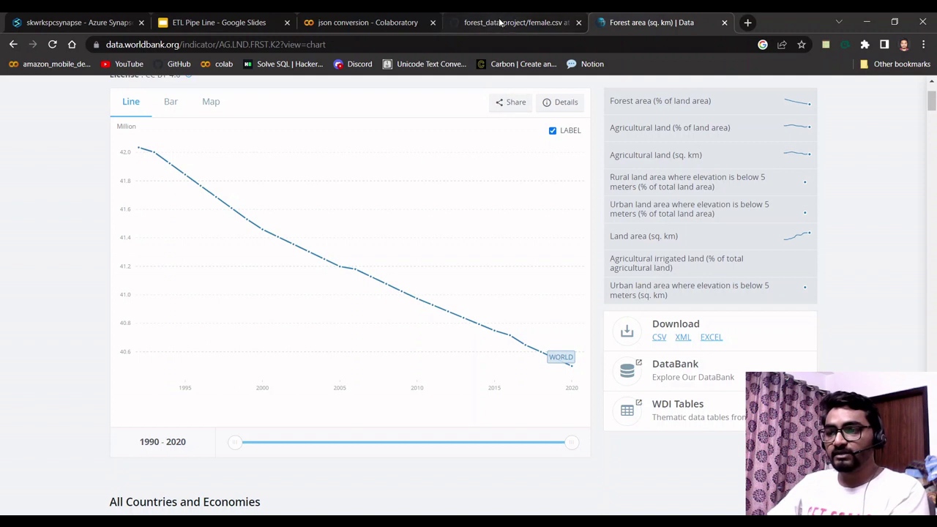
Compare the female.csv address on GitHub with its relative path and the female_population.csv filename in the Colab json conversion notebook.
left_click(512, 22)
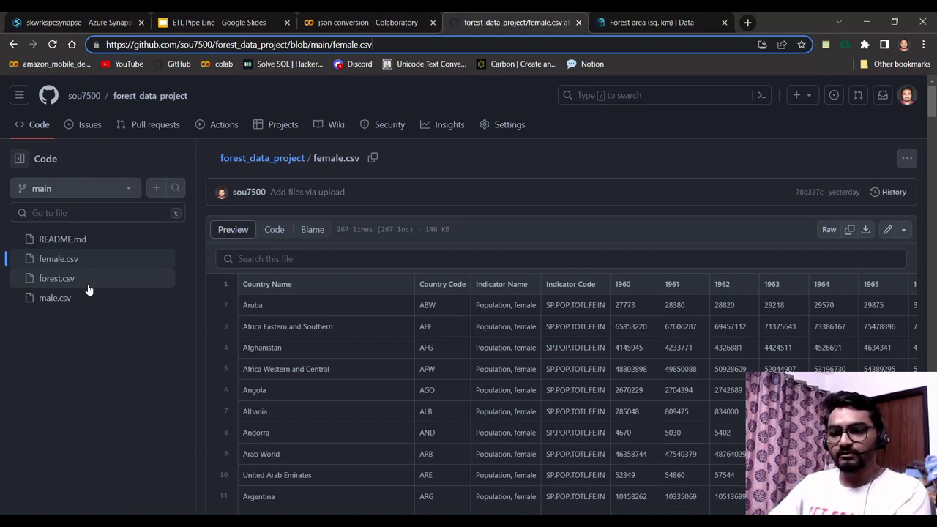
left_click(127, 258)
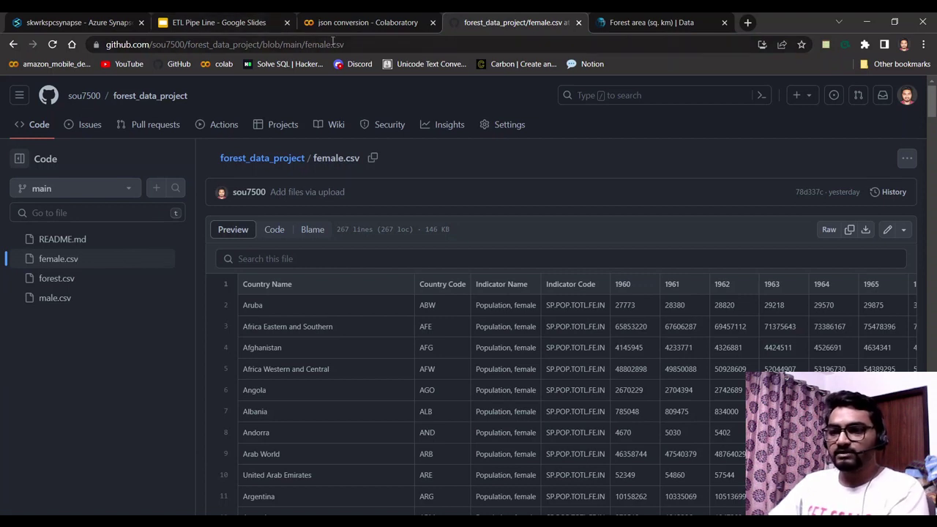
left_click(357, 44)
left_click(358, 45)
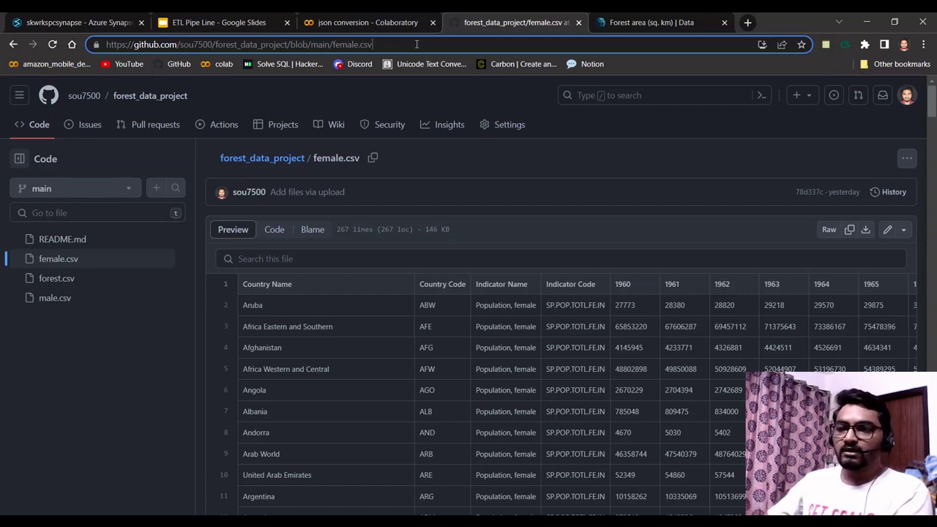
left_click(371, 24)
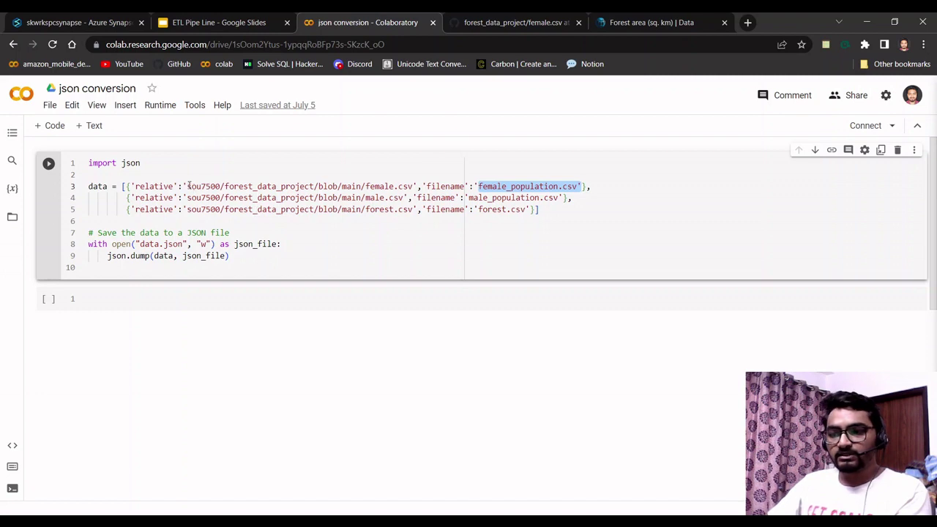
left_click_drag(188, 186, 413, 184)
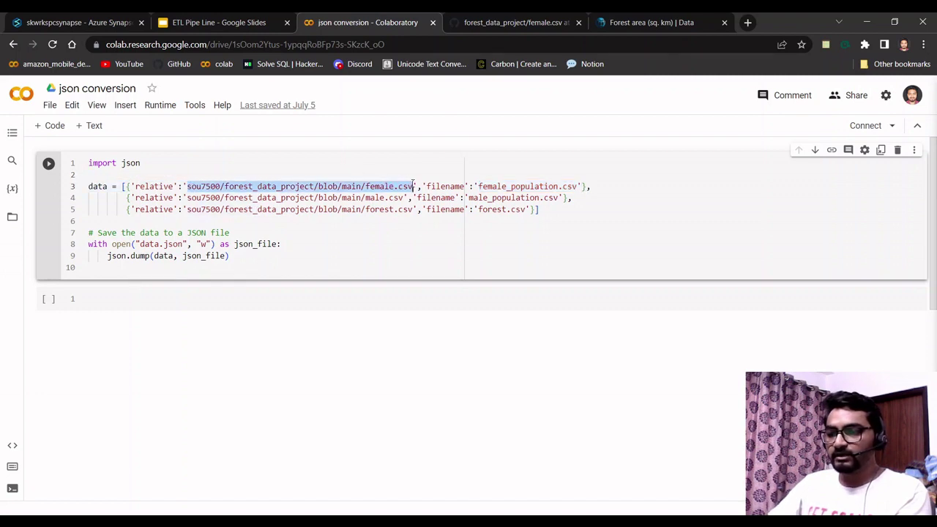
left_click(508, 23)
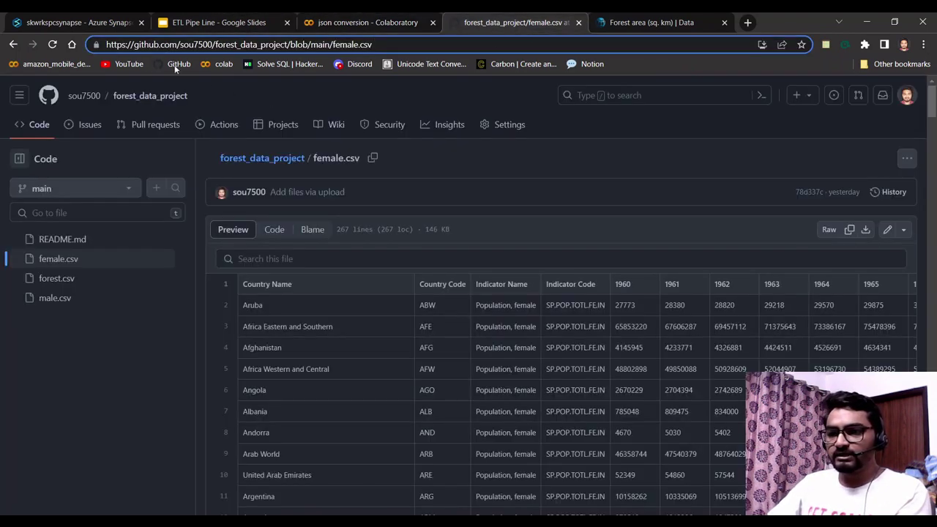
left_click_drag(180, 44, 375, 43)
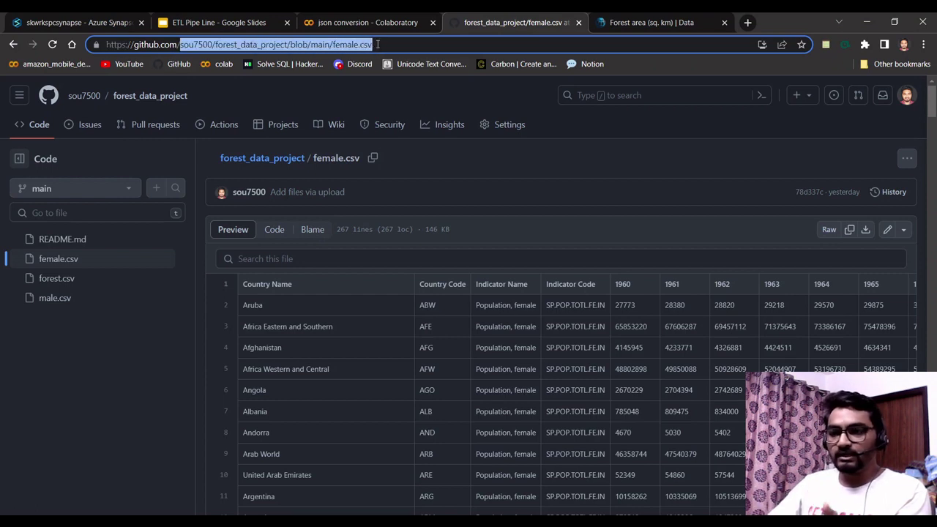
left_click(375, 25)
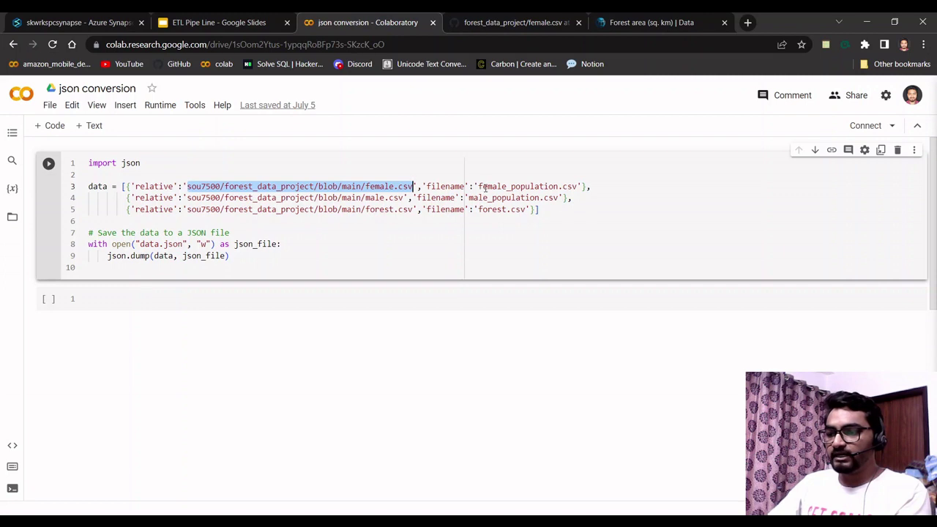
left_click_drag(478, 187, 579, 186)
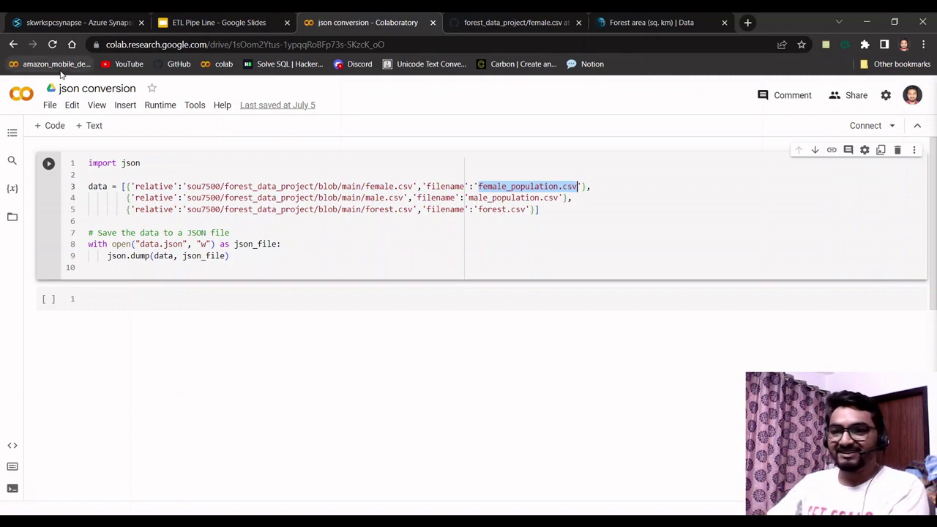
In Azure Synapse, preview data.json in the dlfilesk container's metadata folder and check it against the female.csv address on GitHub.
left_click(68, 23)
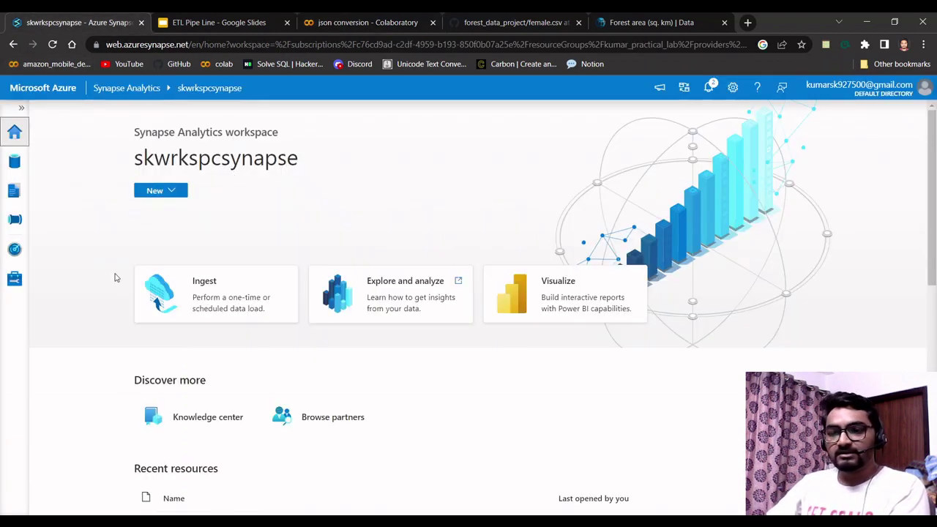
left_click(17, 164)
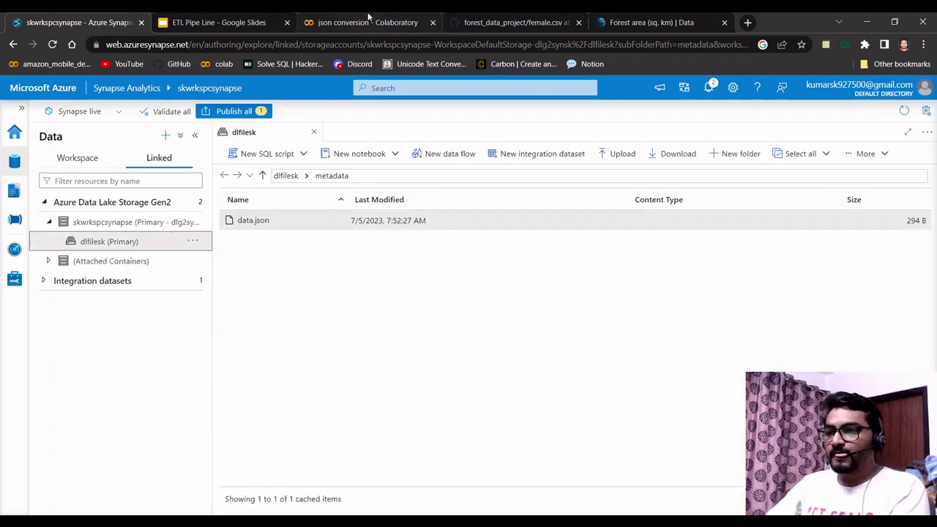
left_click(368, 16)
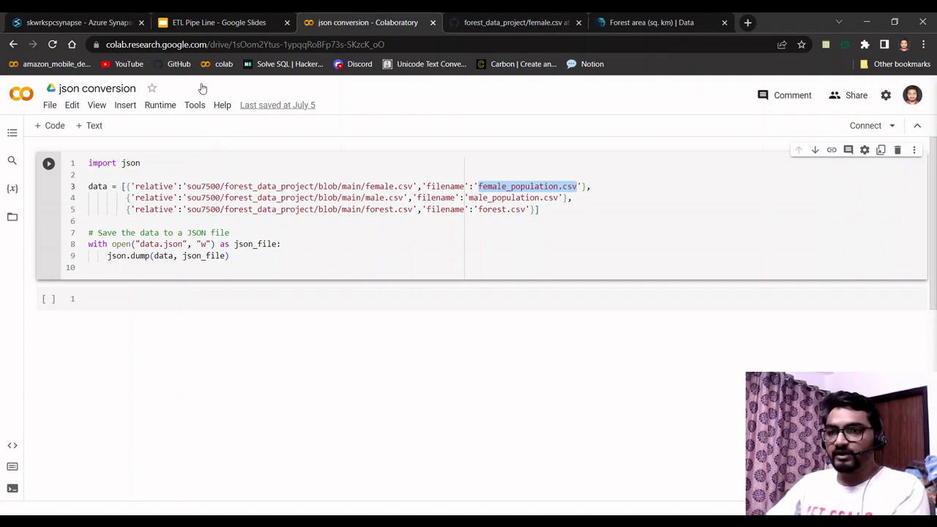
left_click(86, 22)
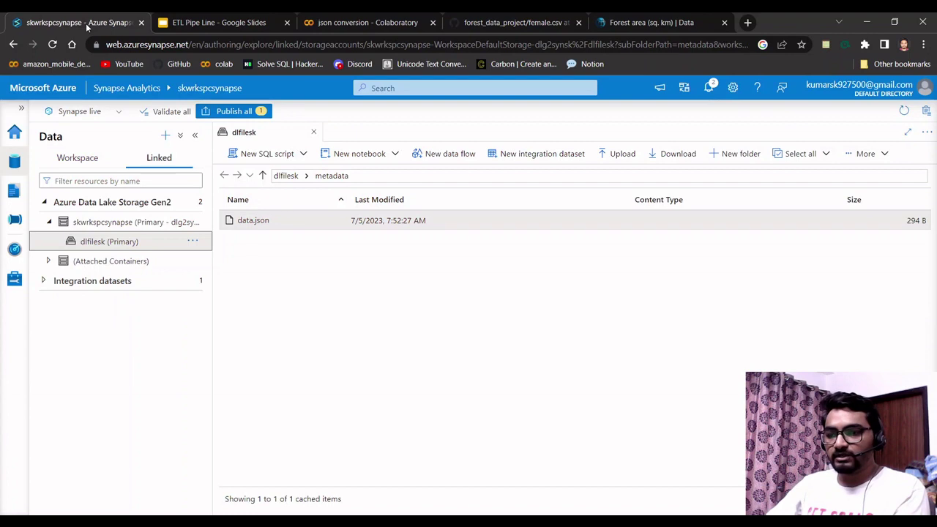
left_click(263, 175)
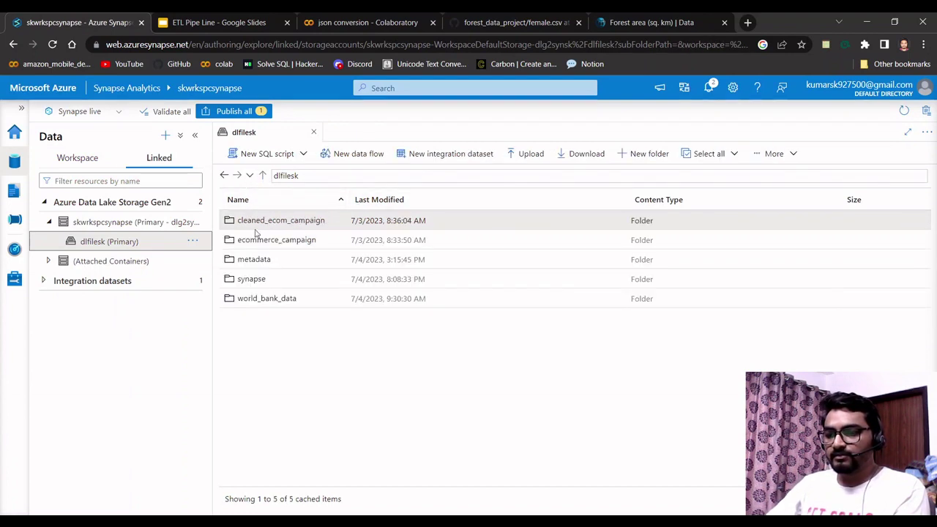
double_click(249, 262)
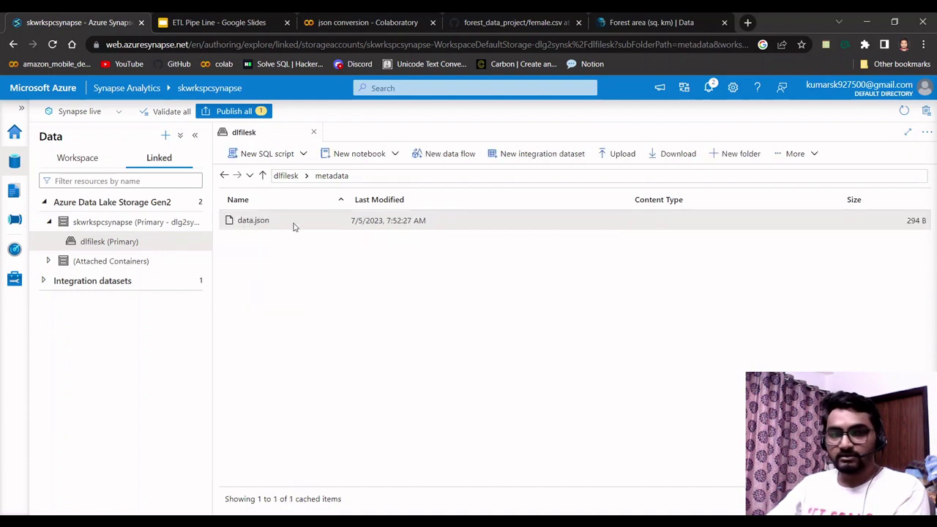
right_click(293, 227)
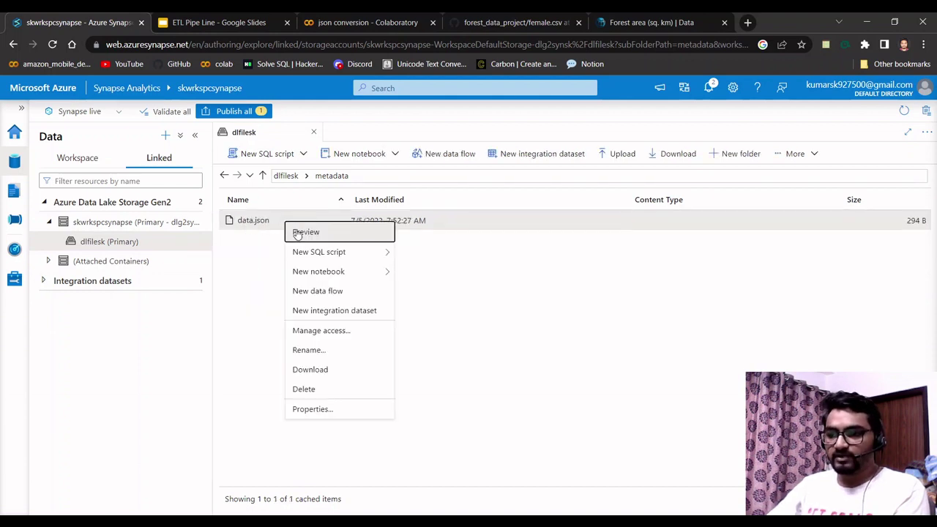
left_click(297, 233)
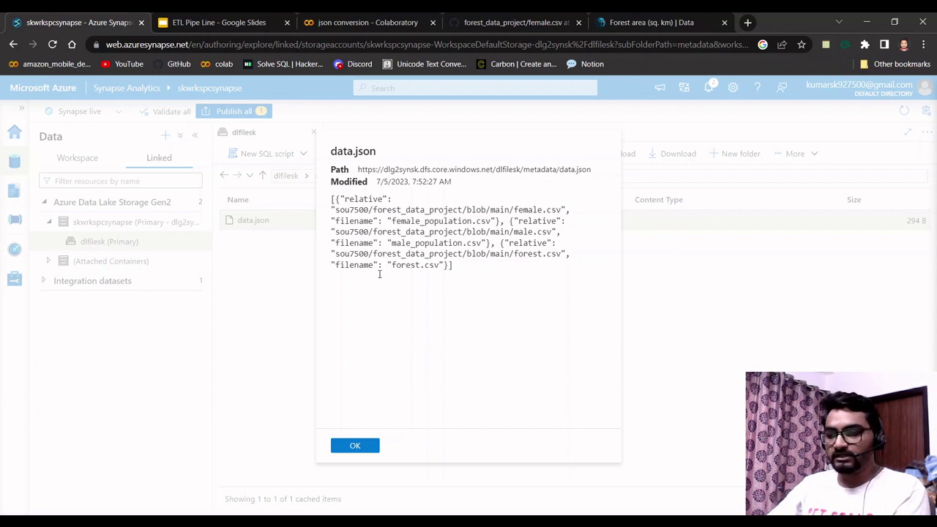
left_click(350, 448)
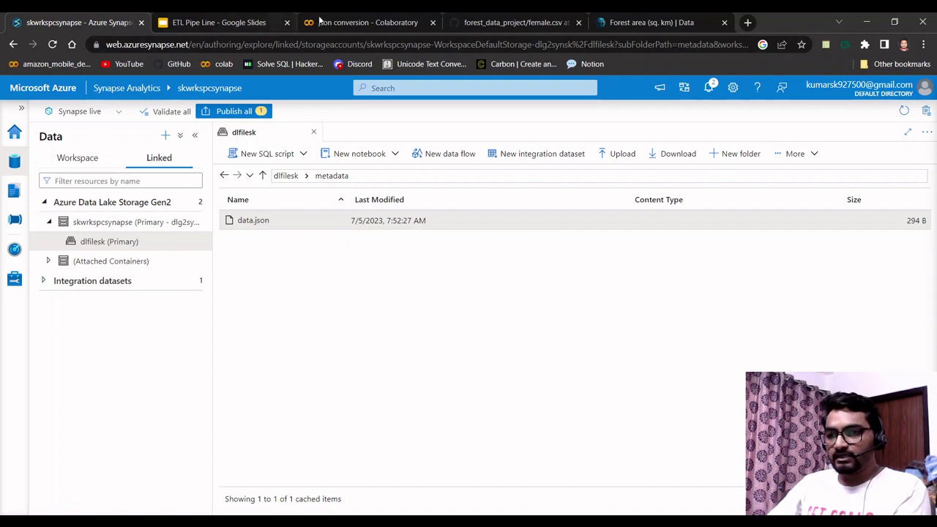
left_click(392, 23)
left_click(475, 23)
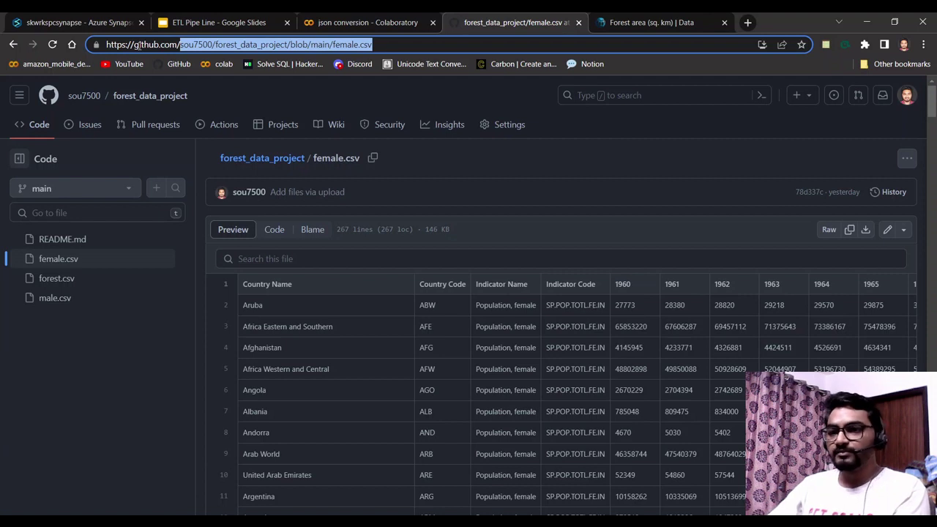
Switch back to Azure Synapse and create a new pipeline in the Integrate area.
left_click(77, 22)
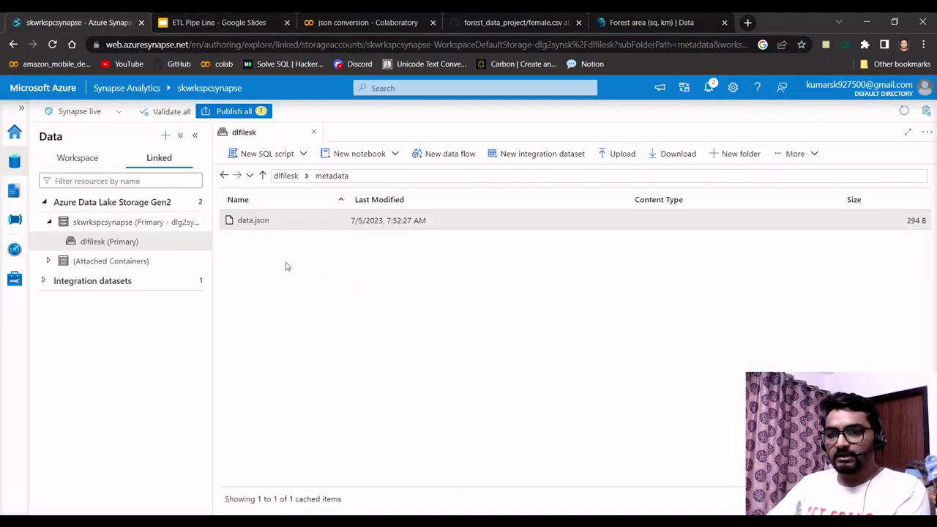
left_click(14, 223)
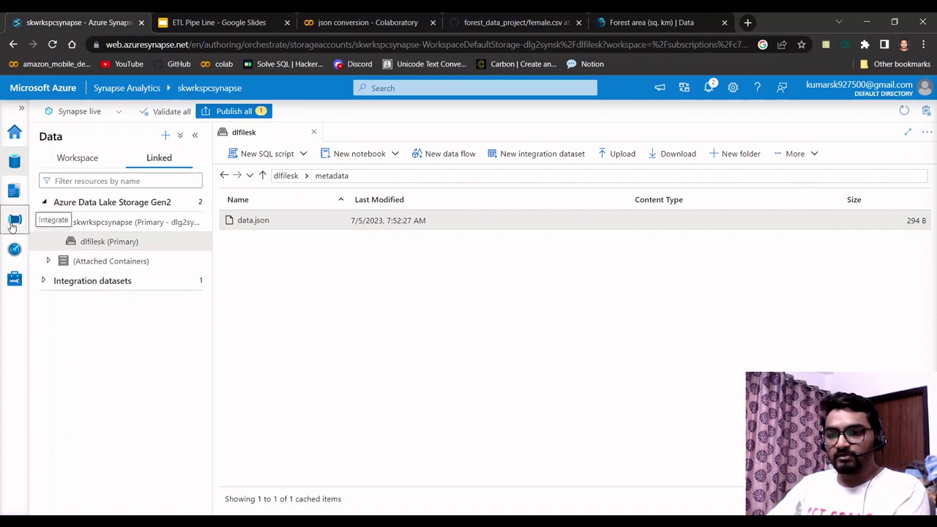
left_click(165, 136)
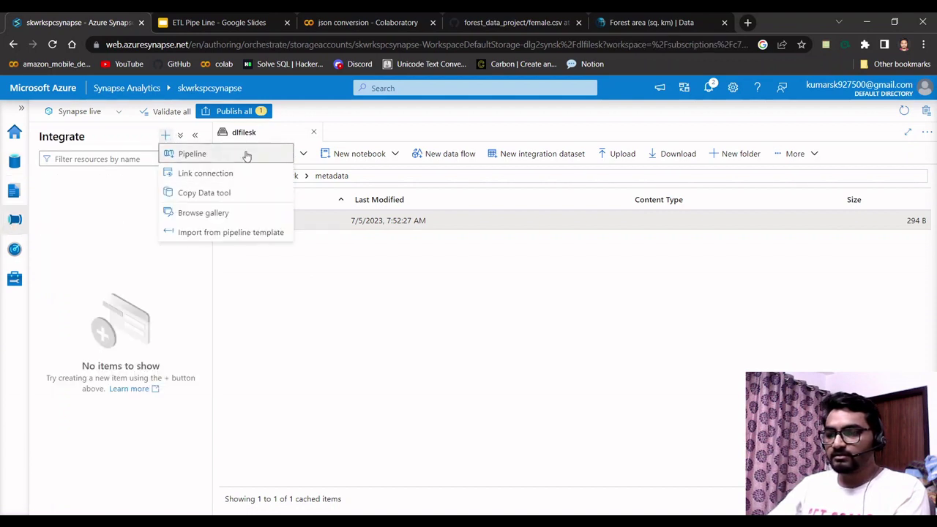
left_click(247, 154)
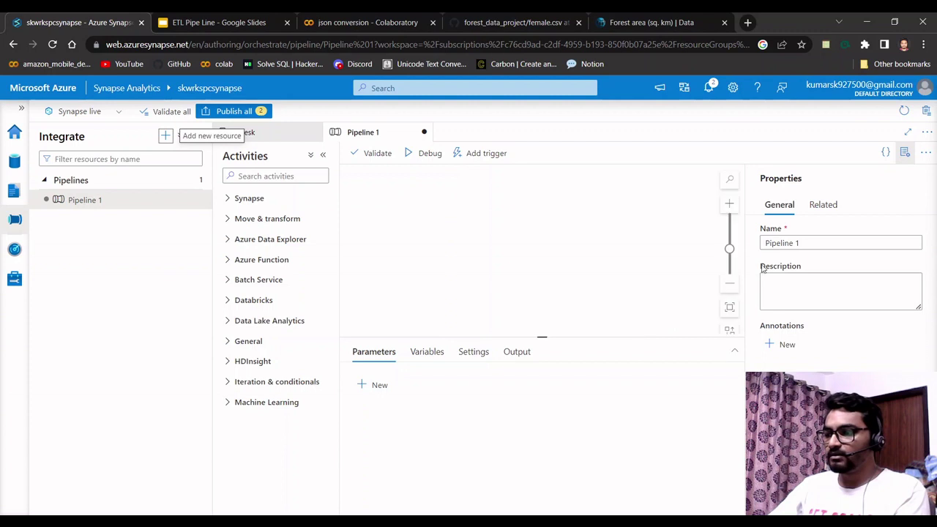
Name the new pipeline ingest_forest_population_data and hide its properties.
left_click(812, 241)
key("ctrl+a")
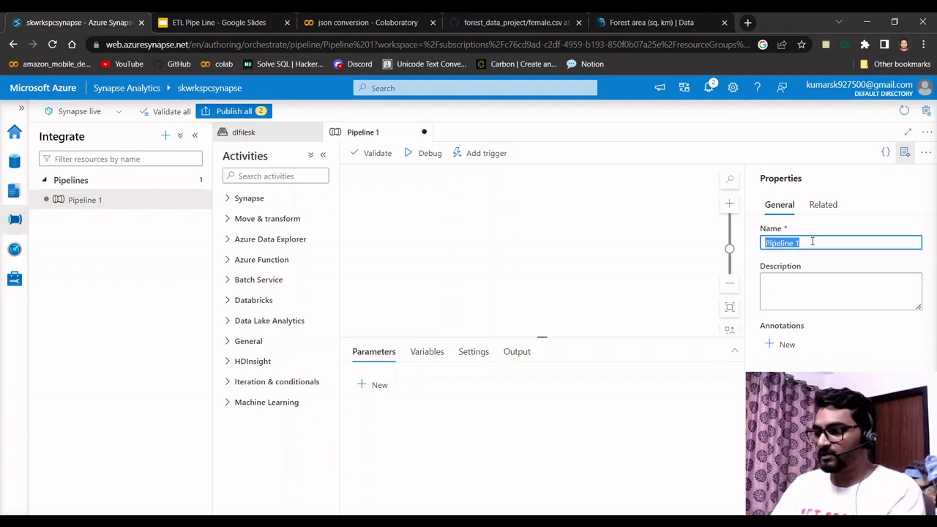
key("BackSpace")
type("ingest")
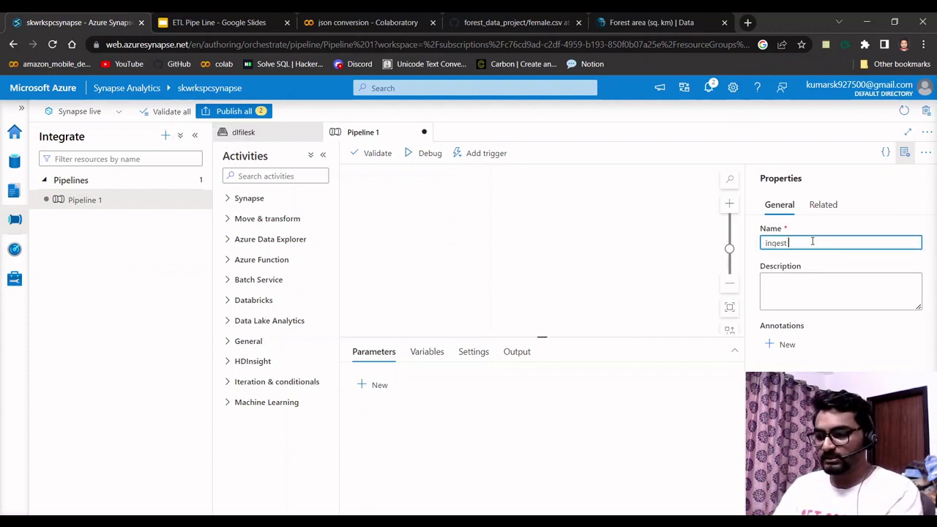
type("_data")
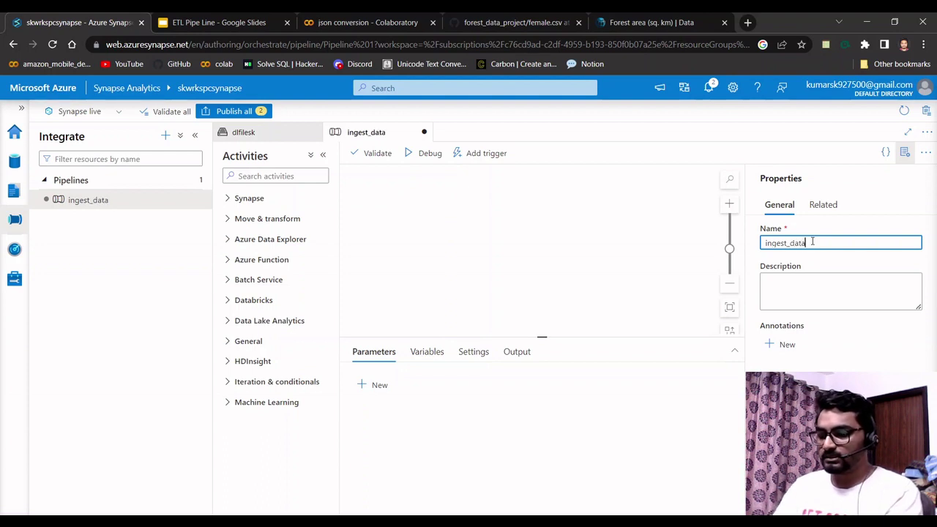
key("BackSpace")
key("BackSpace")
key("BackSpace")
key("BackSpace")
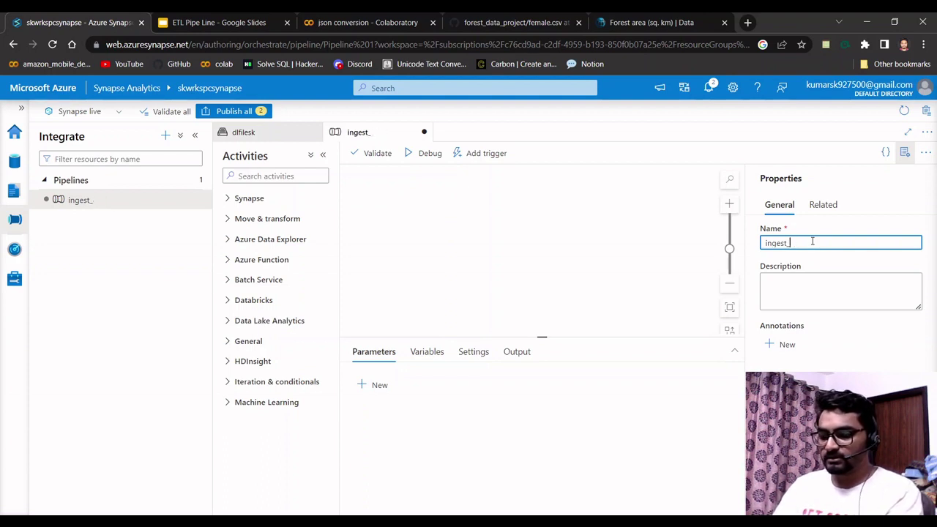
type("Forest")
key("BackSpace")
key("BackSpace")
key("BackSpace")
key("BackSpace")
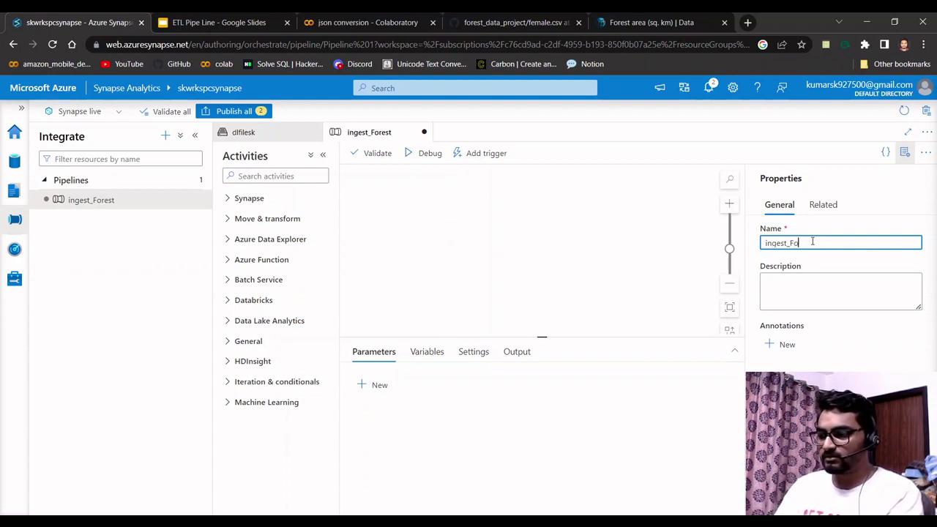
key("BackSpace")
key("BackSpace")
type("forest")
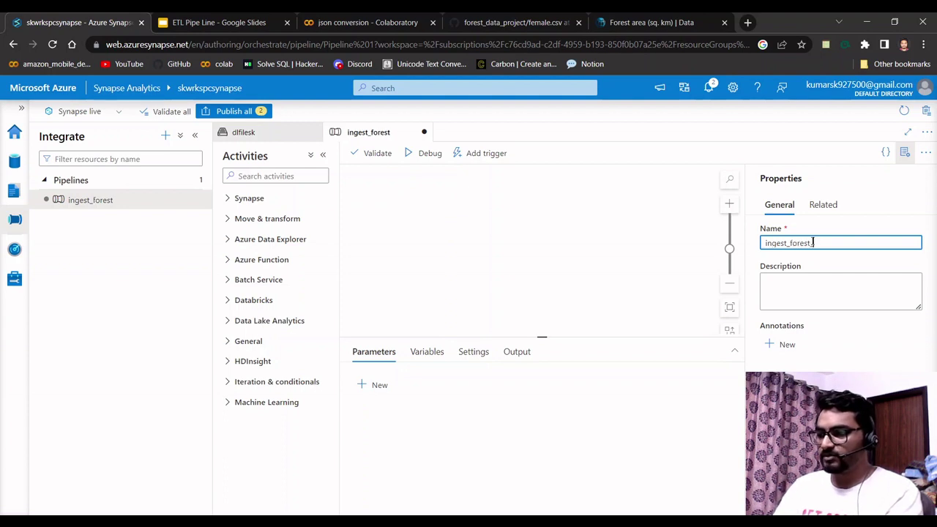
type("_population")
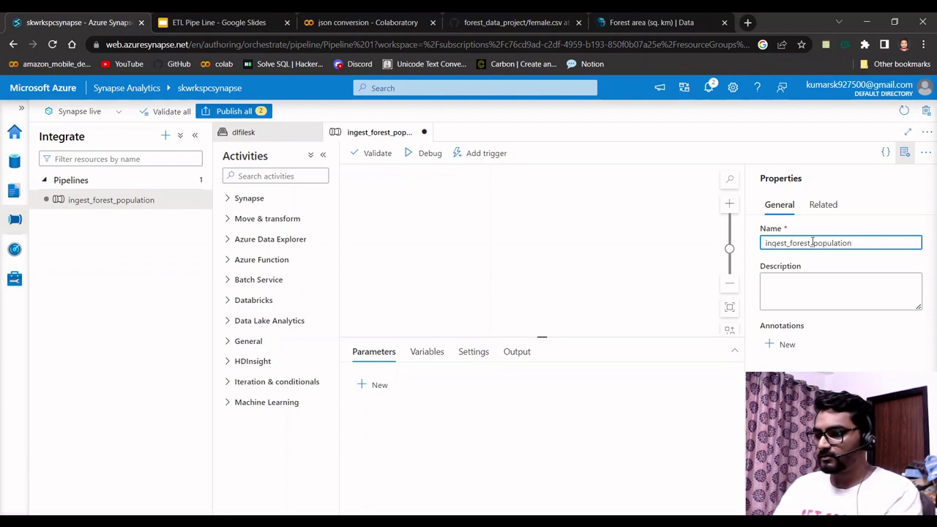
type("_data")
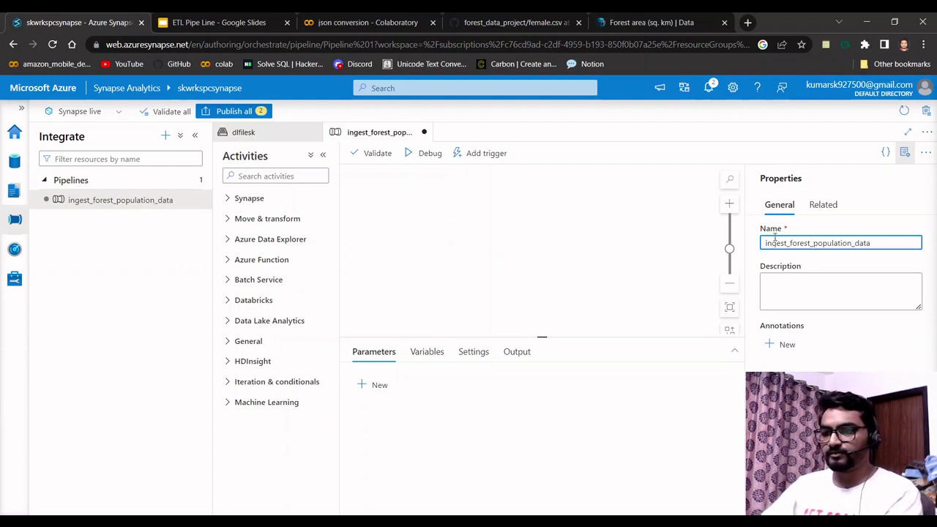
left_click(905, 152)
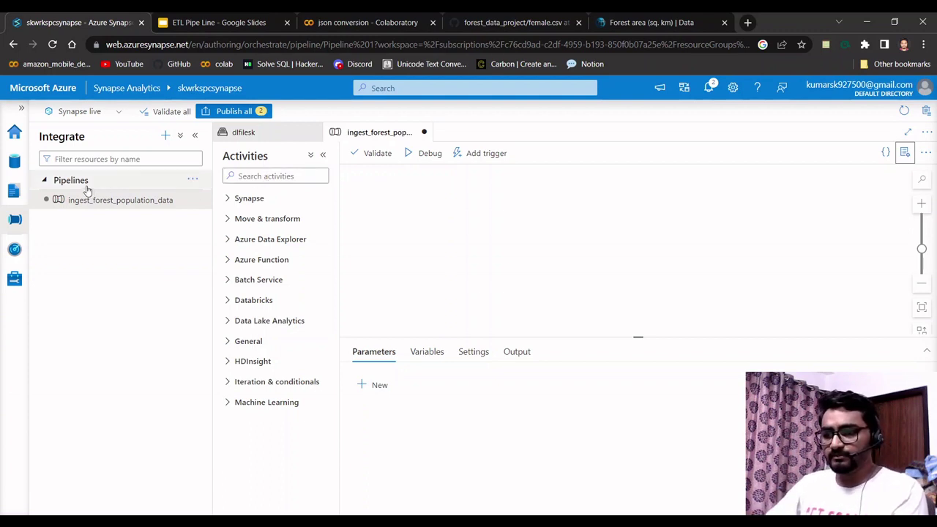
Find the Lookup activity and place it on the pipeline canvas, fully in view.
left_click(276, 175)
type("lookup")
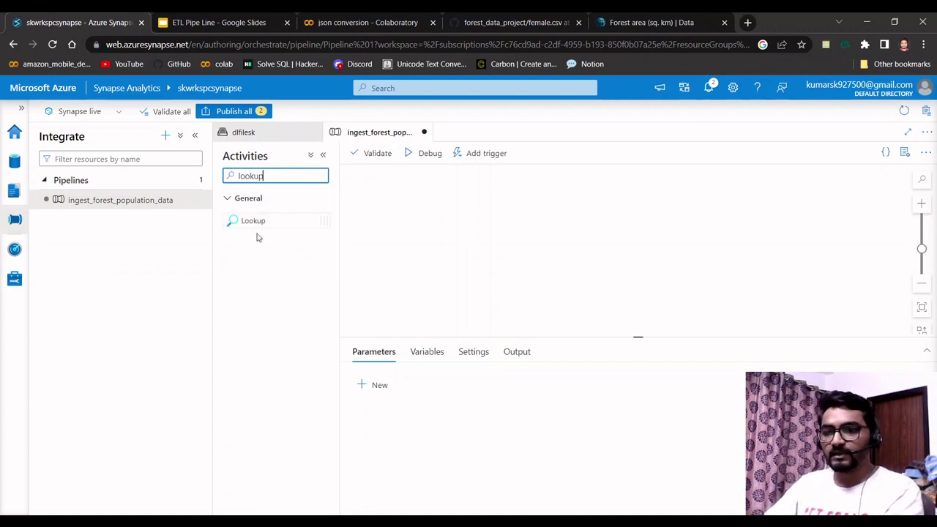
left_click_drag(256, 222, 433, 200)
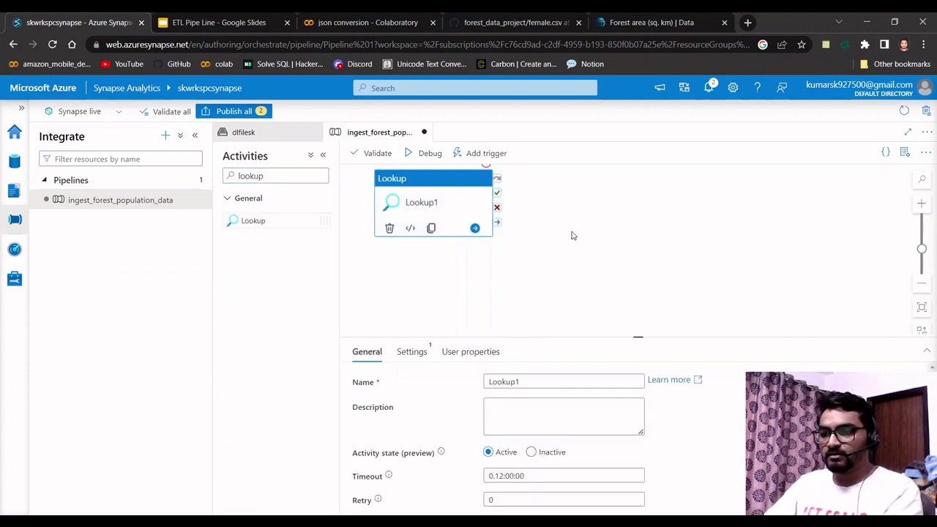
left_click_drag(428, 254, 422, 205)
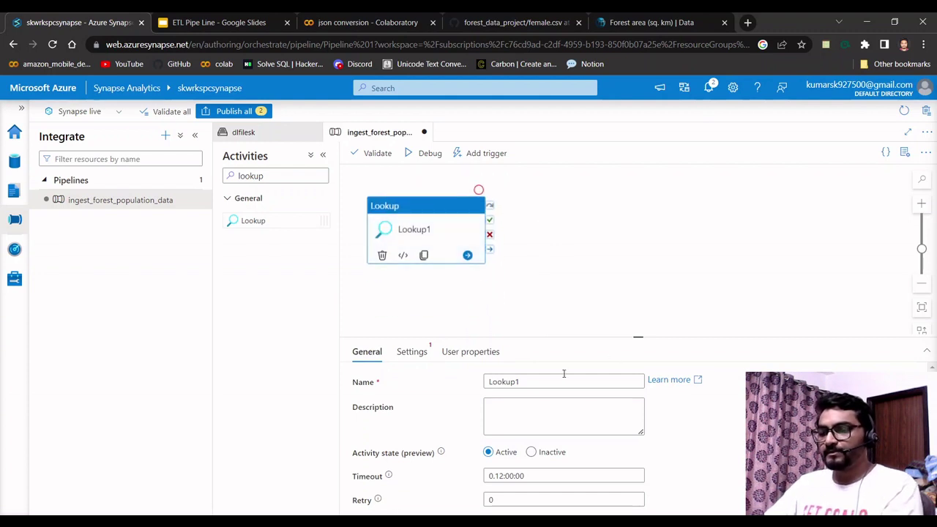
Rename the Lookup activity lookup_json.
double_click(516, 381)
key("BackSpace")
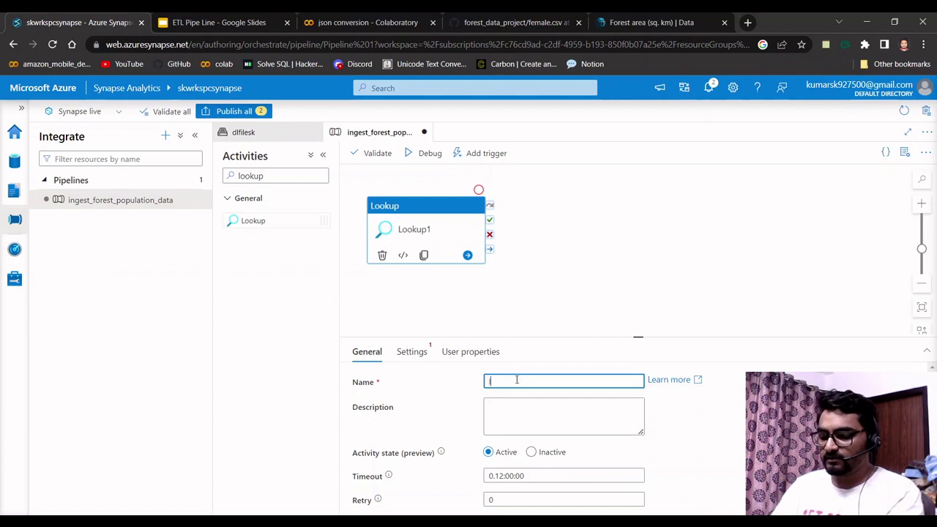
type("lookup_js")
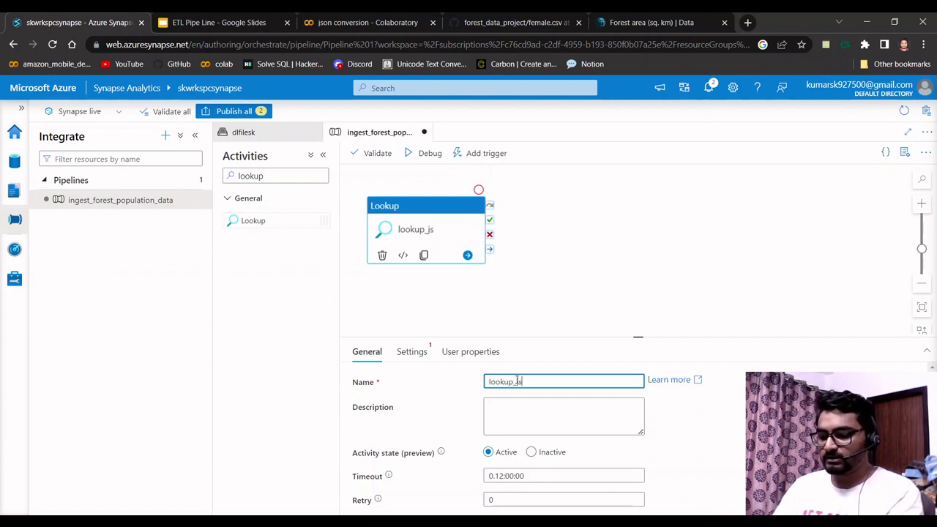
key("BackSpace")
type("on")
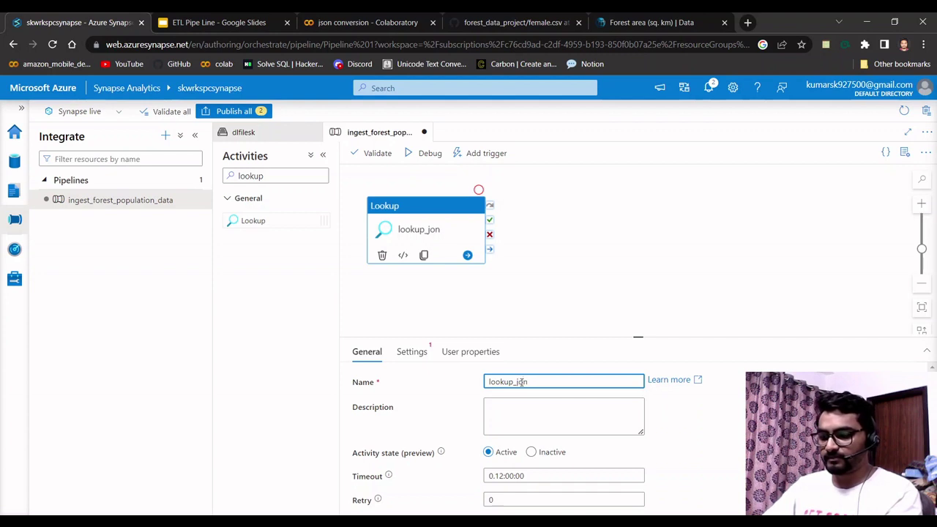
left_click(522, 382)
type("s")
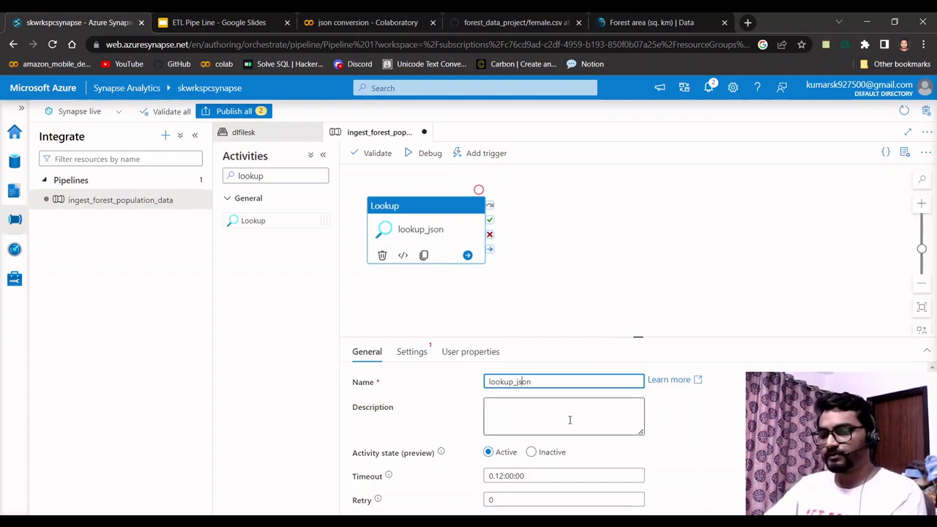
Show the lookup_json activity's settings, collapse the Integrate resources pane and enlarge the settings area.
left_click(412, 352)
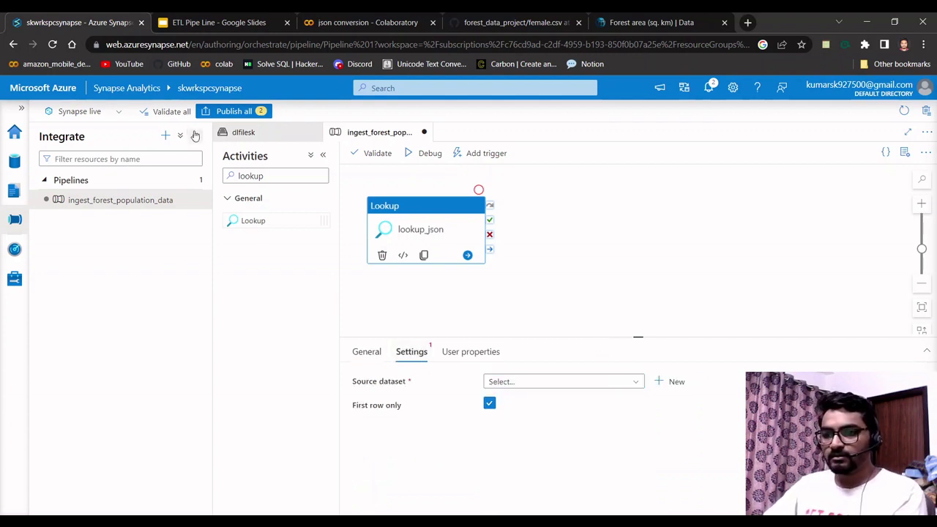
left_click(195, 136)
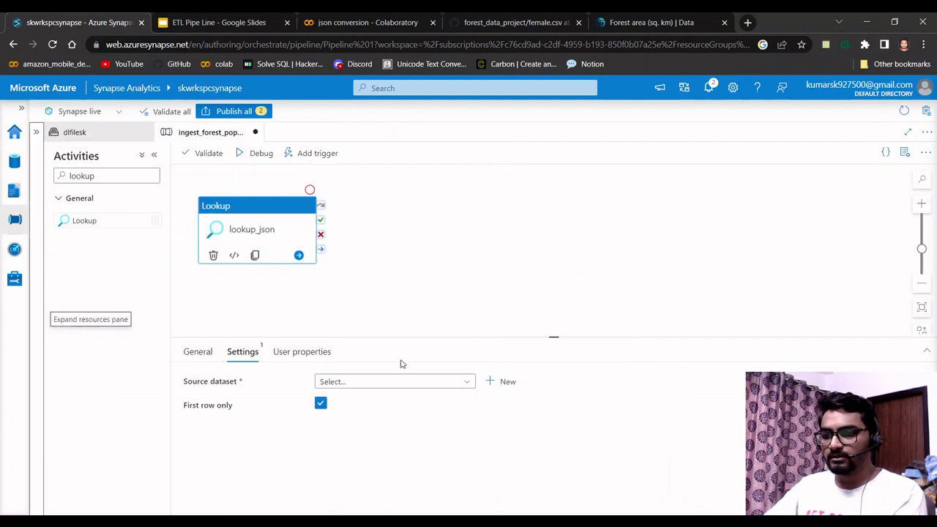
left_click_drag(554, 337, 554, 298)
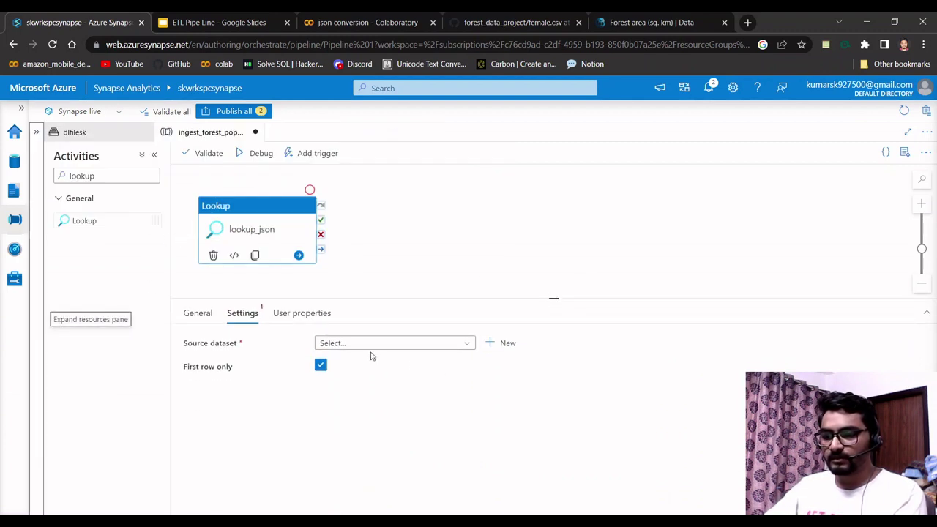
Start a new source dataset for the lookup, using Azure Data Lake Storage Gen2 and the JSON format.
left_click(462, 345)
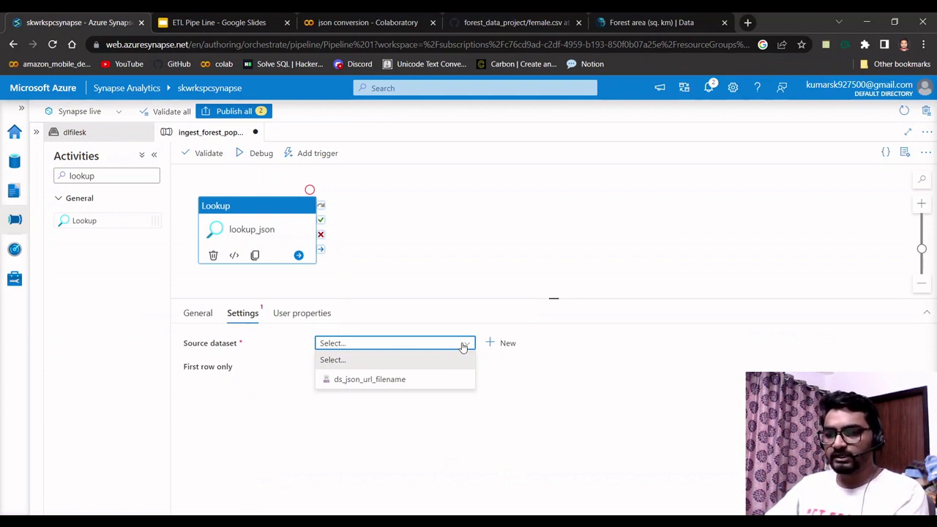
left_click(503, 344)
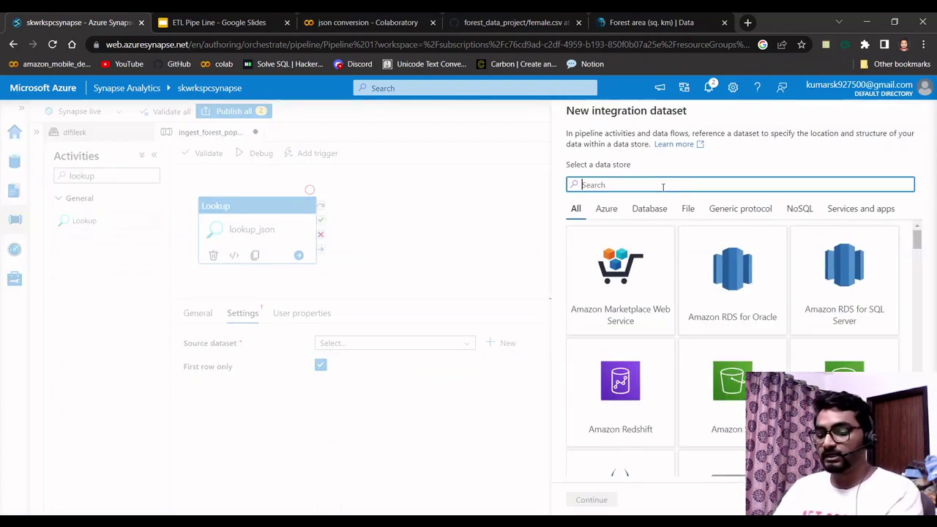
type("gen")
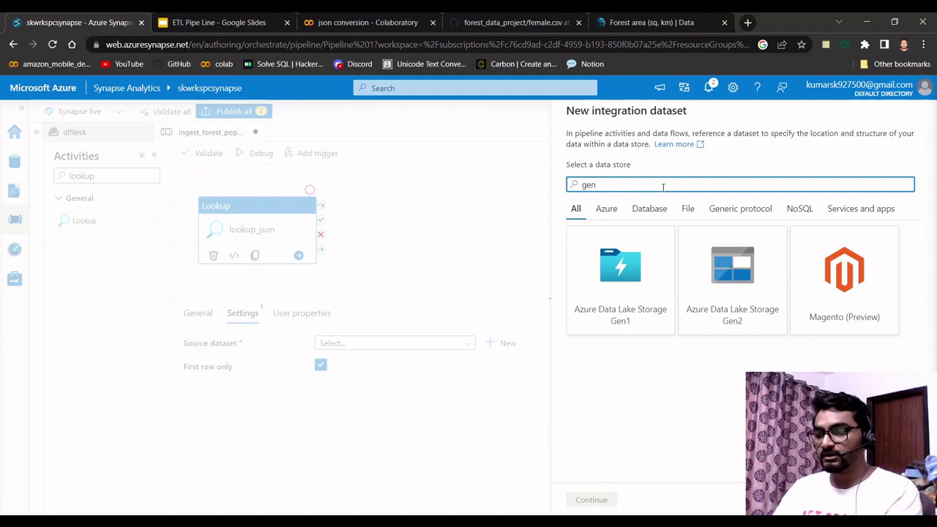
left_click(734, 251)
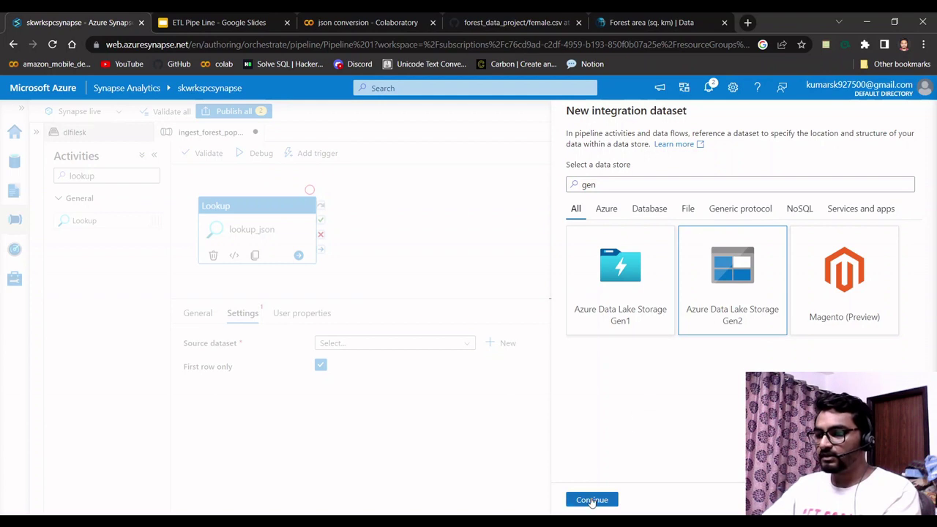
left_click(591, 501)
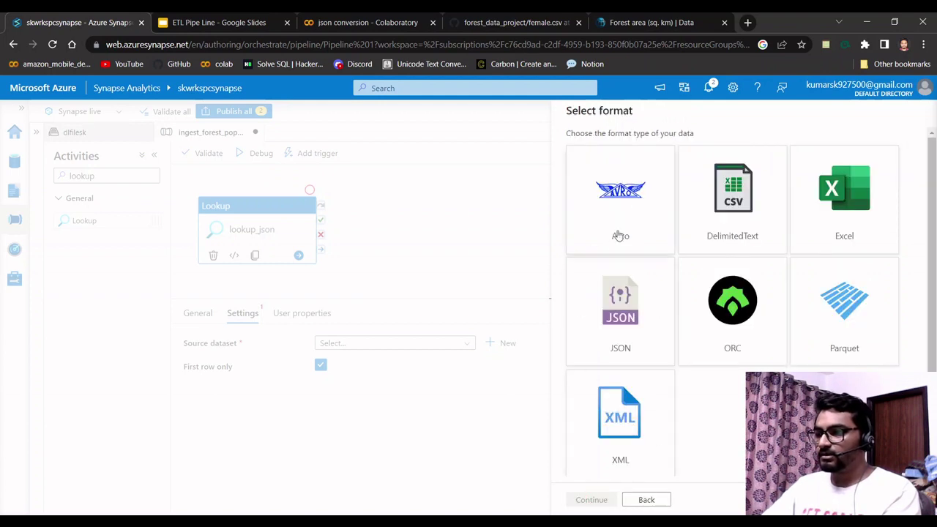
left_click(641, 316)
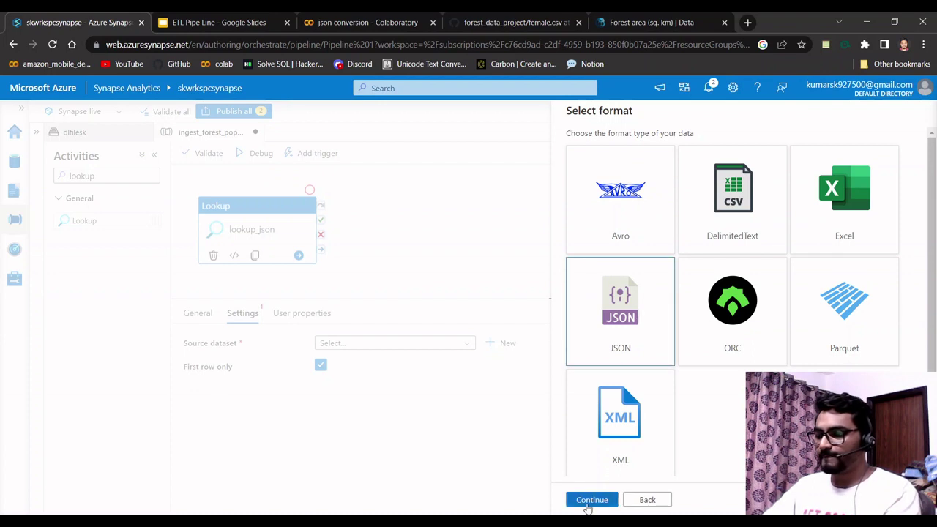
left_click(591, 501)
Name the dataset ds_json_lkup_data and choose skwrkspcsynapse-WorkspaceDefaultStorage as its linked service.
left_click(648, 144)
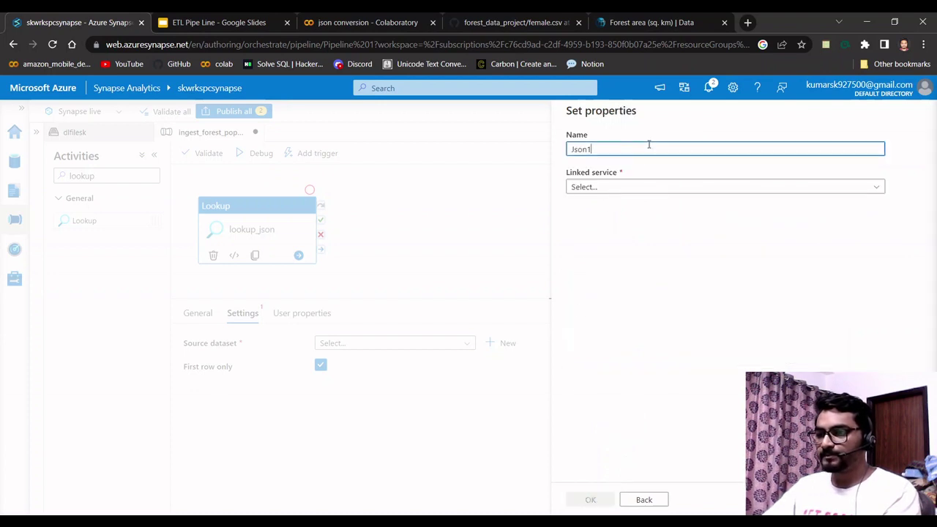
key("ctrl+a")
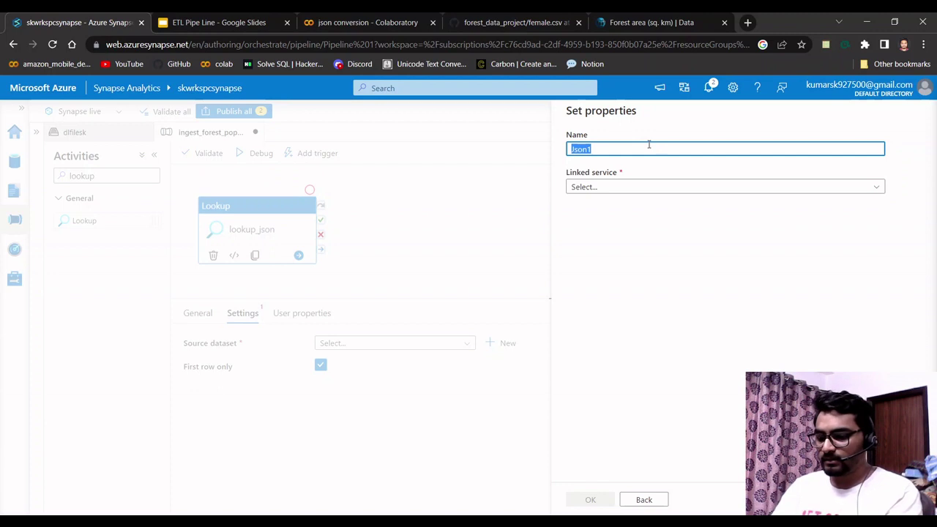
type("d")
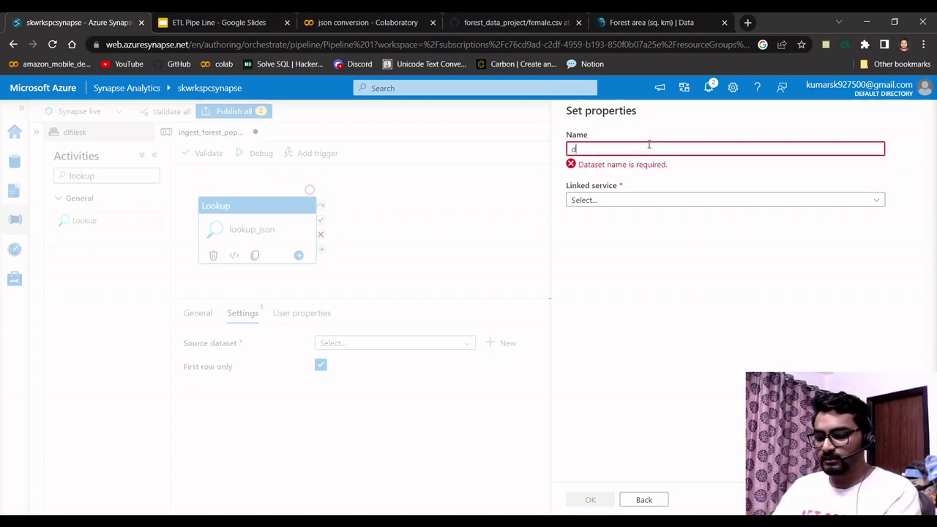
type("s_")
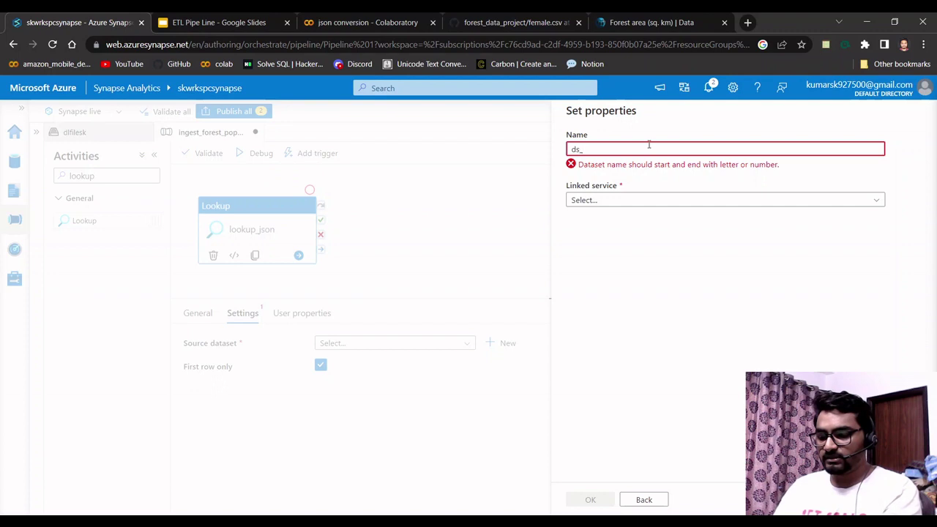
type("json")
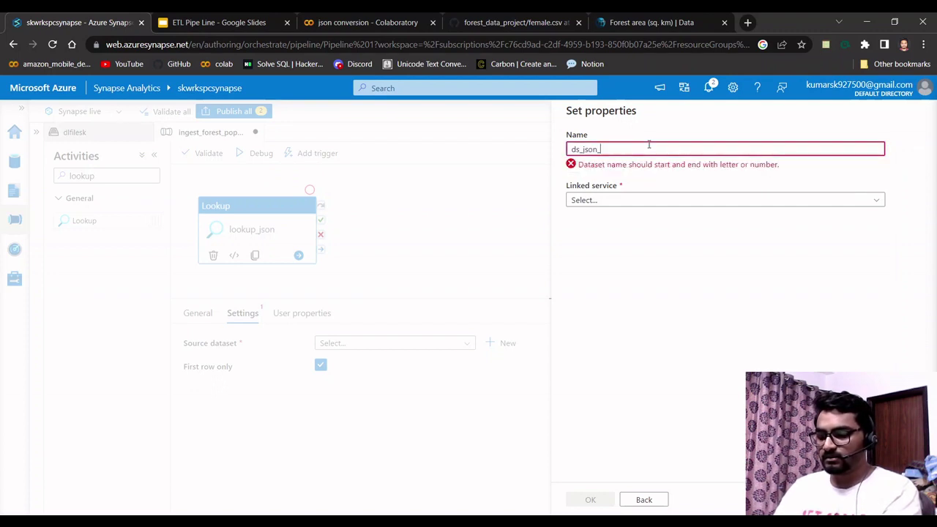
type("_lk")
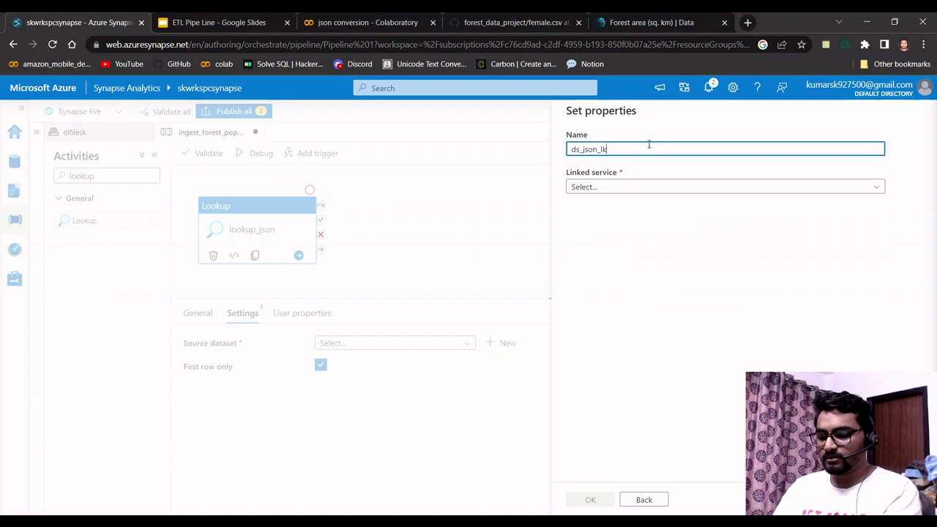
type("up_data")
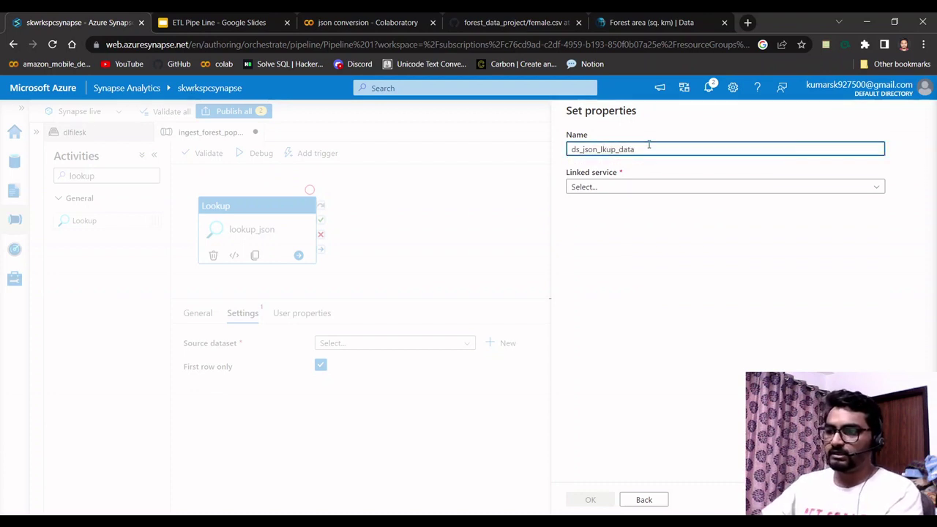
left_click(636, 187)
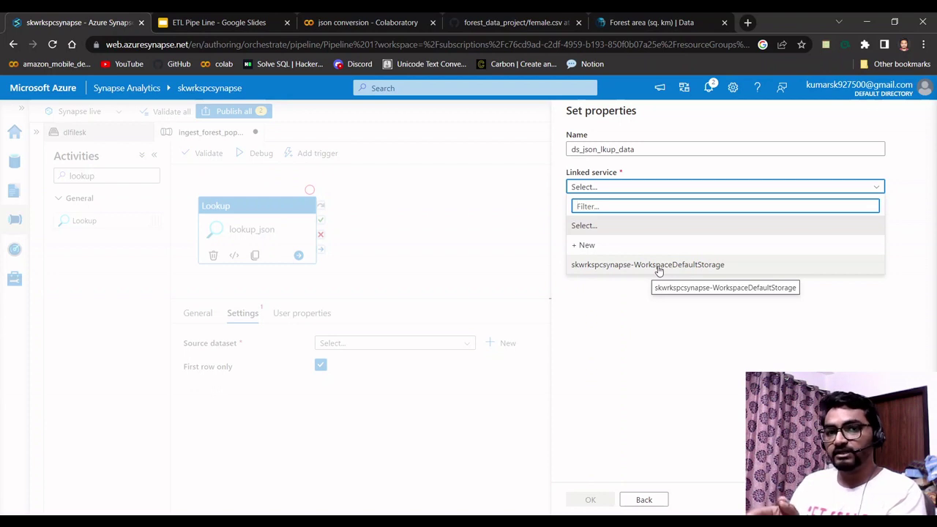
left_click(658, 268)
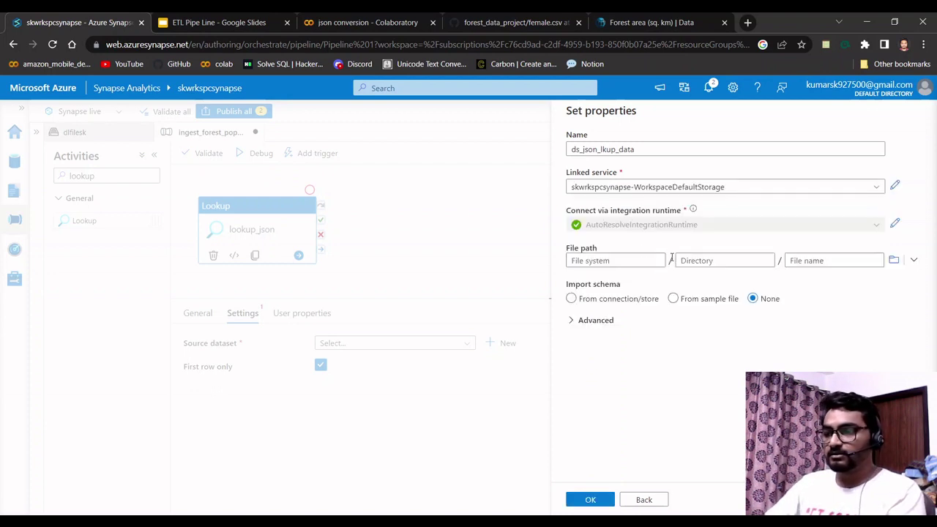
Set the dataset's file path to data.json in the dlfilesk container's metadata folder and create the dataset.
left_click(893, 260)
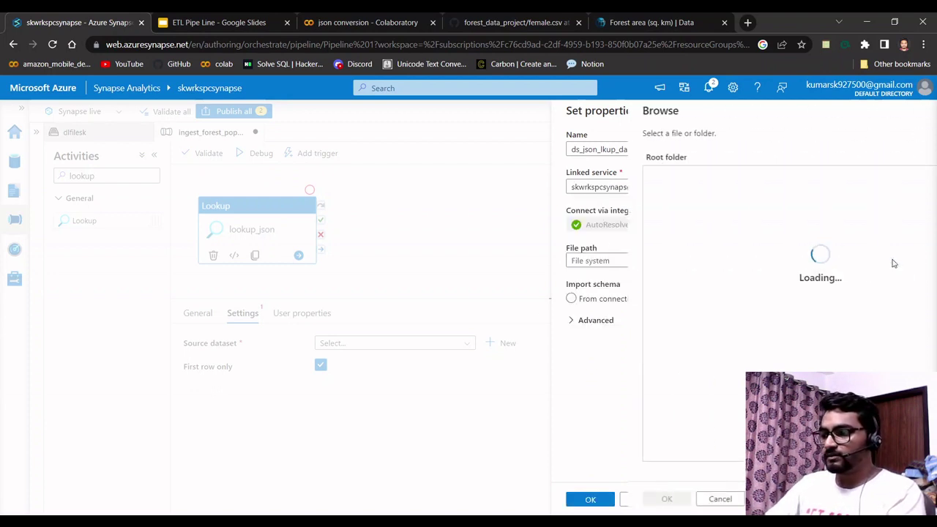
double_click(582, 176)
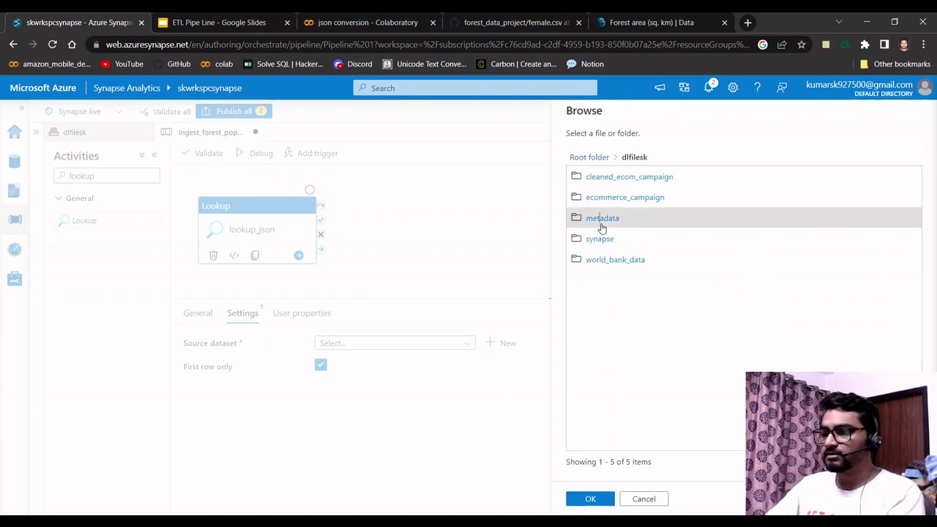
double_click(601, 219)
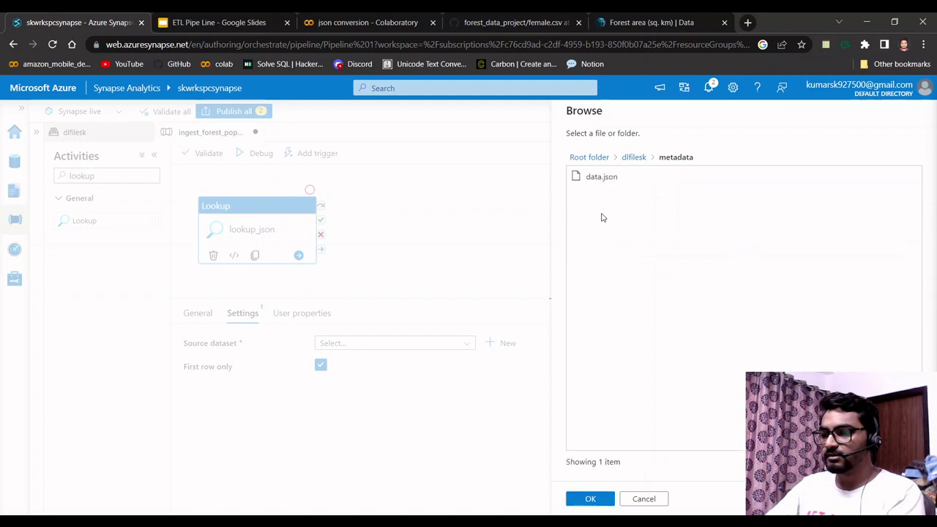
left_click(649, 179)
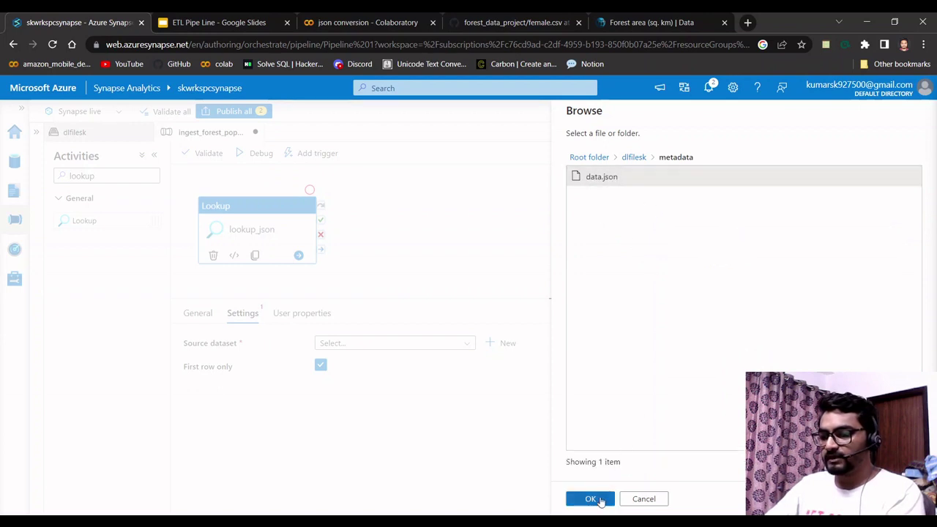
left_click(594, 502)
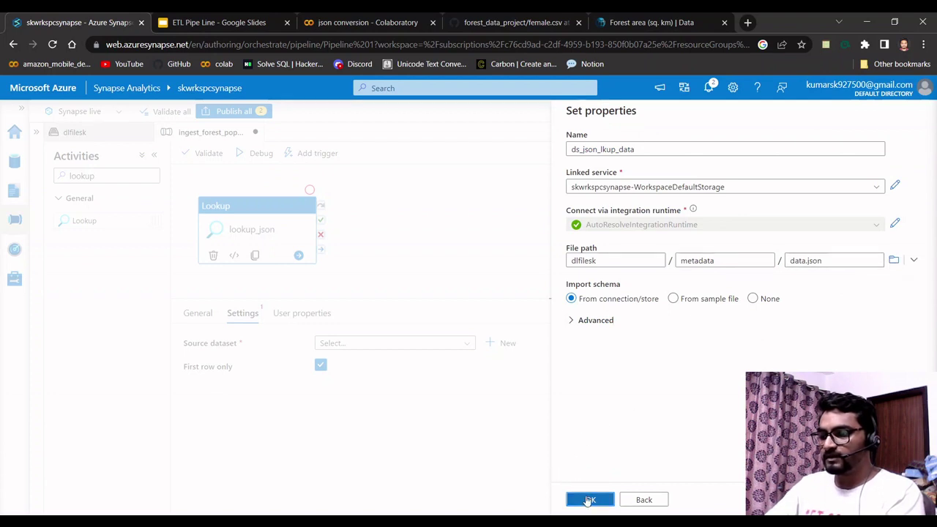
left_click(588, 501)
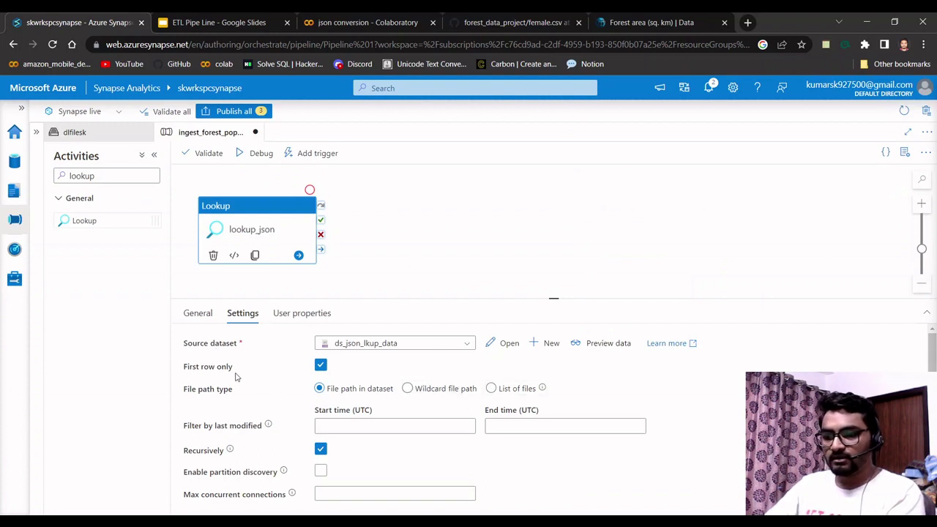
Turn off First row only for the lookup, preview its source data and close the preview.
left_click(320, 366)
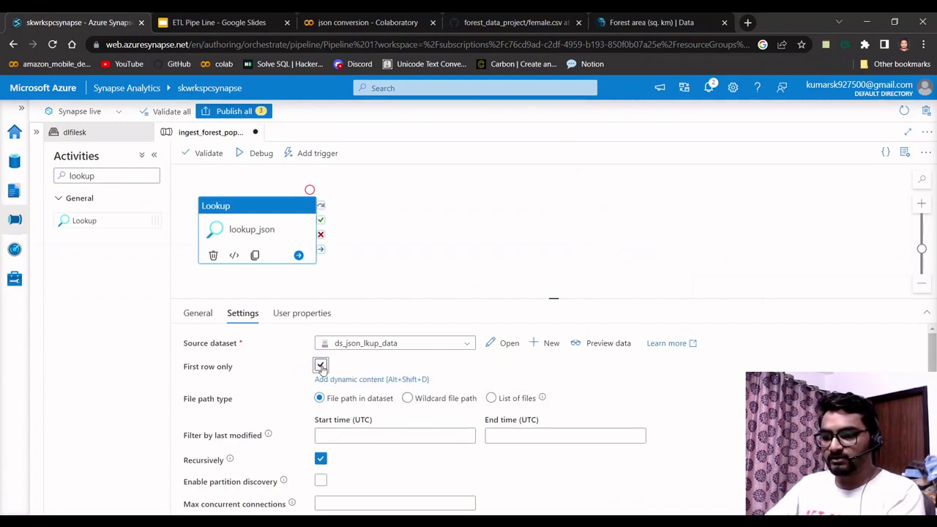
key("shift+Tab")
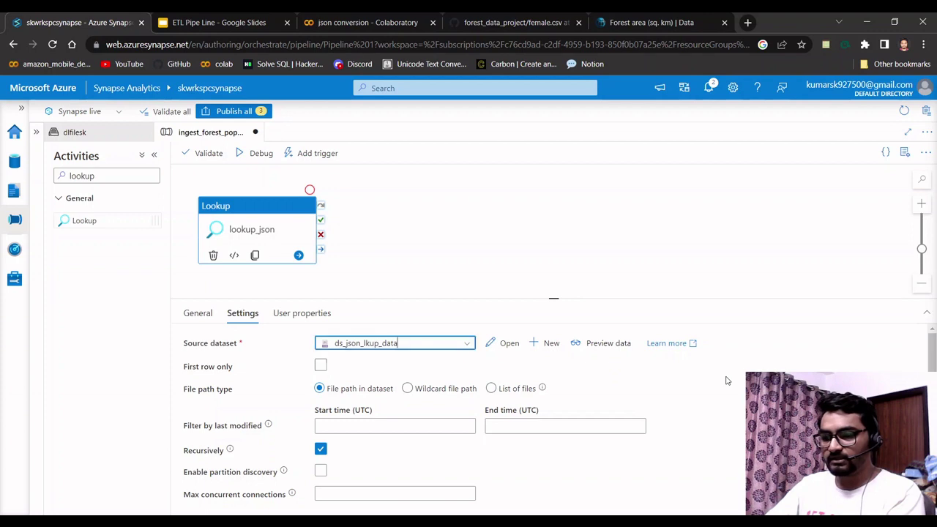
left_click(608, 344)
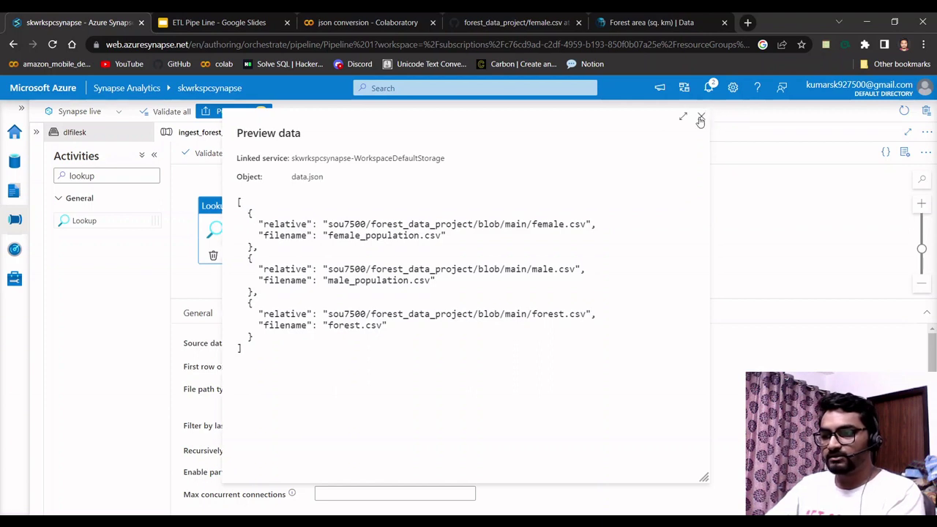
left_click(700, 119)
Reselect the lookup_json activity and move it slightly higher on the pipeline canvas.
left_click(533, 224)
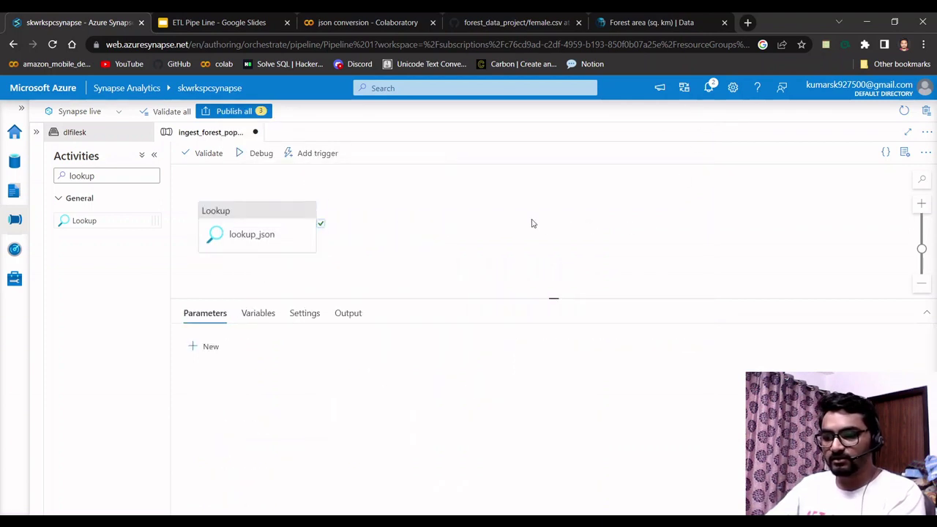
left_click(290, 230)
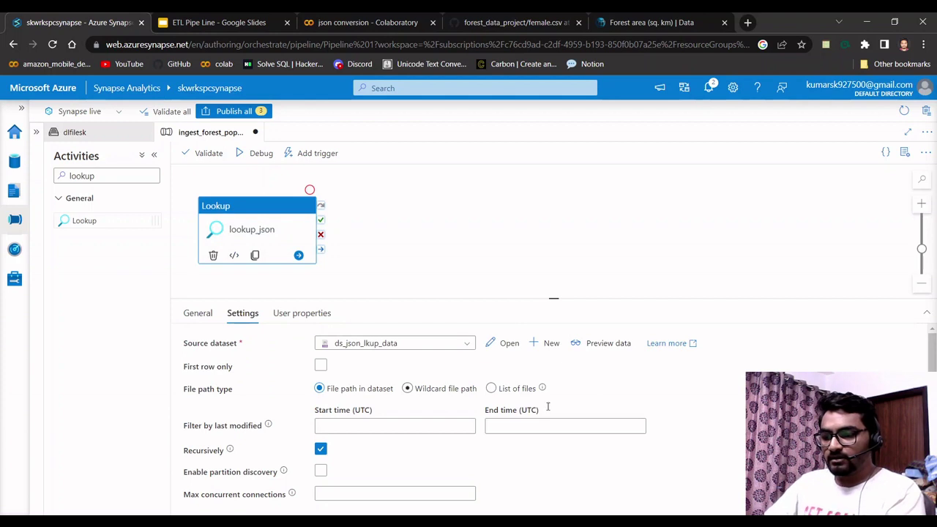
left_click_drag(267, 210, 265, 200)
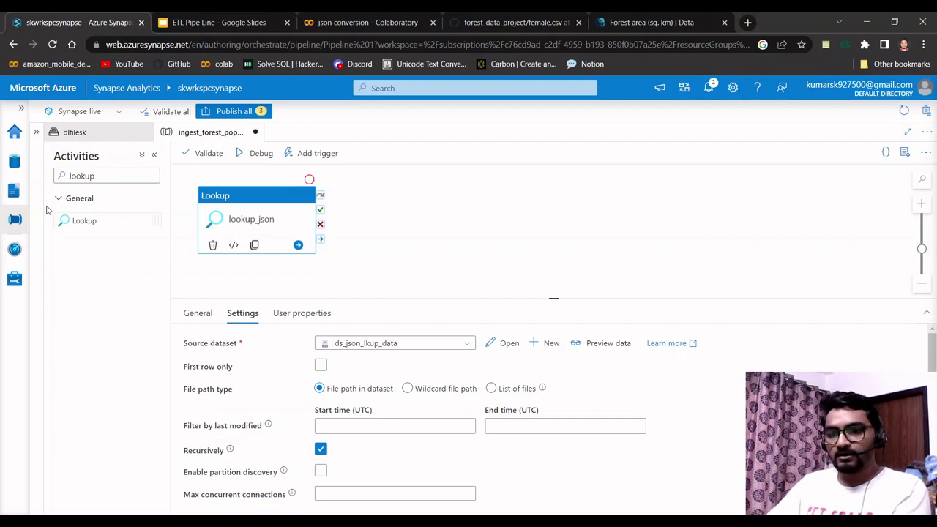
Find the ForEach activity and add it to the pipeline canvas beside the lookup_json activity.
left_click(118, 174)
key("ctrl+a")
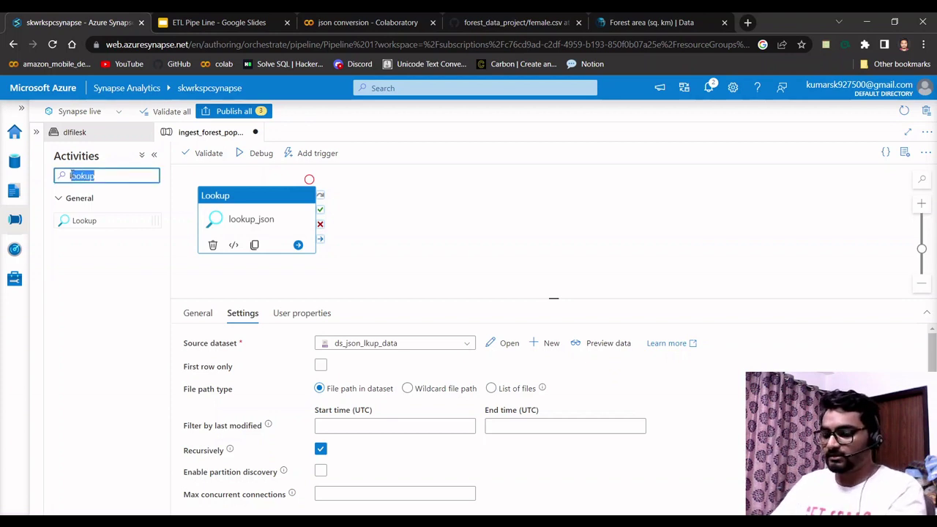
key("BackSpace")
type("for")
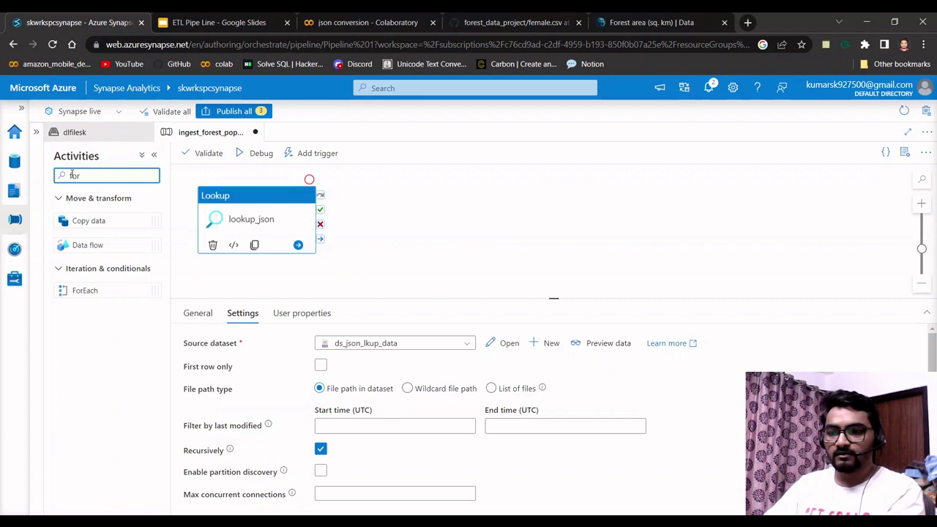
left_click(94, 289)
left_click_drag(463, 187, 462, 189)
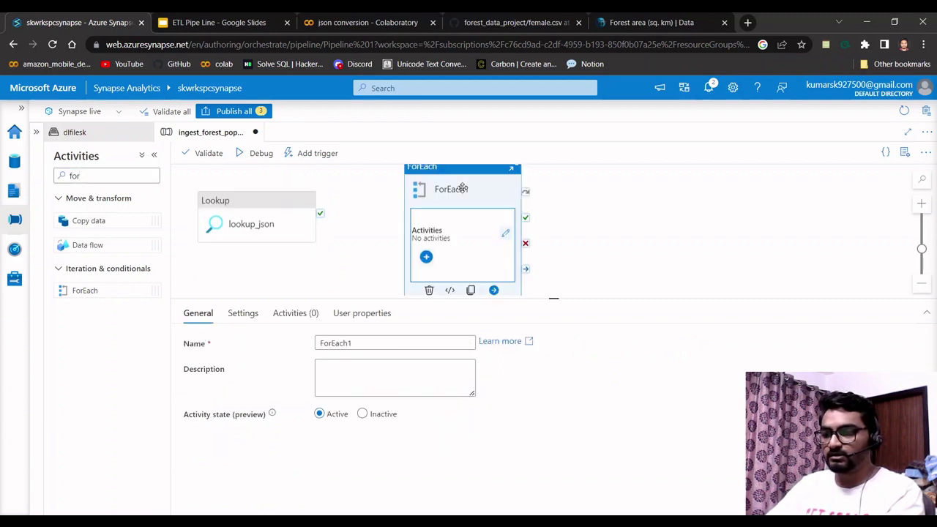
Connect the lookup_json activity's On success output to the ForEach activity.
left_click_drag(320, 210, 407, 214)
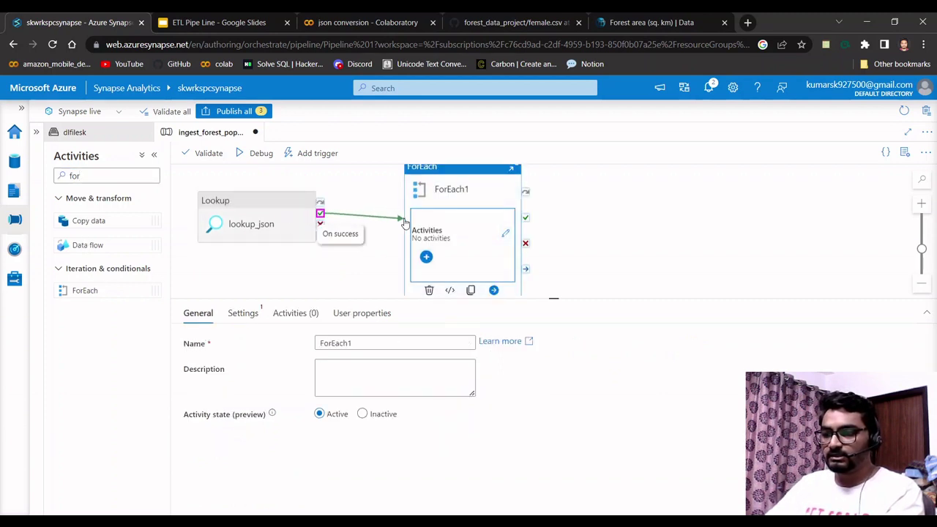
left_click(619, 236)
left_click_drag(463, 176, 463, 172)
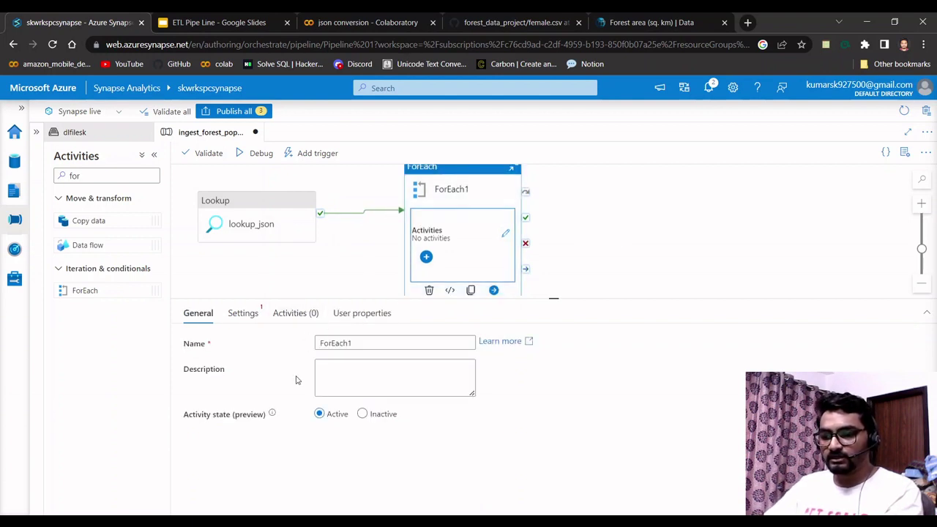
Turn on Sequential execution for the ForEach activity.
left_click(244, 314)
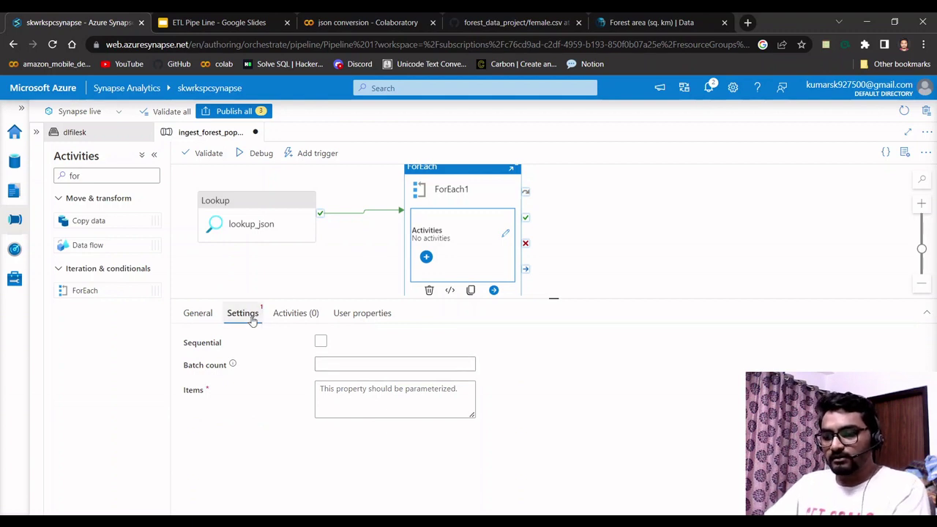
left_click(320, 341)
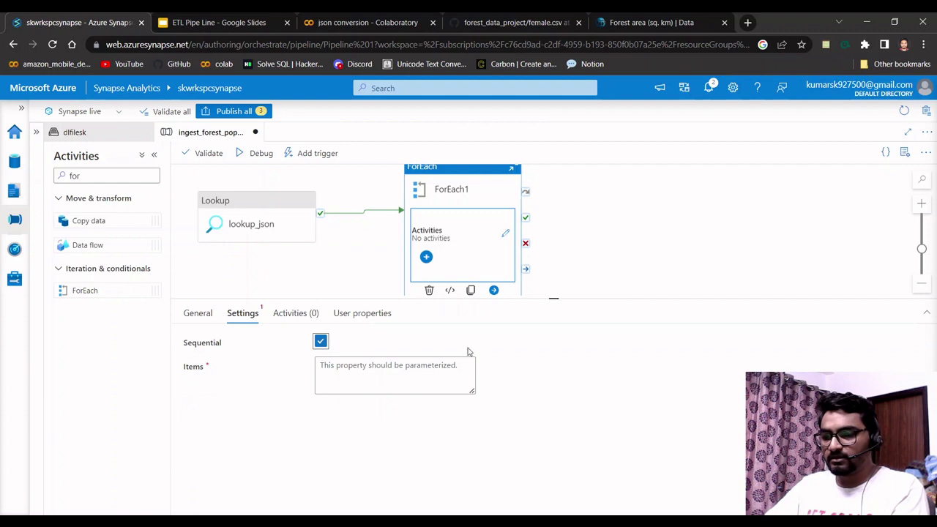
left_click(379, 366)
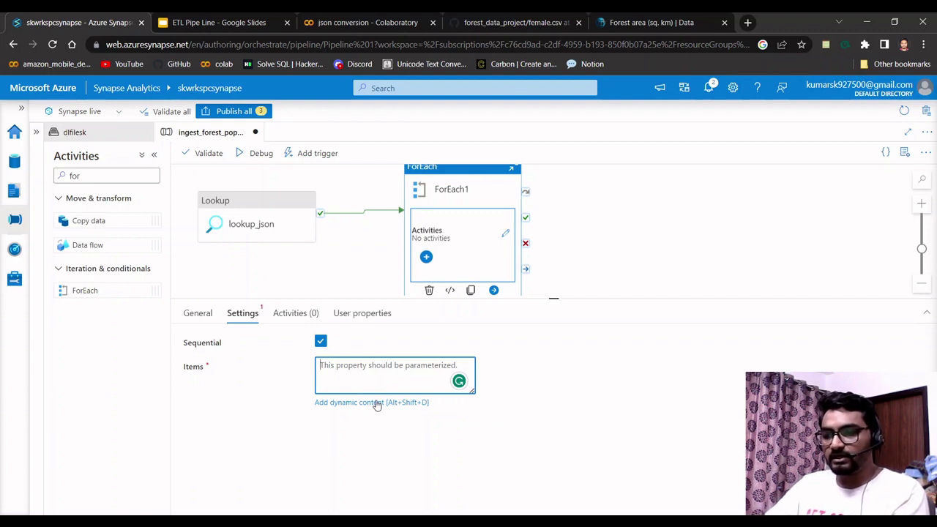
Rename the ForEach activity as foreach_file.
left_click(198, 312)
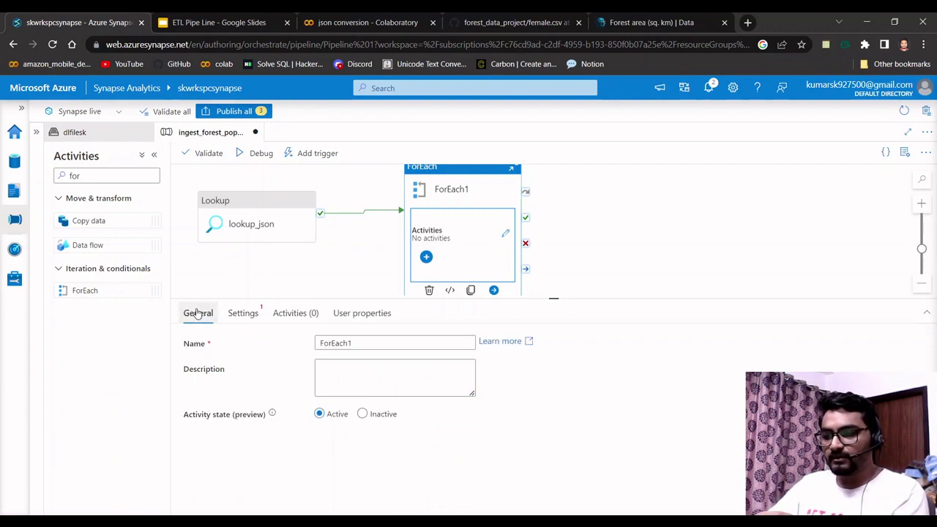
left_click(365, 340)
double_click(366, 342)
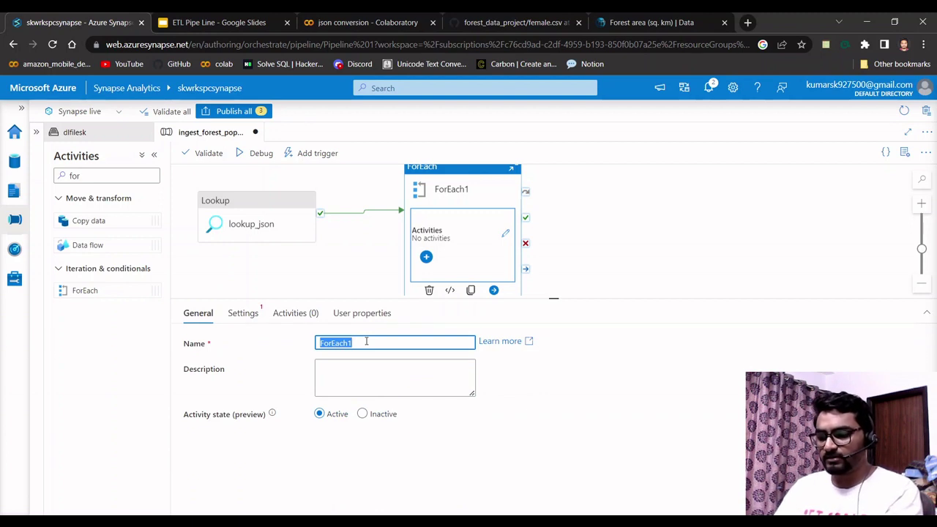
type("foreach_f")
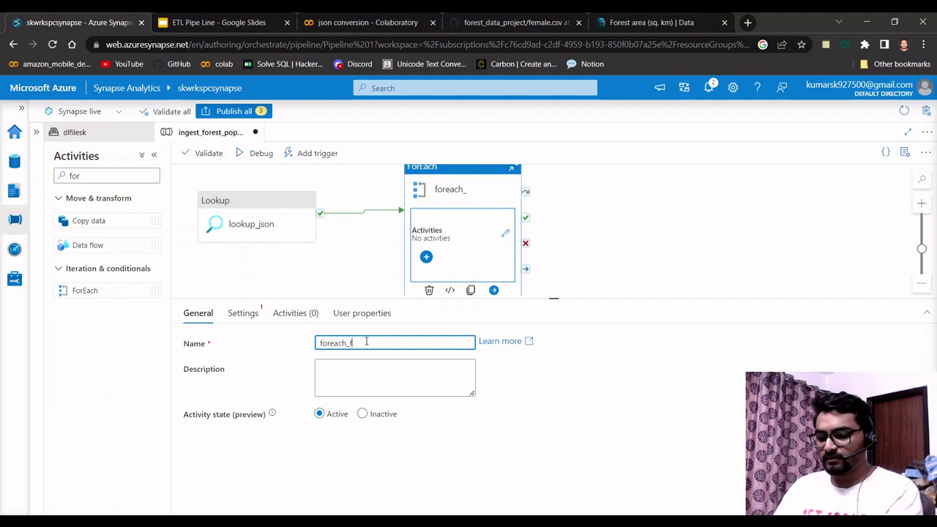
type("ile")
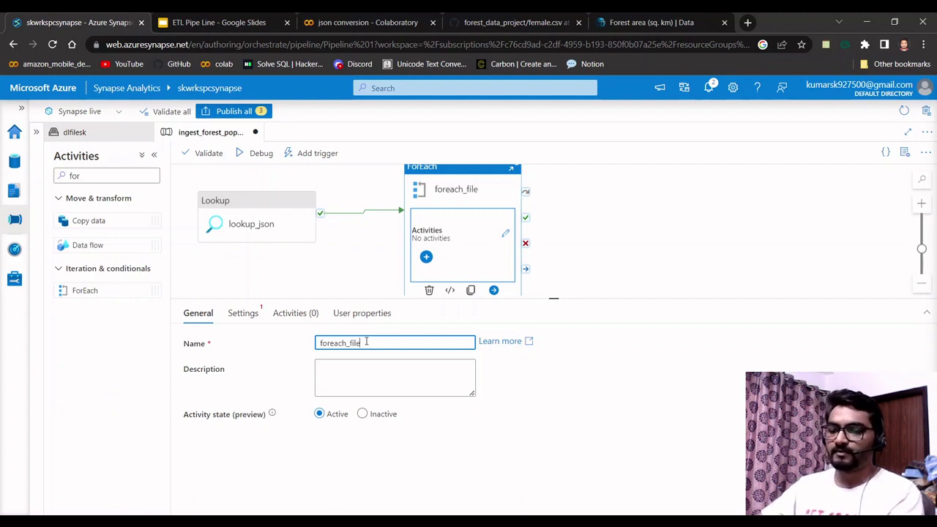
left_click(247, 316)
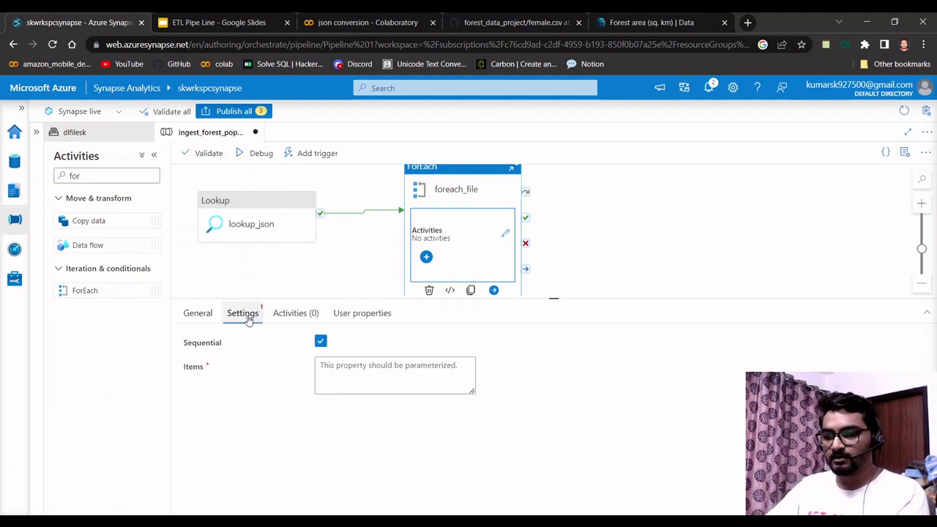
left_click(350, 378)
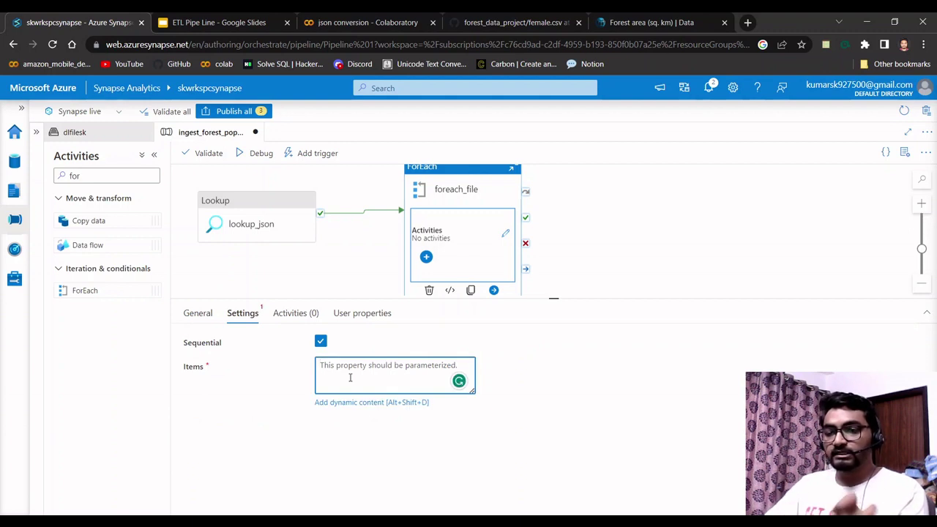
left_click(362, 404)
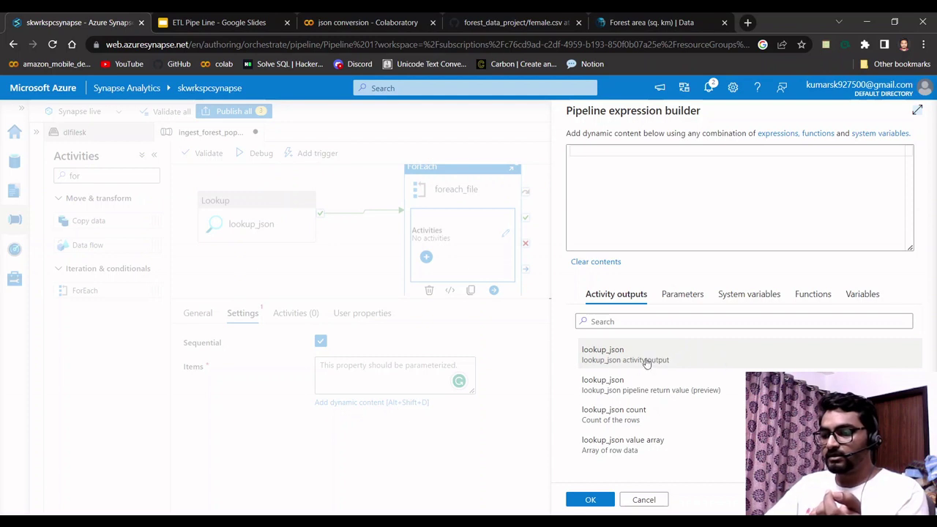
left_click(730, 360)
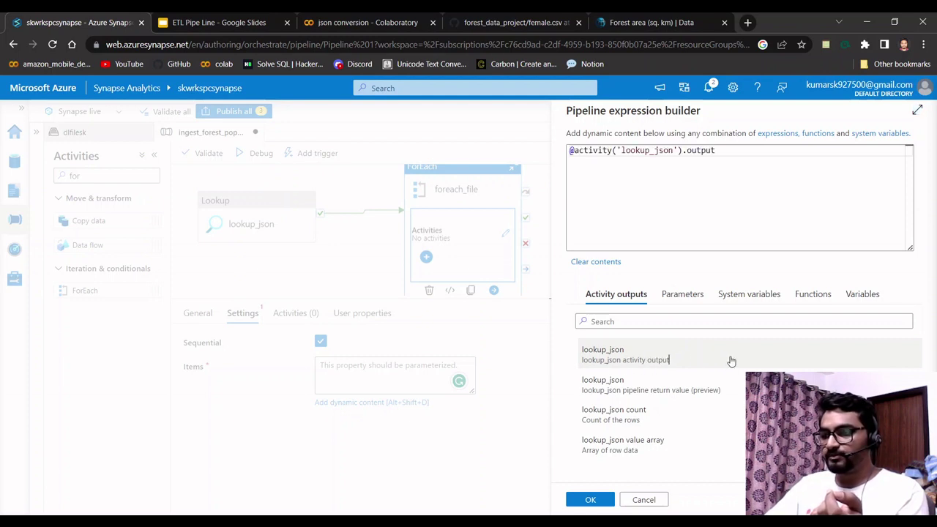
left_click(719, 153)
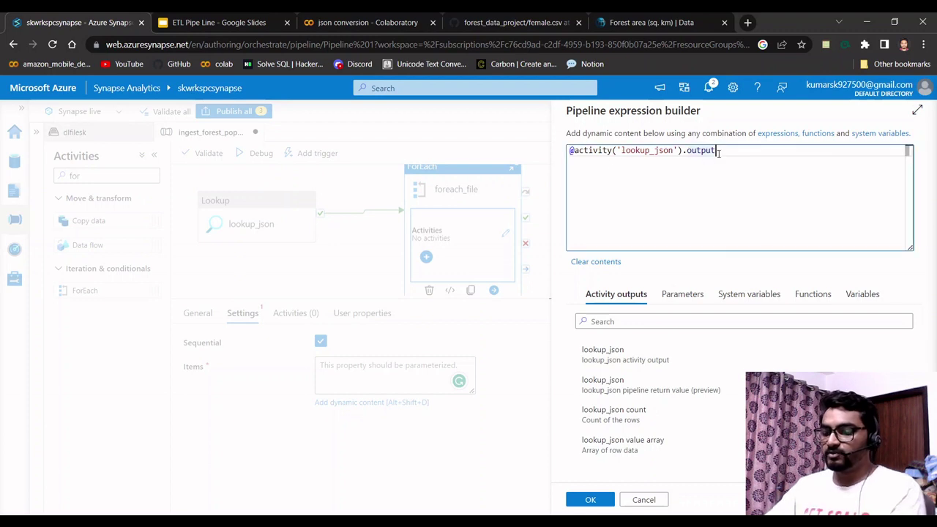
type(".value")
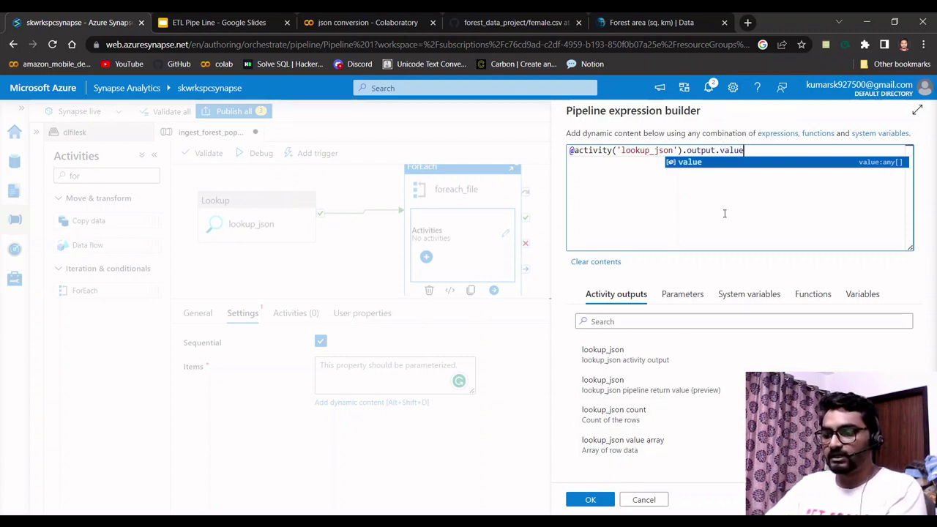
left_click(589, 500)
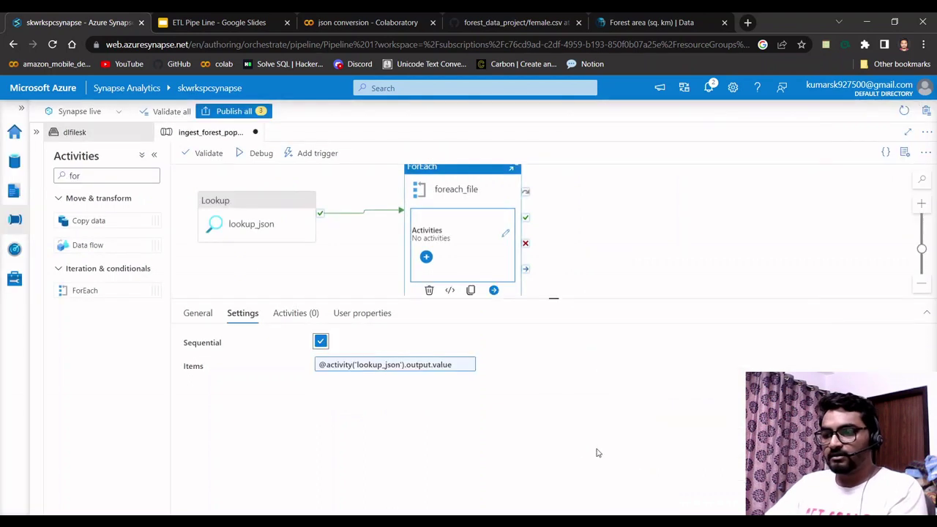
Set a debug breakpoint on lookup_json, debug the pipeline up to it and refresh the run status.
left_click(304, 205)
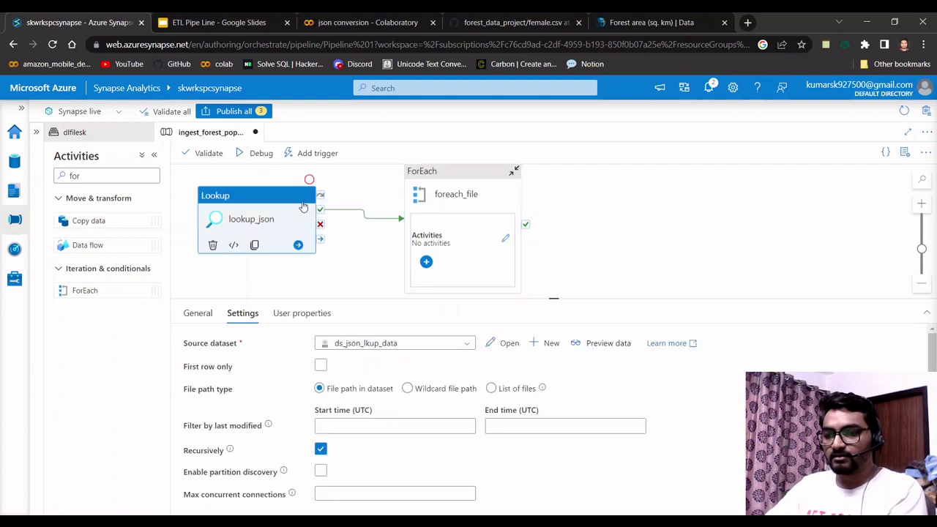
left_click(310, 180)
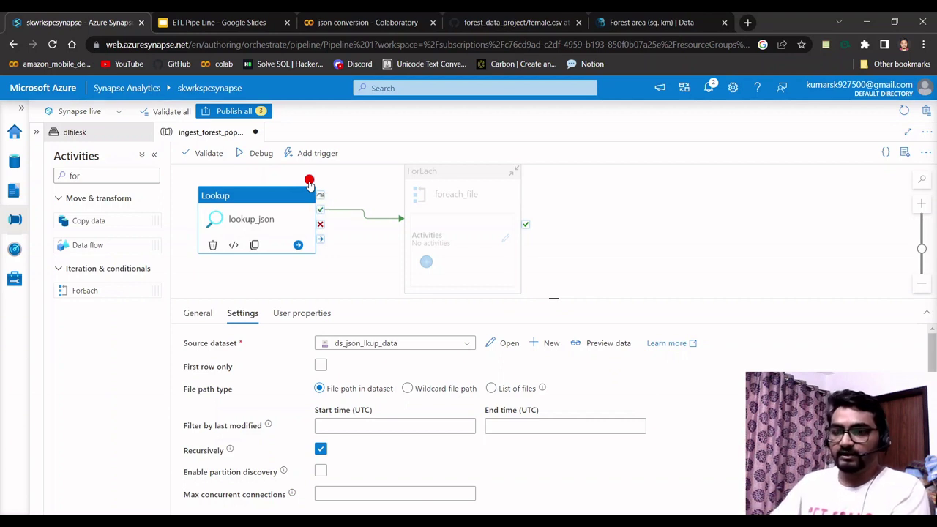
left_click(260, 156)
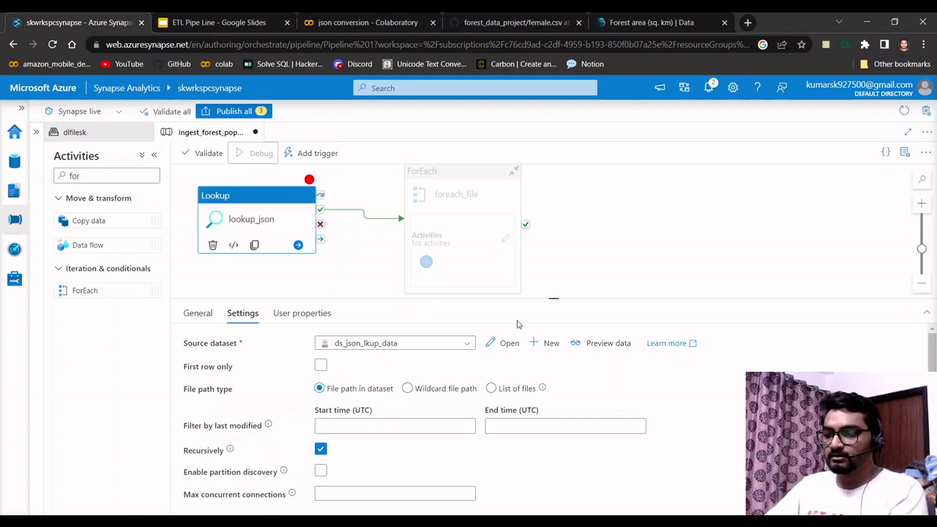
left_click_drag(554, 299, 555, 355)
left_click(556, 309)
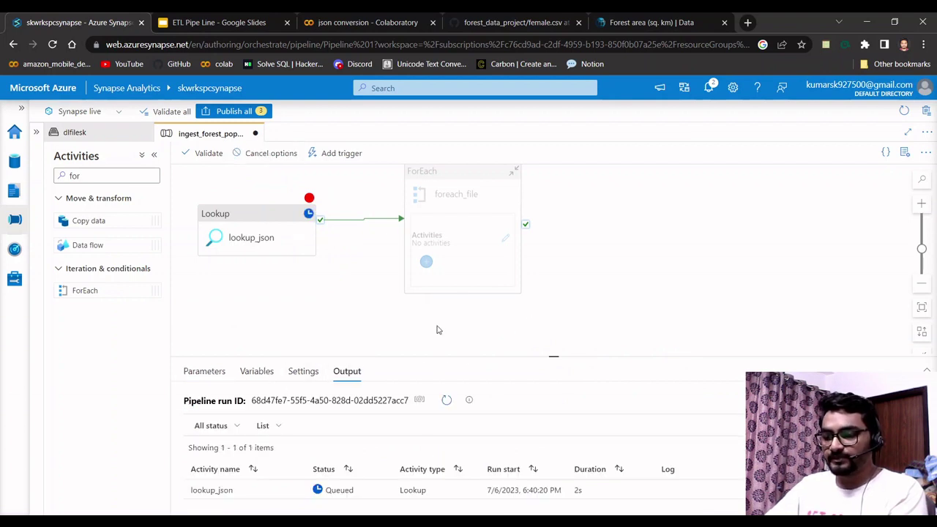
left_click(446, 400)
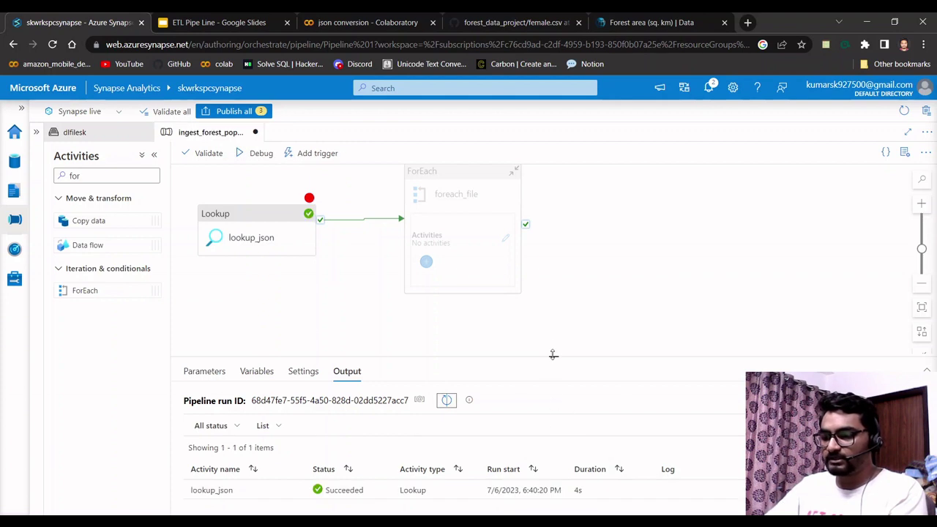
Examine the count and the value array in lookup_json's debug output, and close the output.
left_click_drag(553, 355, 552, 320)
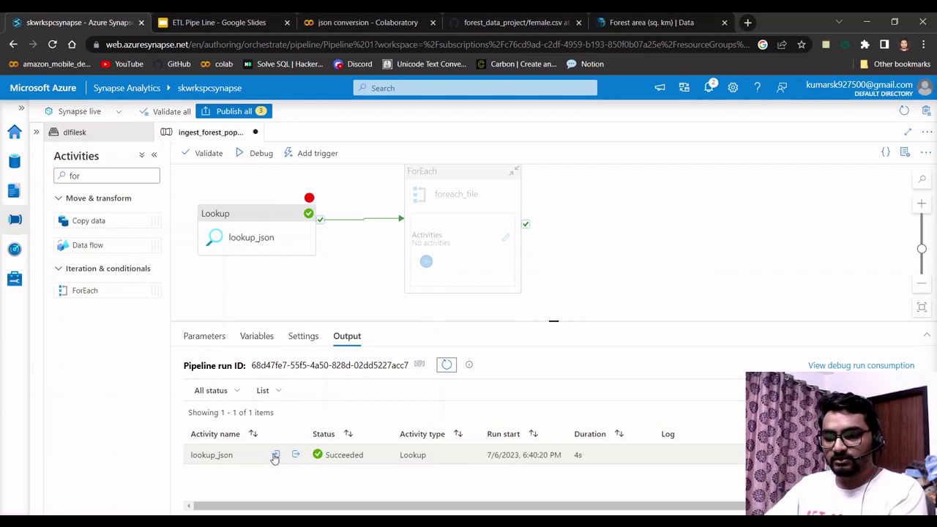
left_click(295, 455)
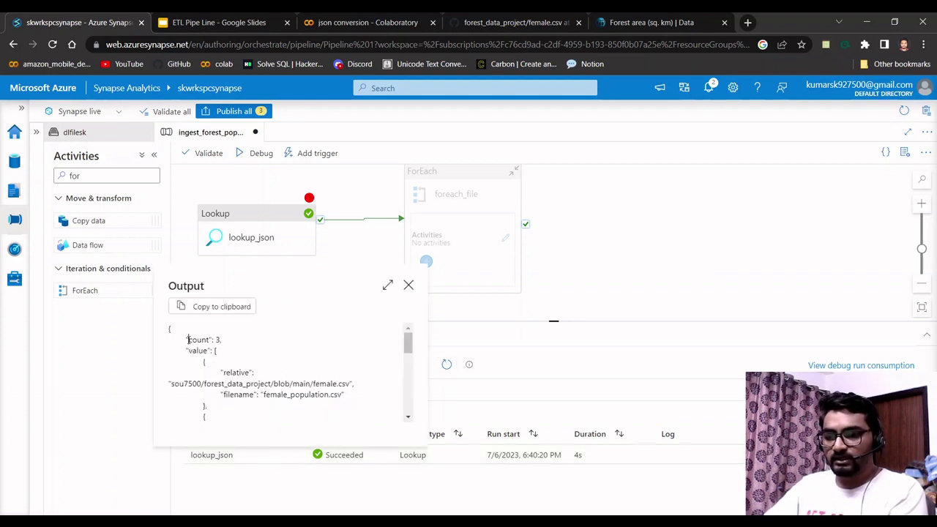
left_click_drag(188, 339, 231, 346)
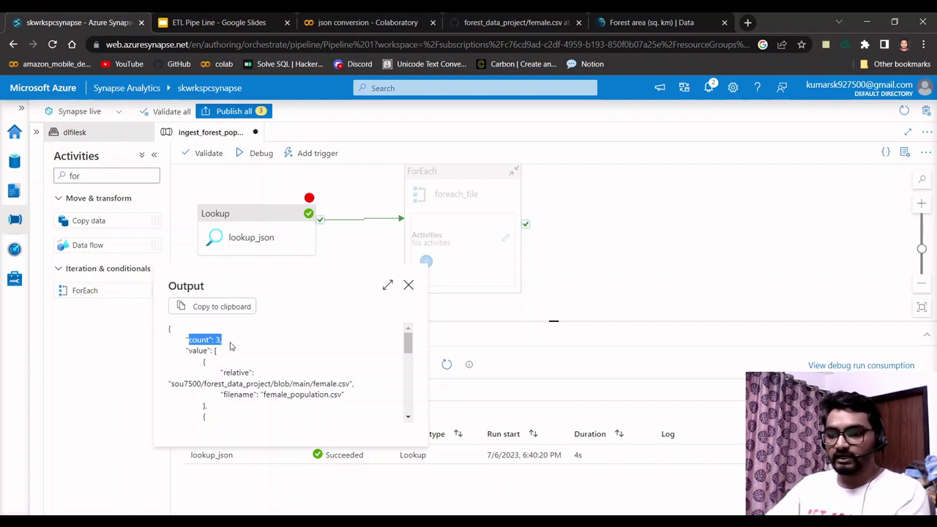
left_click_drag(188, 350, 210, 351)
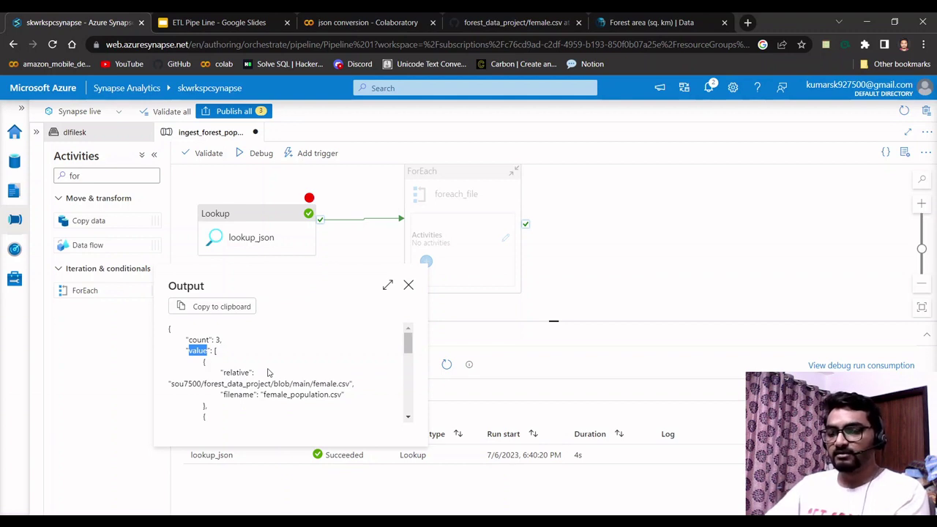
left_click(200, 350)
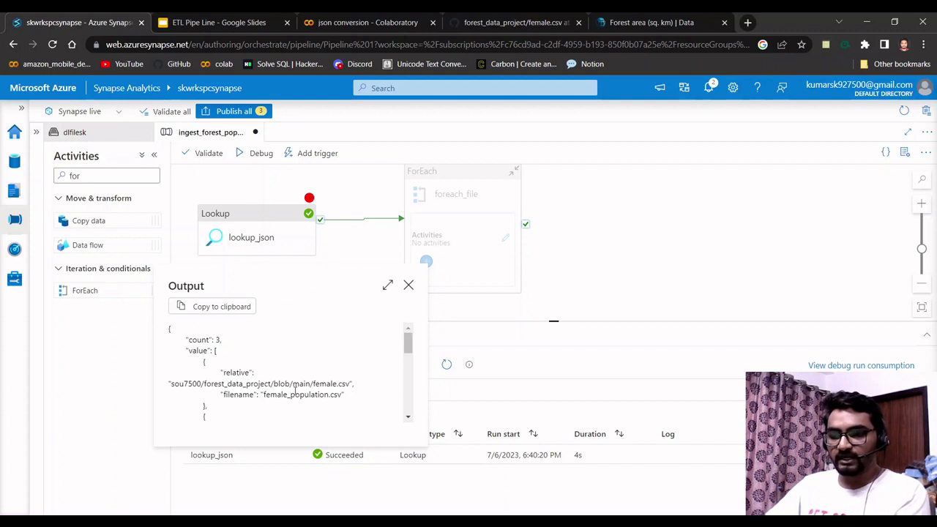
left_click_drag(184, 351, 206, 352)
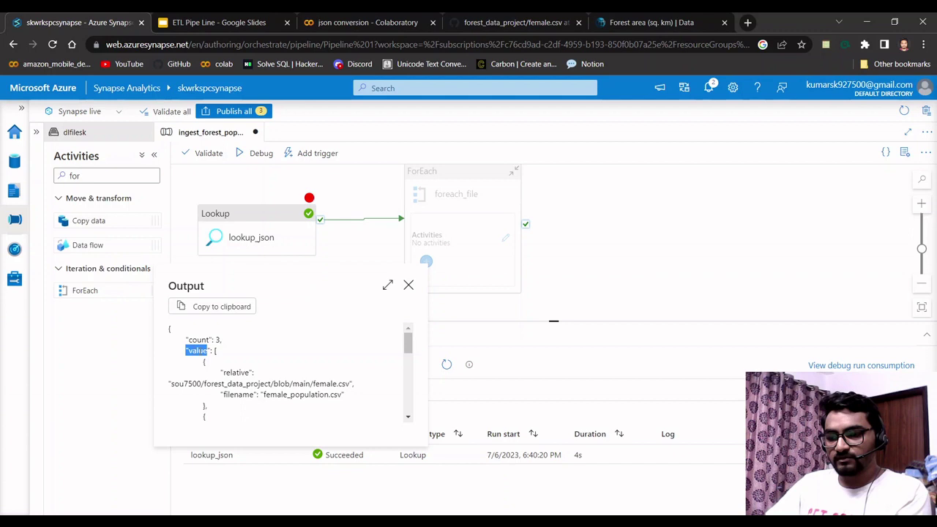
double_click(215, 352)
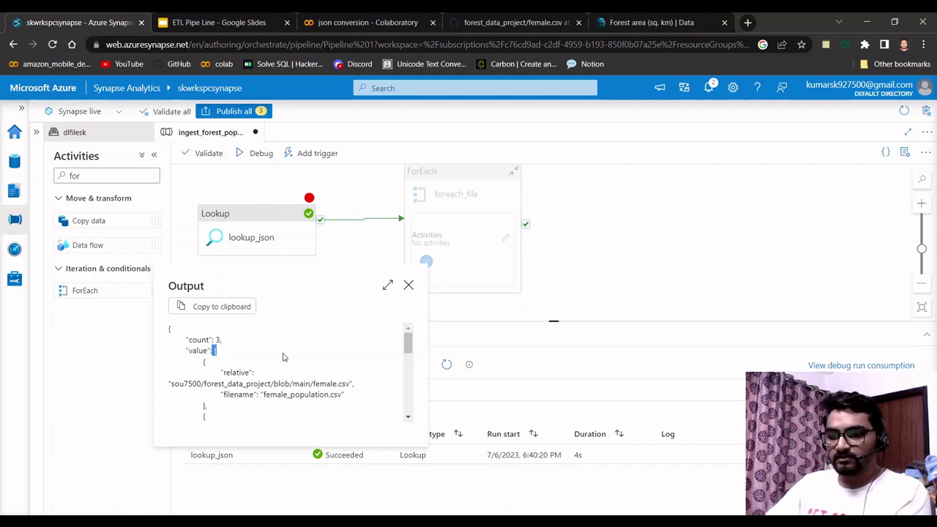
scroll(278, 362, "down", 2)
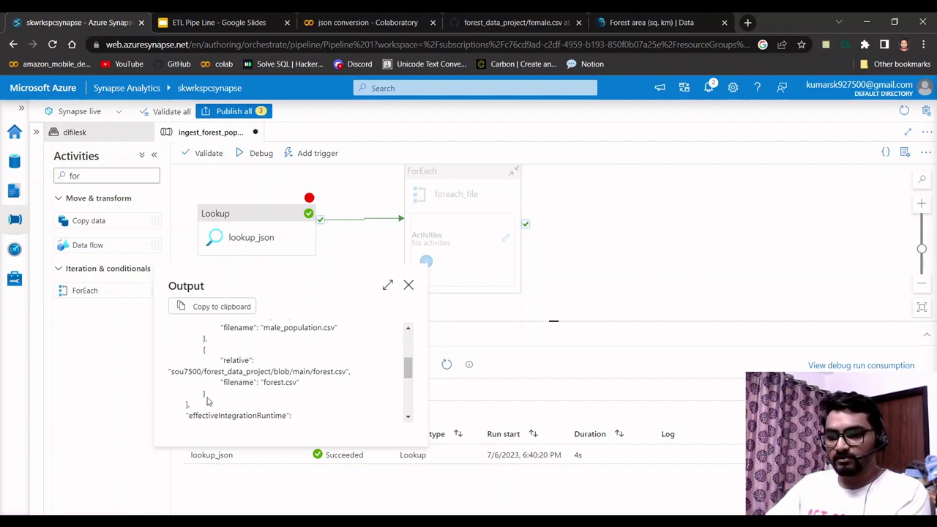
scroll(224, 409, "down", 2)
double_click(186, 342)
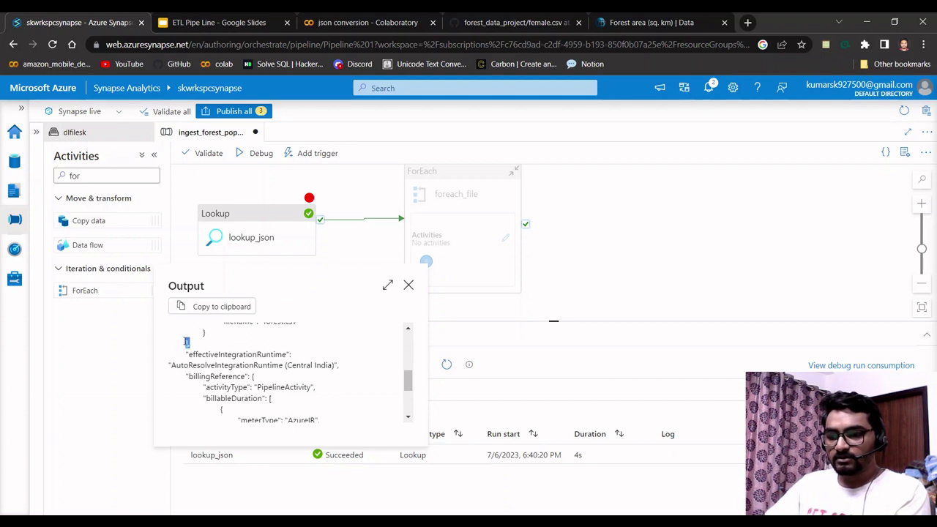
scroll(205, 388, "up", 5)
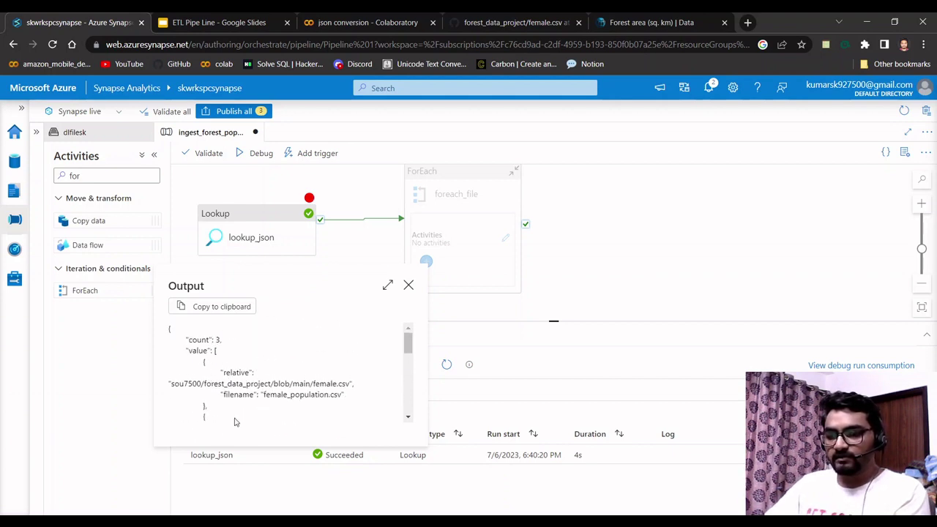
left_click(409, 285)
Remove the debug breakpoint from the lookup_json activity.
left_click(310, 198)
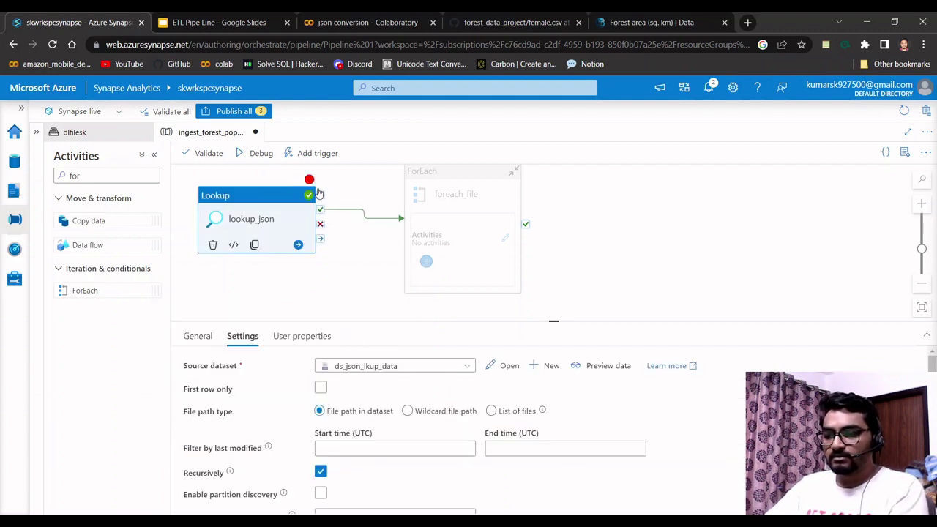
left_click(310, 199)
left_click(310, 198)
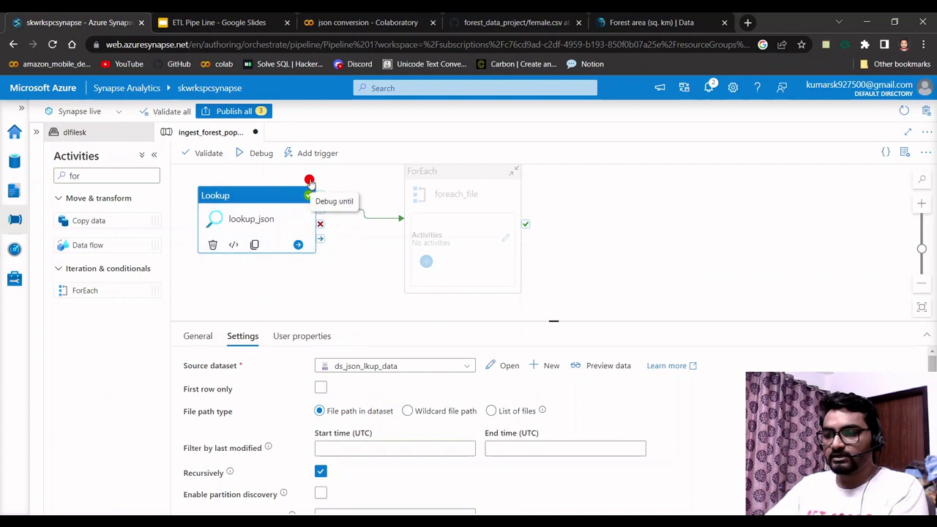
Open the inner activities of foreach_file and add a Copy data activity to its canvas.
left_click(455, 194)
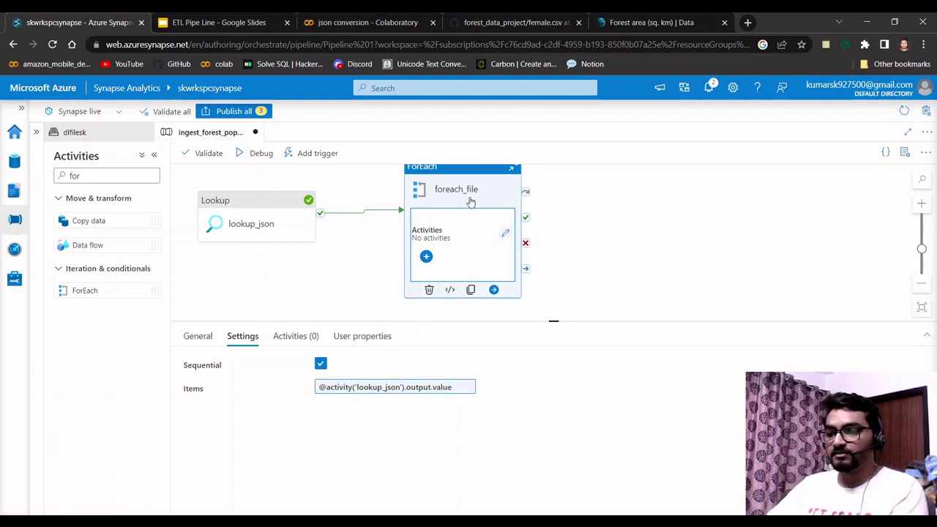
left_click(505, 233)
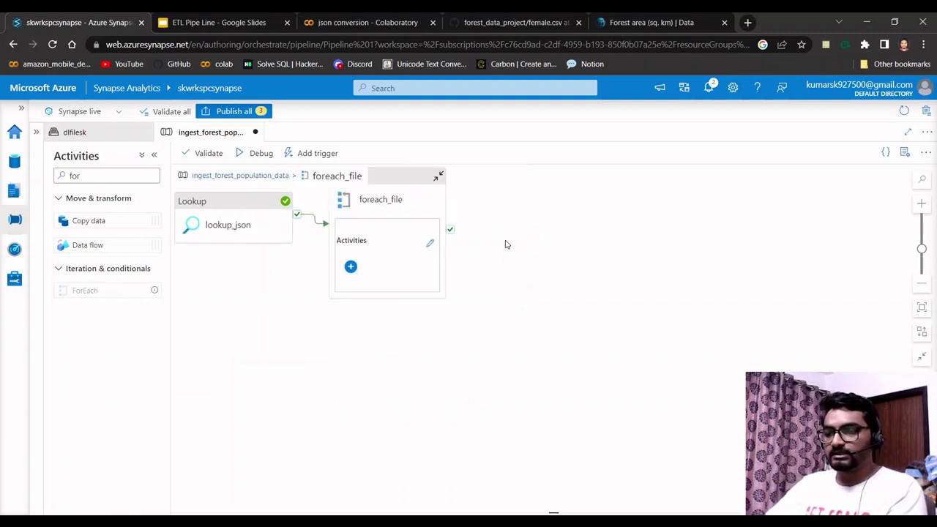
double_click(74, 176)
left_click_drag(92, 226, 339, 238)
left_click_drag(350, 195, 415, 210)
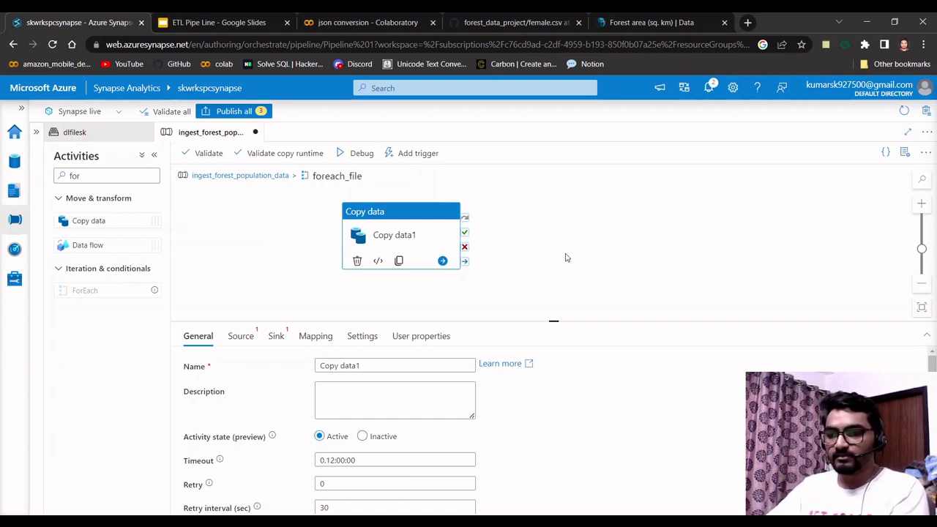
Rename the Copy data activity as copy_forest_population_data_http_to_dl.
triple_click(380, 364)
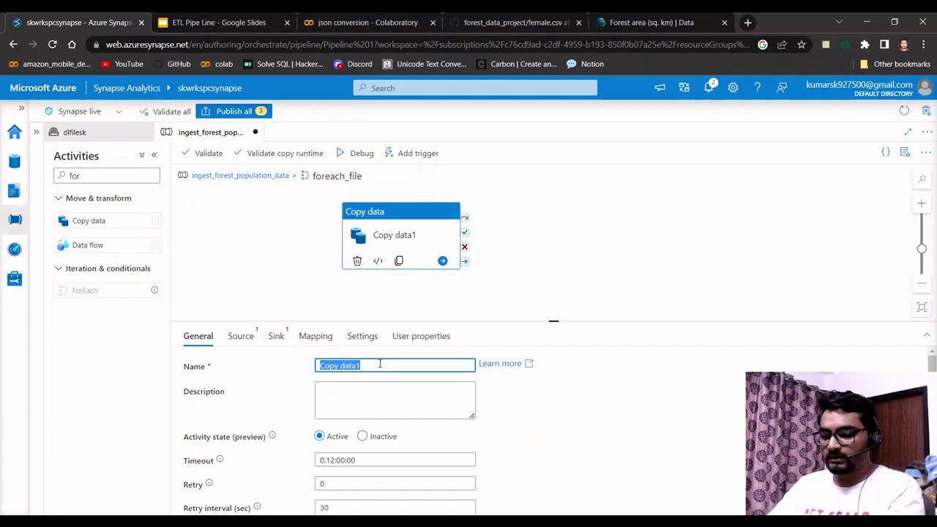
type("copy_")
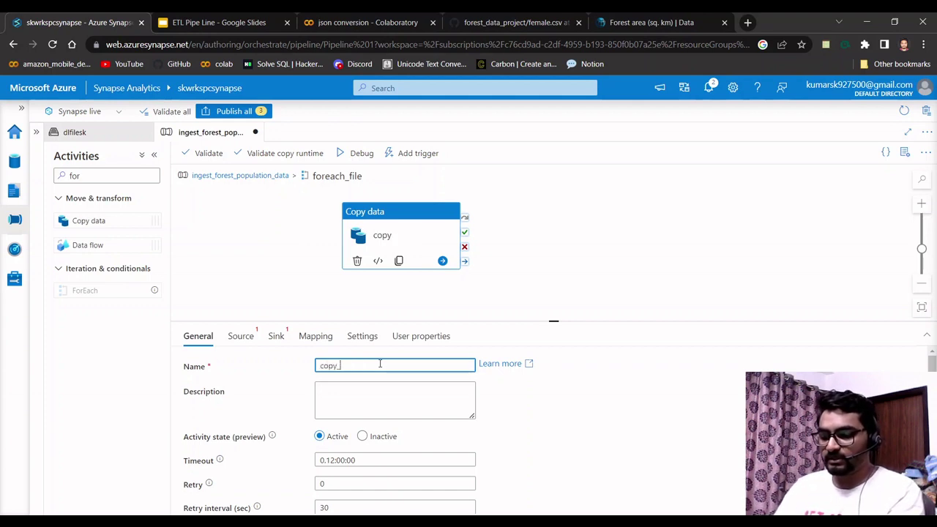
type("data")
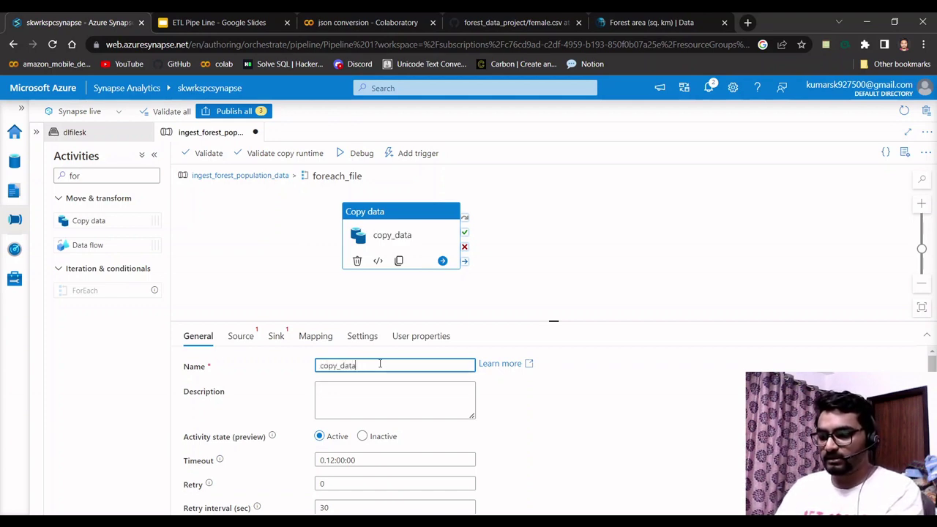
type("_https")
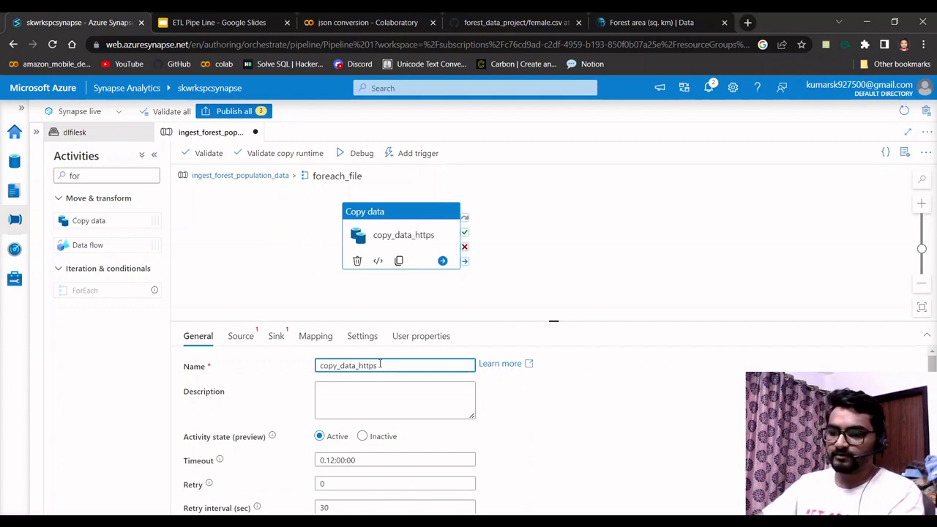
key("BackSpace")
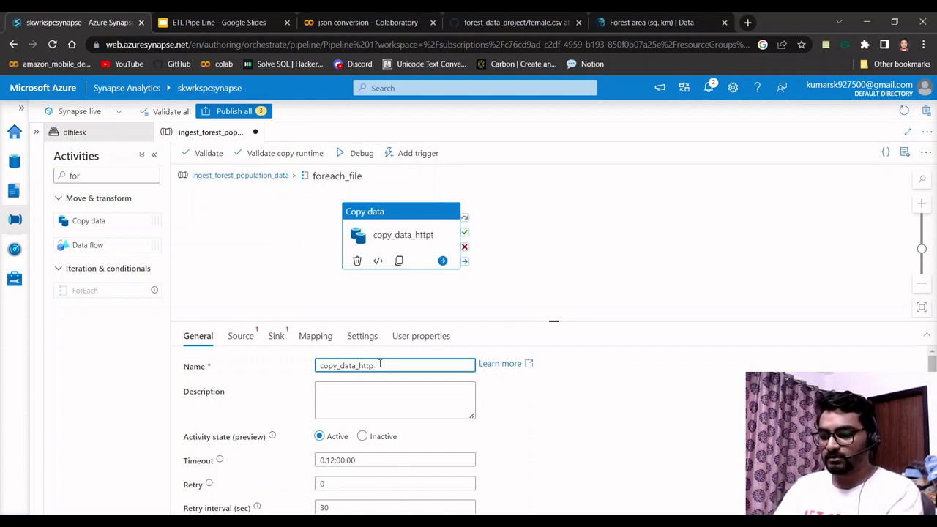
type("_to_dl")
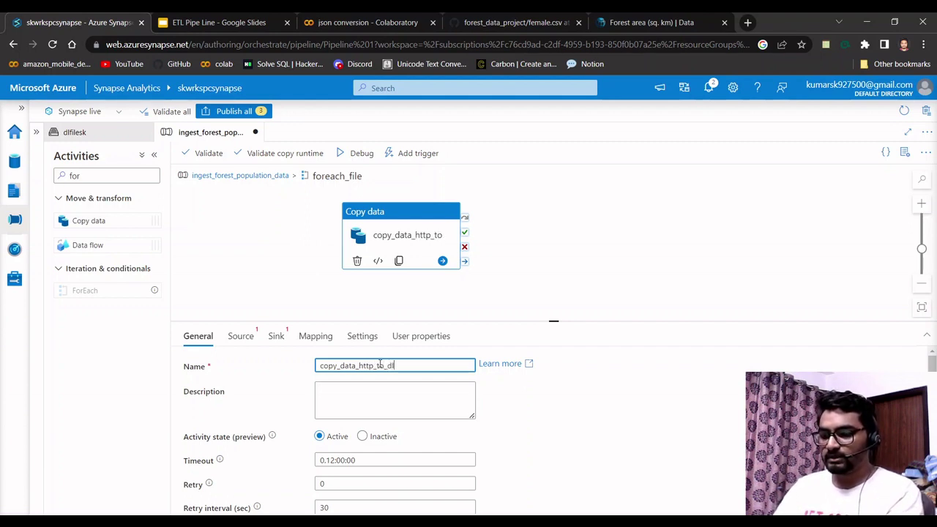
left_click(342, 366)
type("forest")
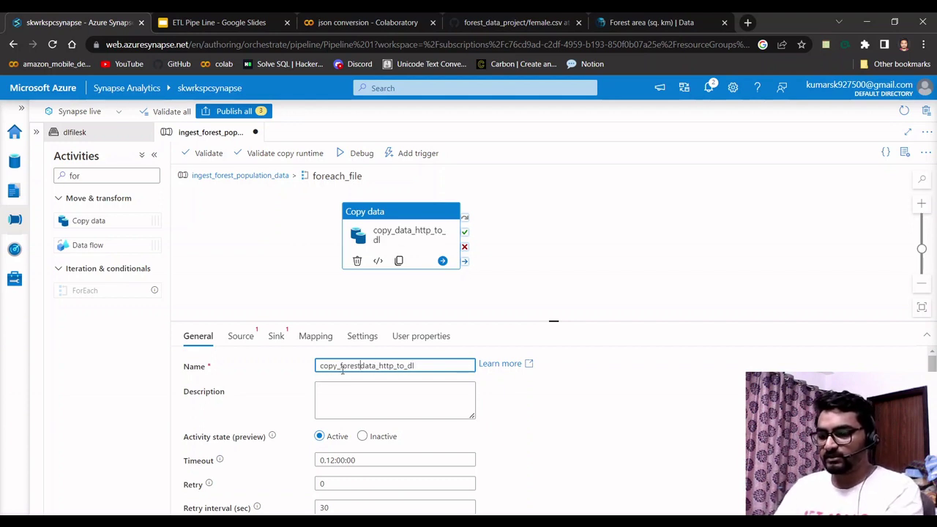
type("_")
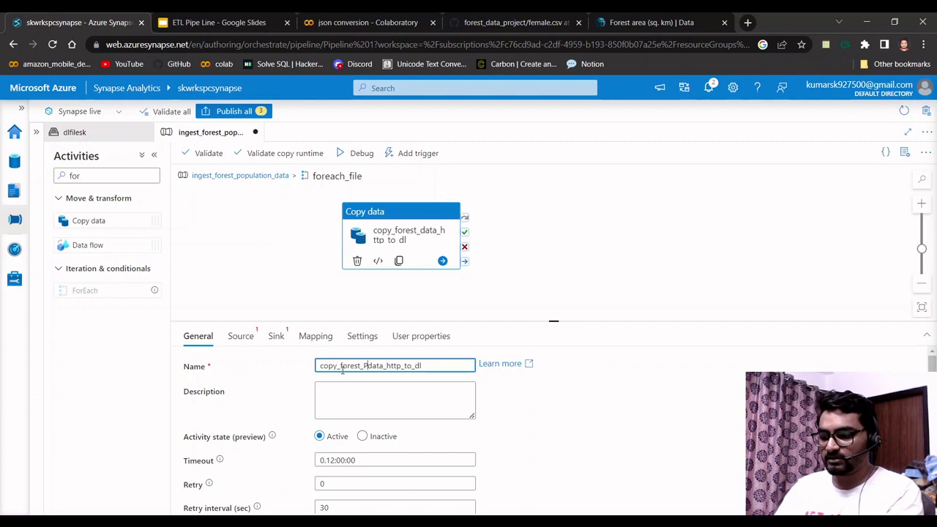
type("population")
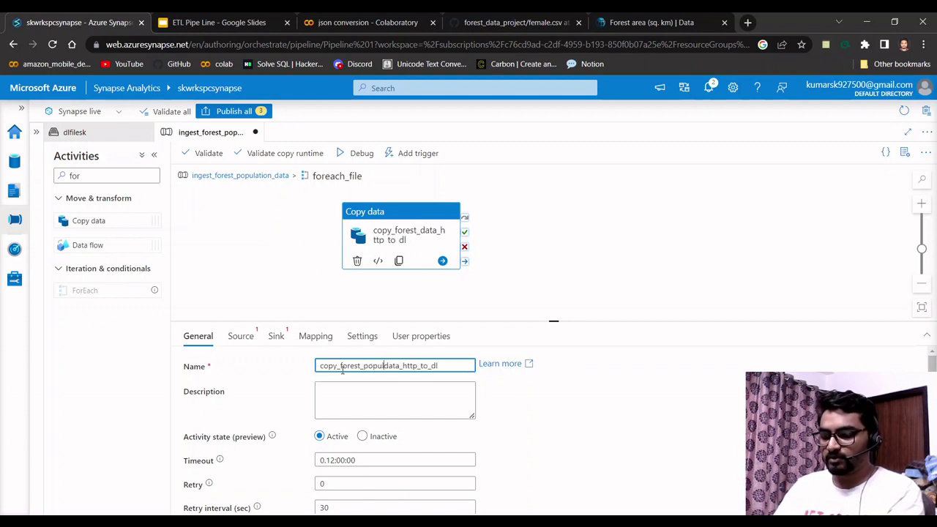
type("_")
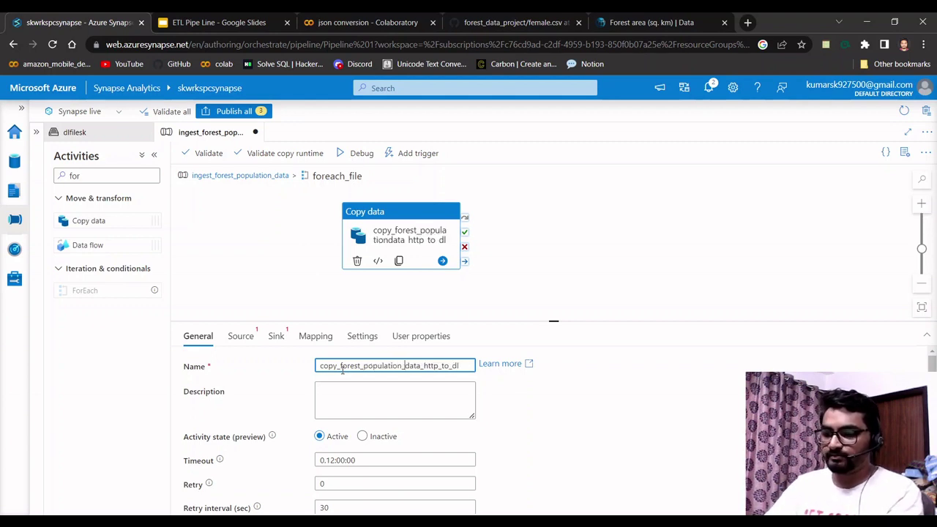
Start a new source dataset for the copy activity, using the HTTP data store and the DelimitedText format.
scroll(410, 407, "down", 1)
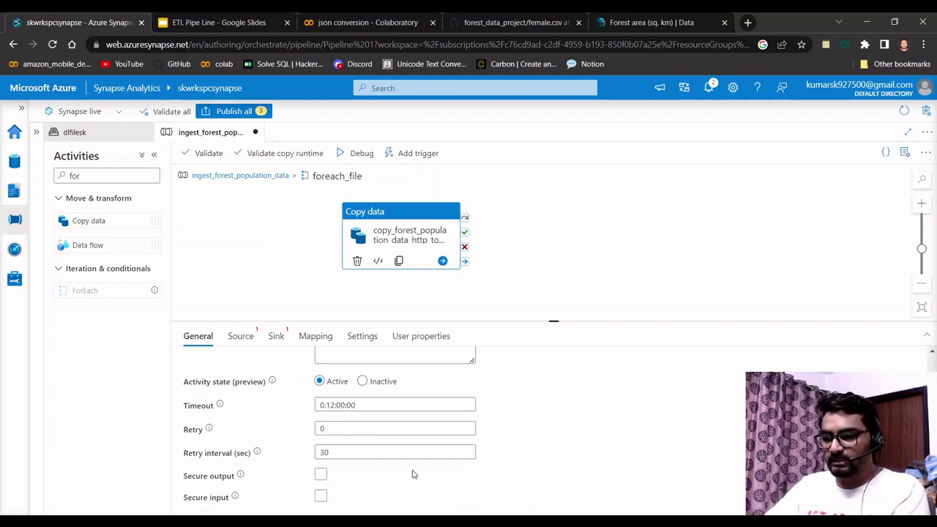
scroll(504, 445, "up", 2)
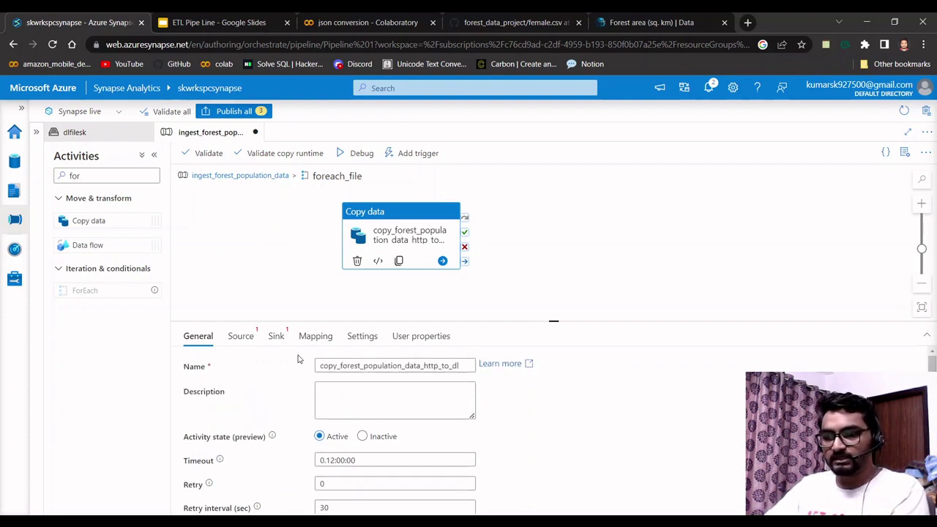
left_click(238, 338)
left_click(427, 368)
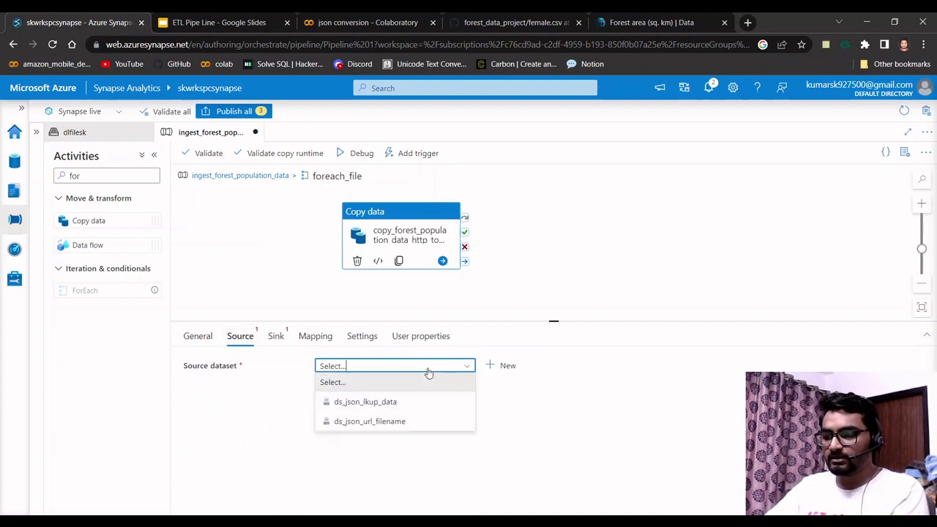
left_click(497, 368)
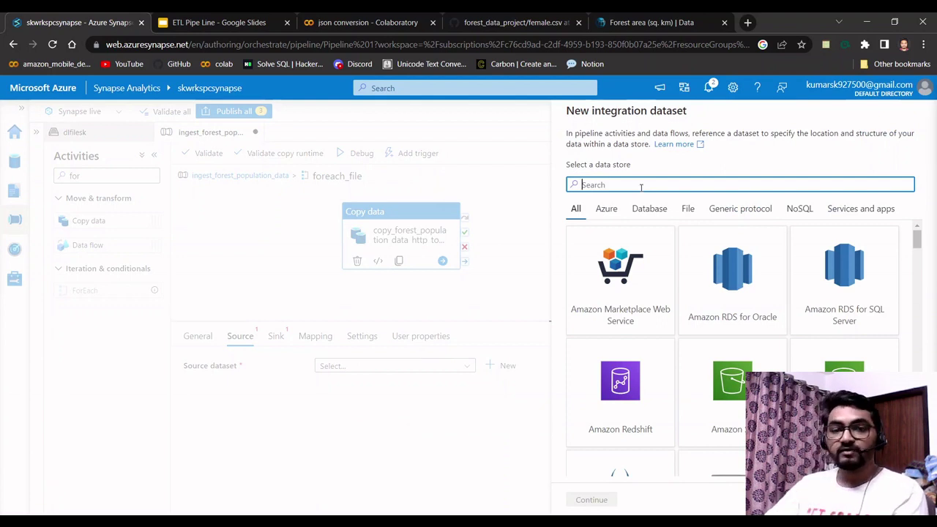
type("ht")
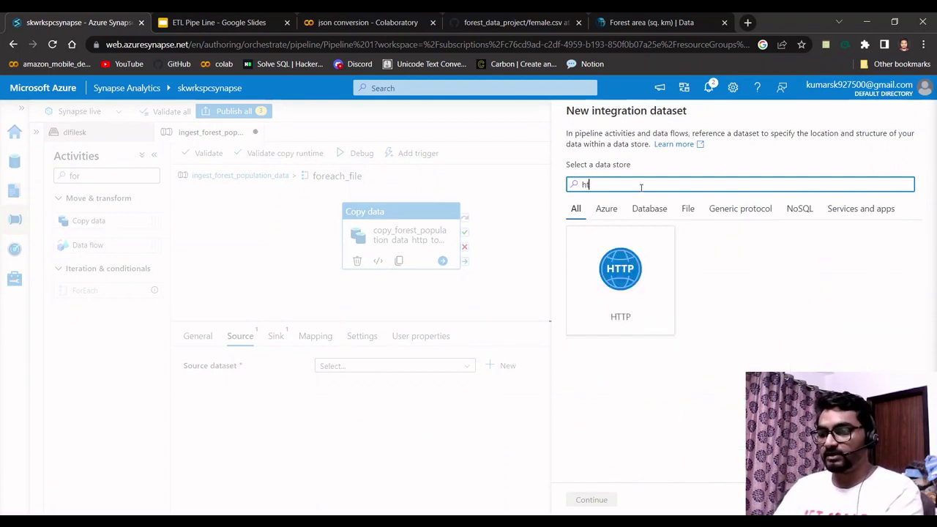
type("tp")
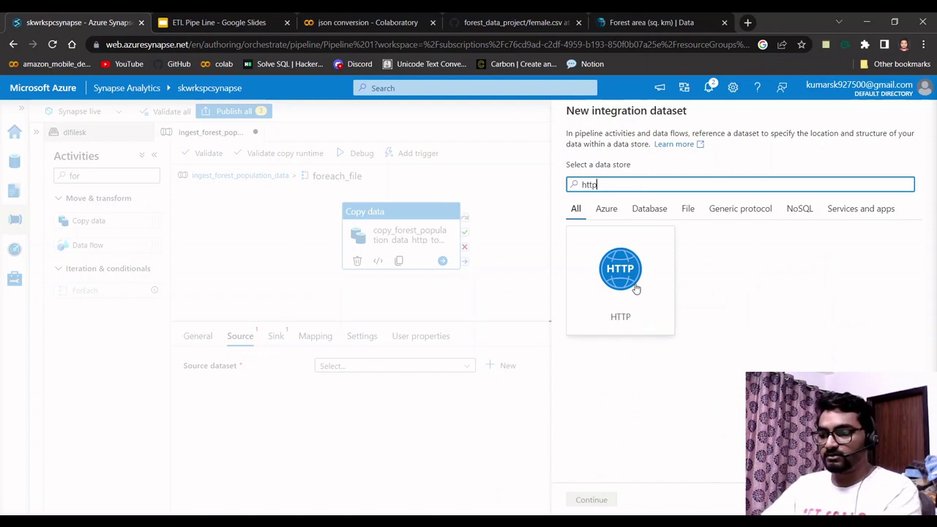
left_click(627, 282)
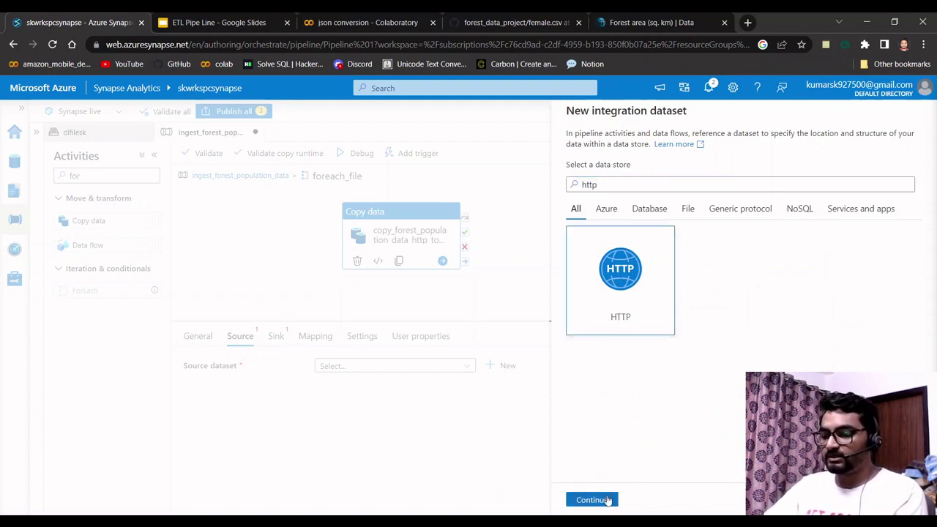
left_click(607, 500)
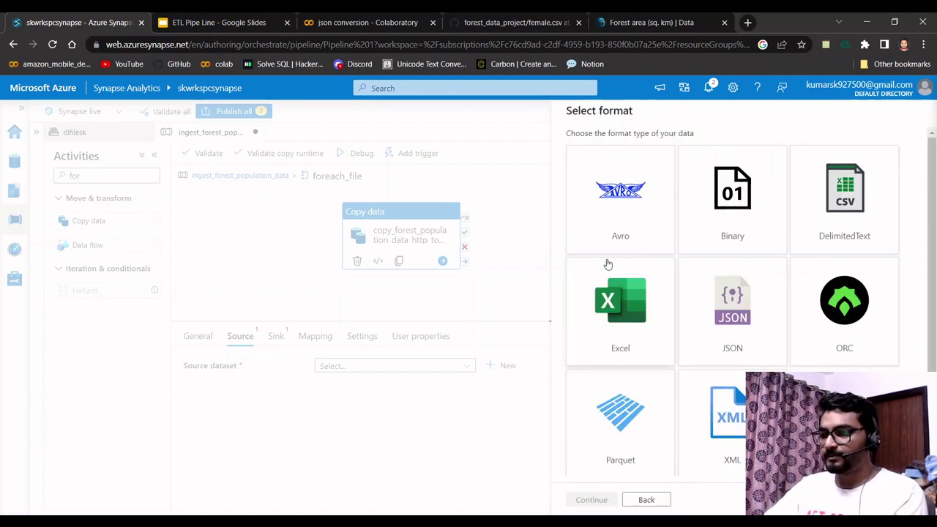
left_click(845, 186)
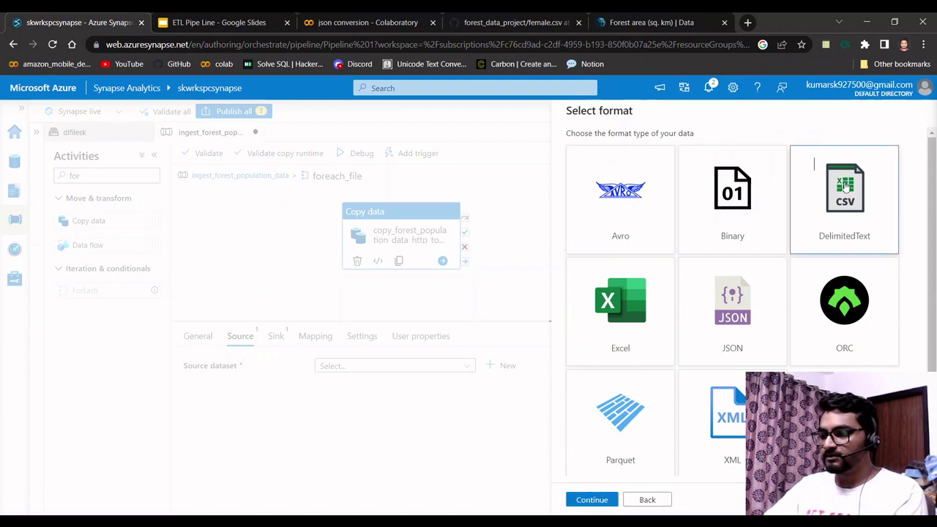
left_click(599, 497)
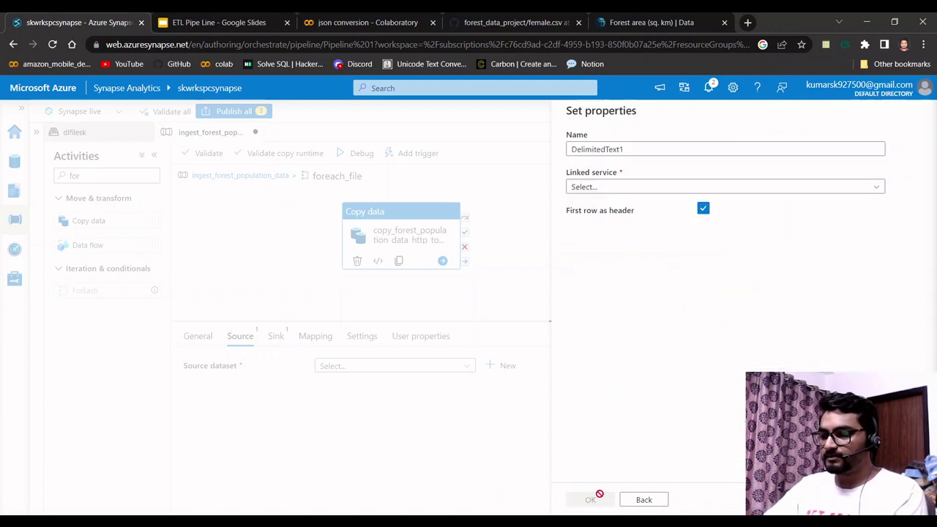
Name the new source dataset ds_forest_population_http.
double_click(643, 150)
type("ds_")
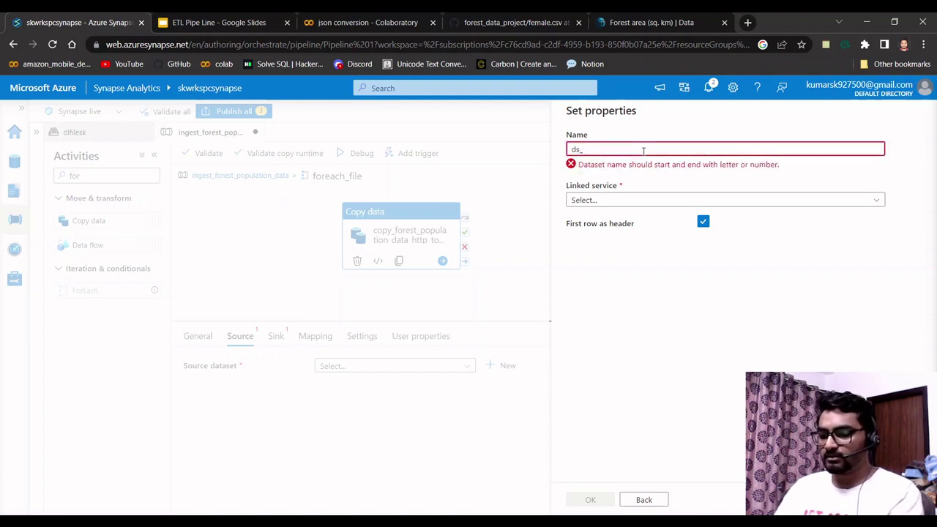
key("BackSpace")
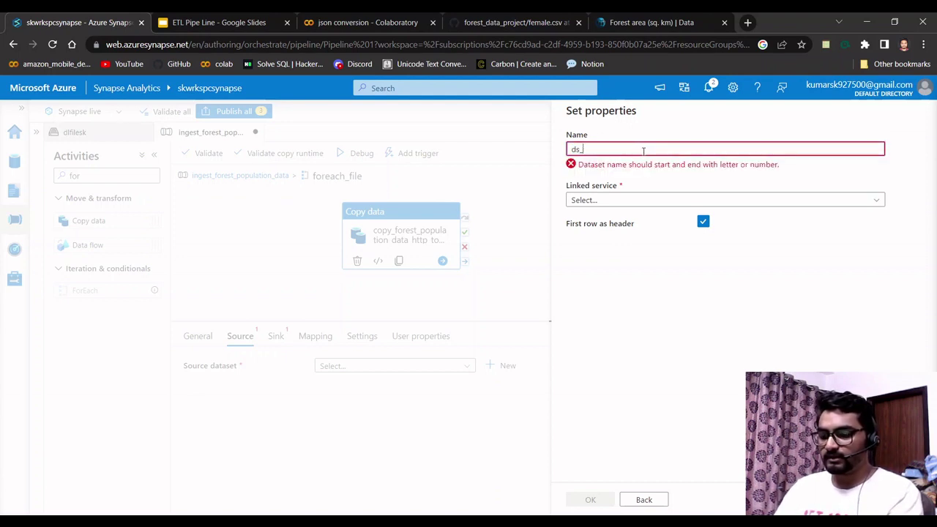
type("forest_")
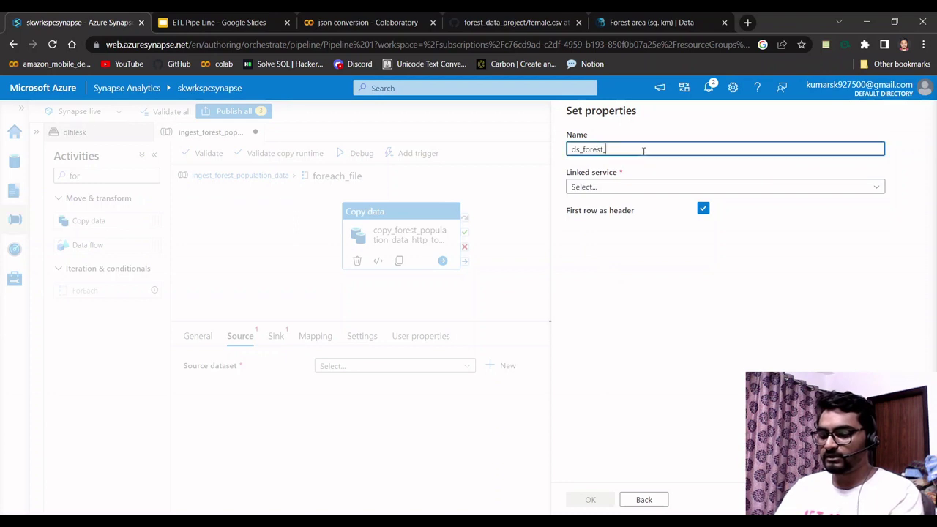
type("population")
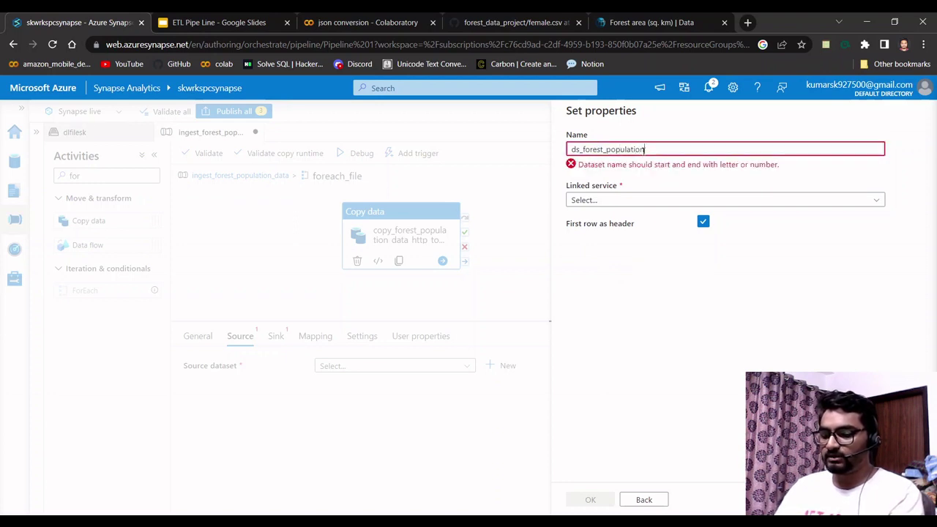
type("_htt")
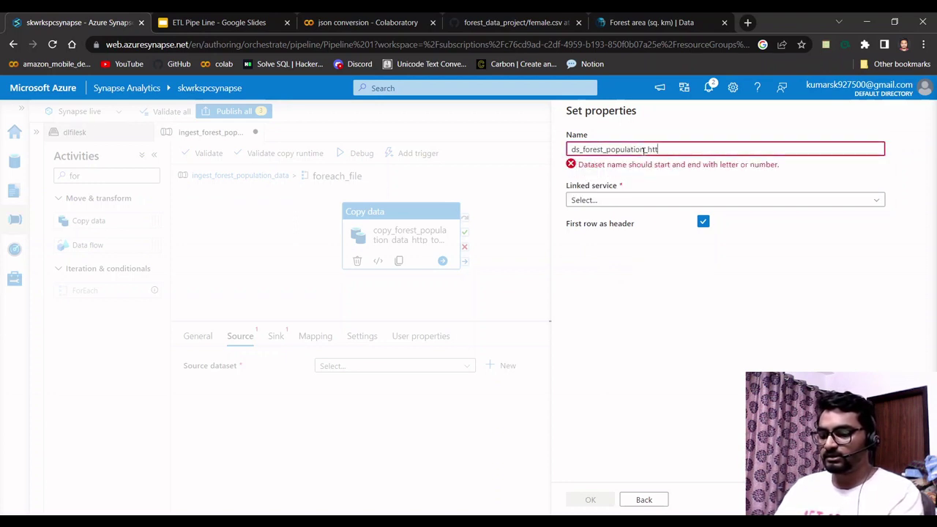
type("p")
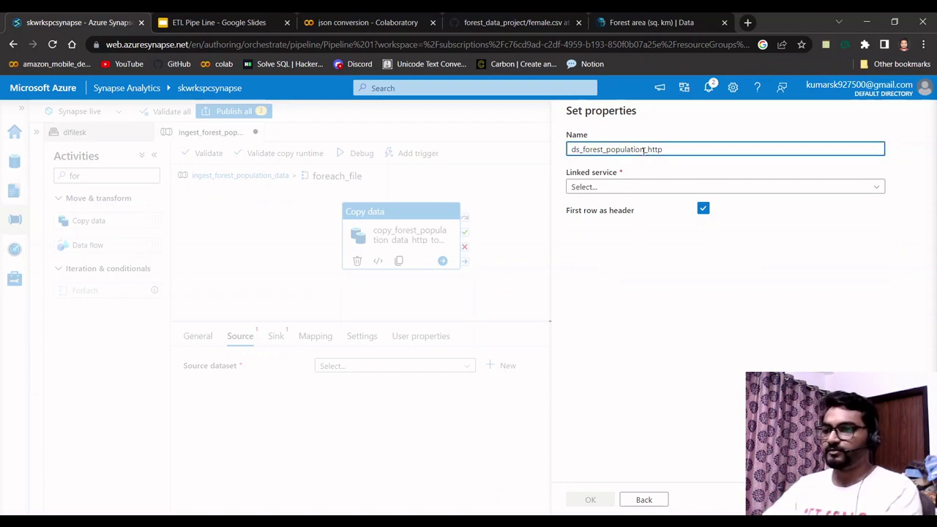
Start a new HTTP linked service for the dataset and name it ls_forest_population_data_ingest.
left_click(646, 187)
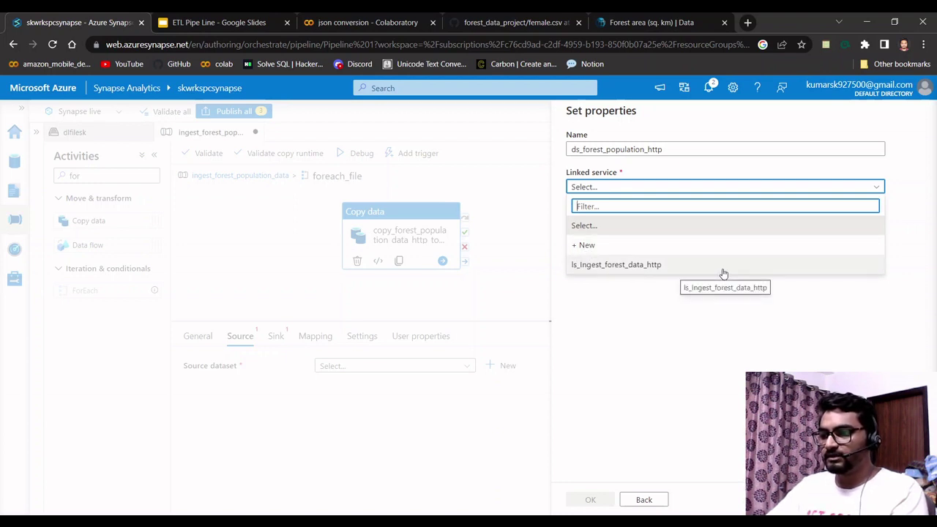
left_click(643, 251)
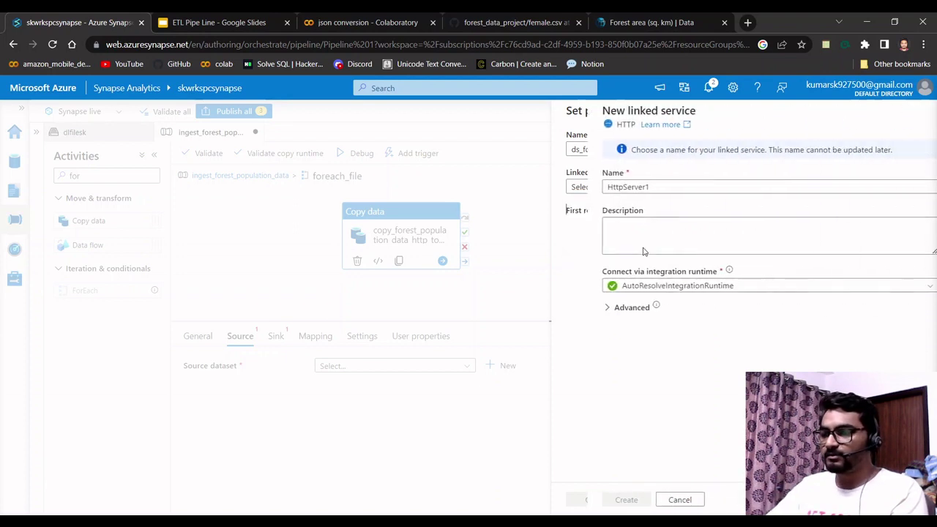
double_click(616, 186)
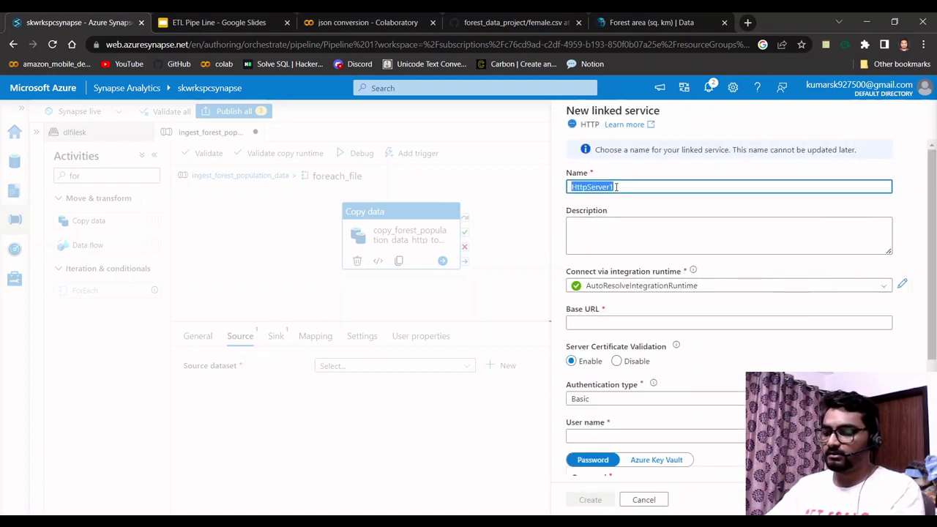
key("BackSpace")
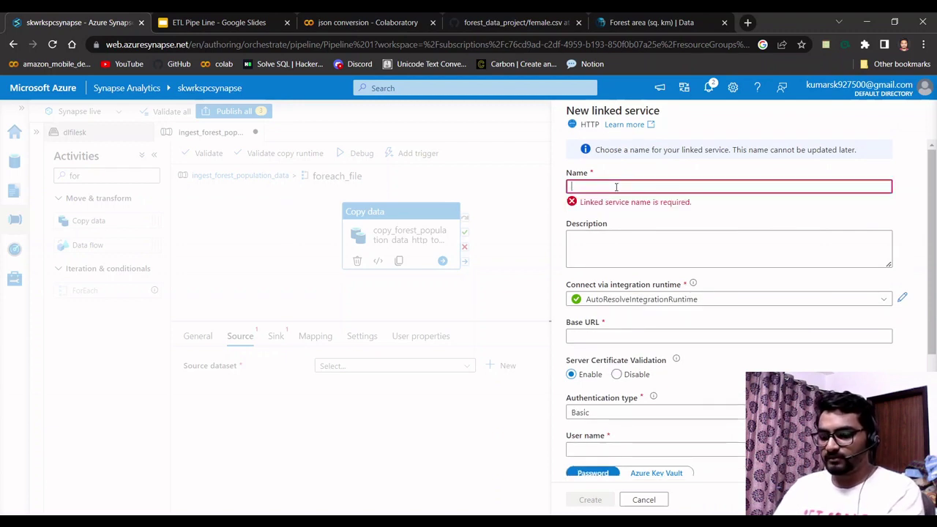
type("ls_forest")
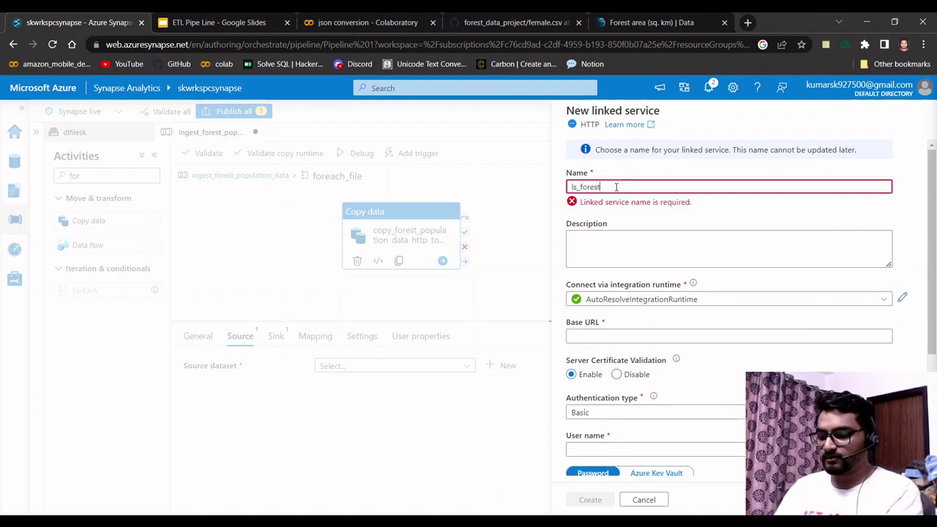
type("_population_data")
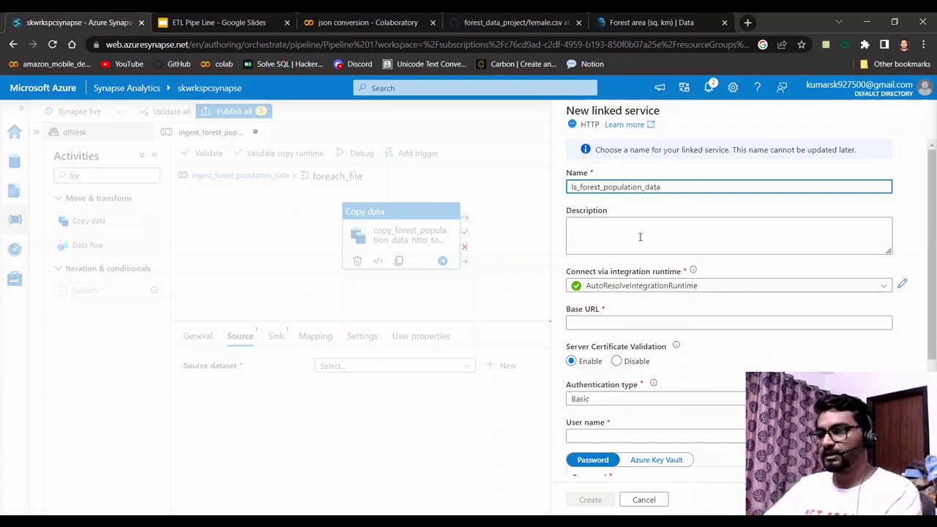
type("_ingest")
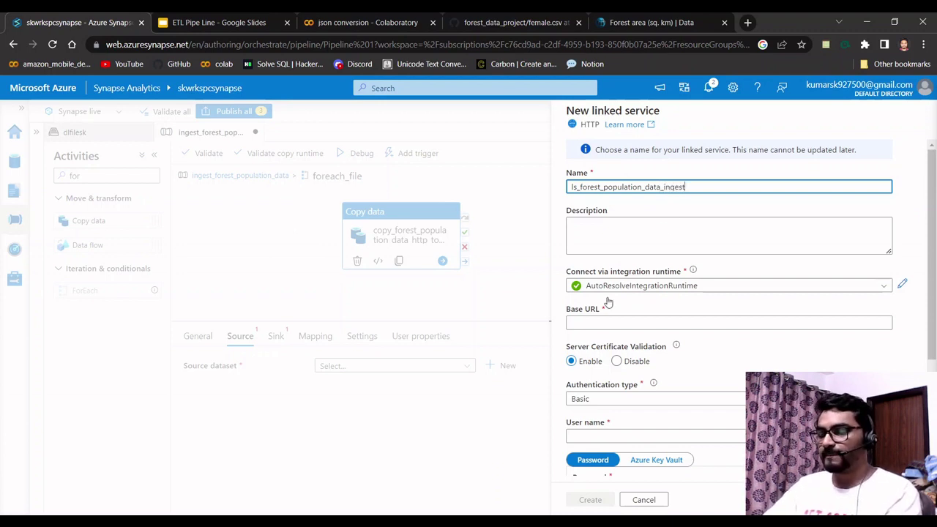
left_click(617, 323)
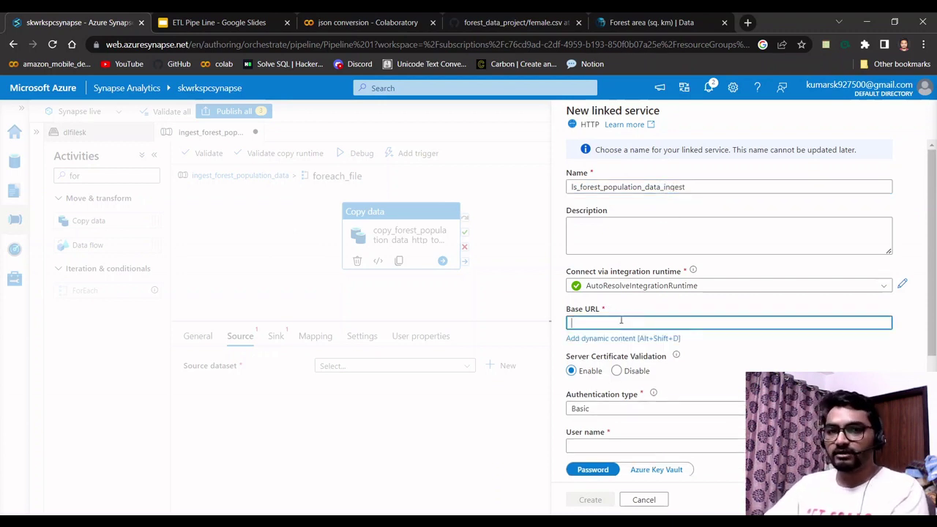
type("h")
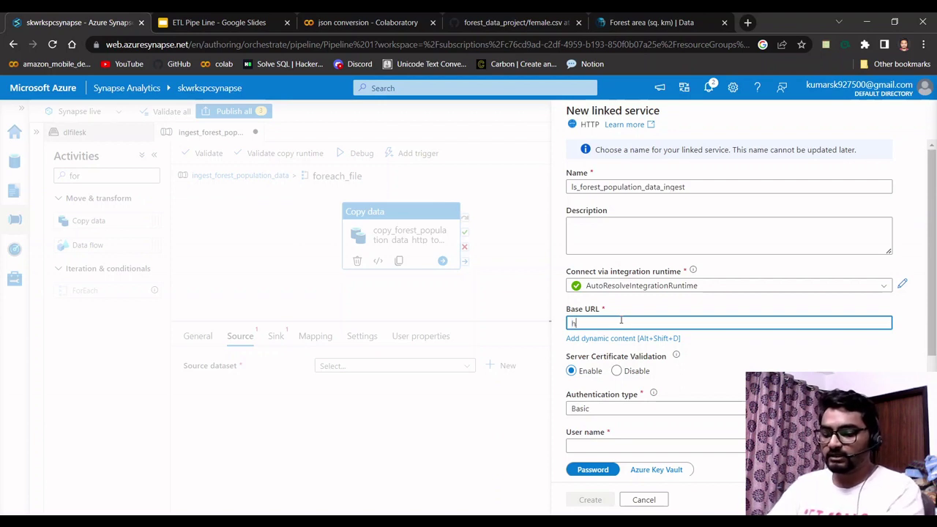
type("ttps")
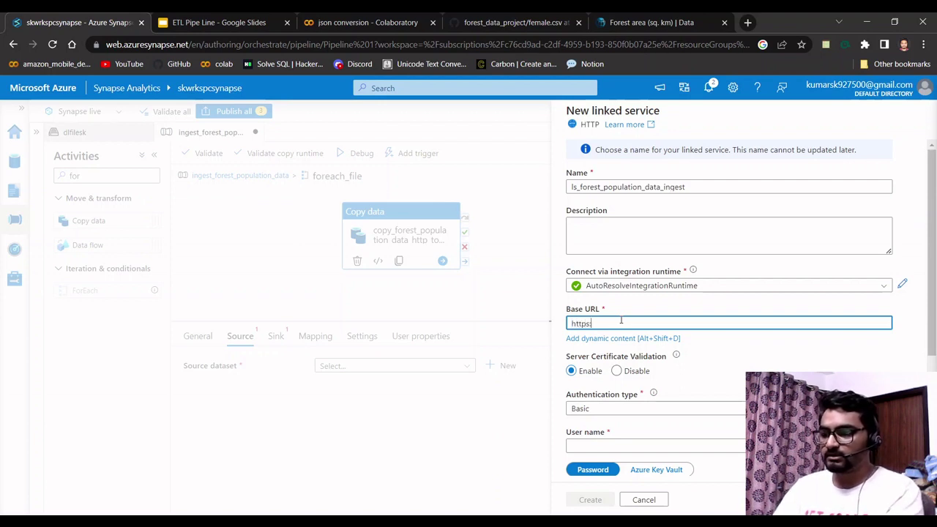
type("://")
type("q")
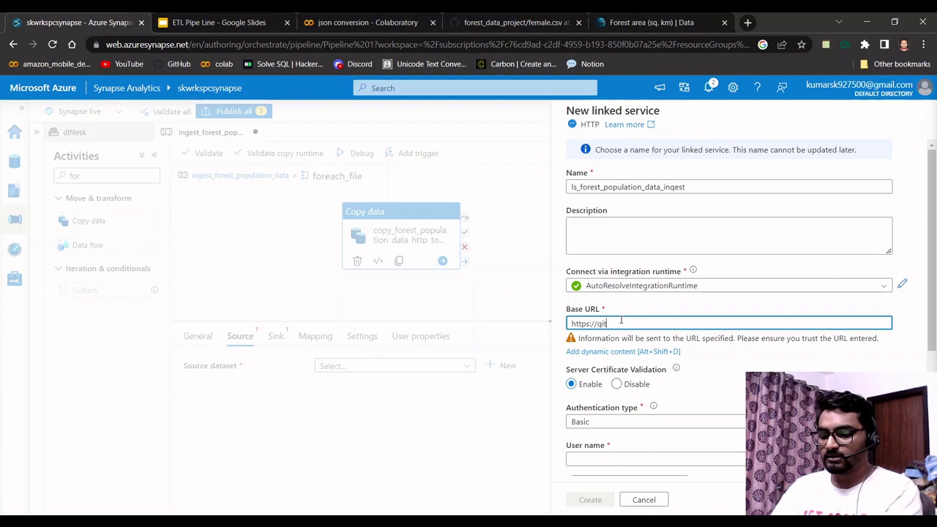
type("ithub.com")
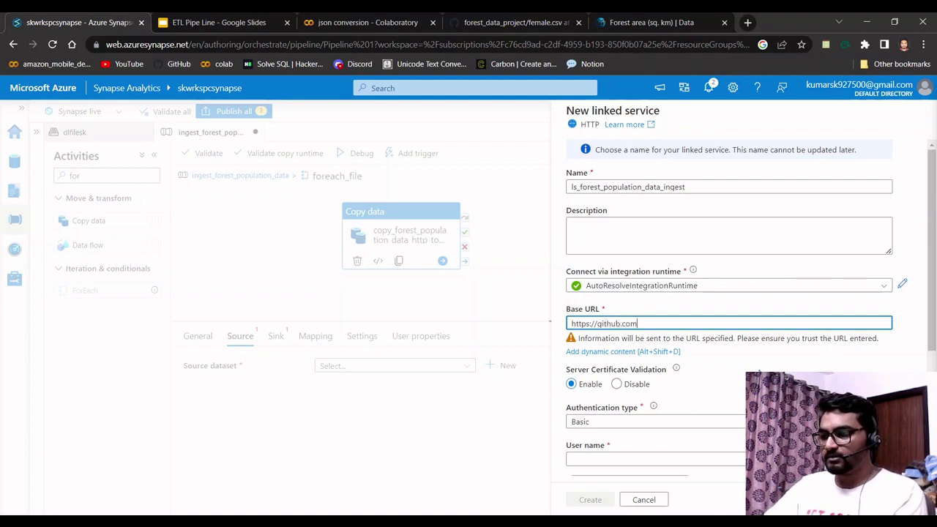
Set the linked service's authentication type to Anonymous and create it.
scroll(715, 351, "down", 3)
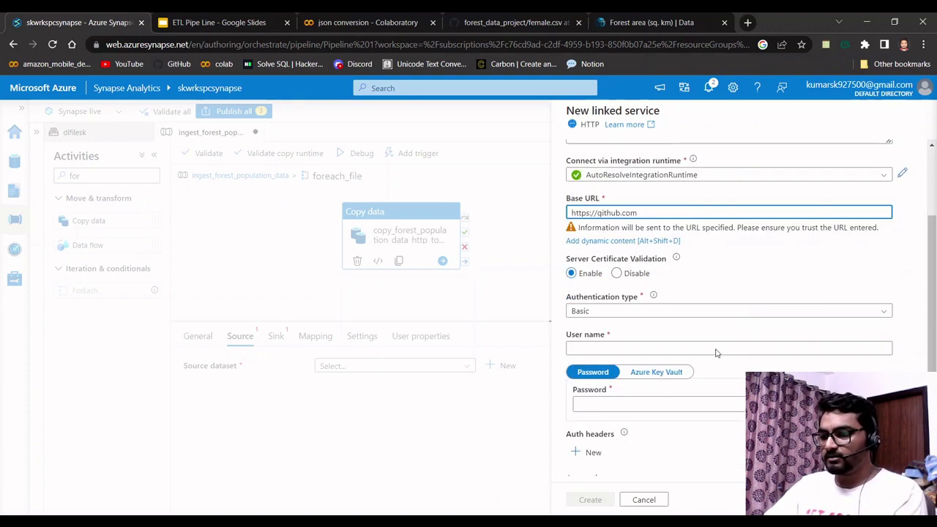
left_click(703, 300)
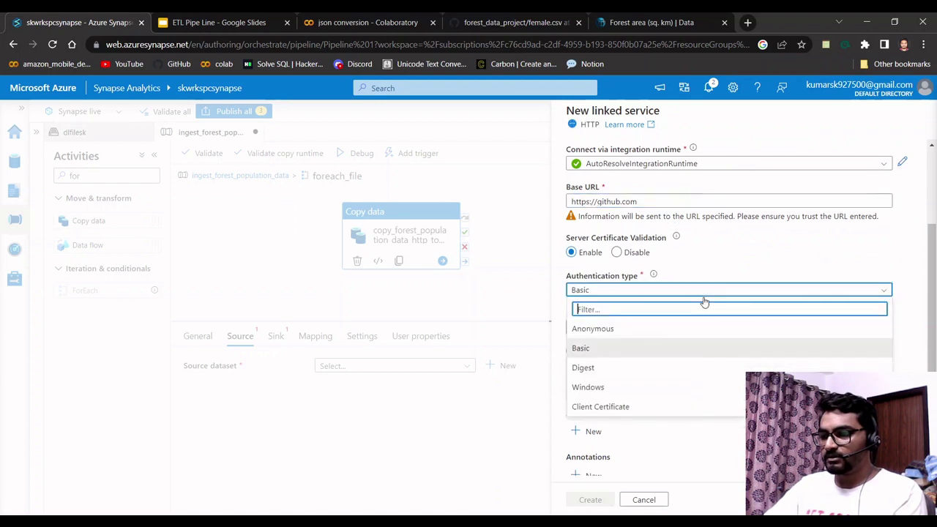
left_click(601, 331)
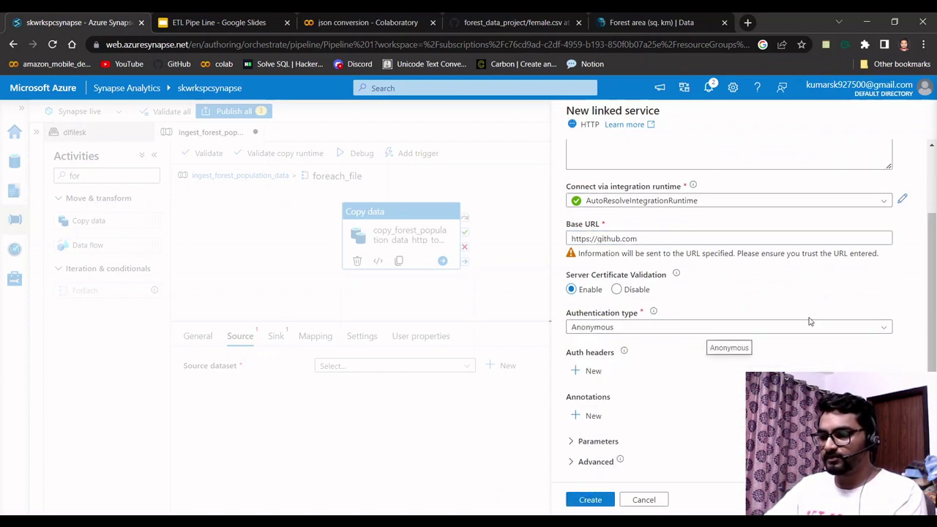
scroll(761, 344, "up", 2)
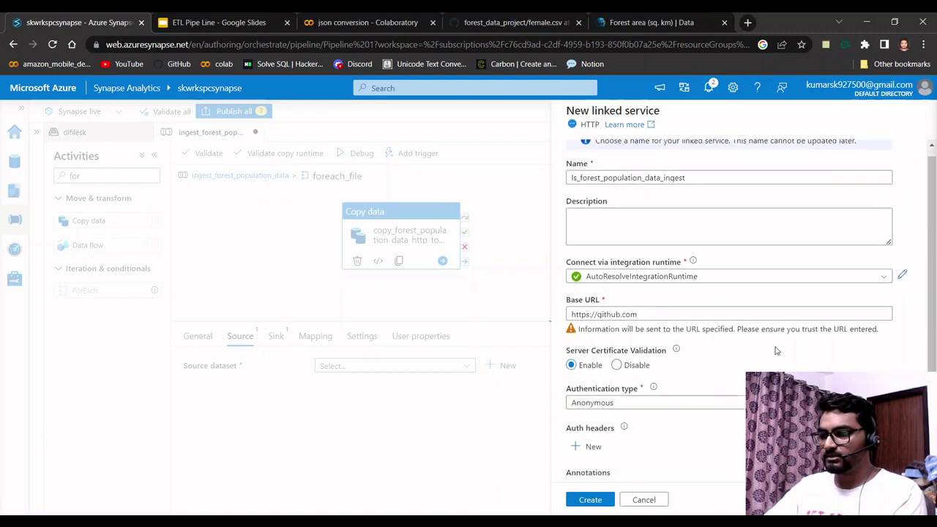
scroll(777, 350, "down", 2)
scroll(736, 349, "up", 2)
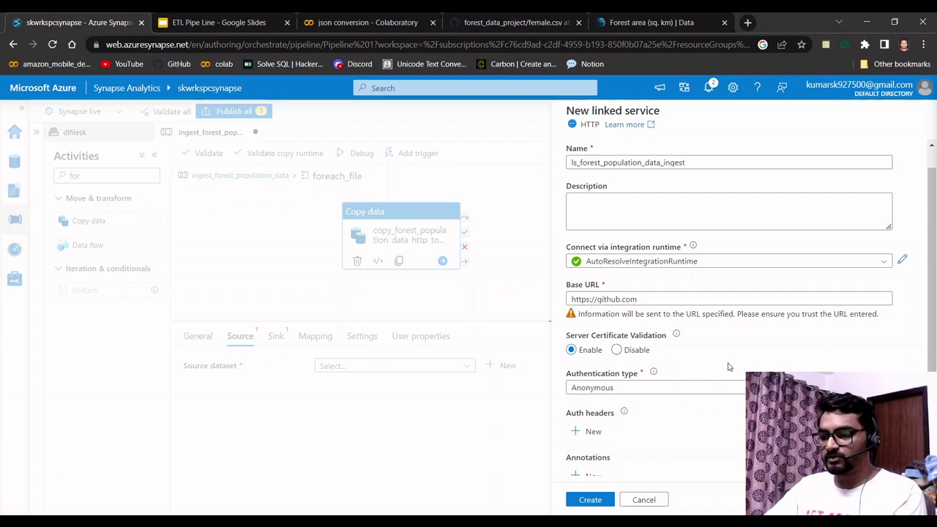
scroll(728, 366, "down", 2)
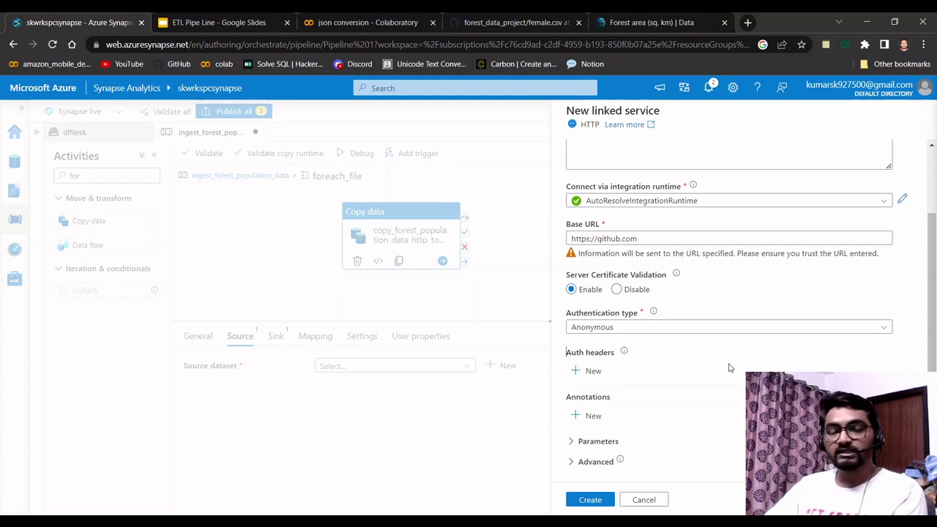
left_click(590, 499)
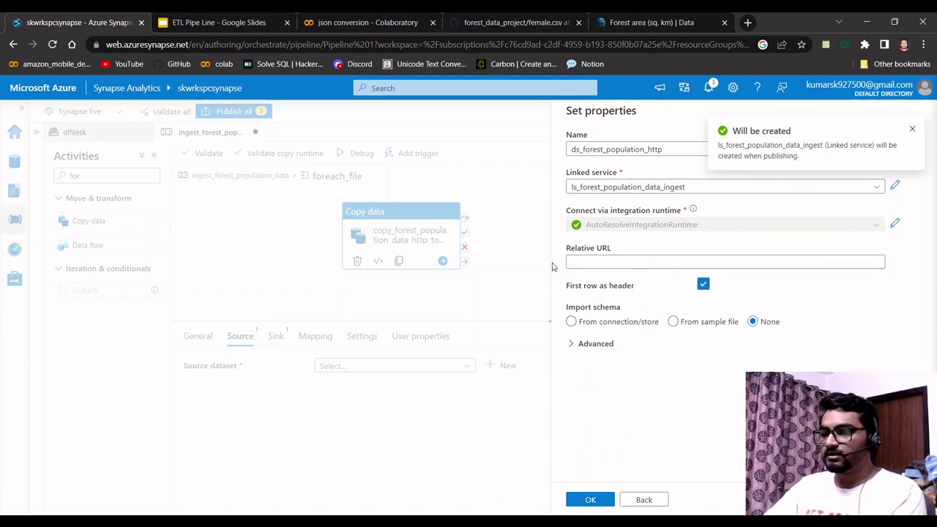
Confirm the ds_forest_population_http dataset with a blank relative URL and open it for editing.
left_click(626, 260)
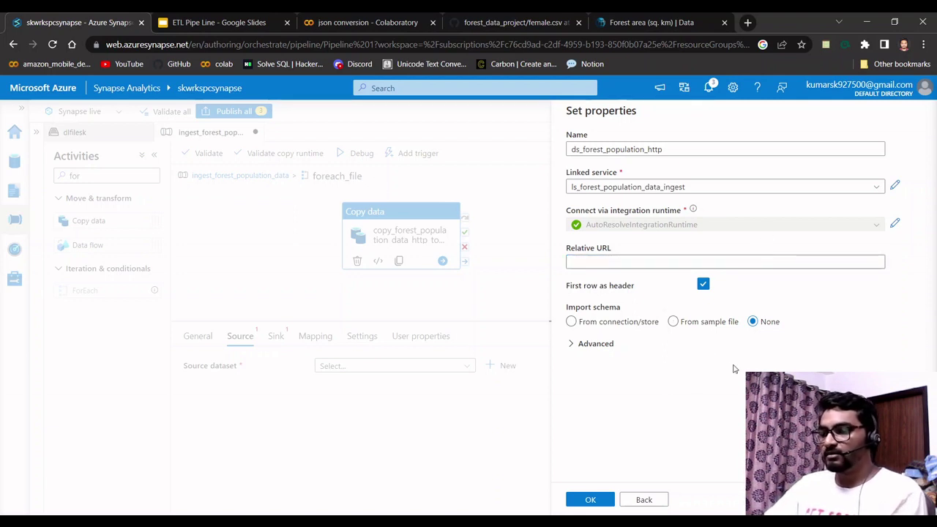
left_click(585, 501)
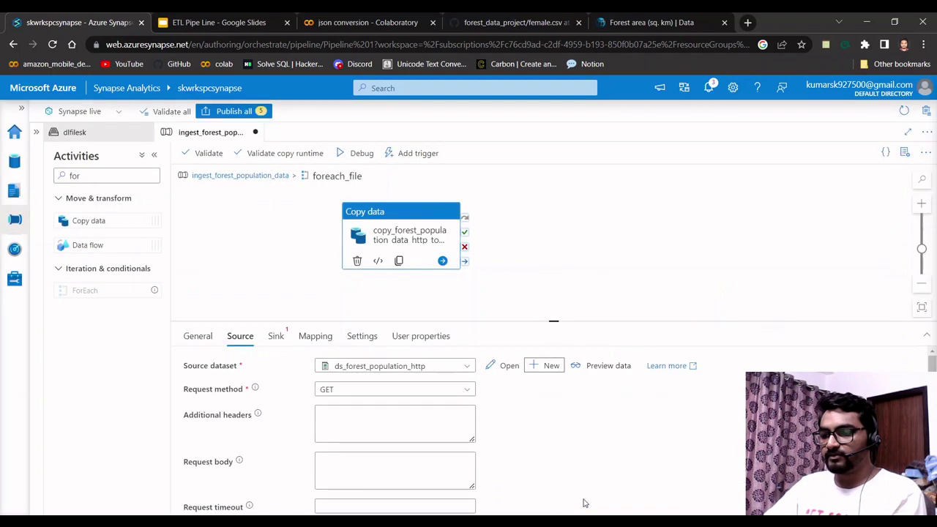
left_click(493, 368)
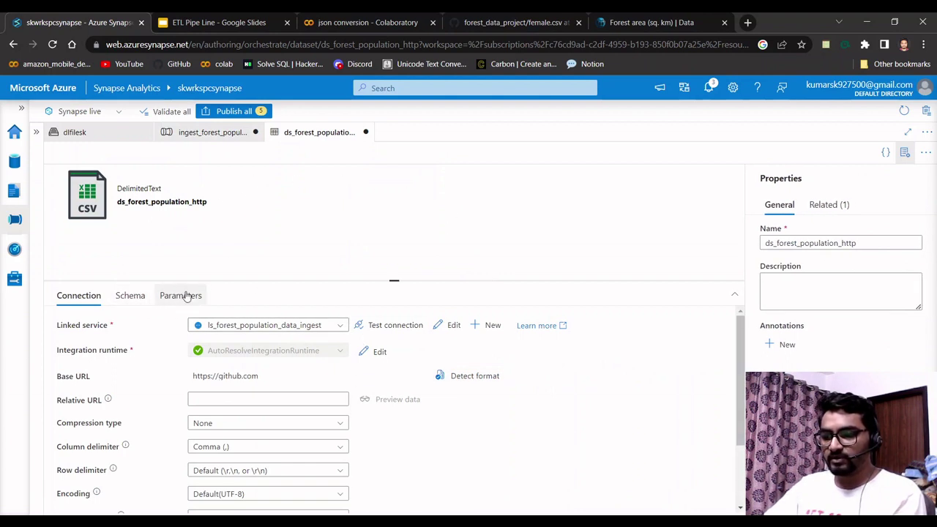
Add a String parameter named relative_url to the ds_forest_population_http dataset.
left_click(229, 399)
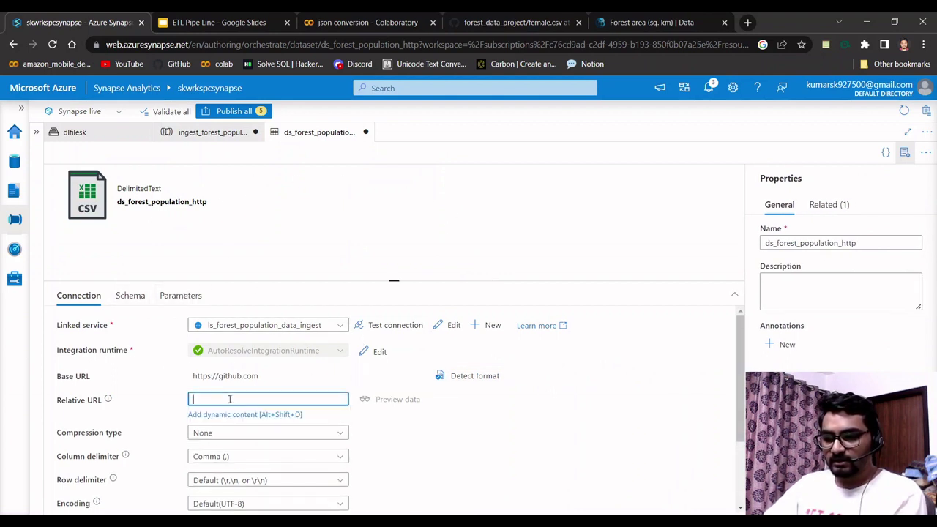
left_click(173, 297)
left_click(69, 329)
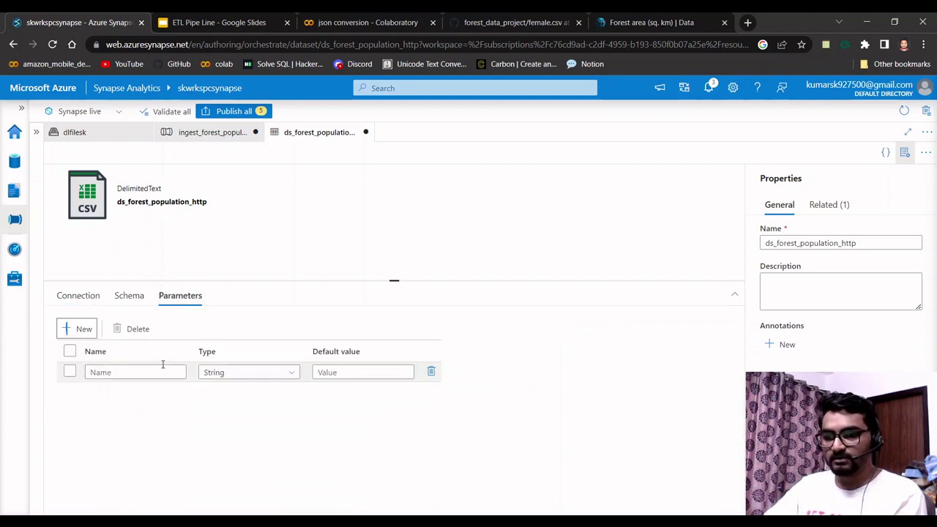
left_click(121, 373)
type("relative")
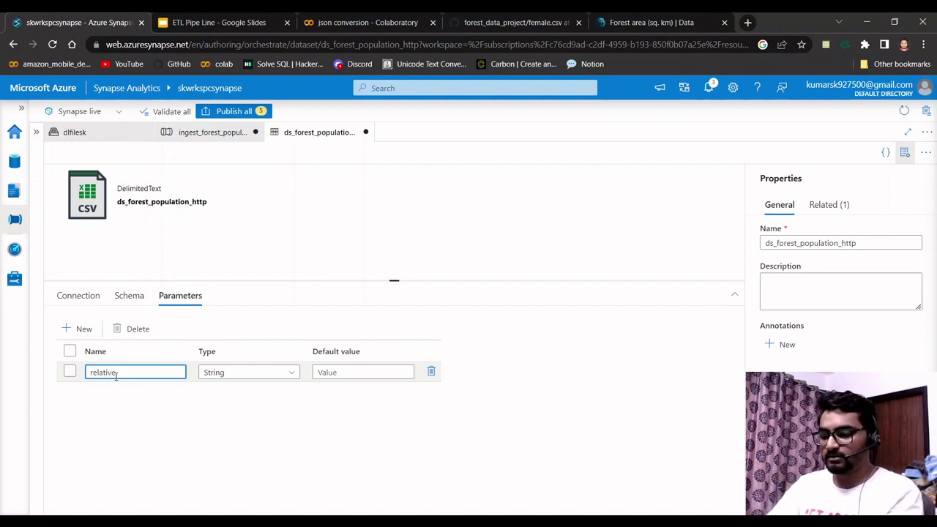
type("_url")
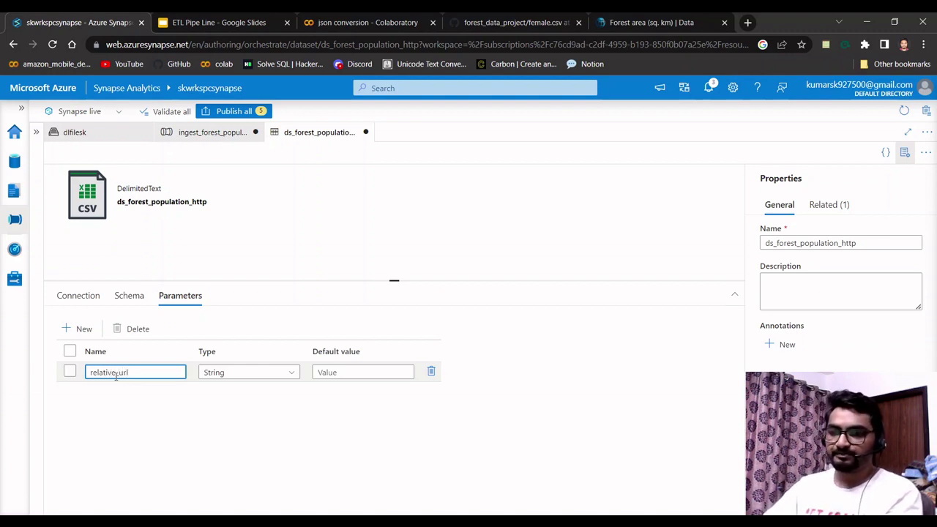
left_click(65, 296)
left_click(218, 399)
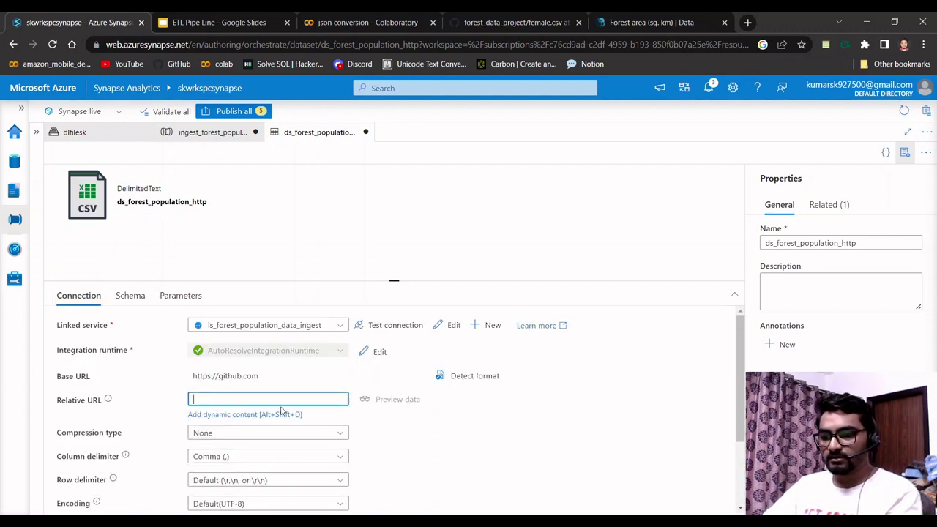
left_click(246, 415)
left_click(604, 351)
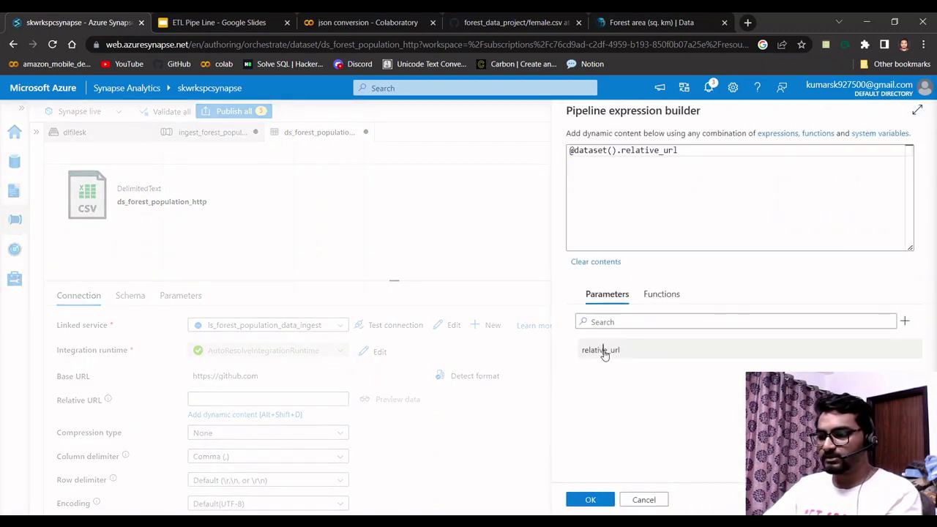
left_click(583, 497)
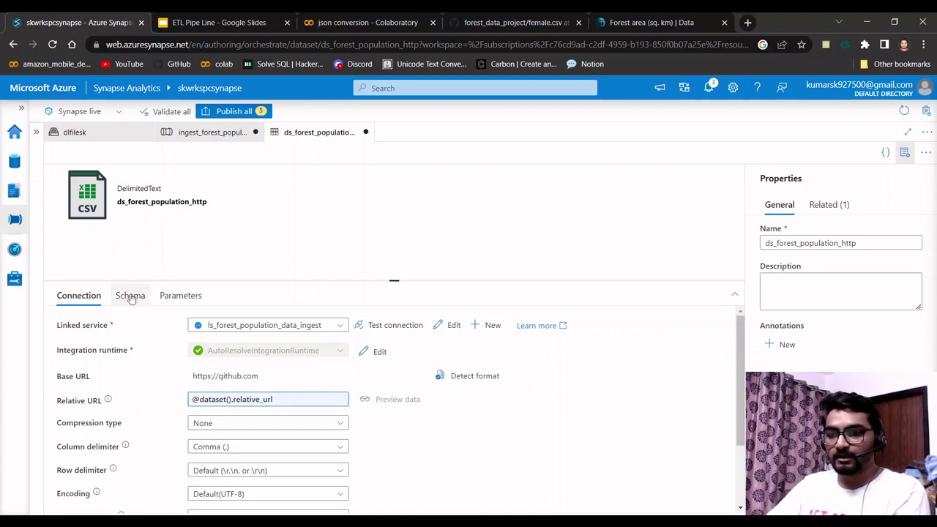
scroll(603, 402, "down", 3)
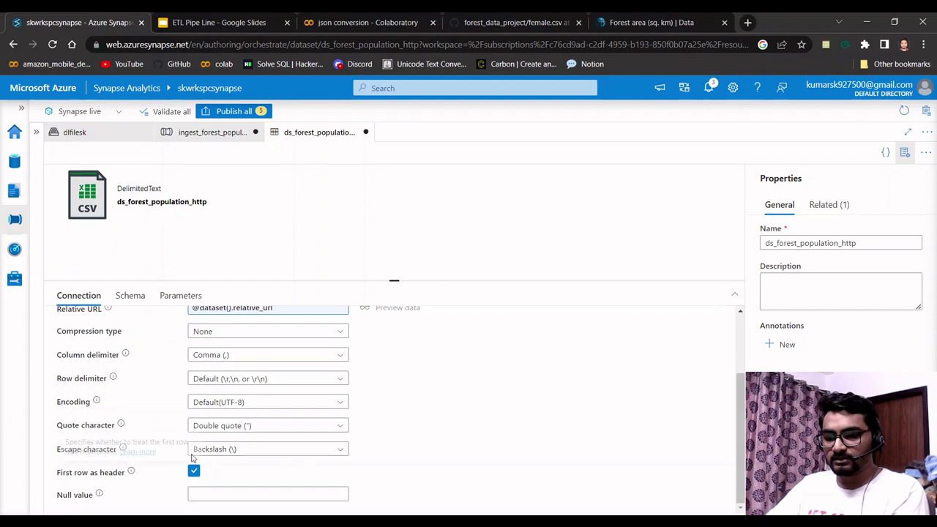
scroll(418, 440, "up", 3)
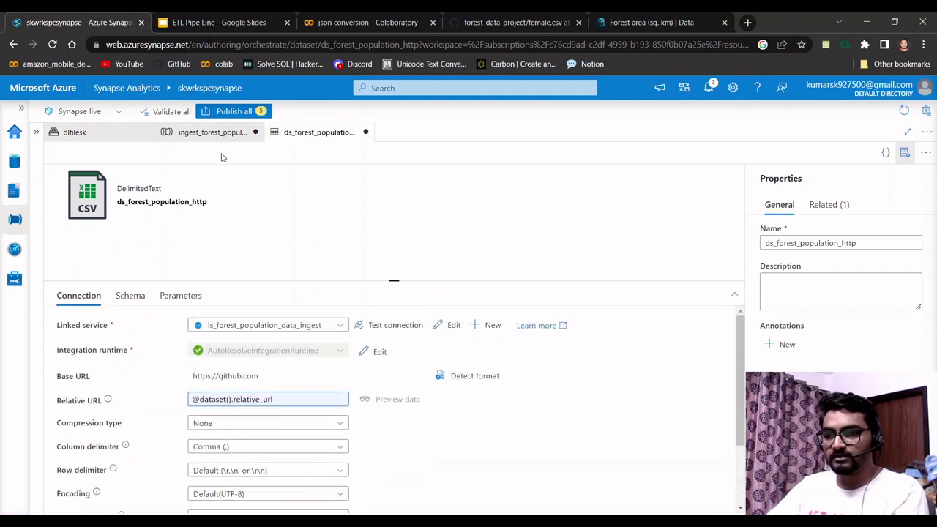
left_click(209, 136)
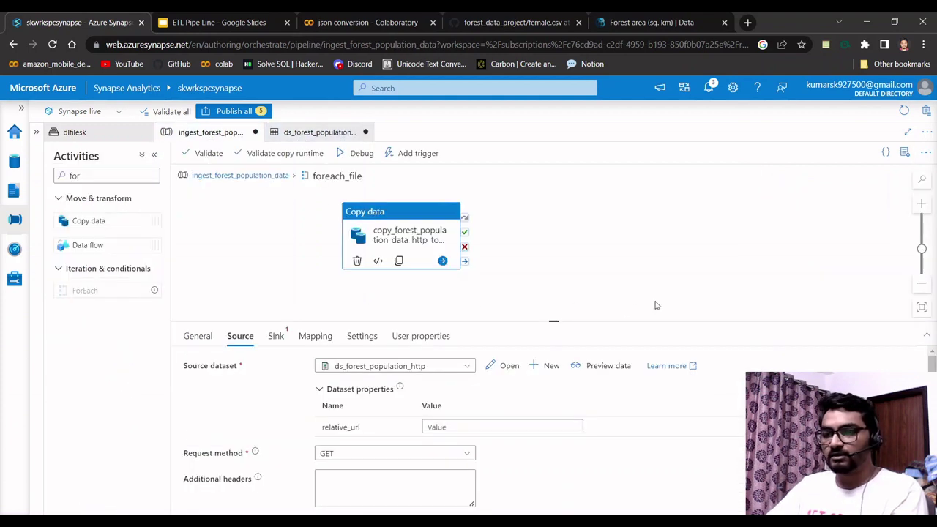
left_click(462, 426)
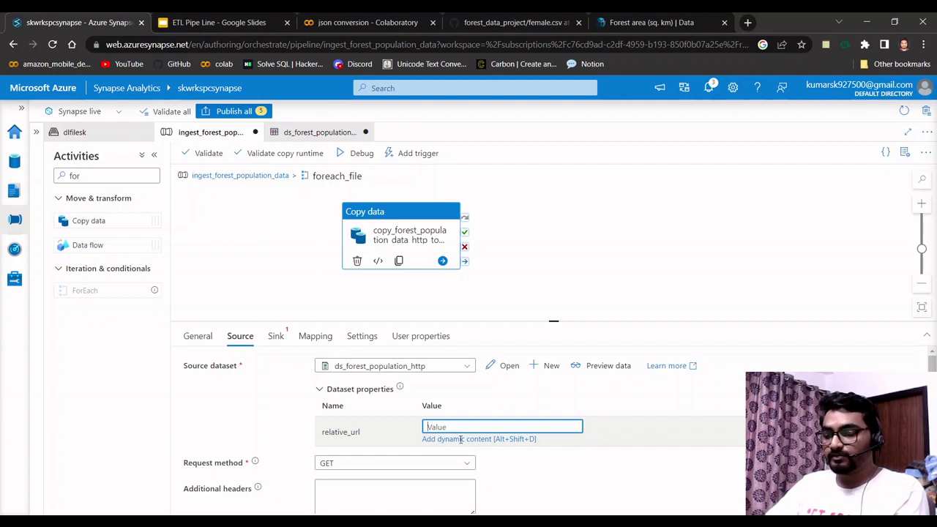
left_click(472, 439)
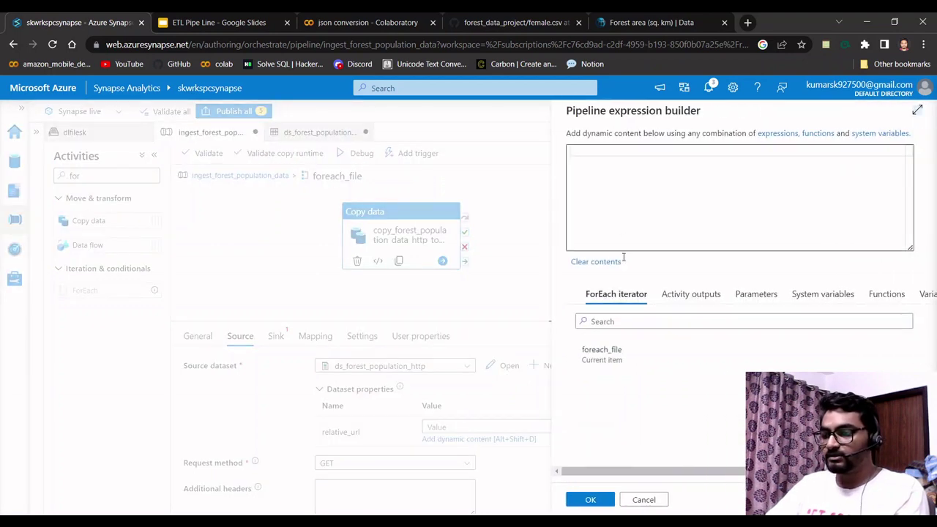
left_click(653, 358)
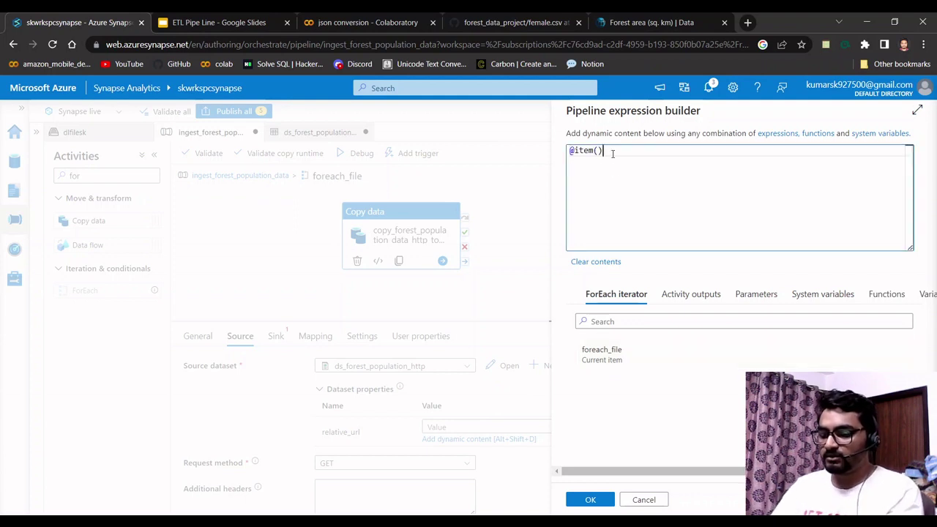
type(".")
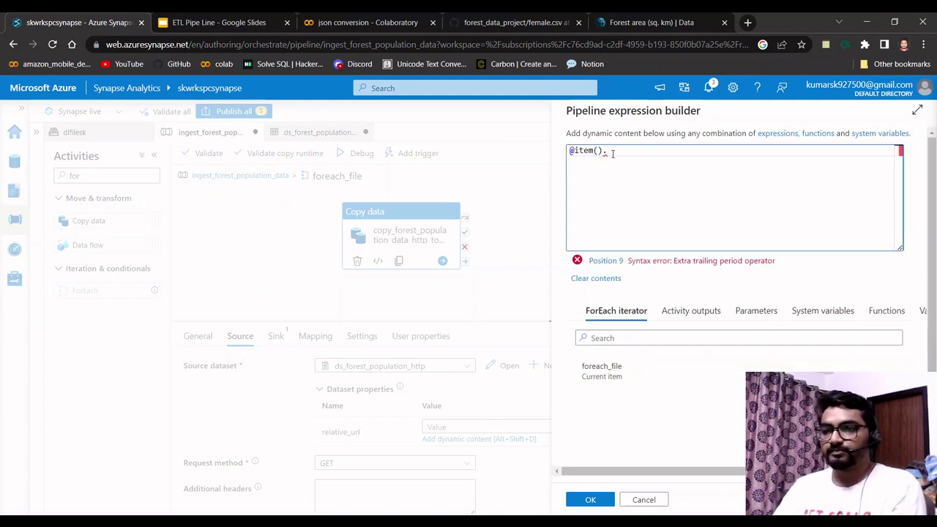
left_click(304, 22)
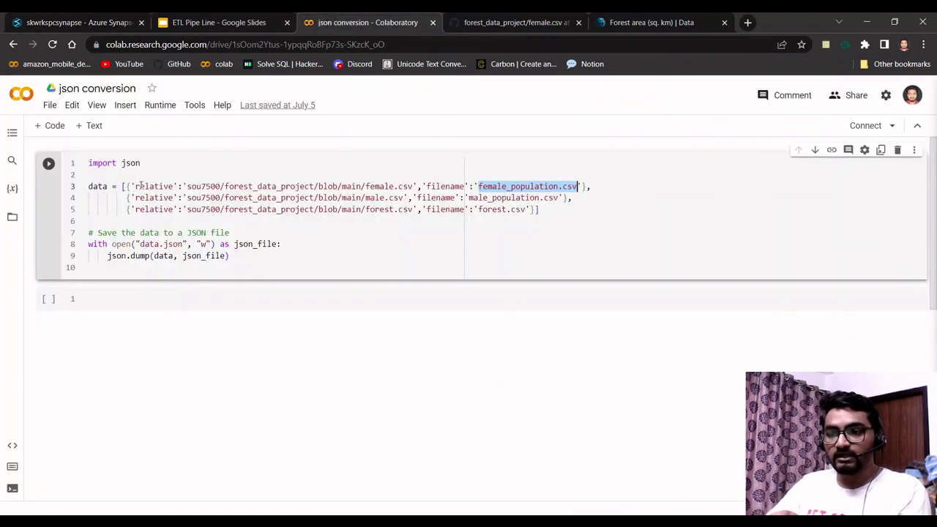
left_click_drag(134, 186, 174, 186)
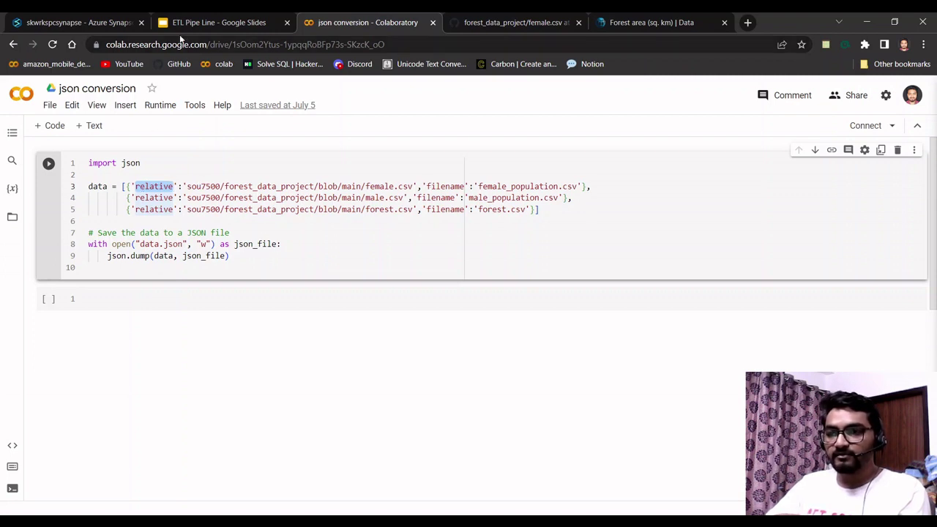
left_click(98, 27)
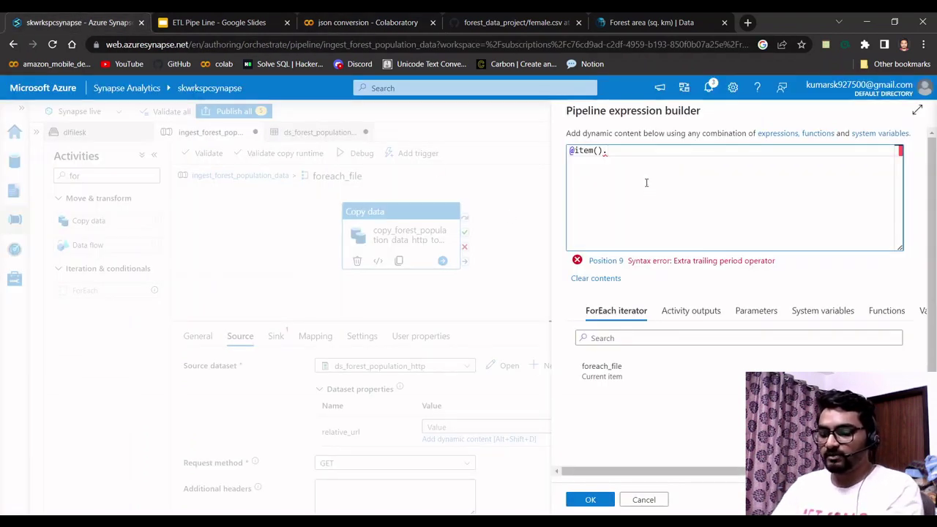
type("relative")
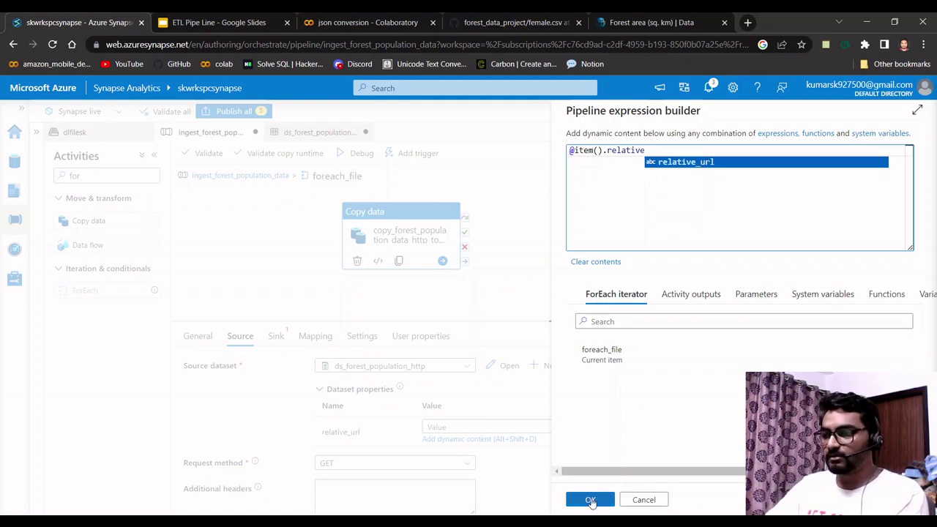
left_click(590, 501)
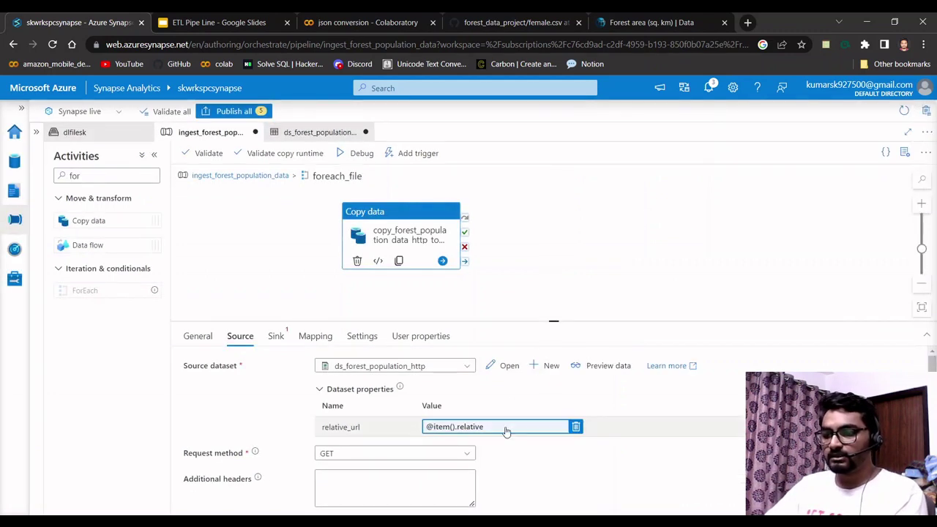
scroll(491, 425, "down", 4)
scroll(474, 440, "up", 3)
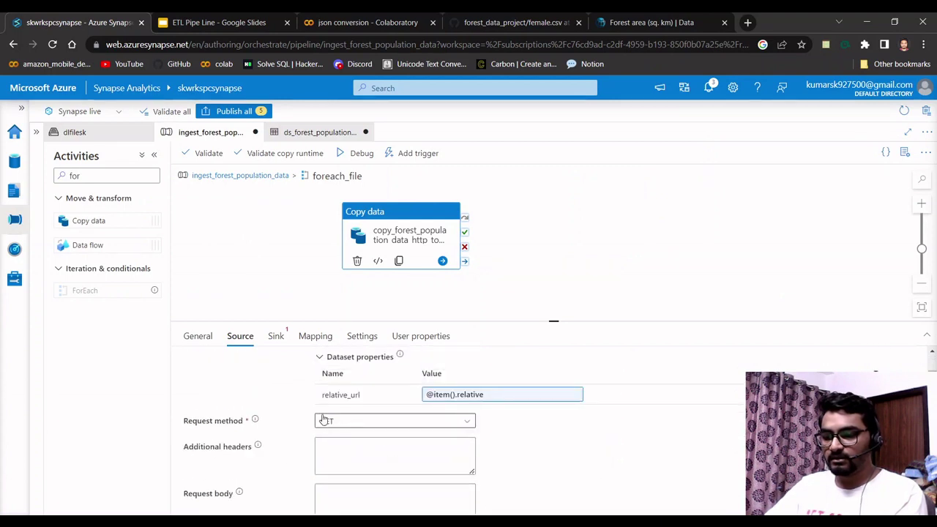
scroll(479, 462, "down", 3)
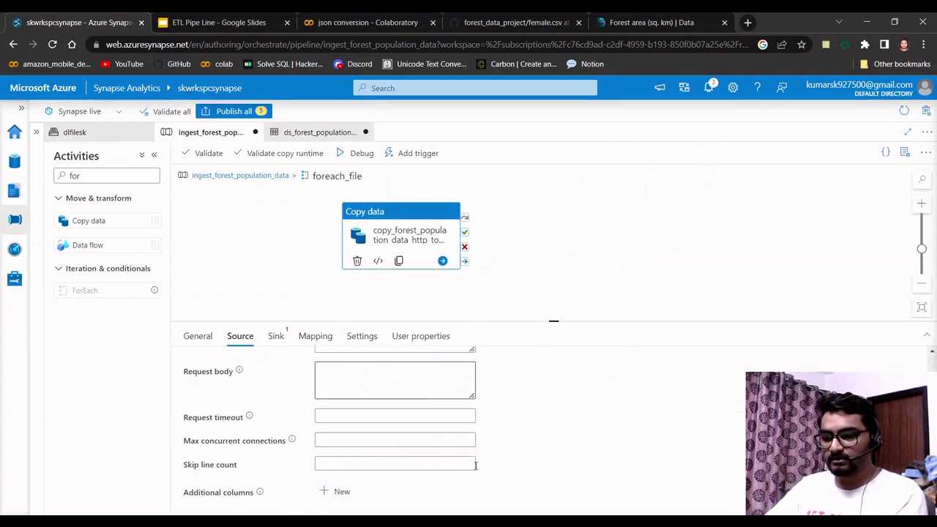
scroll(475, 465, "up", 3)
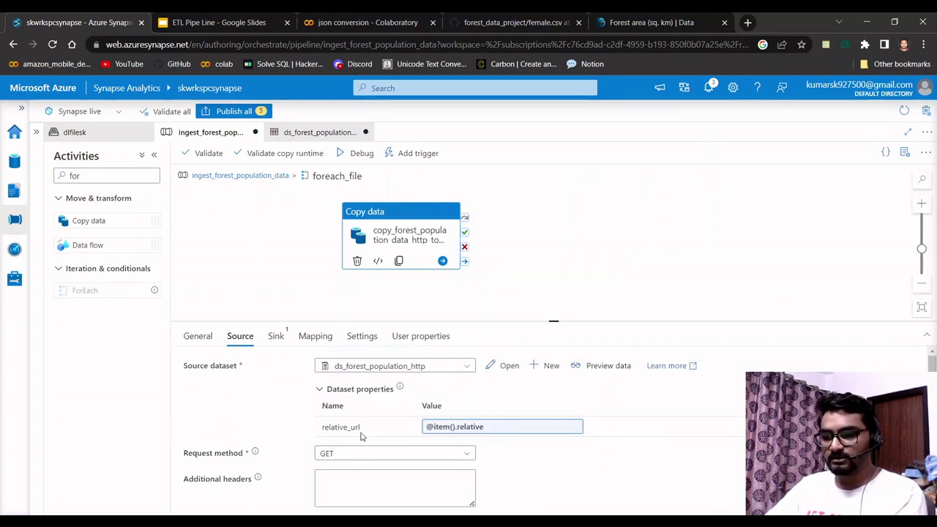
Start a new sink dataset for the copy activity on Azure Data Lake Storage Gen2 in DelimitedText format.
left_click(276, 336)
left_click(466, 367)
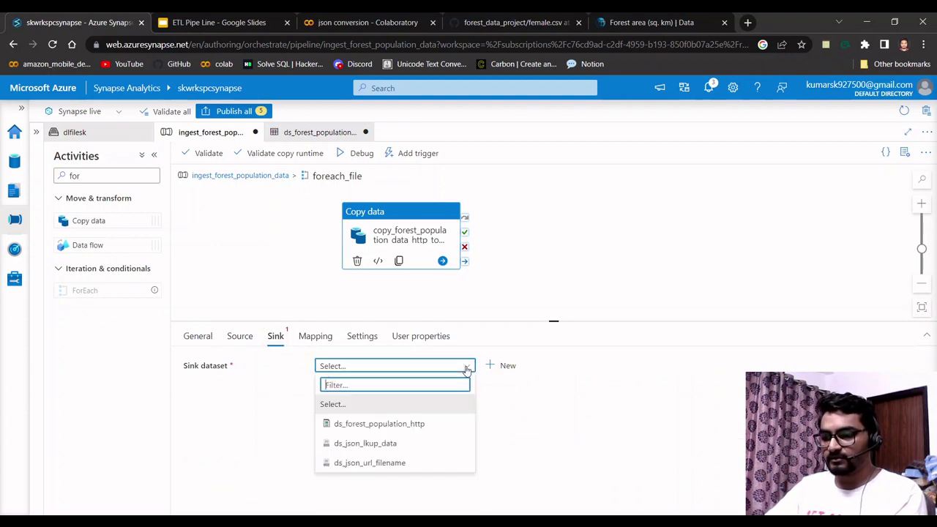
left_click(466, 367)
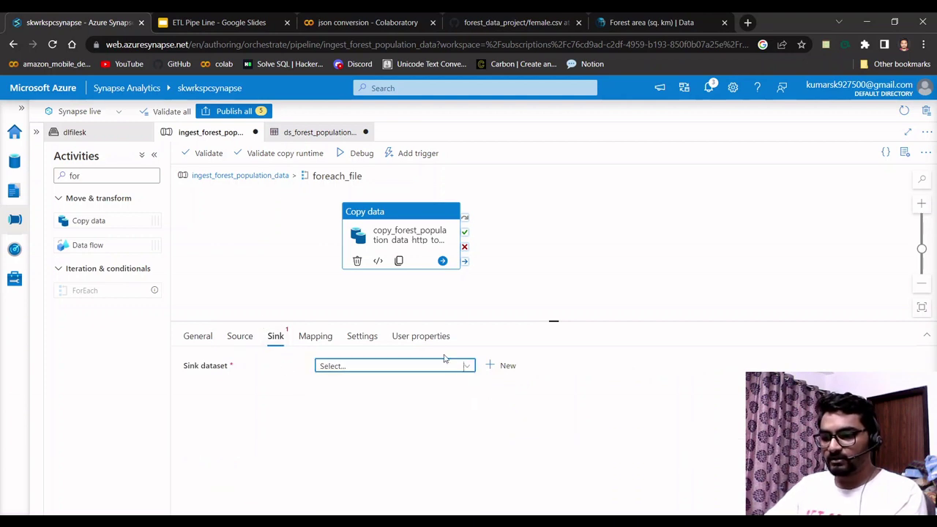
left_click(508, 366)
left_click(722, 183)
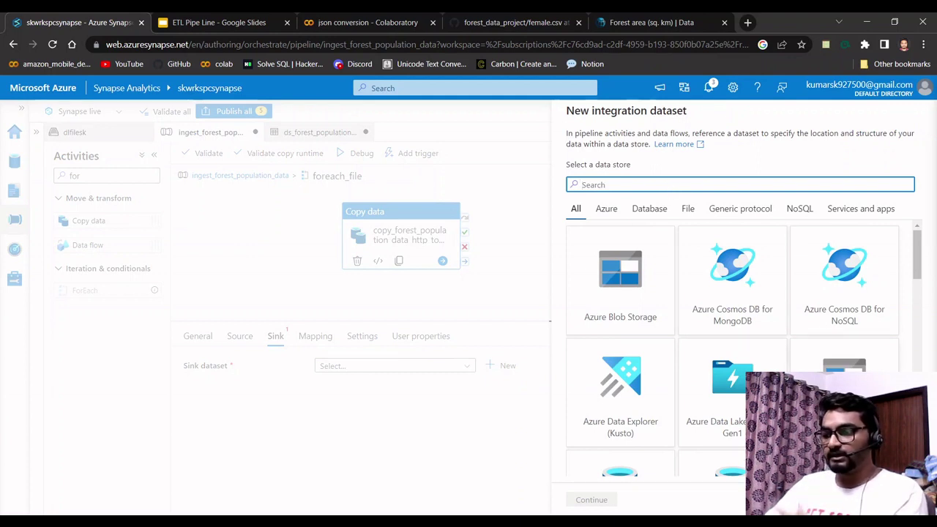
left_click(844, 399)
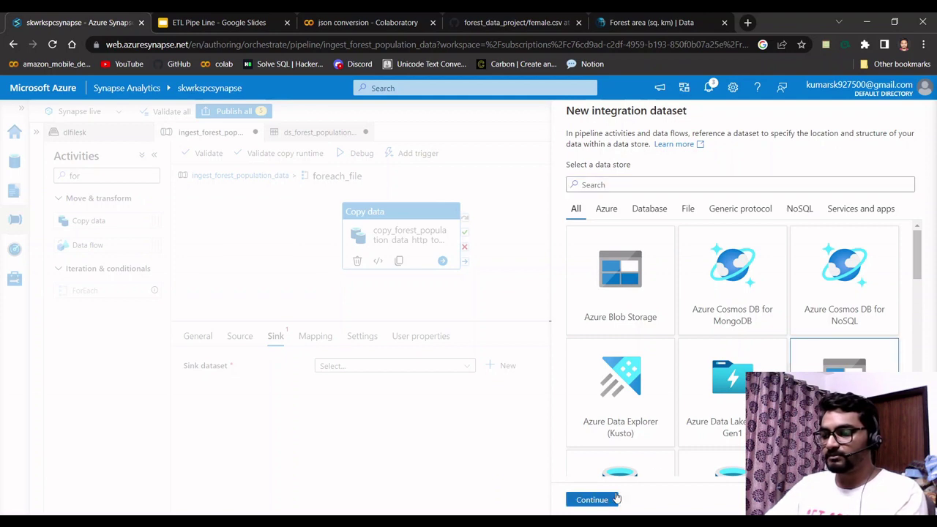
left_click(604, 497)
left_click(819, 199)
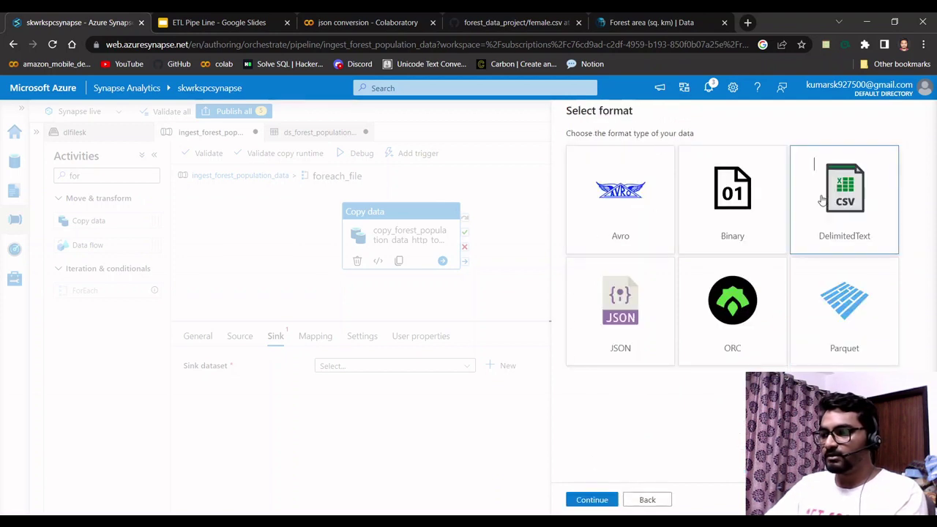
left_click(591, 499)
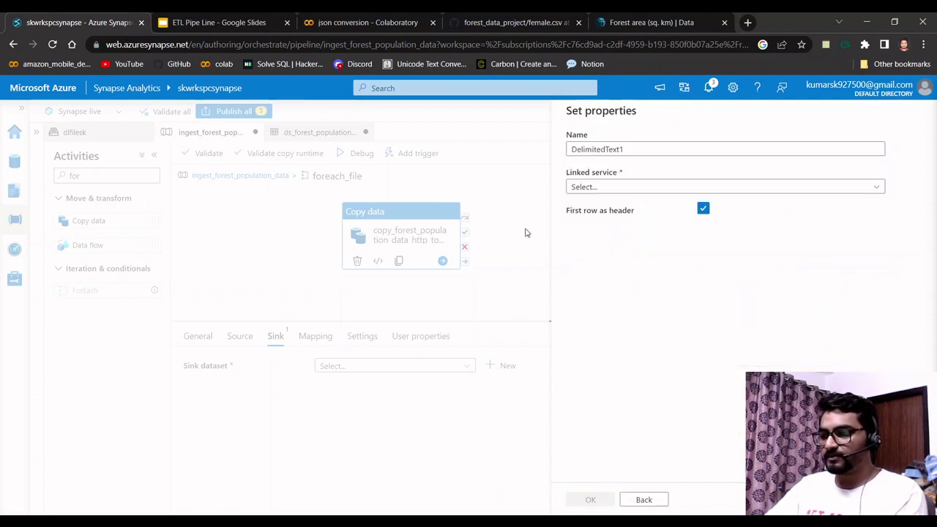
Name the sink dataset ds_snk_forest_population_dl and assign it the linked service skwrkspcsynapse-WorkspaceDefaultStorage.
type("ds")
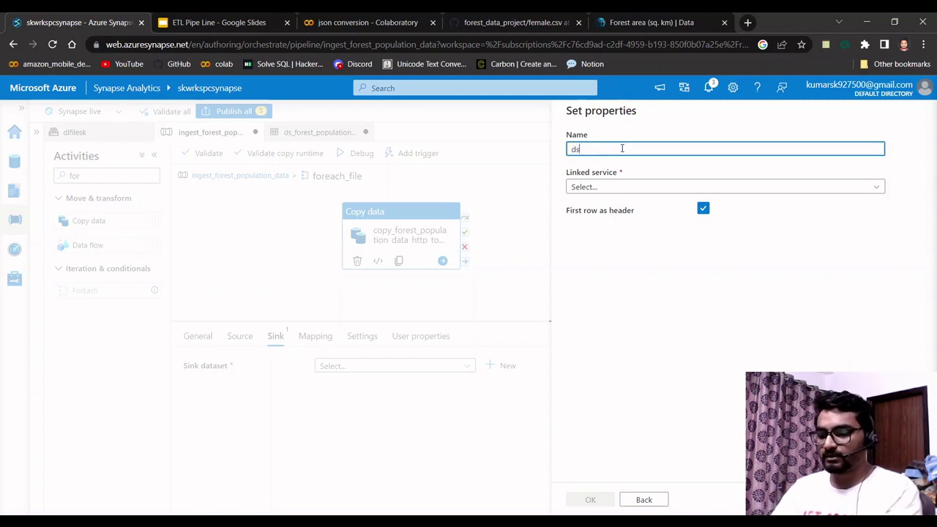
type("_inges")
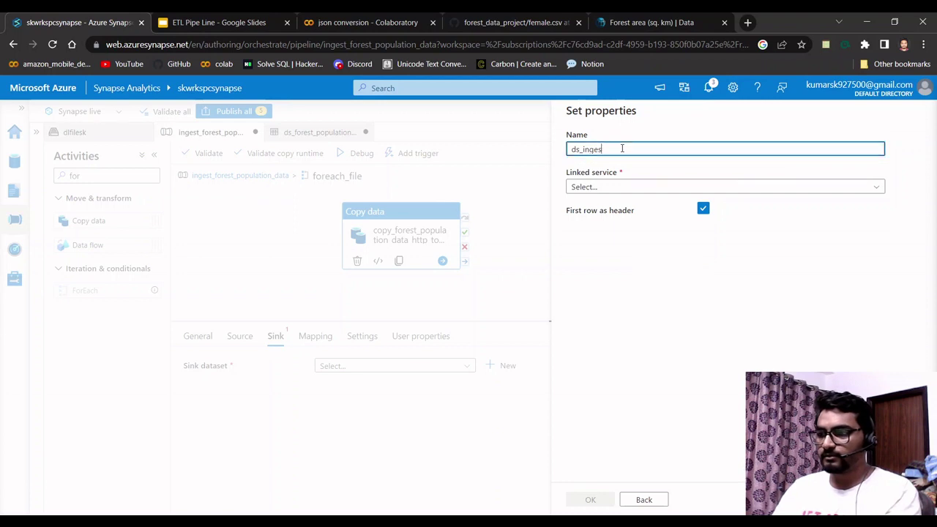
key("BackSpace")
key("BackSpace")
key("BackSpace")
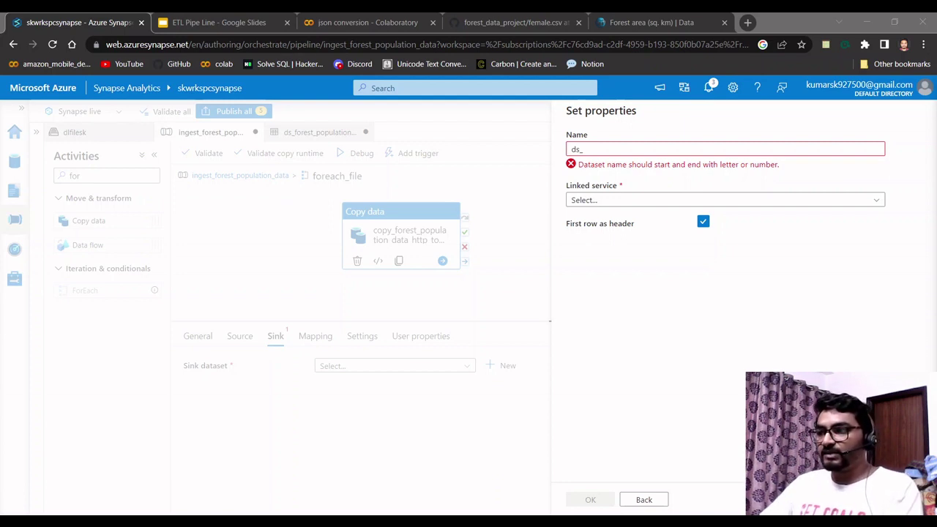
left_click(862, 16)
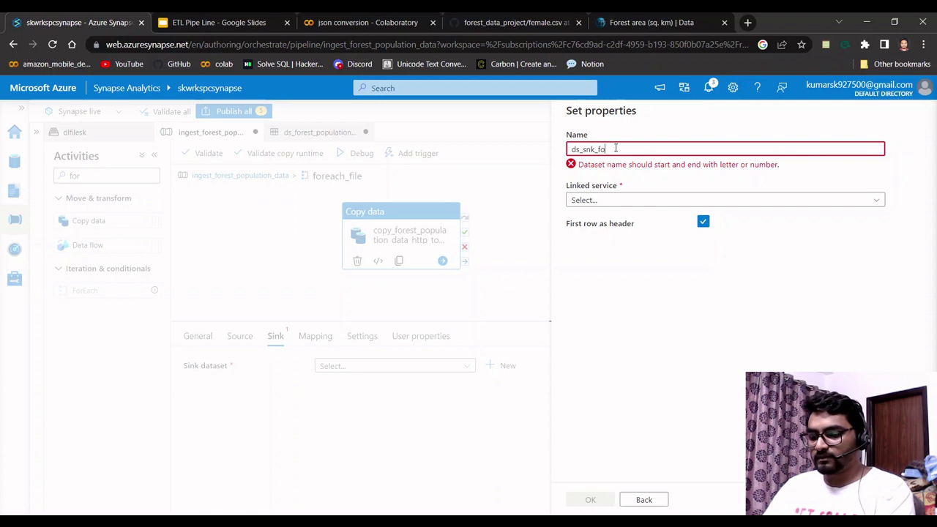
type("_popula")
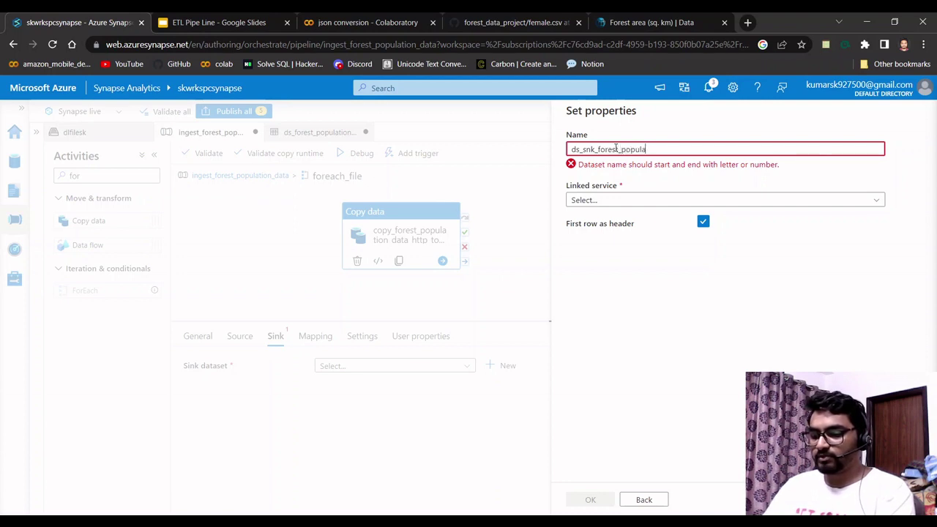
type("tion_dl")
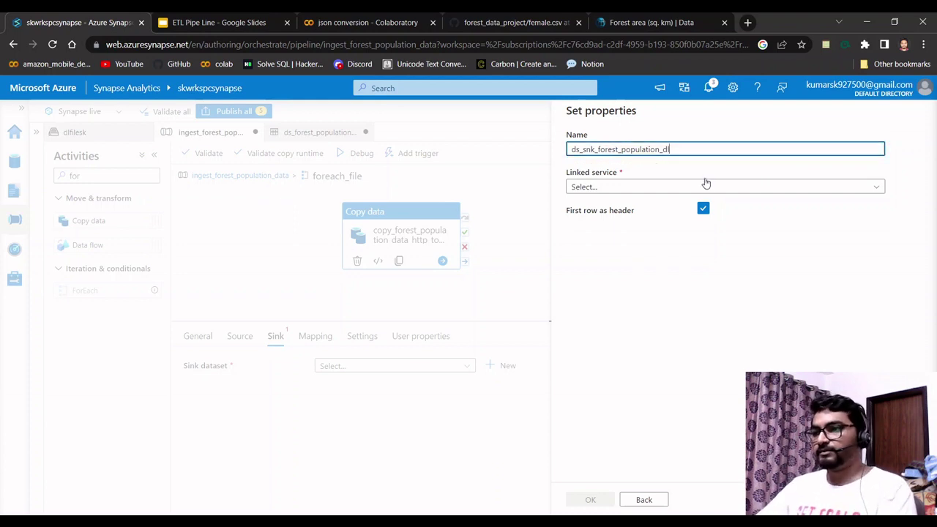
left_click(705, 184)
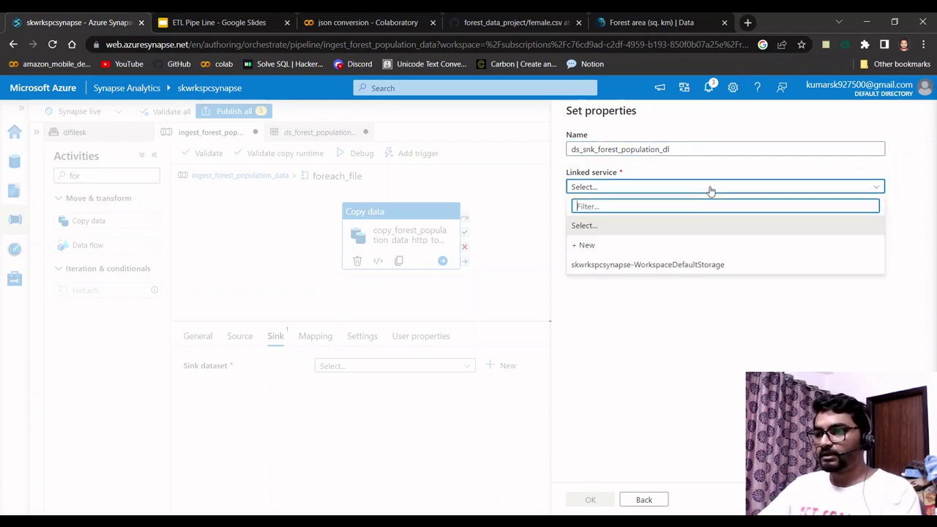
left_click(671, 266)
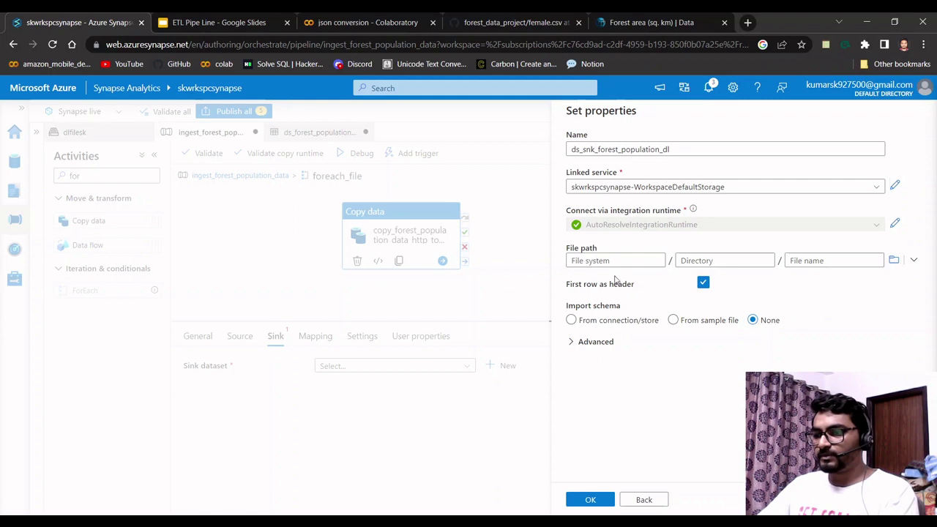
Set the sink dataset's file path to dlfilesk/world_bank_data with a blank file name and confirm the dataset.
left_click(894, 261)
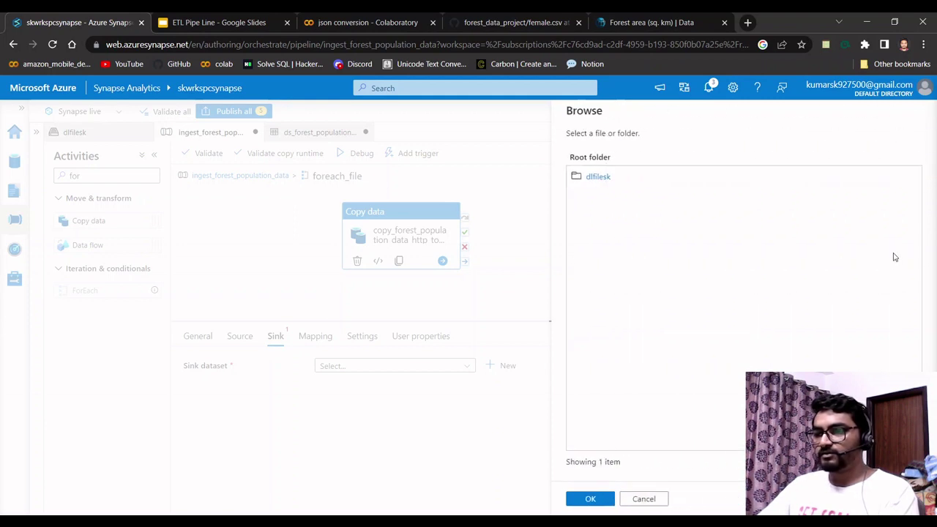
left_click(591, 180)
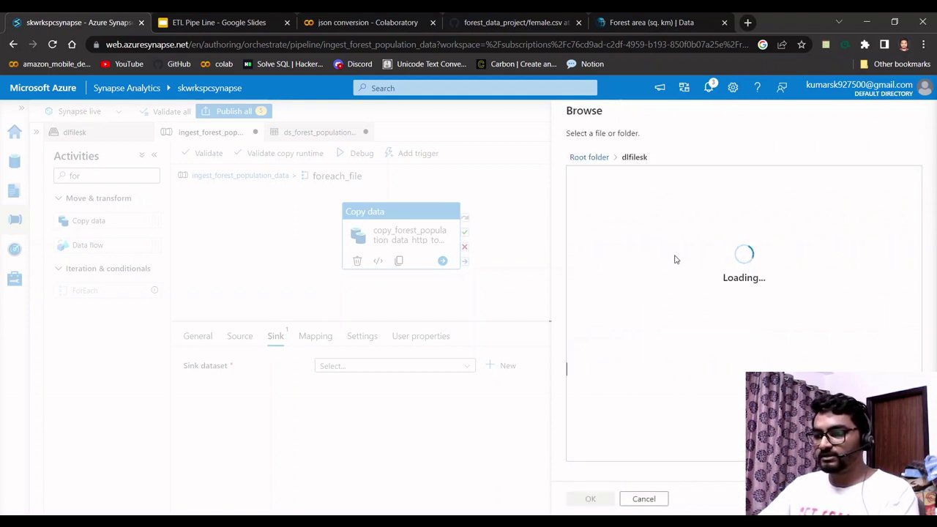
left_click(715, 264)
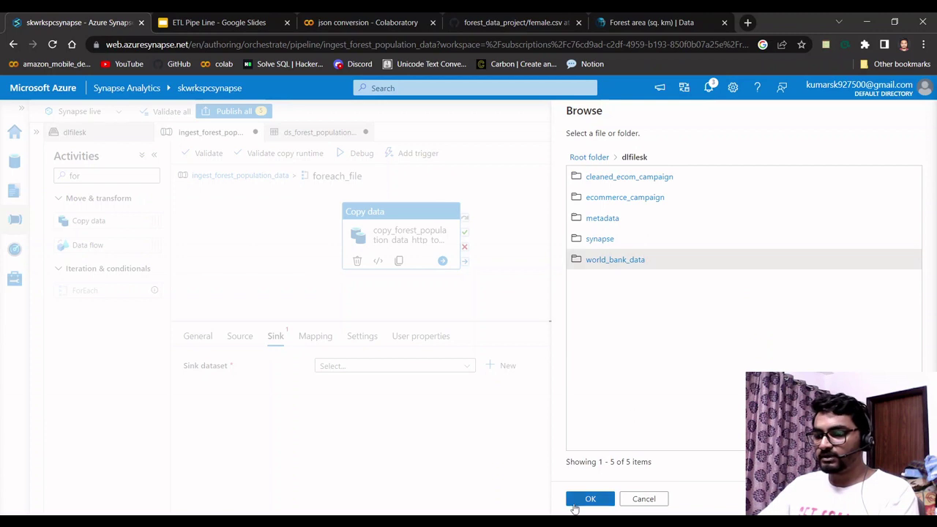
left_click(590, 500)
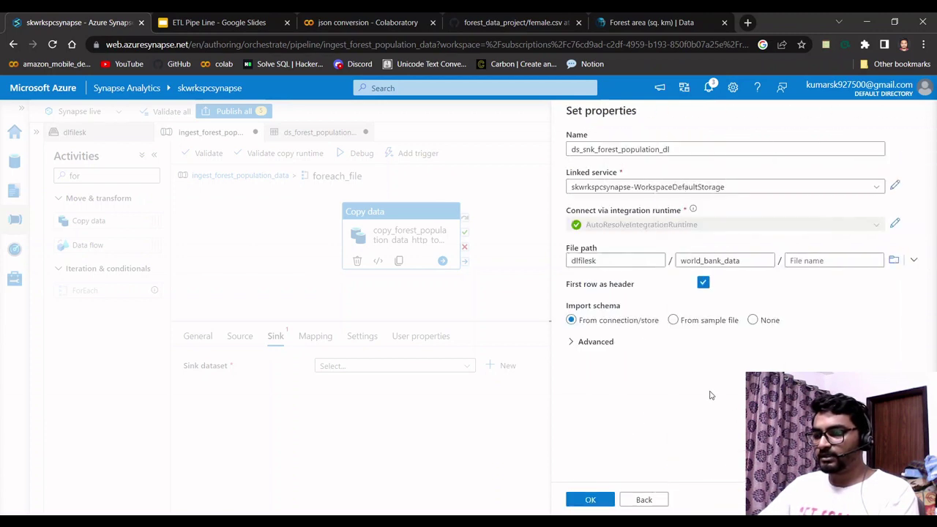
left_click(823, 258)
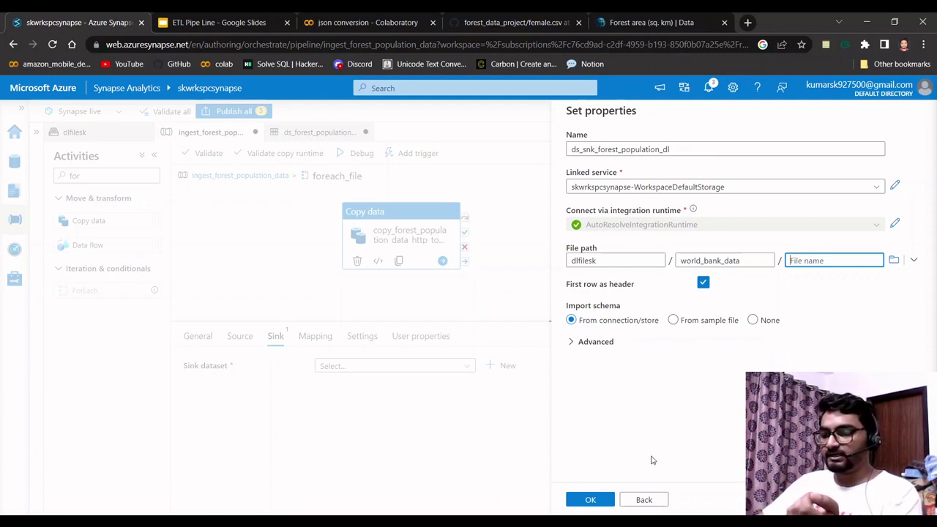
left_click(592, 501)
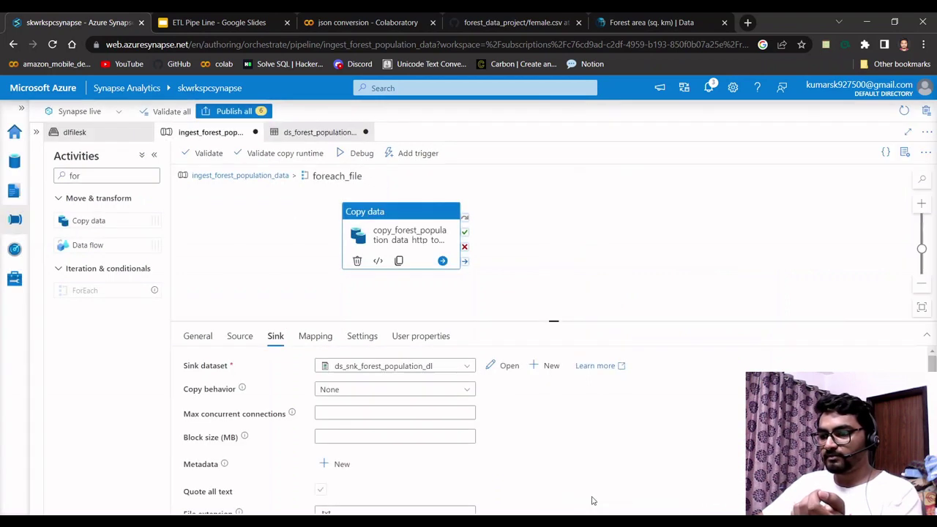
Open the sink dataset ds_snk_forest_population_dl and add a String parameter named filename.
left_click(505, 366)
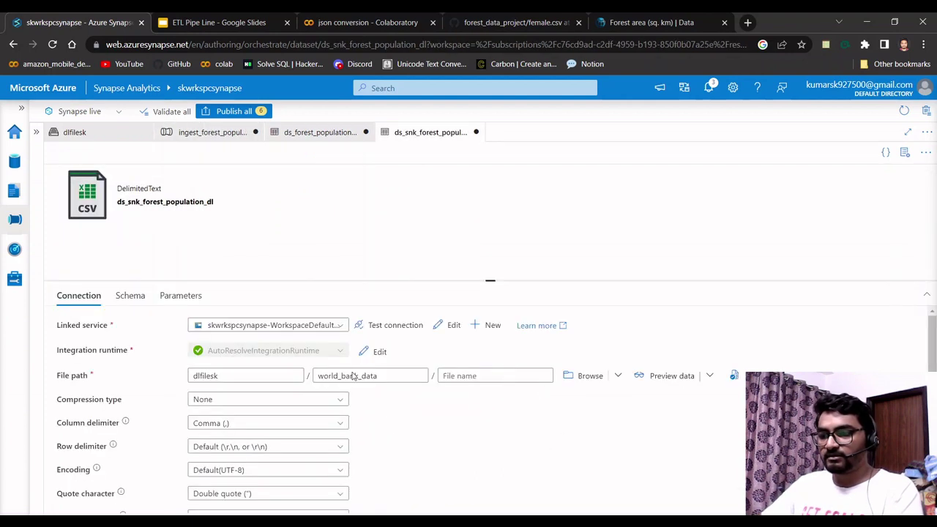
left_click(489, 375)
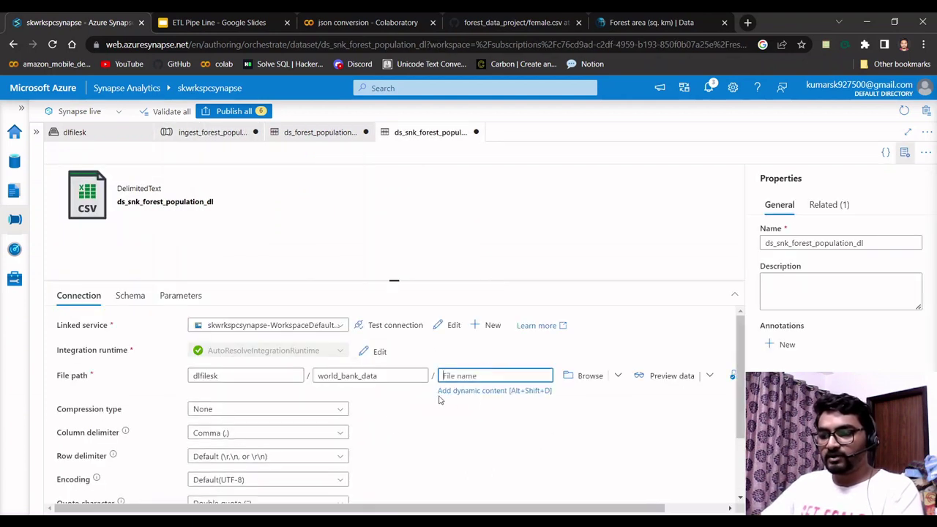
left_click(169, 295)
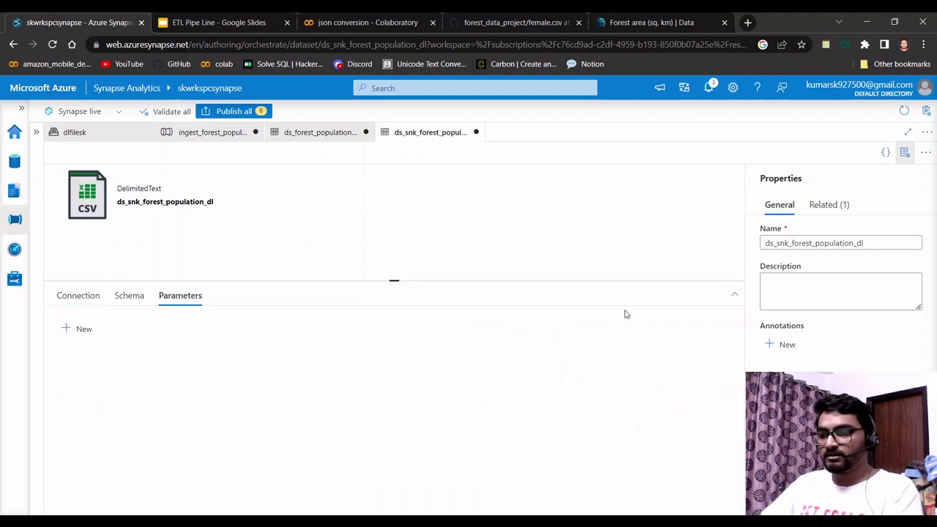
left_click(87, 329)
left_click(111, 371)
type("fi")
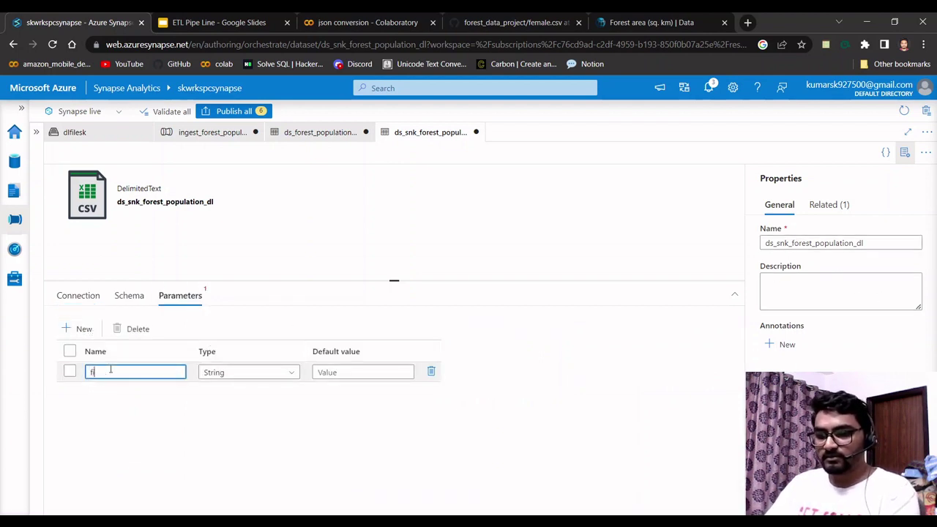
type("lename")
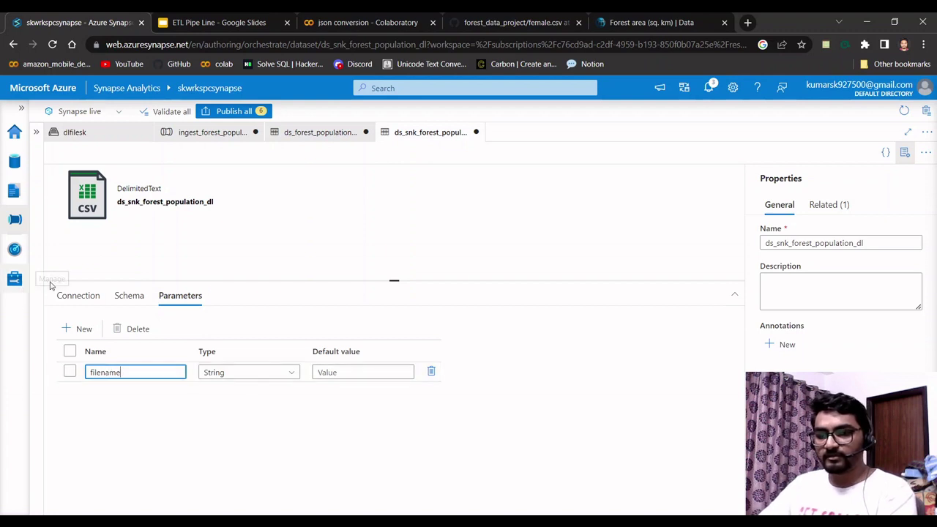
left_click(78, 295)
left_click(519, 376)
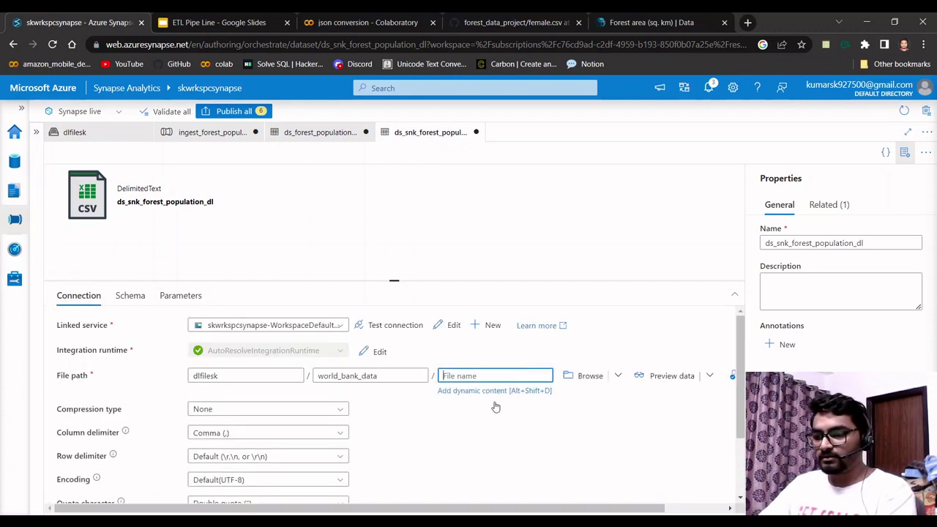
left_click(472, 391)
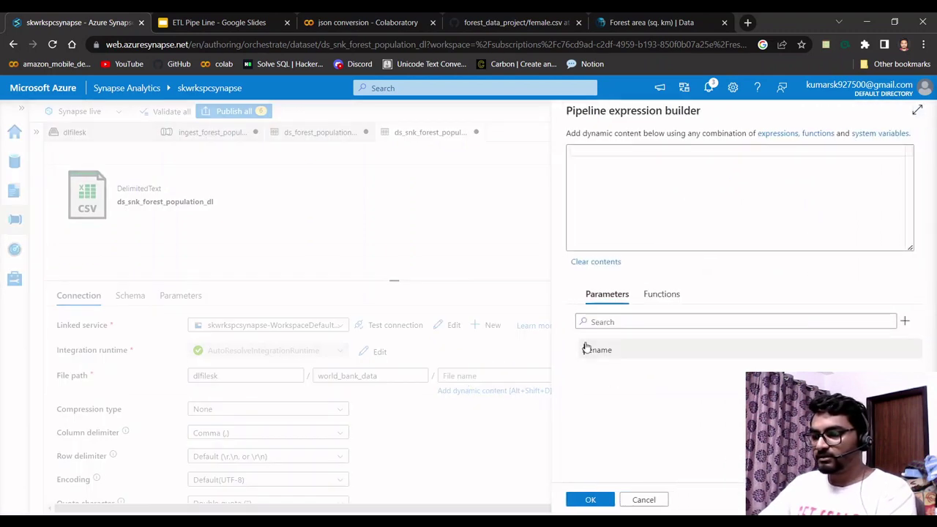
left_click(594, 350)
left_click(590, 500)
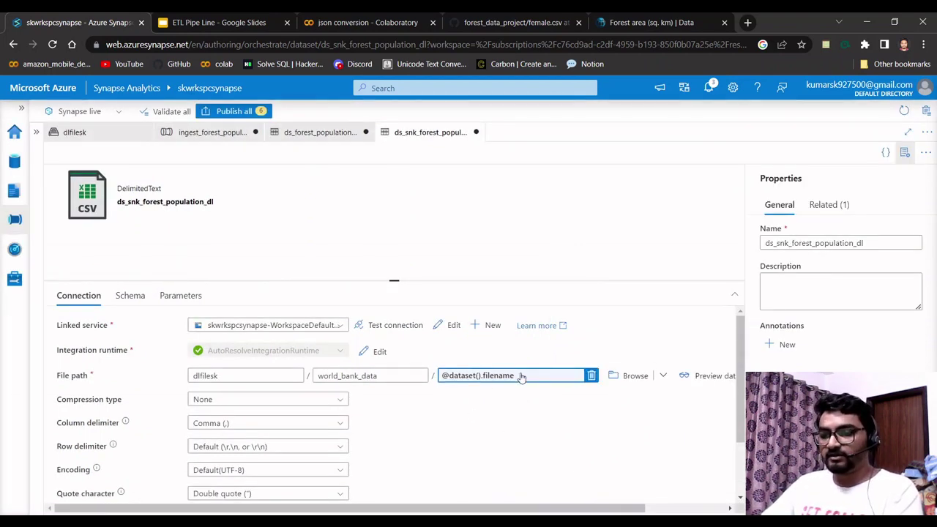
left_click(202, 139)
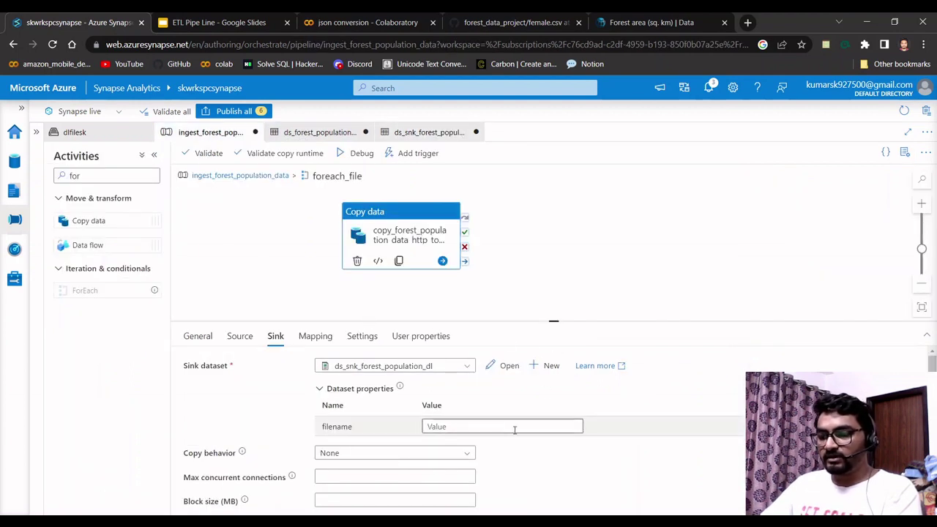
left_click(468, 427)
left_click(463, 439)
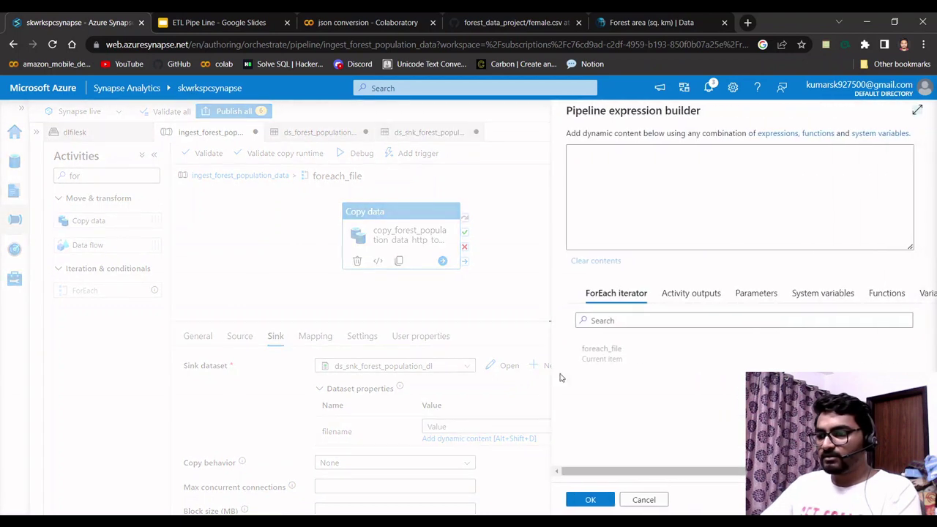
left_click(656, 358)
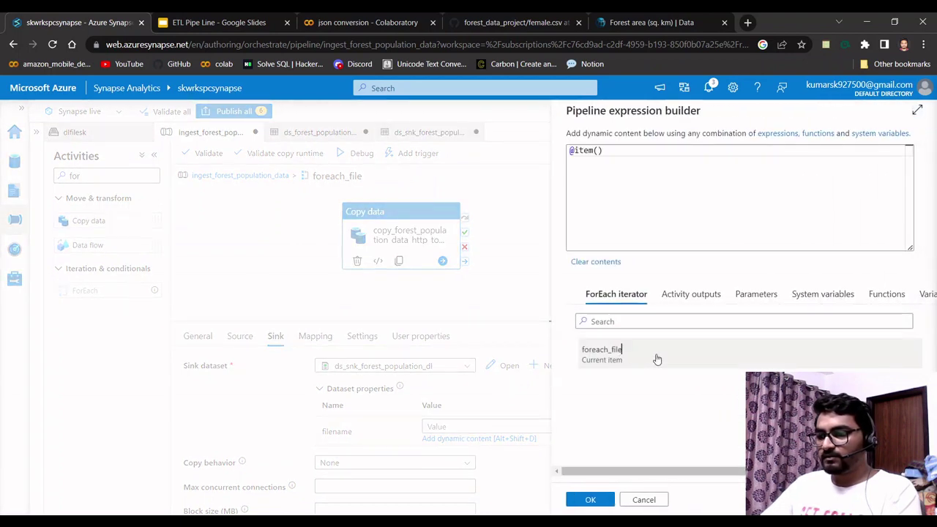
left_click(616, 153)
type(".csv','file")
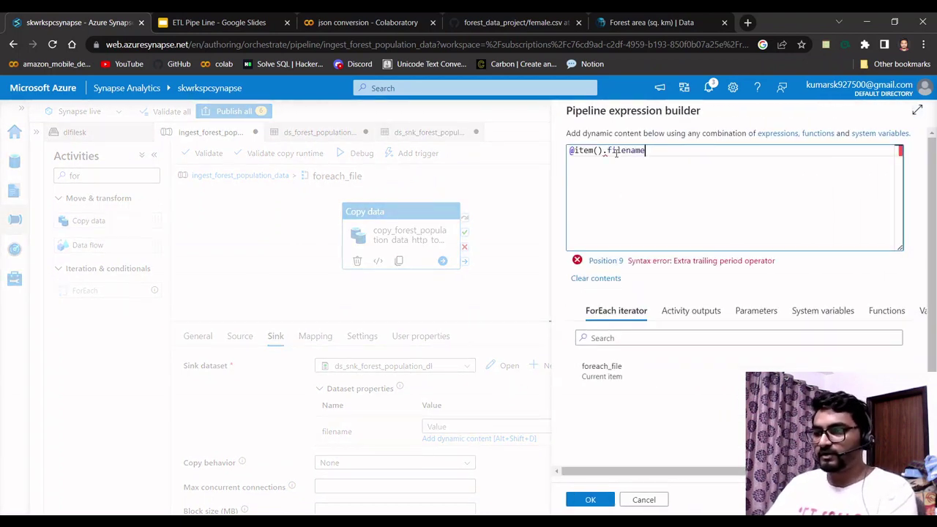
type("name")
left_click(349, 25)
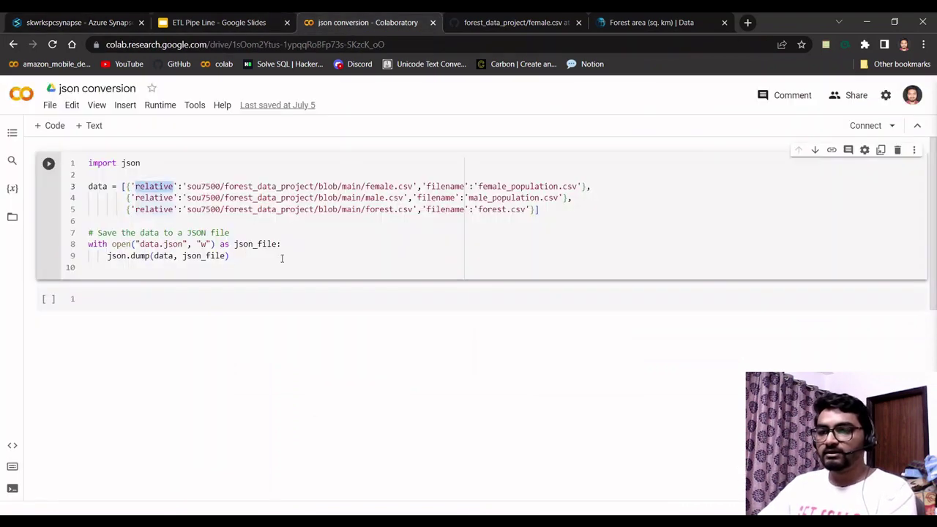
double_click(449, 185)
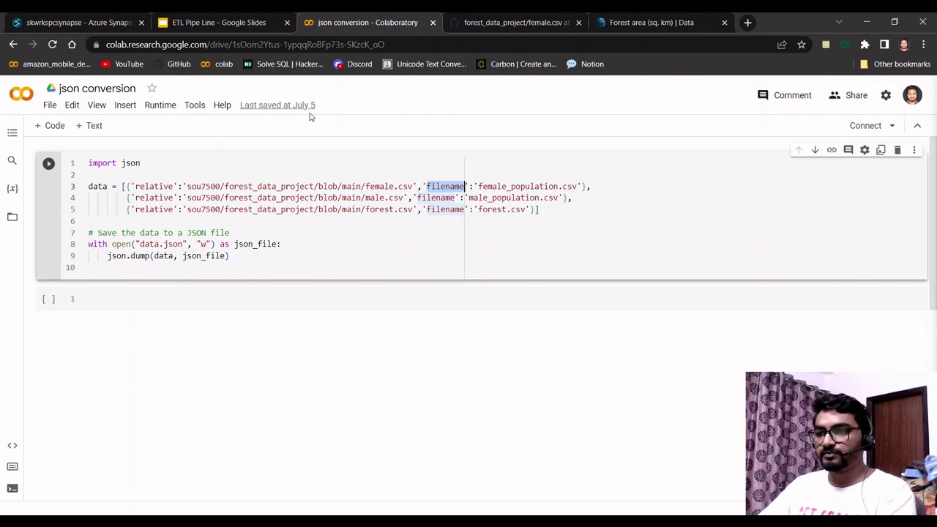
left_click(81, 22)
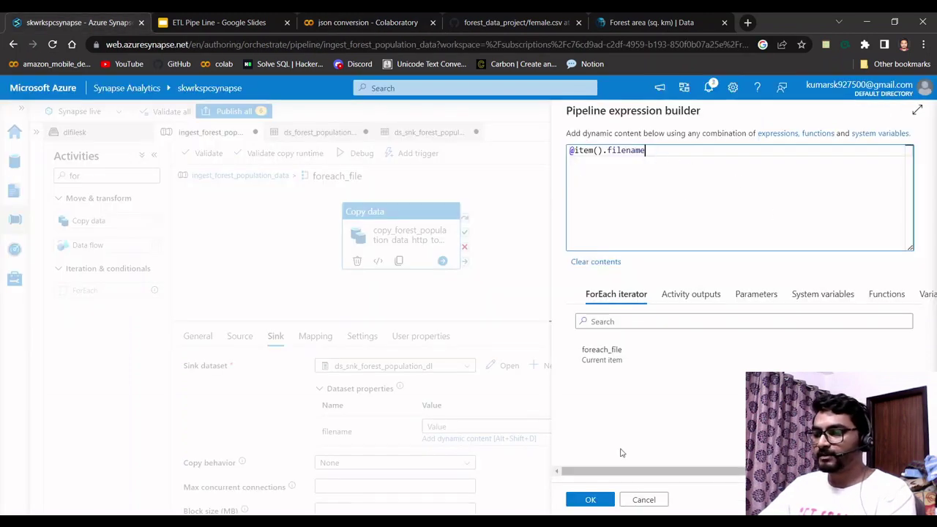
left_click(591, 498)
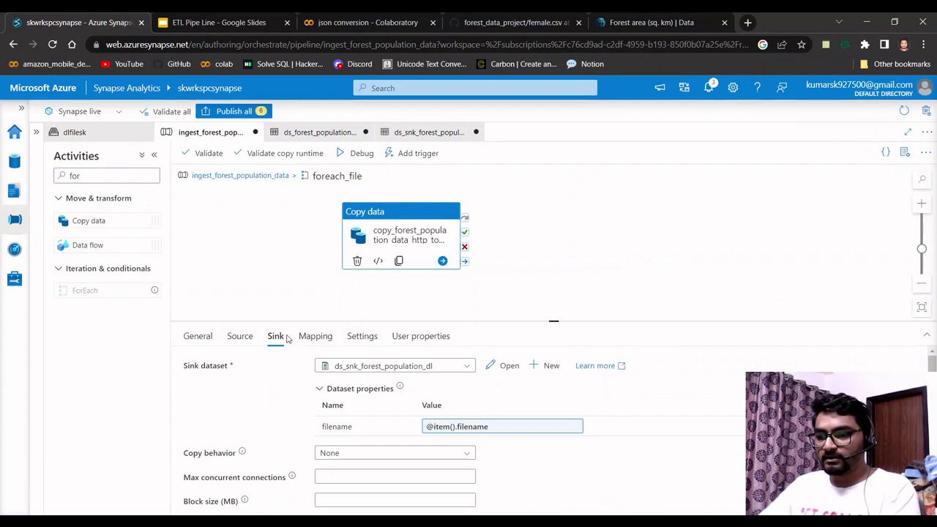
Review the copy activity's source and sink settings.
left_click(228, 336)
left_click(273, 336)
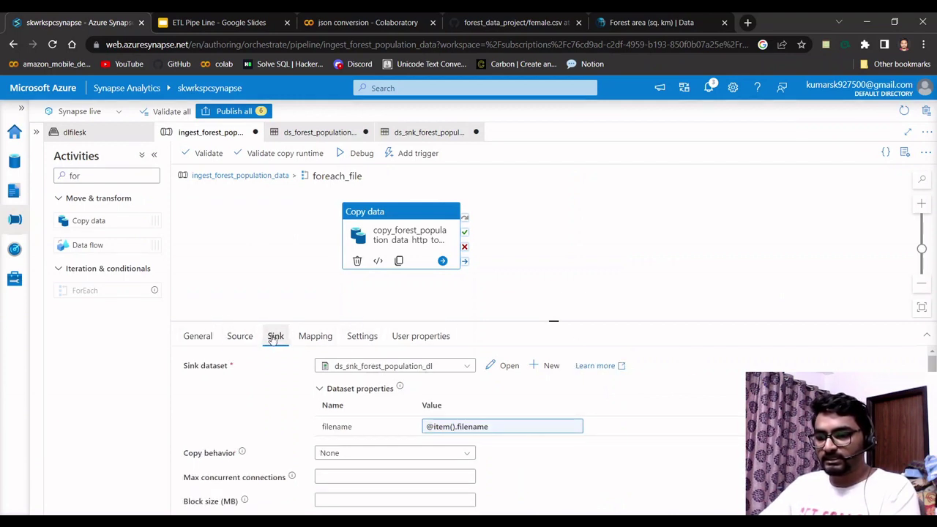
scroll(386, 451, "down", 2)
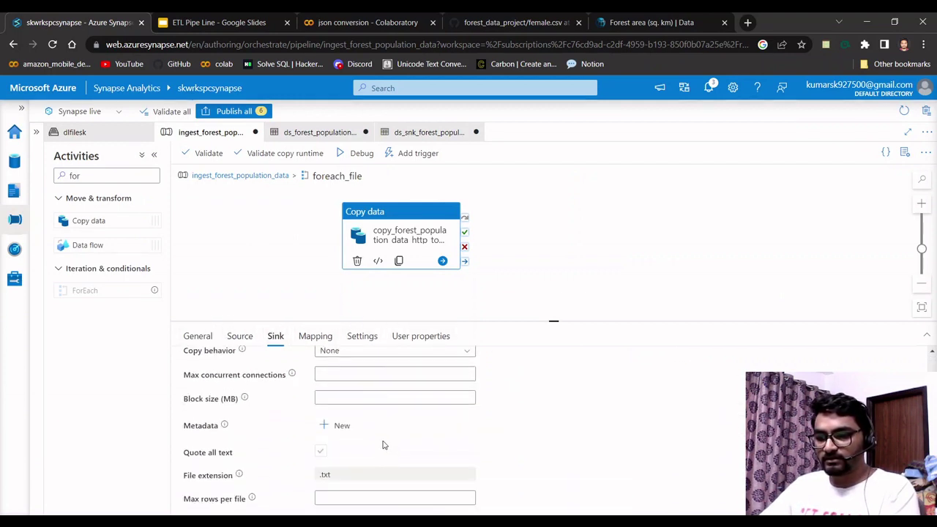
scroll(388, 436, "up", 2)
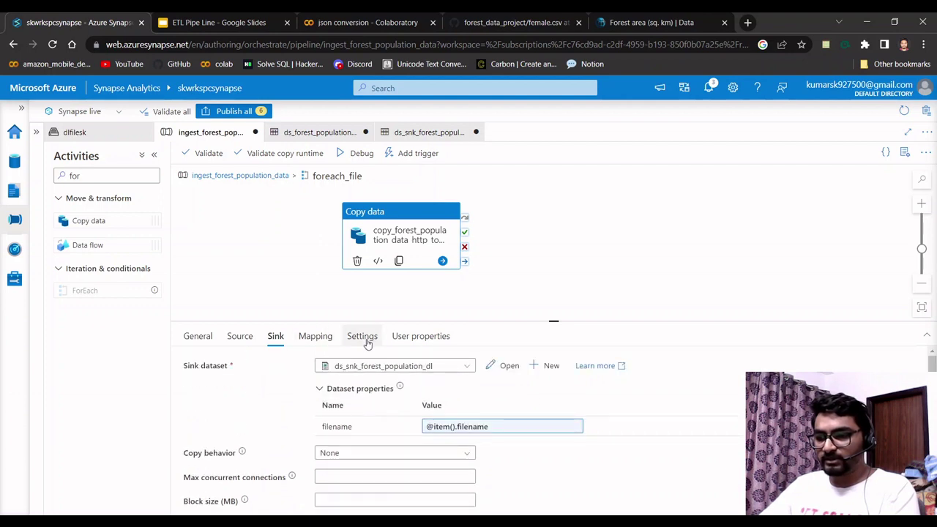
scroll(429, 445, "down", 2)
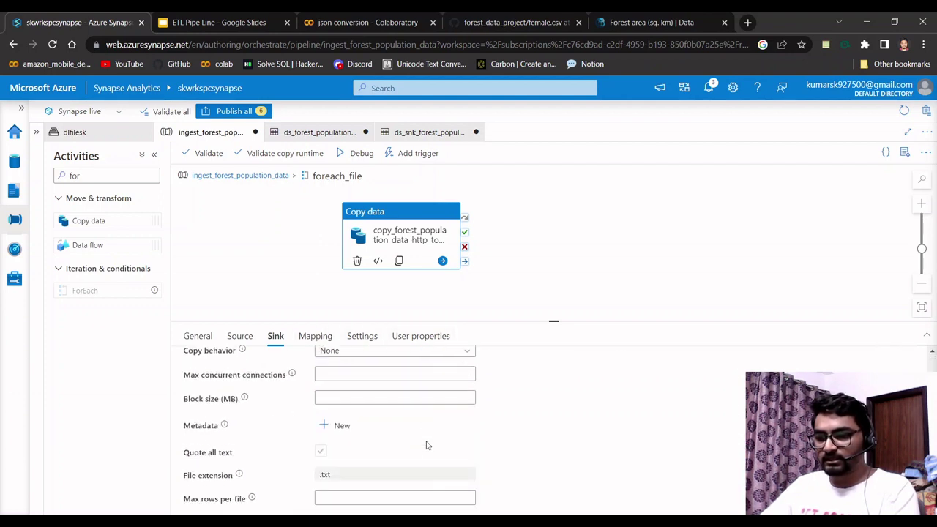
scroll(428, 445, "up", 2)
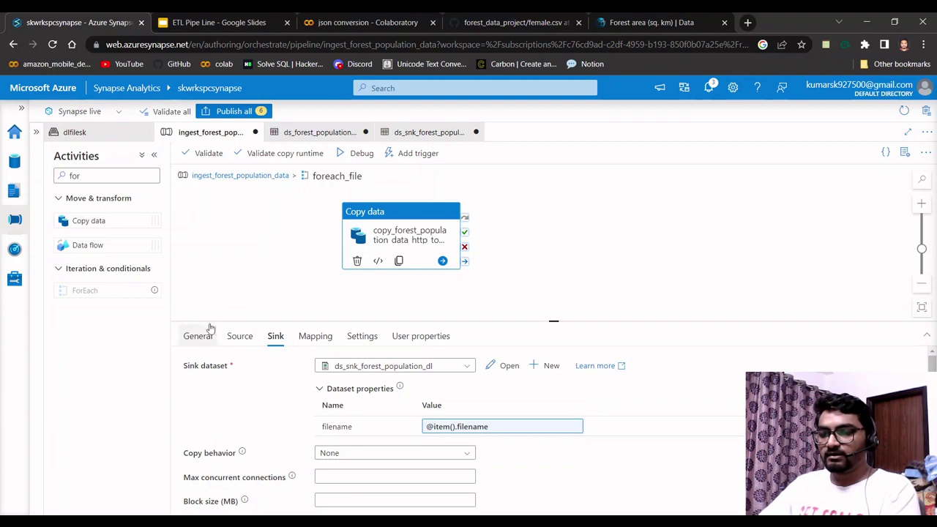
Return to the ingest_forest_population_data pipeline, validate it and publish all pending changes.
left_click(249, 181)
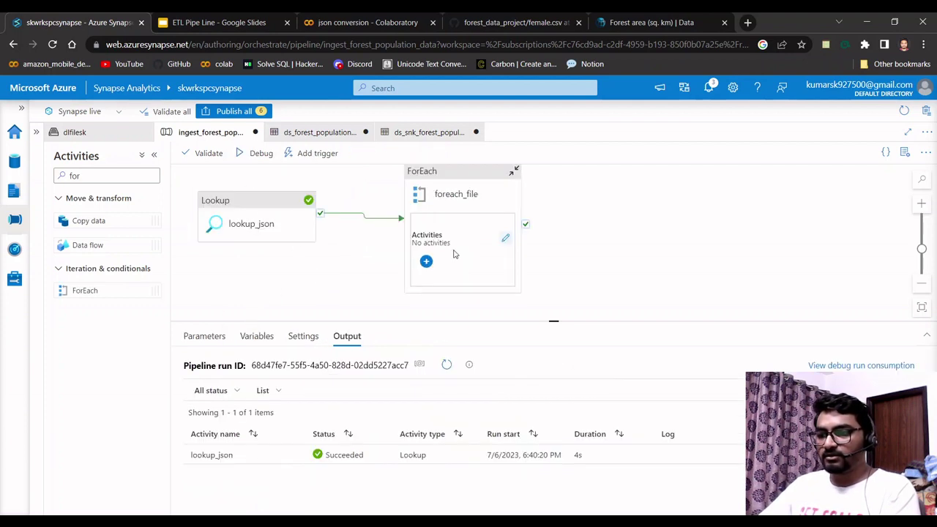
left_click(475, 189)
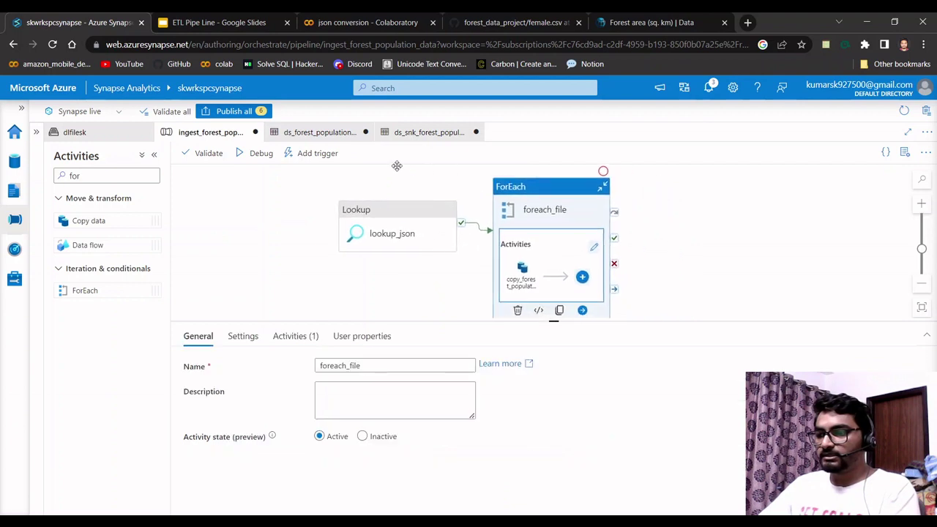
left_click(196, 152)
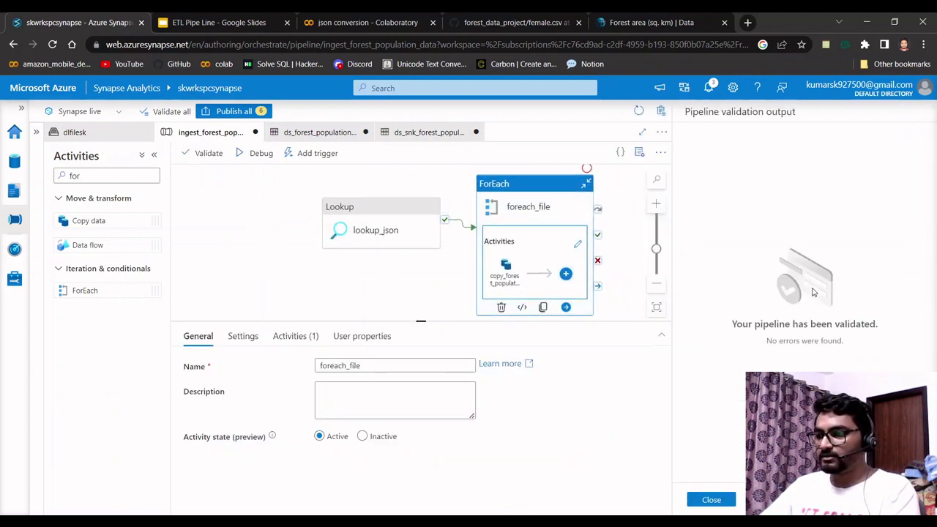
left_click(711, 499)
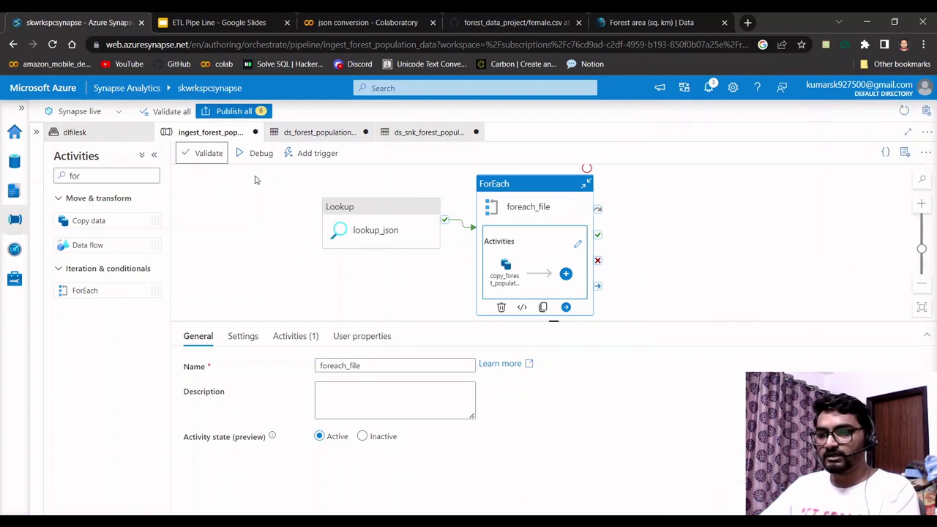
left_click(233, 112)
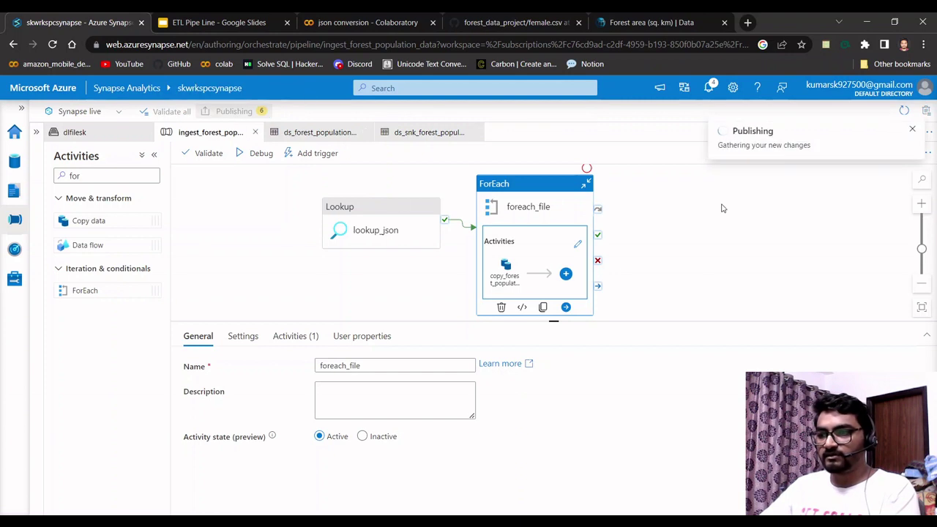
left_click(589, 499)
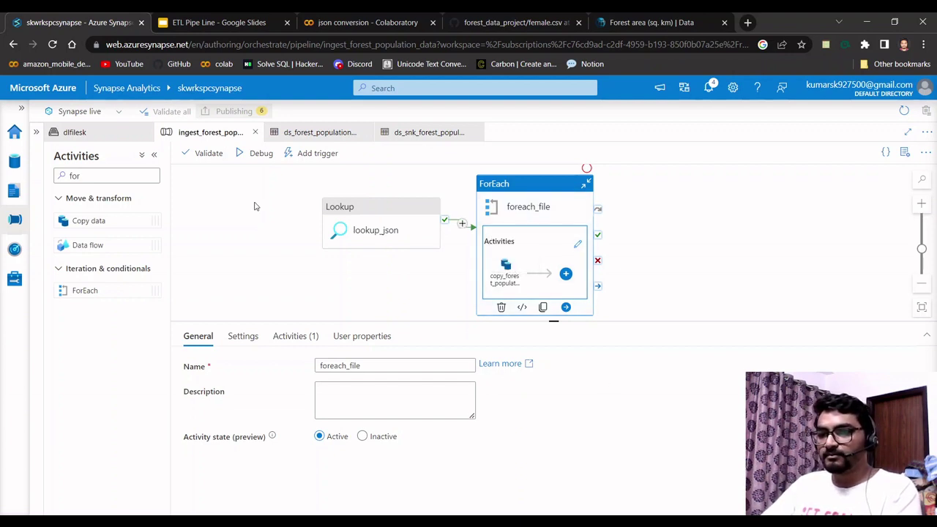
Delete female.csv, forest.csv and male.csv from the world_bank_data folder in dlfilesk, and reopen the folder to check it.
left_click(76, 134)
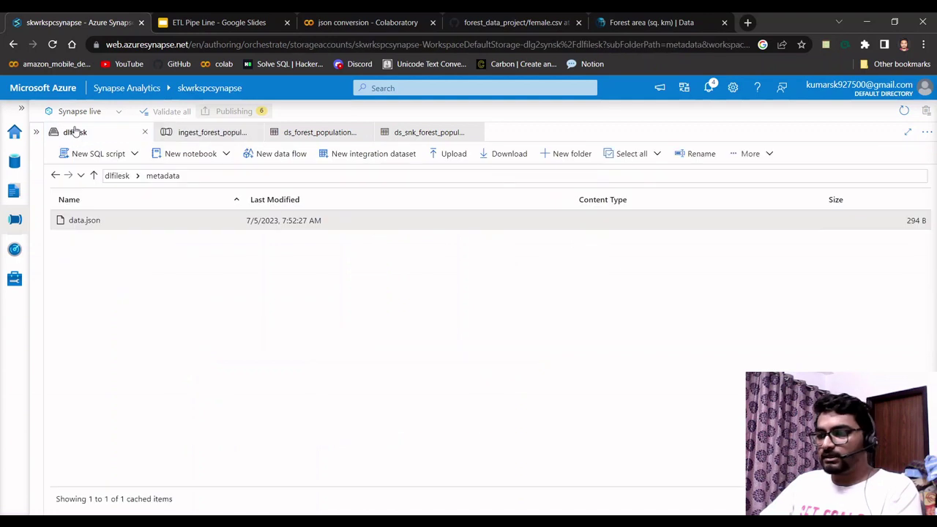
left_click(55, 175)
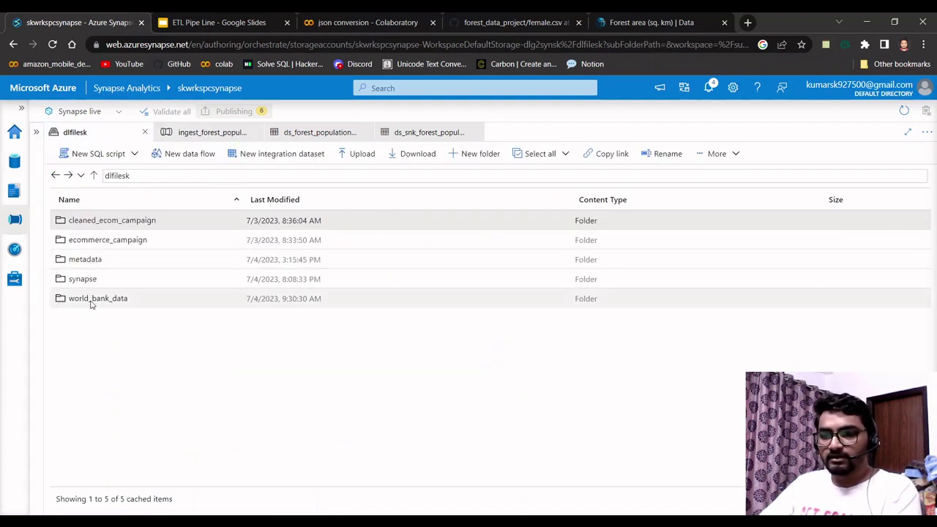
double_click(92, 300)
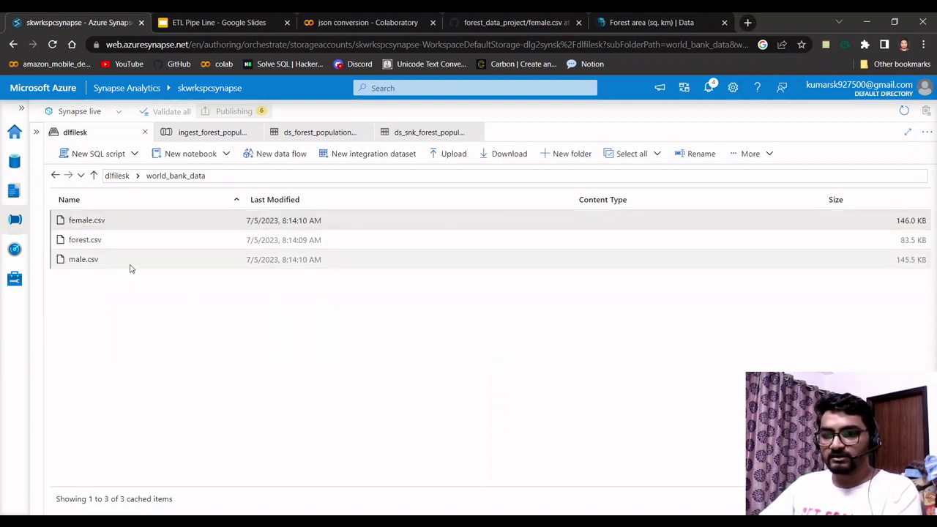
left_click_drag(109, 227, 110, 259)
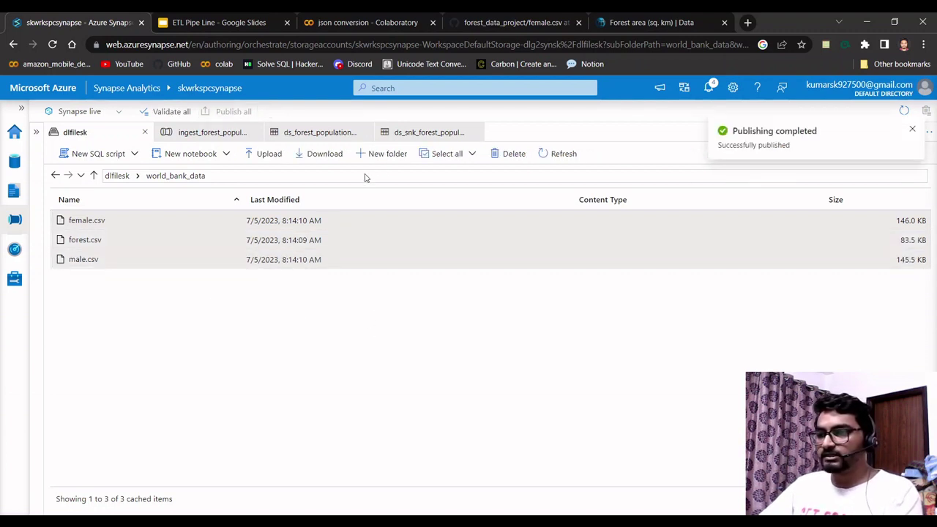
left_click(913, 132)
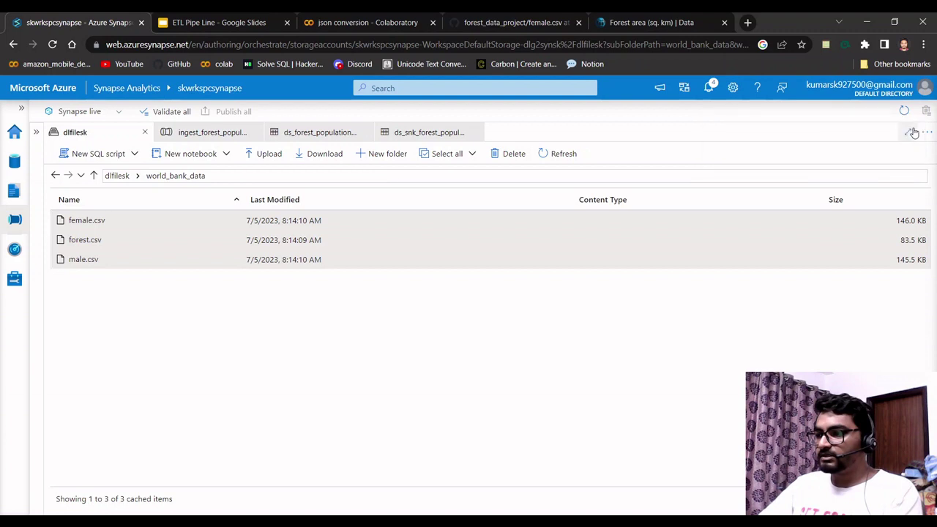
left_click(499, 155)
left_click(394, 337)
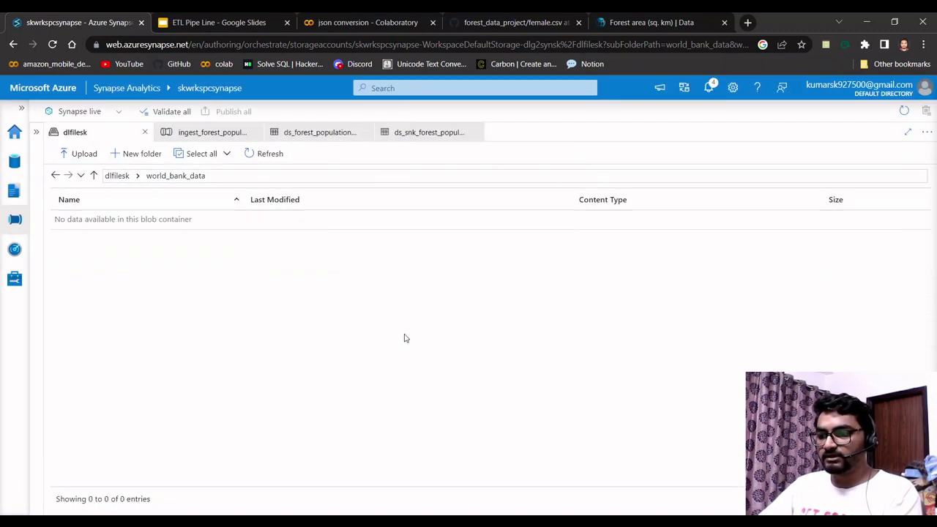
left_click(55, 176)
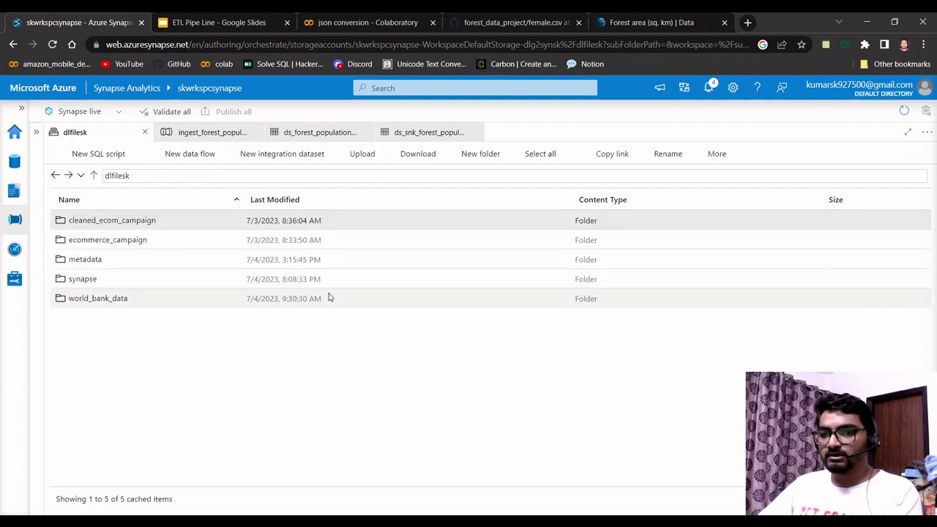
double_click(95, 299)
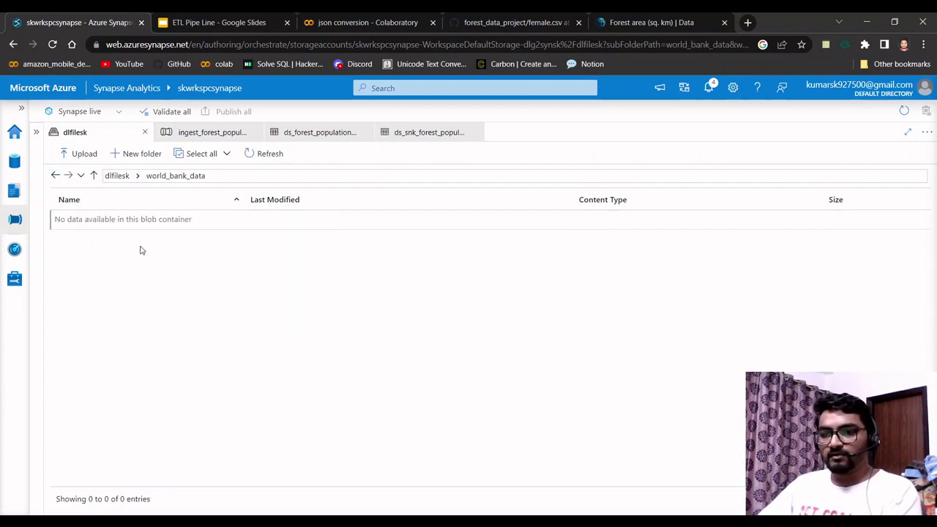
Run the ingest_forest_population_data pipeline in debug mode and refresh its output until the lookup, loop and copy activities finish.
left_click(55, 176)
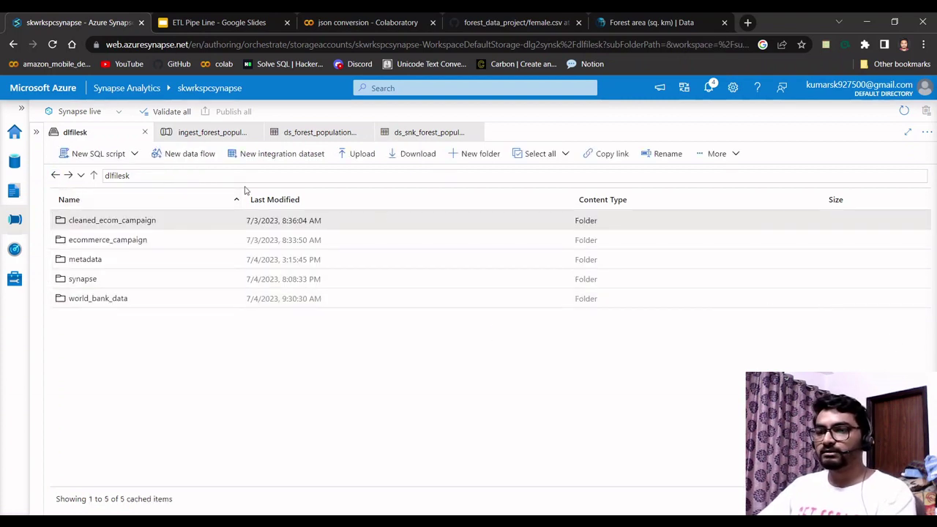
left_click(194, 131)
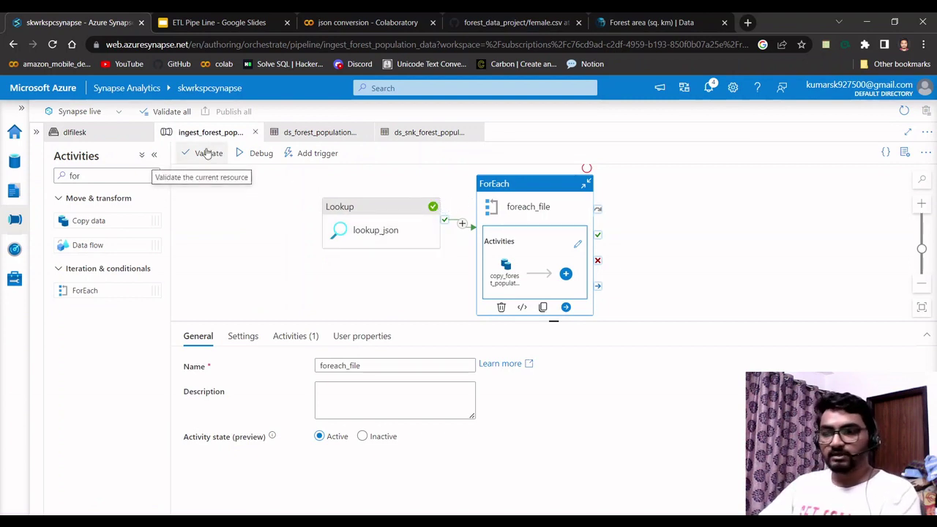
left_click(373, 208)
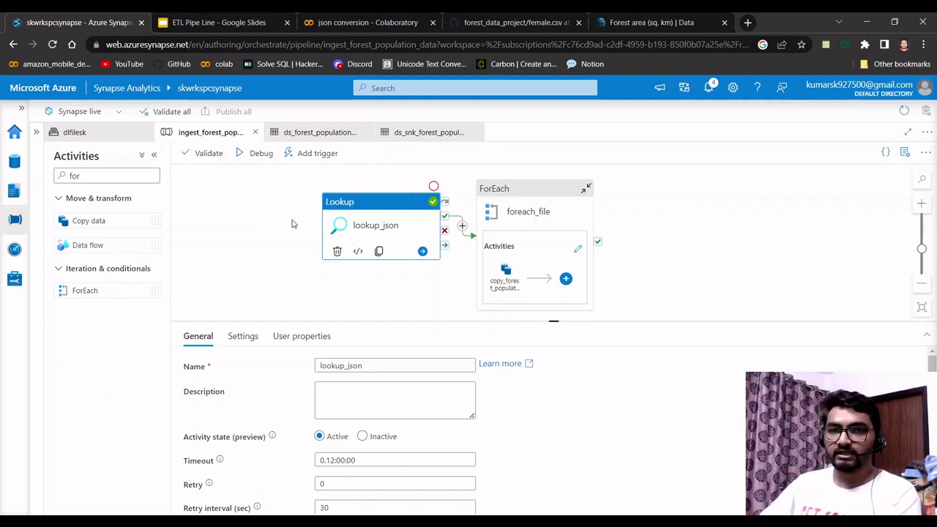
left_click(260, 155)
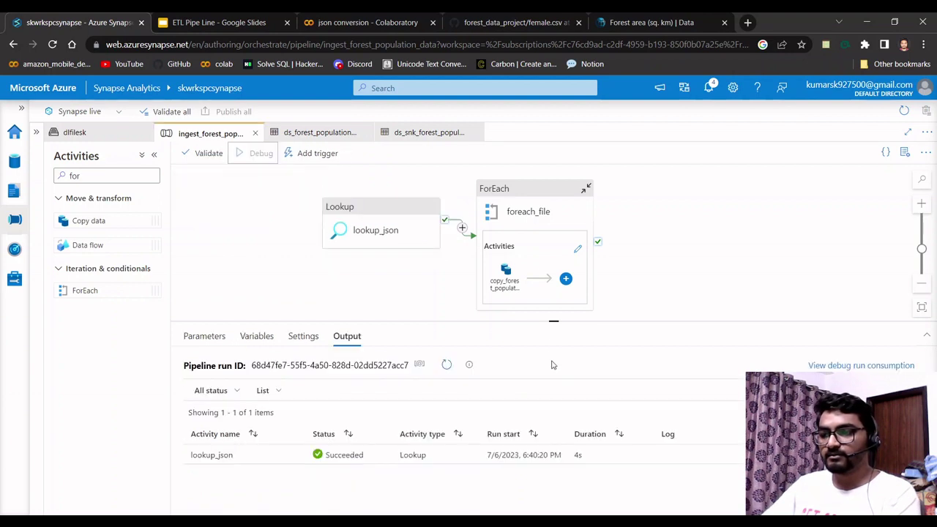
left_click_drag(553, 318, 553, 238)
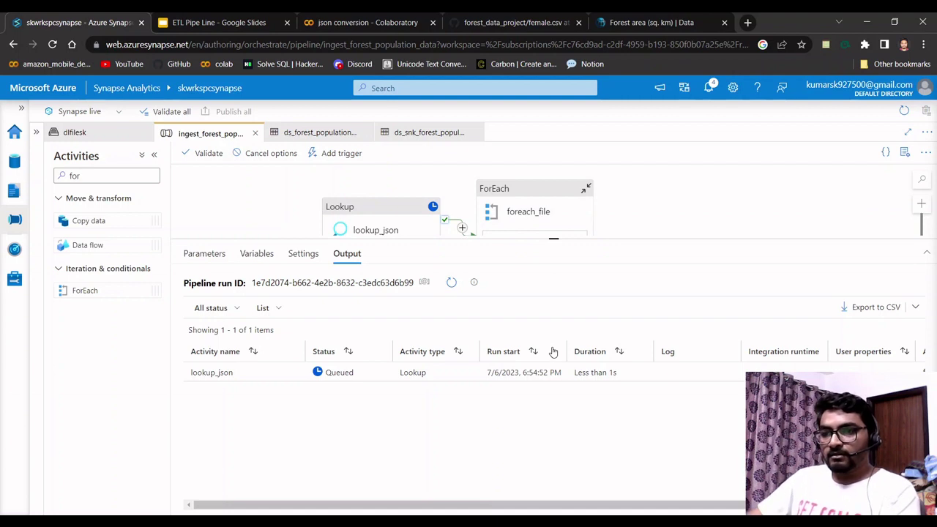
left_click(451, 284)
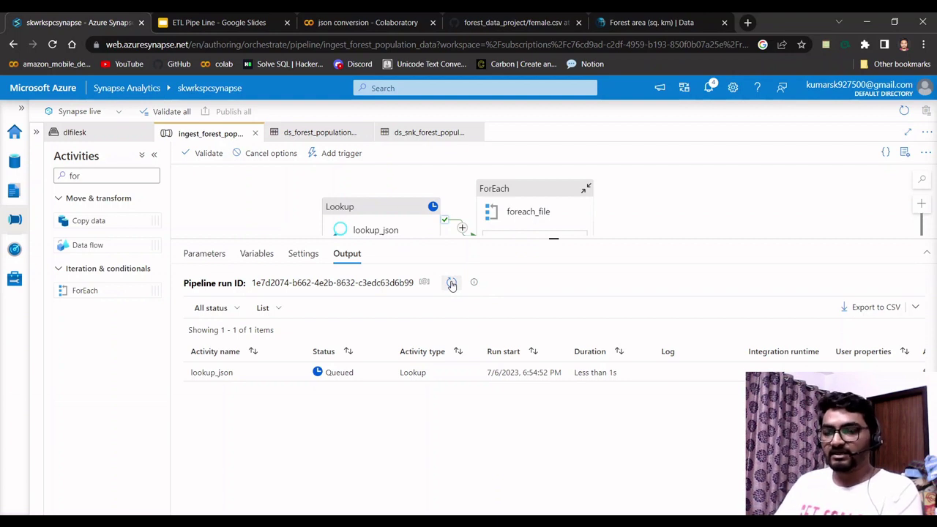
left_click(452, 284)
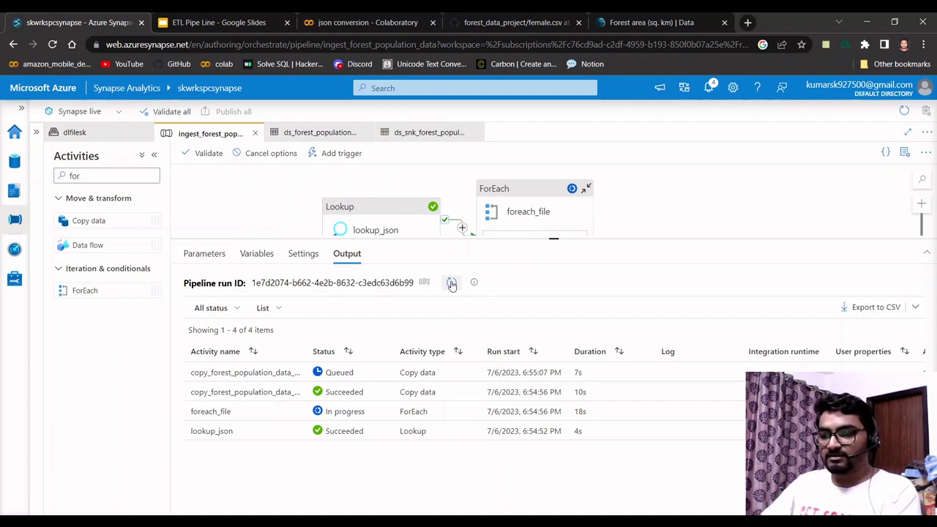
left_click(451, 284)
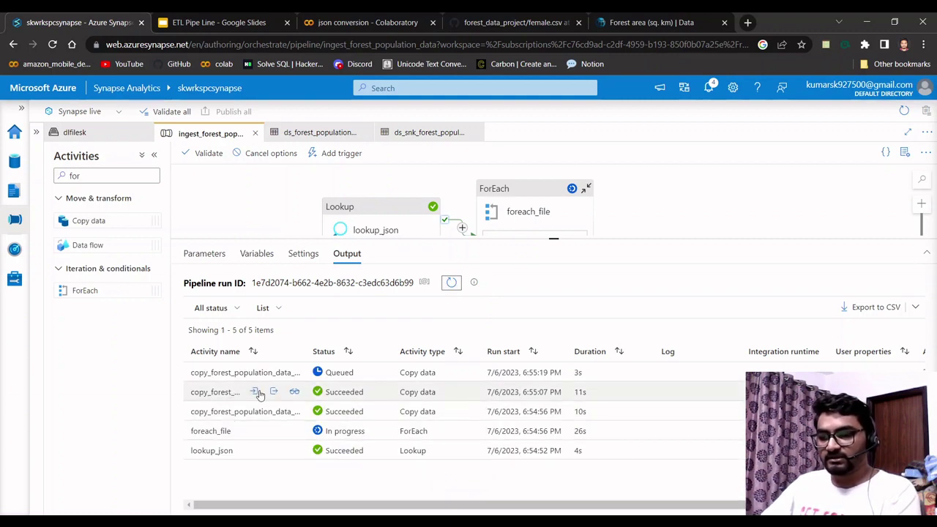
left_click(449, 284)
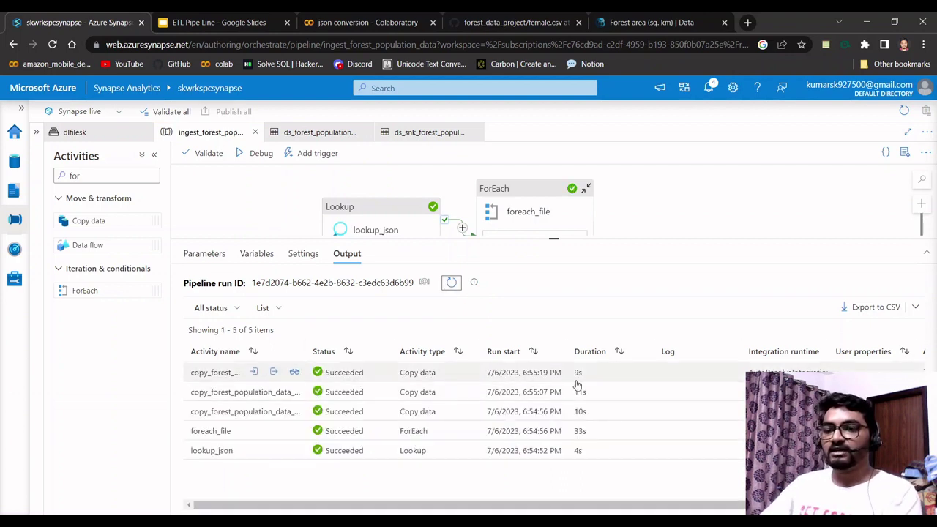
Reopen the world_bank_data folder in dlfilesk to check the files copied by the pipeline.
left_click(86, 133)
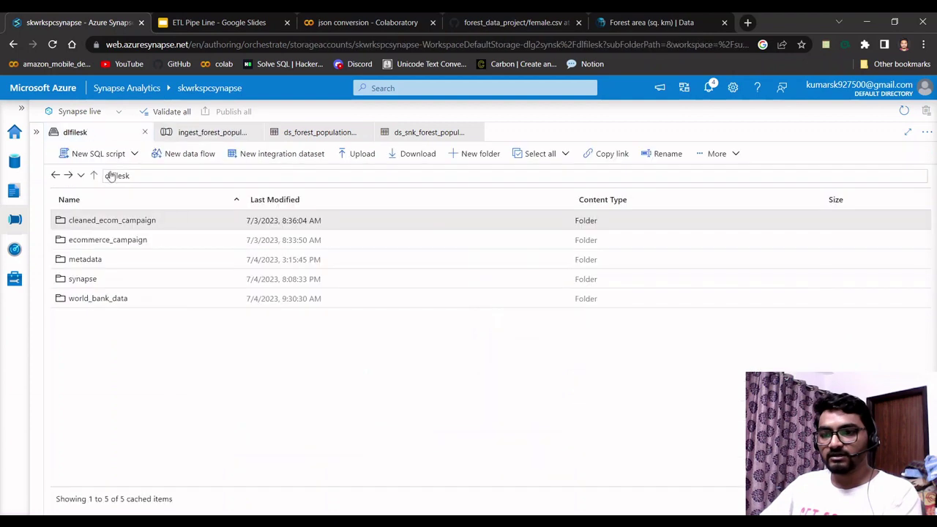
double_click(97, 300)
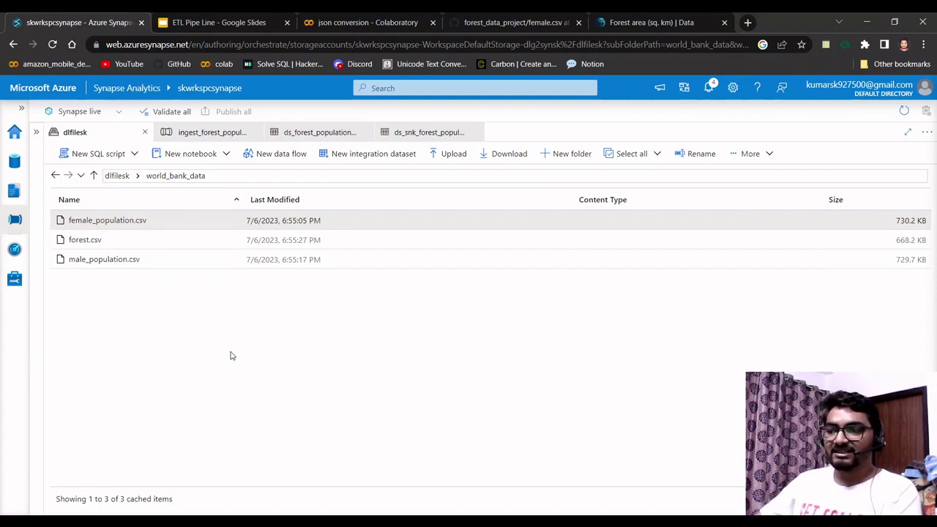
left_click(154, 223)
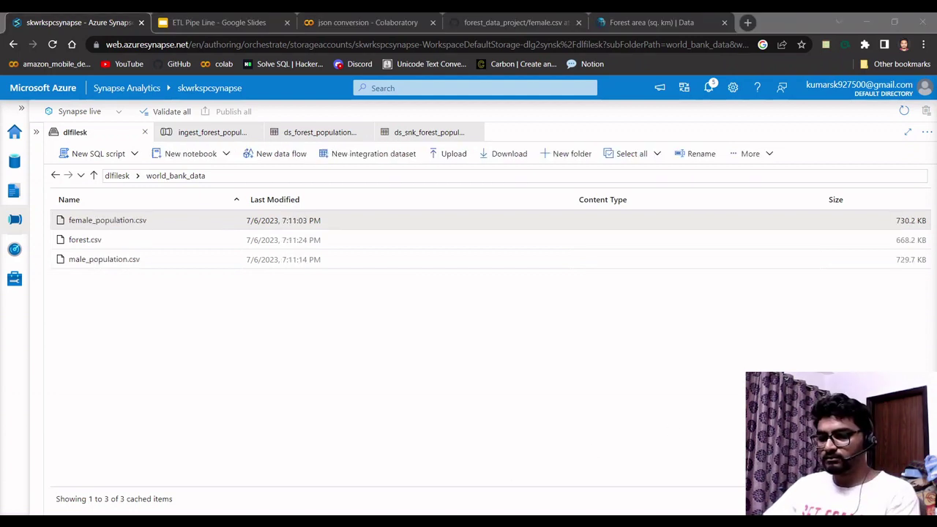
left_click(378, 331)
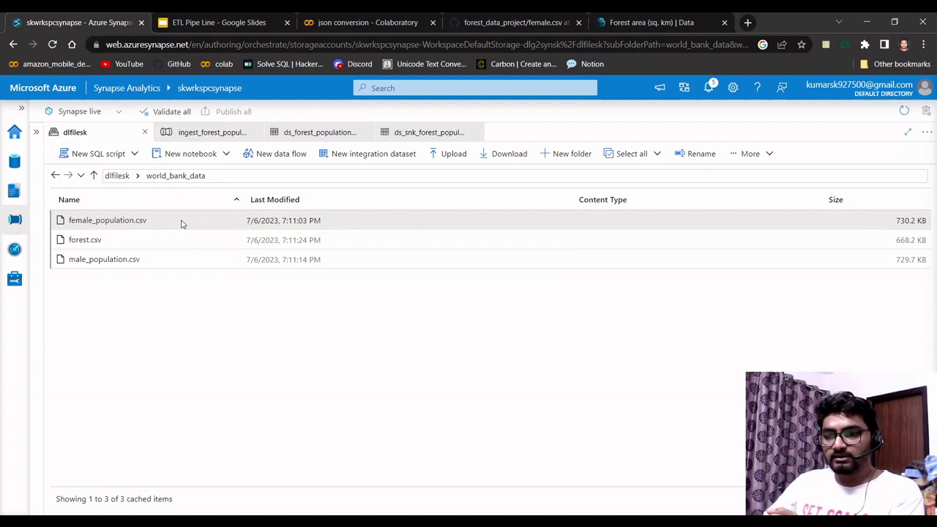
Check the GitHub page address of female.csv, and preview the contents of the copied female_population.csv in the data lake.
left_click(513, 21)
left_click(358, 44)
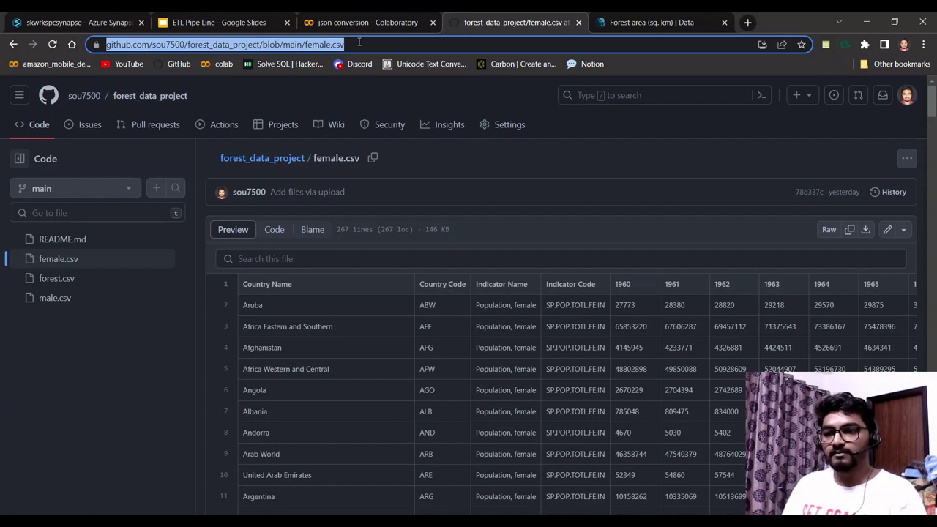
left_click(62, 16)
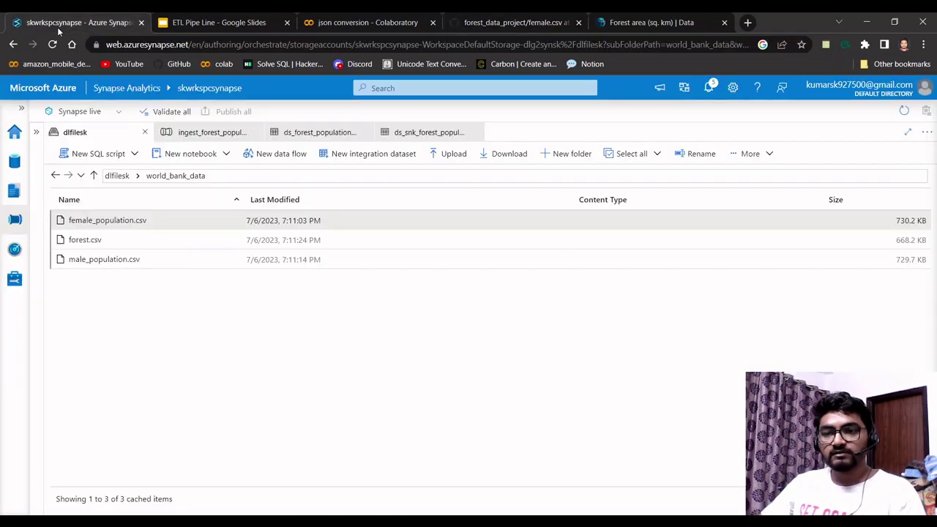
right_click(195, 224)
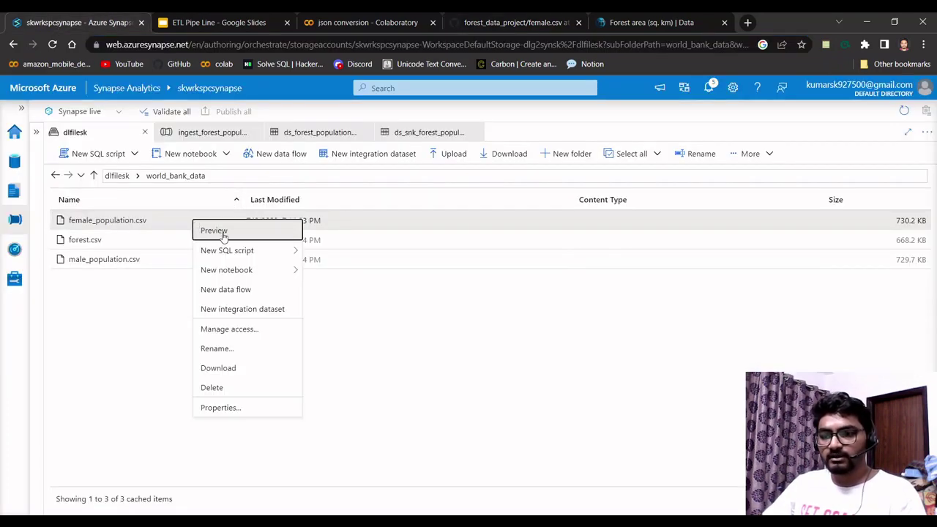
left_click(222, 231)
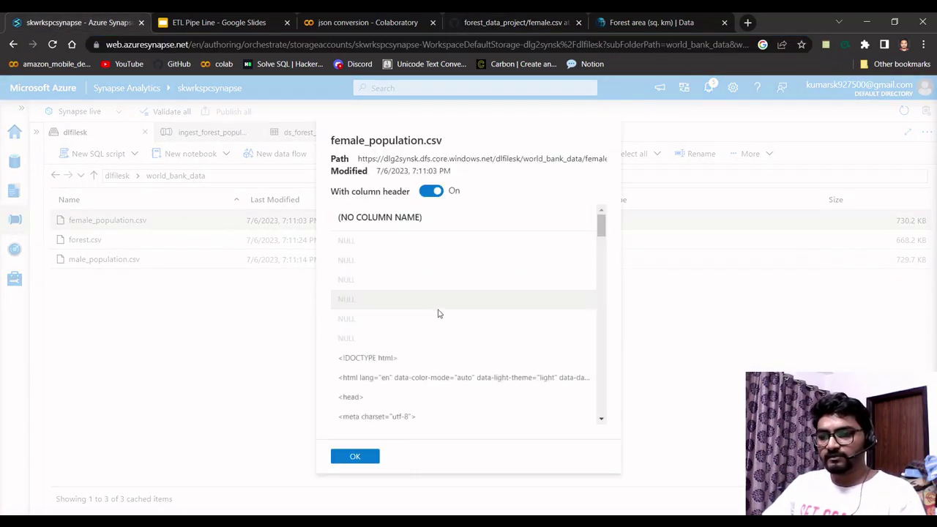
scroll(441, 315, "down", 5)
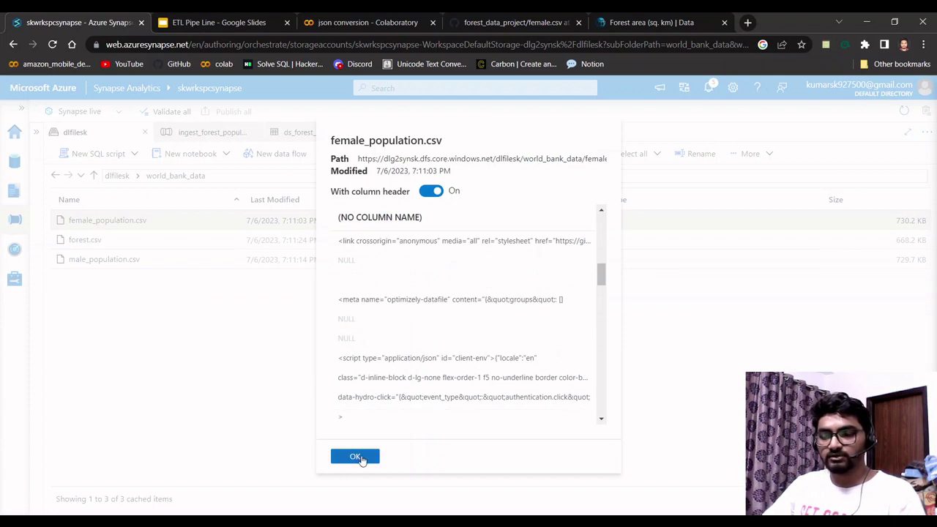
left_click(356, 456)
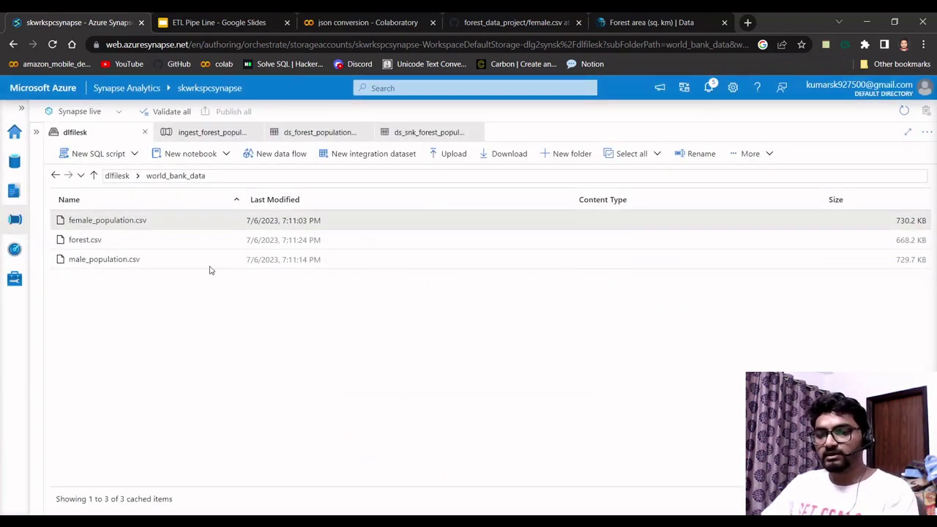
Delete female_population.csv, forest.csv and male_population.csv from the world_bank_data folder.
left_click(183, 239, "ctrl")
left_click(180, 262, "ctrl")
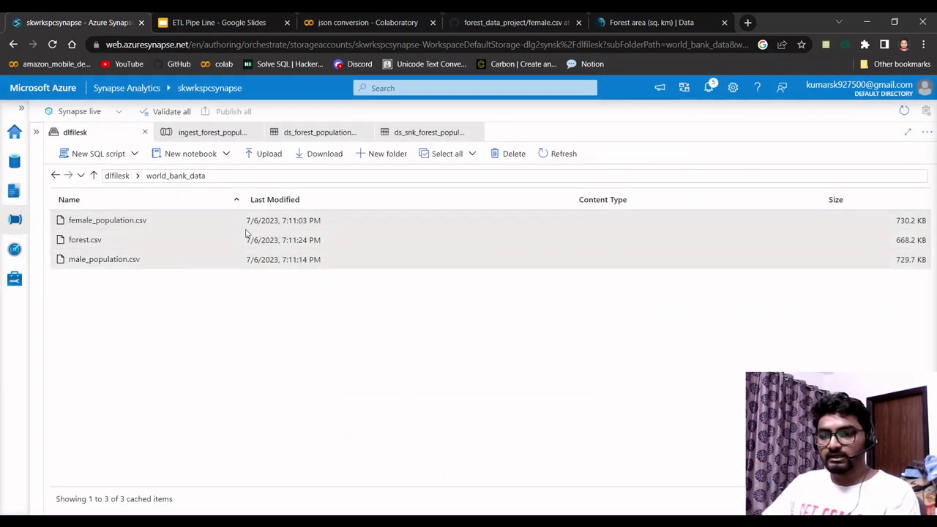
left_click(501, 155)
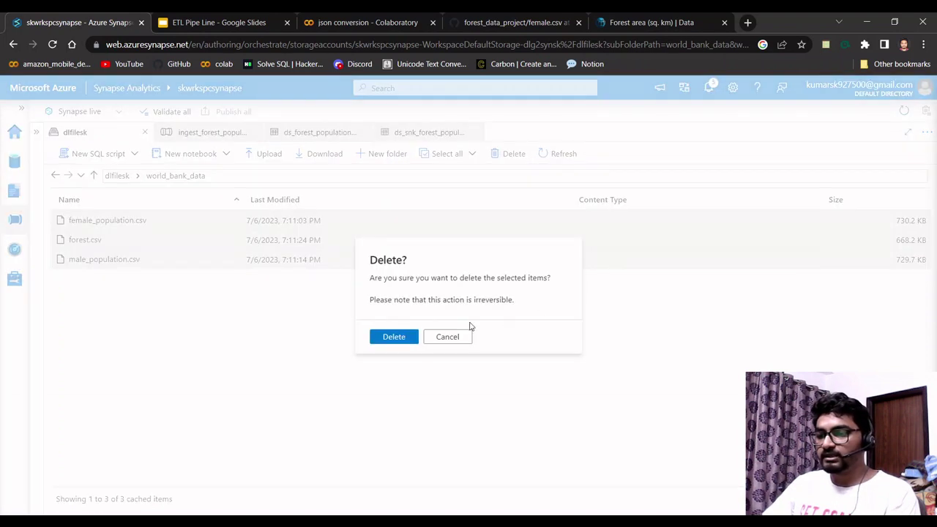
left_click(389, 335)
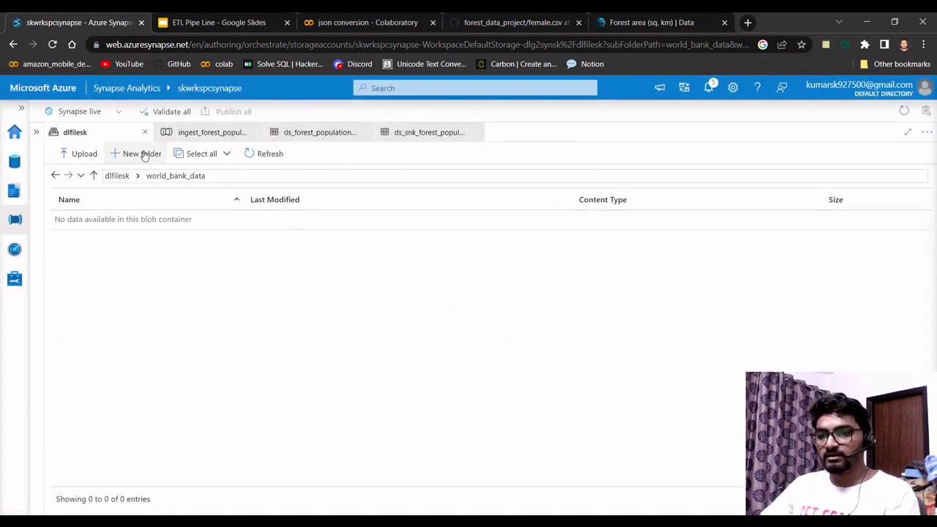
Upload the local files male.csv, forest.csv and female.csv to the world_bank_data folder.
left_click(76, 154)
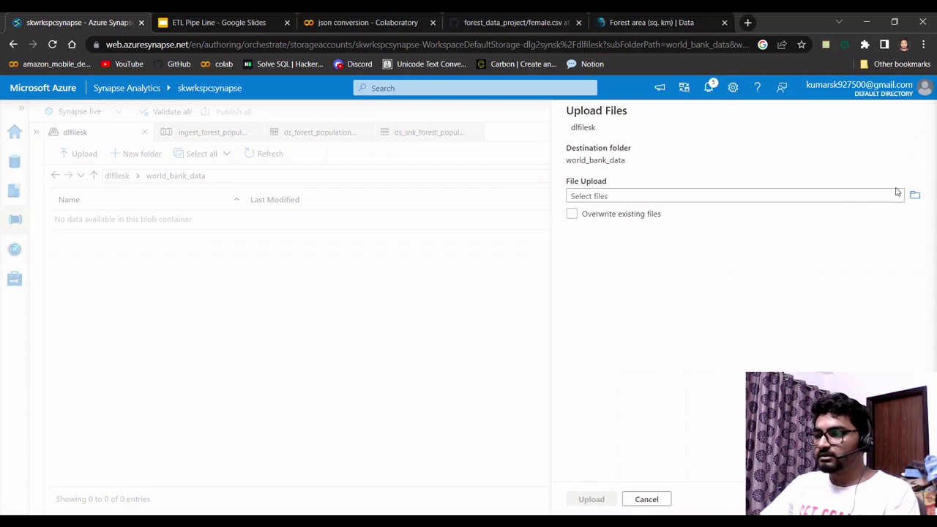
left_click(915, 196)
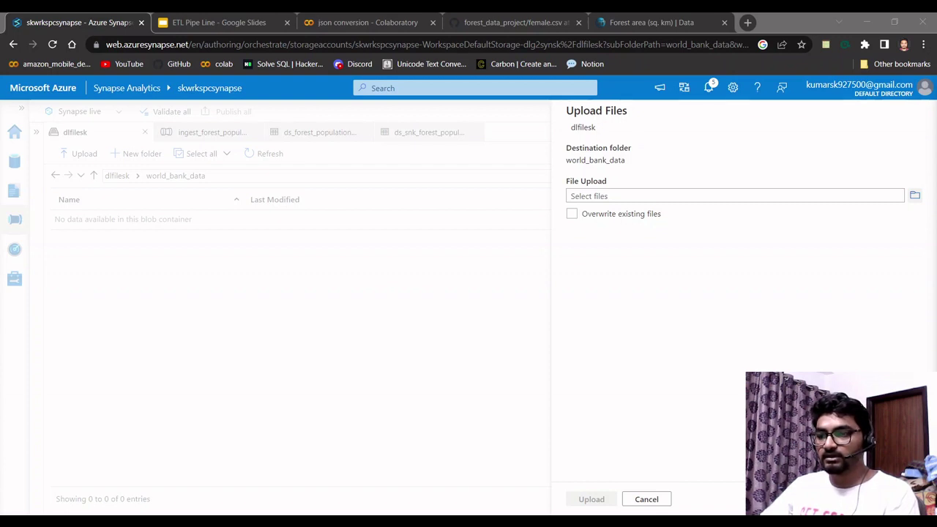
key("Return")
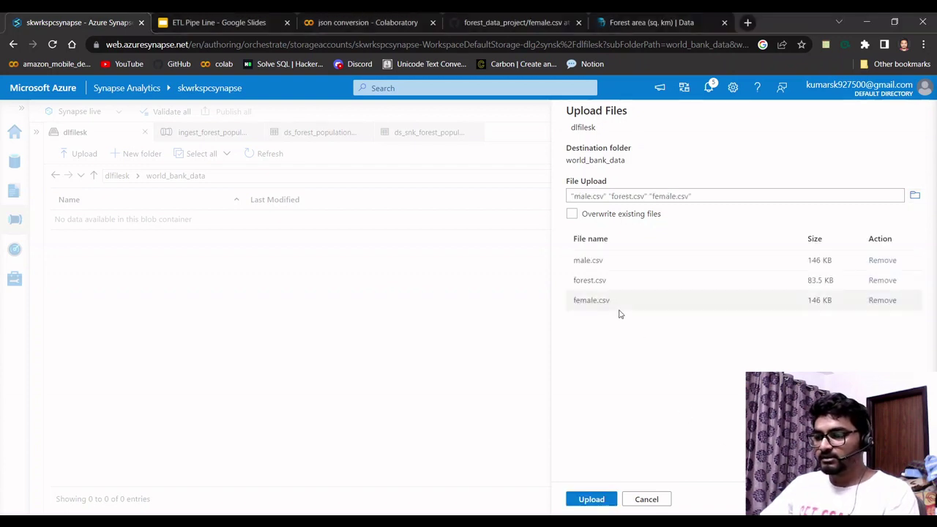
left_click(591, 499)
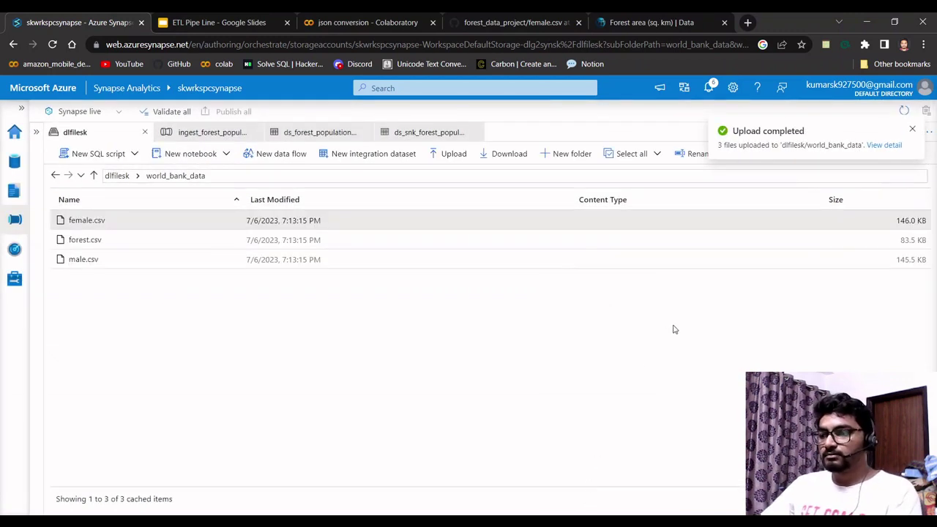
Preview the uploaded female.csv with its columns, and look over the pipeline's latest debug run output.
right_click(180, 221)
left_click(198, 229)
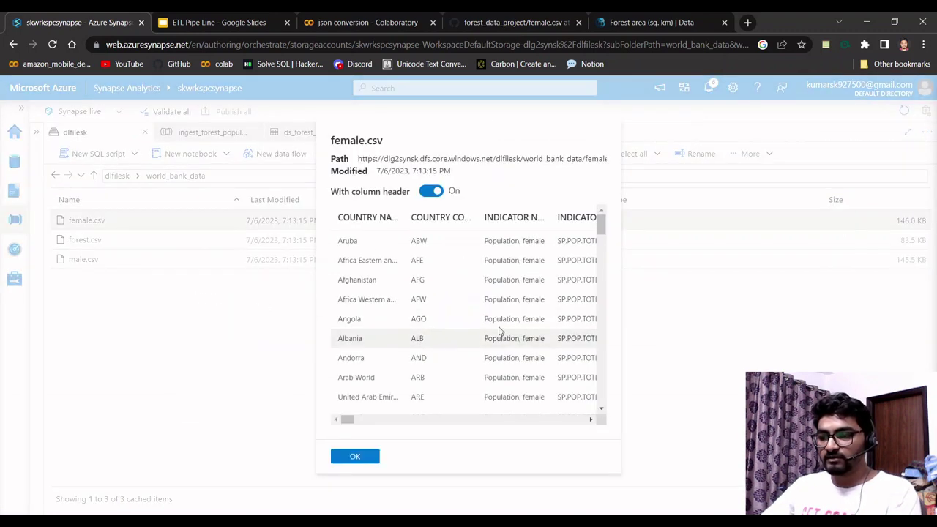
mouse_move(349, 420)
left_mouse_down()
mouse_move(433, 420)
mouse_move(351, 419)
left_mouse_up()
left_click(355, 456)
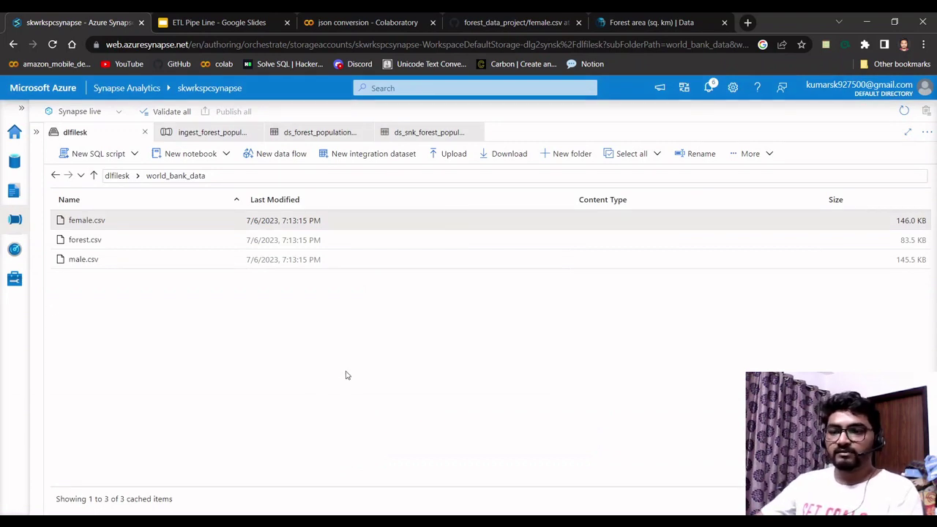
left_click(203, 135)
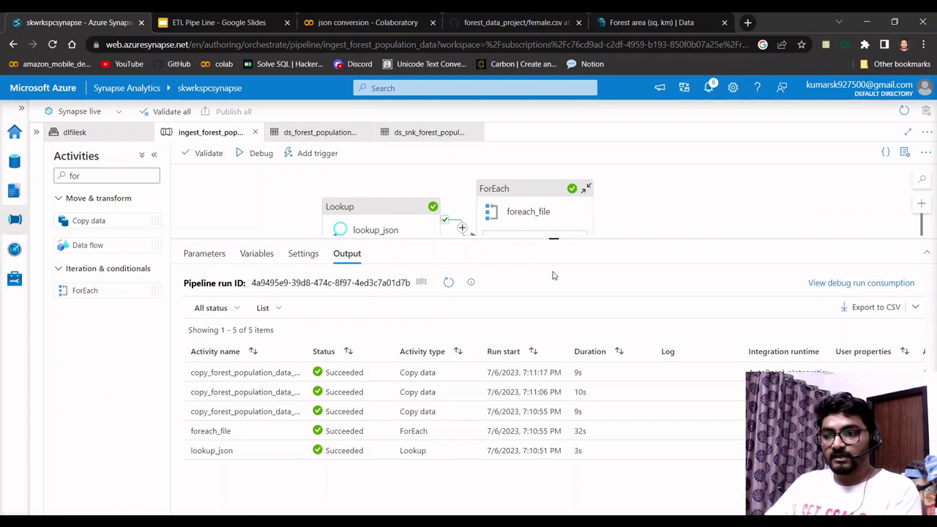
left_click(76, 137)
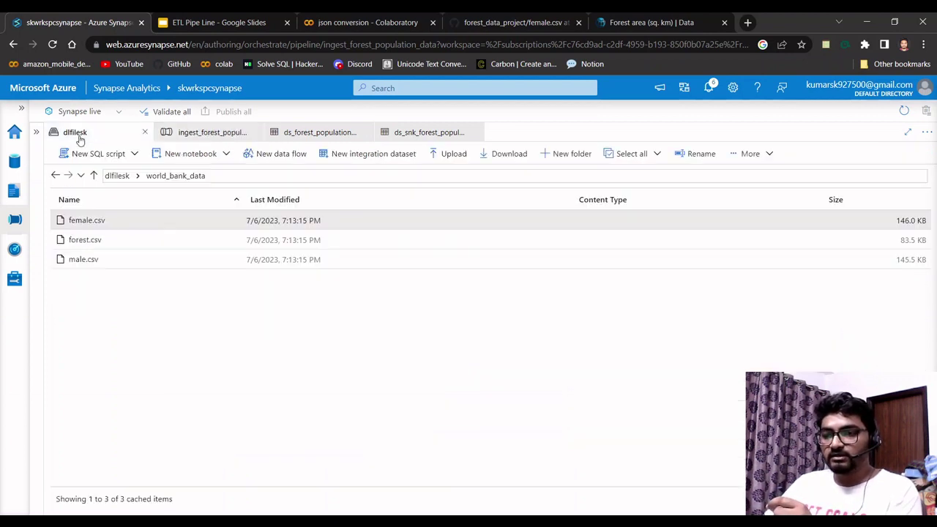
Create a folder named worldbank_forest_population_cleaned at the root of the dlfilesk container.
left_click(55, 176)
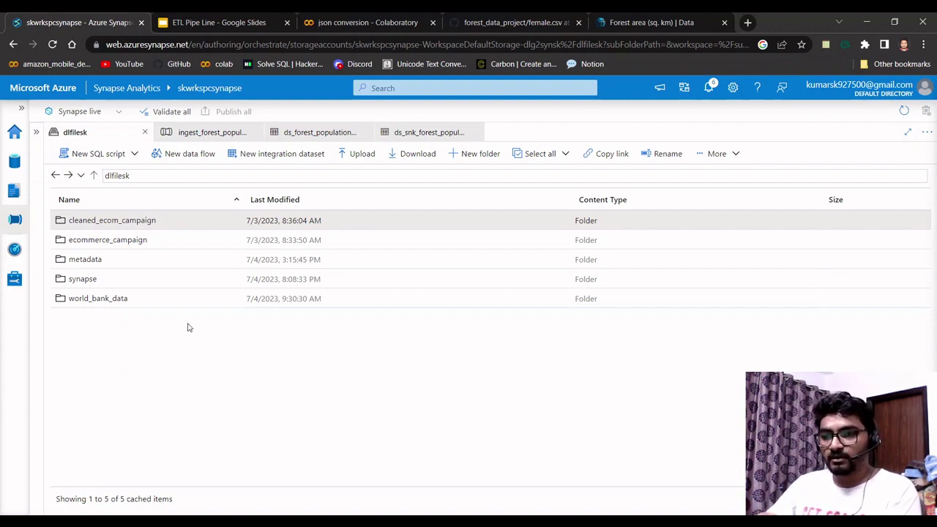
left_click(466, 154)
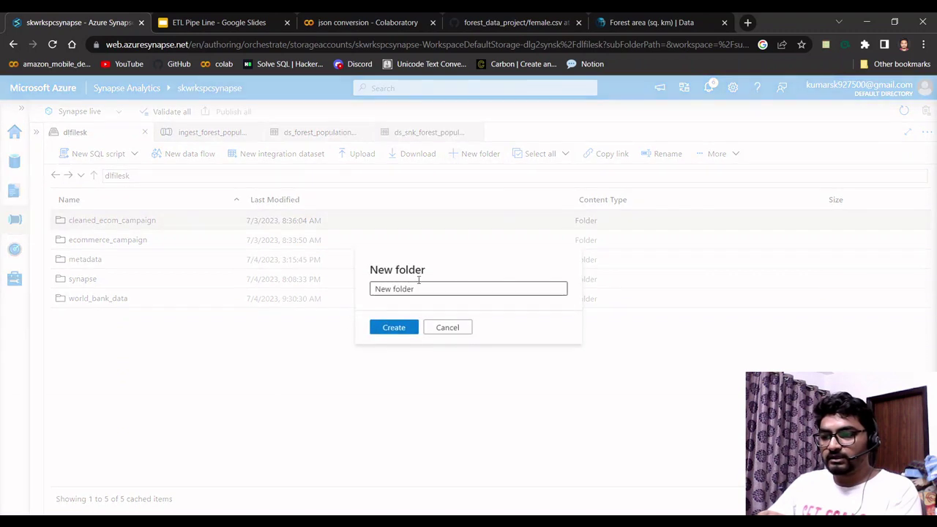
triple_click(418, 288)
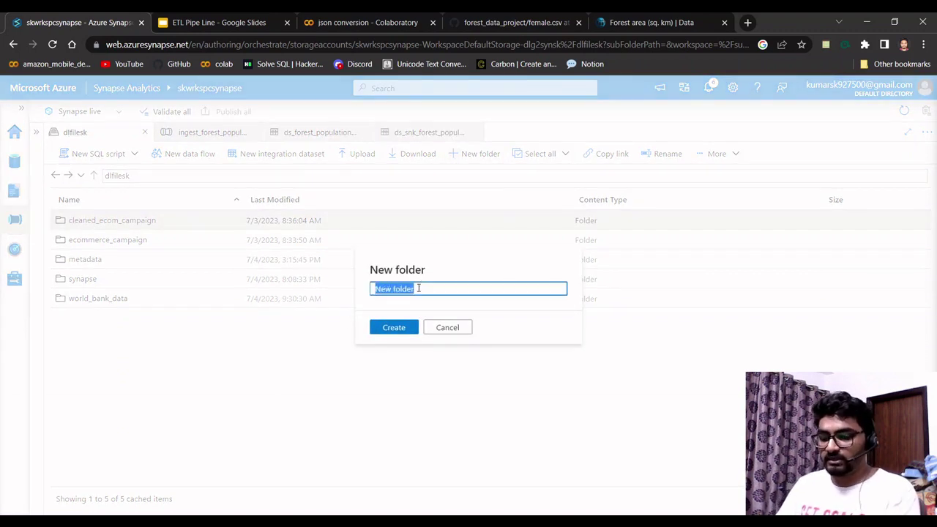
type("wo")
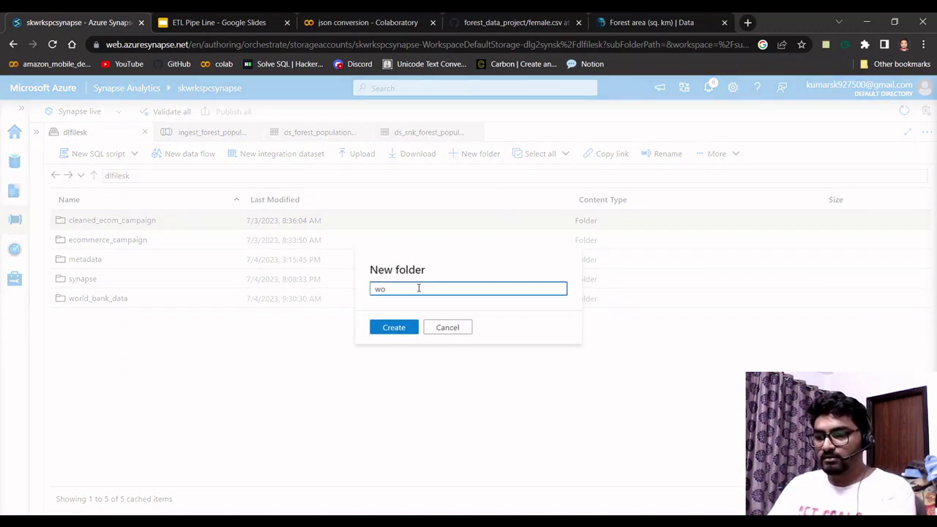
type("rldbank")
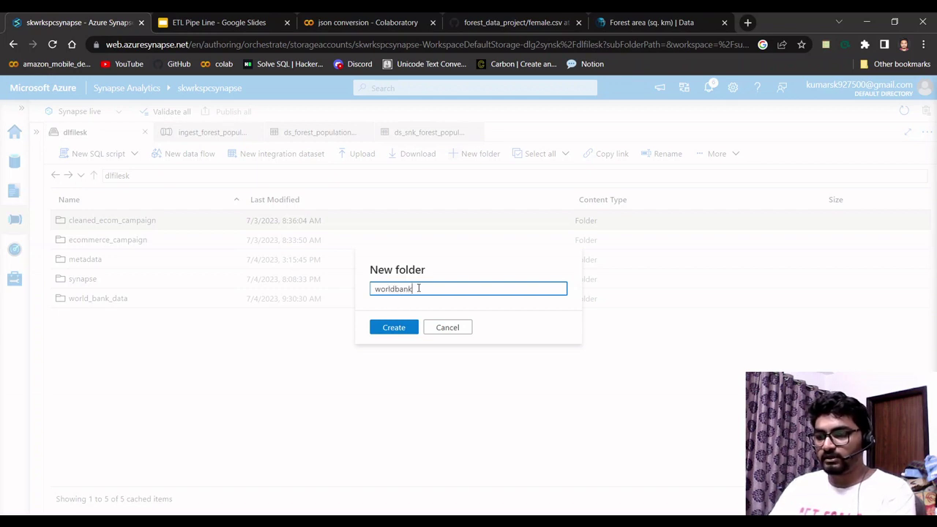
type("_for")
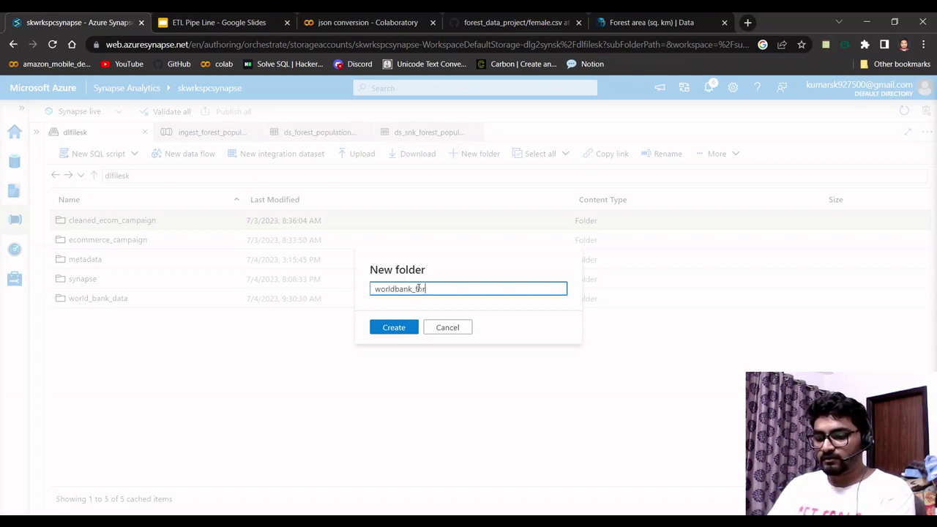
type("est_popul")
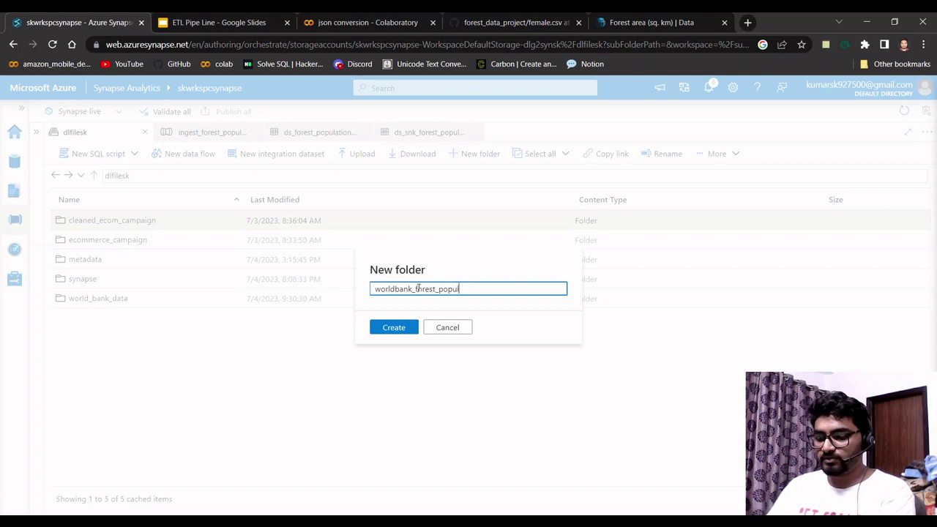
type("ation_cea")
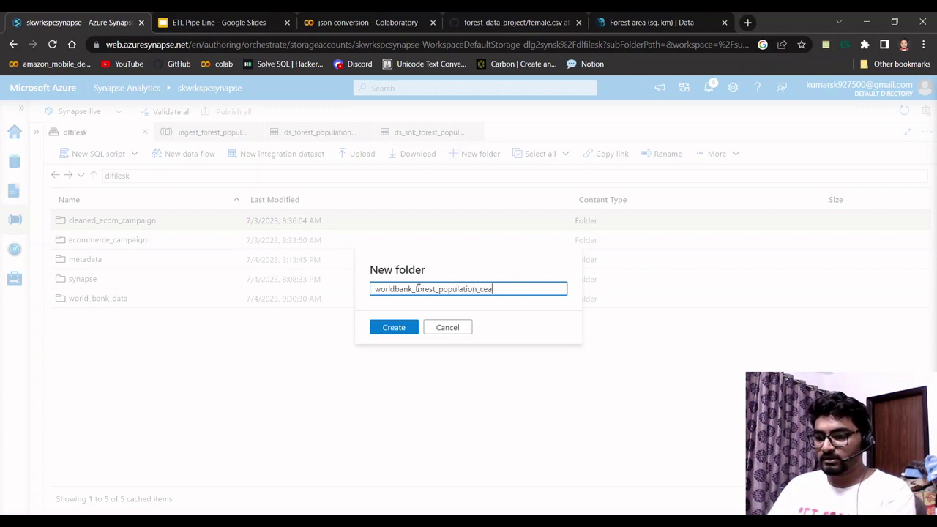
key("BackSpace")
key("BackSpace")
type("leaned")
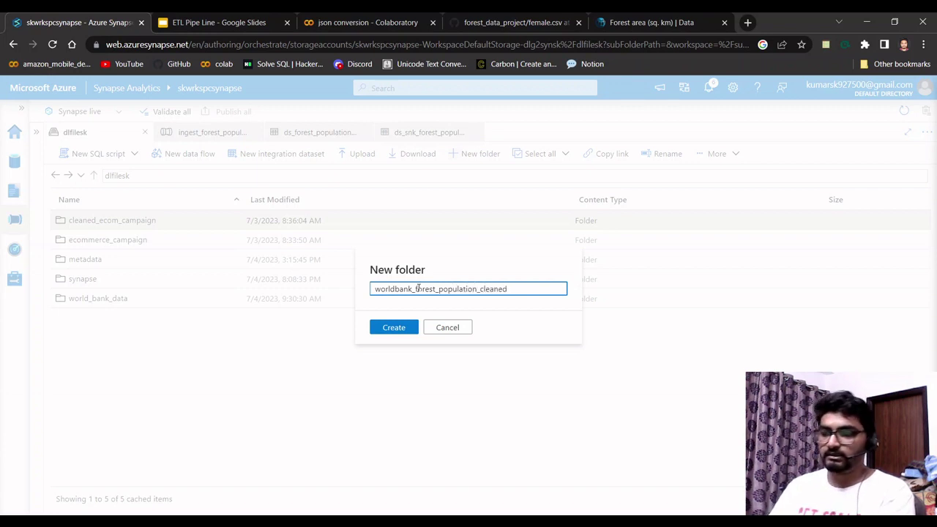
left_click(374, 330)
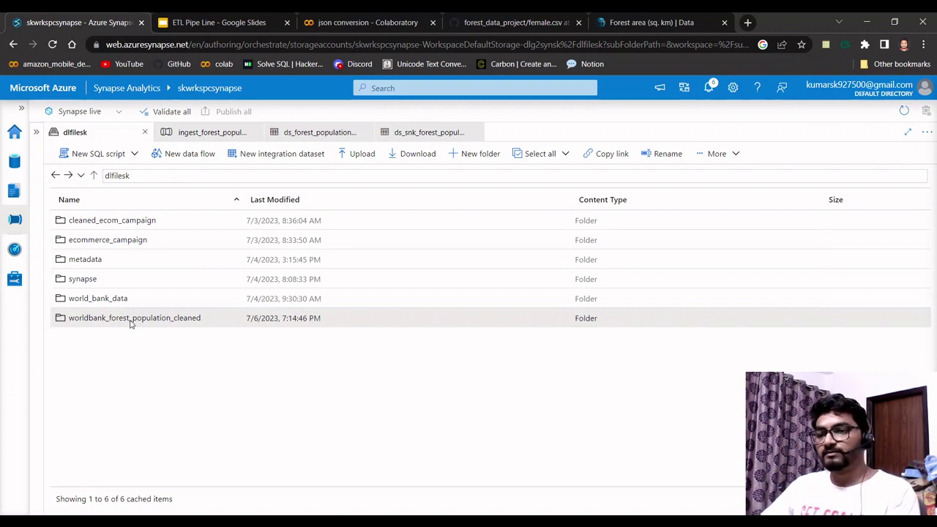
Open the world_bank_data folder, and review the ETL Transformations slide in the Google Slides presentation.
left_click(203, 139)
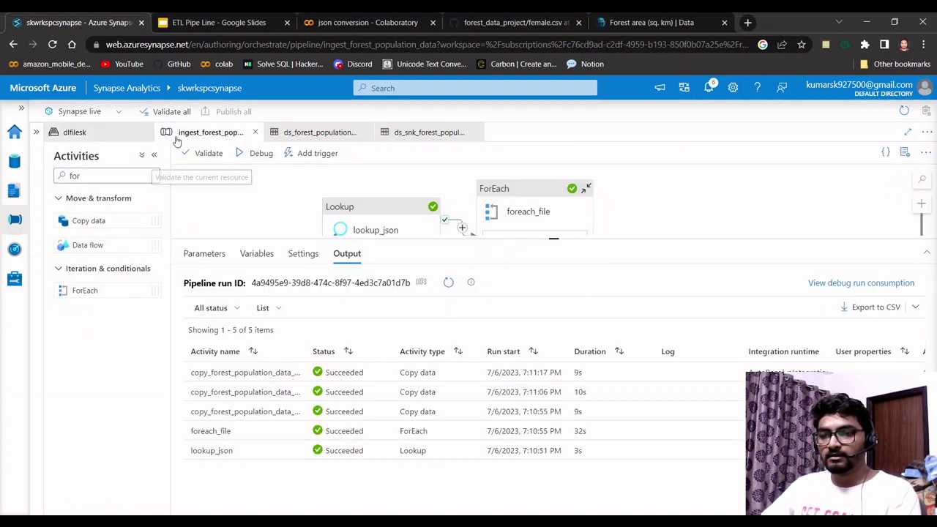
left_click(113, 137)
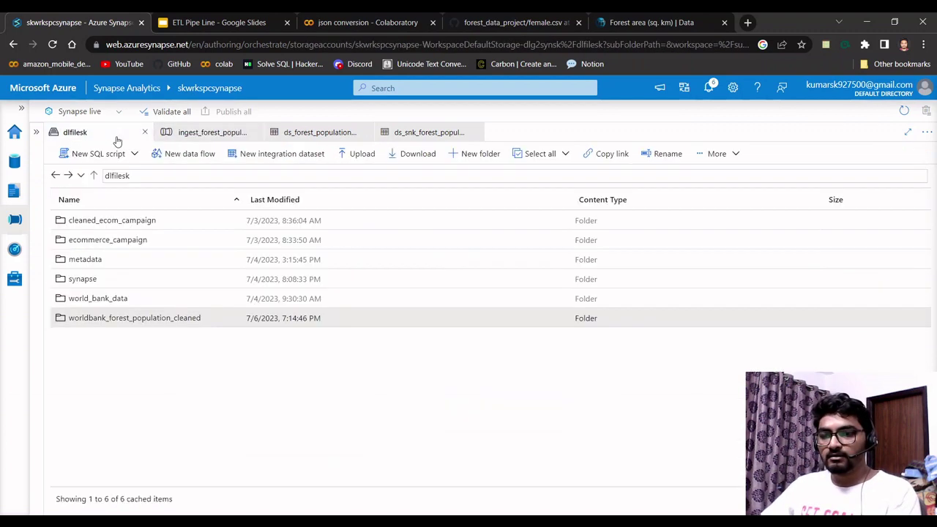
double_click(81, 299)
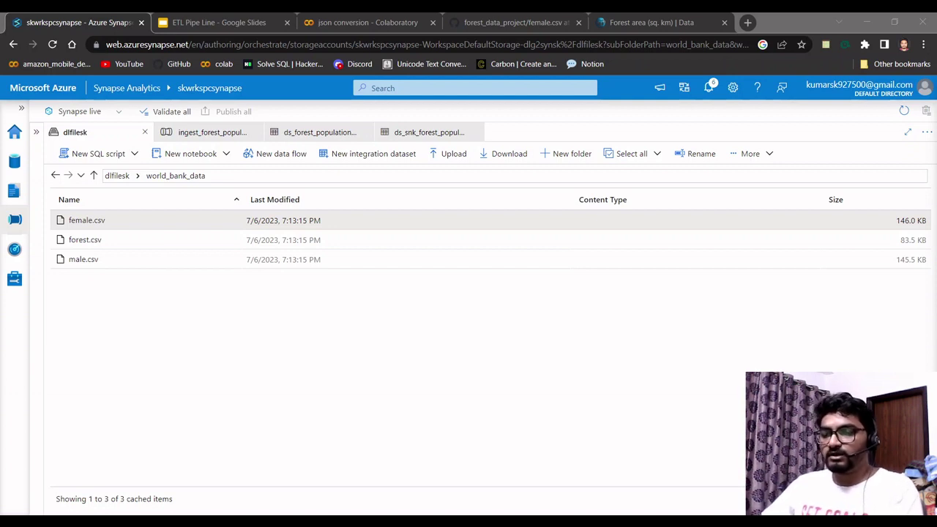
left_click(197, 22)
left_click(66, 314)
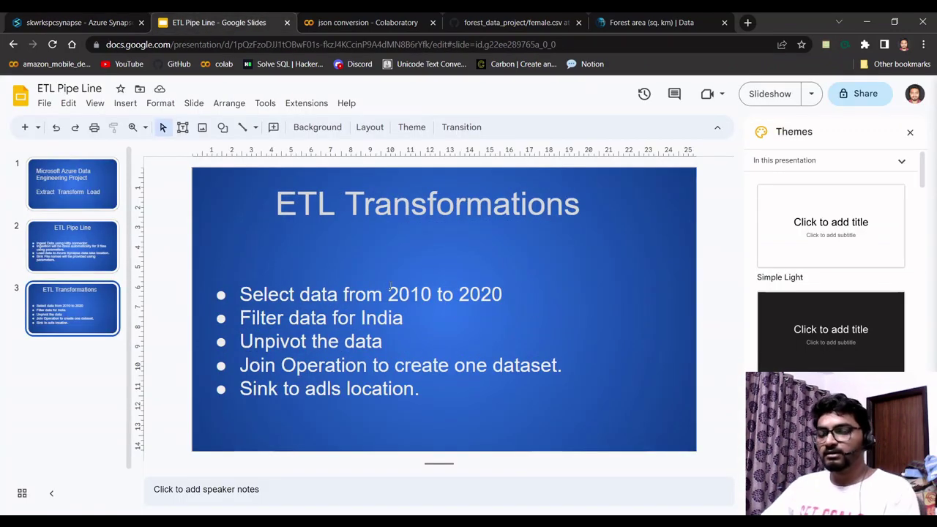
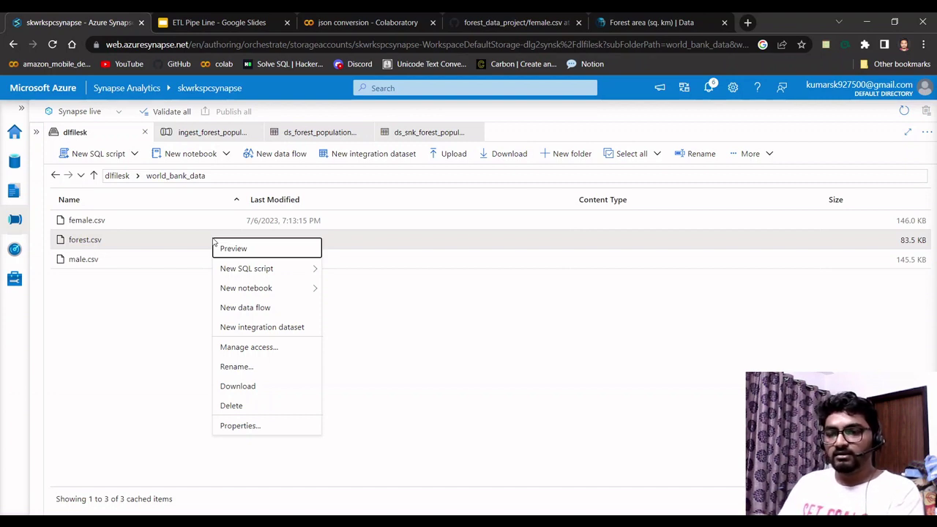
Start a new data flow from forest.csv in world_bank_data and name it forest_population_transfromation.
left_click(117, 320)
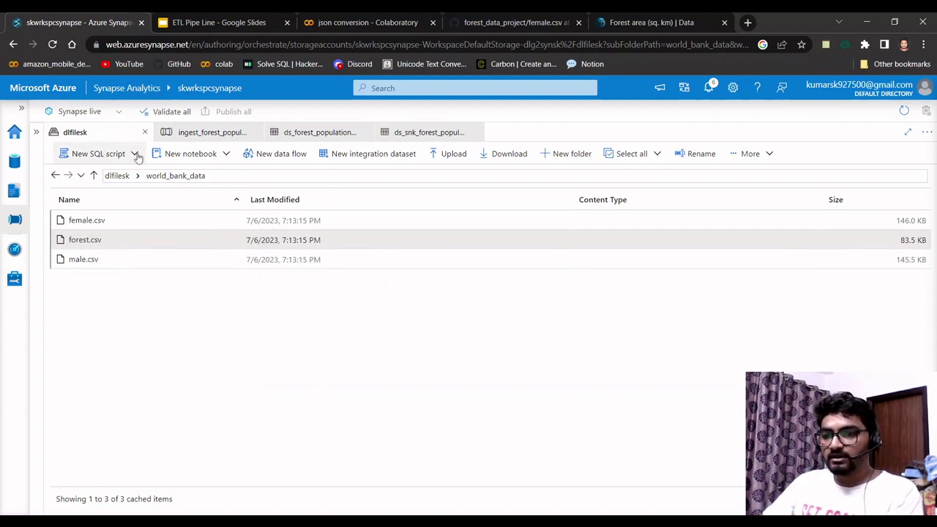
left_click(272, 155)
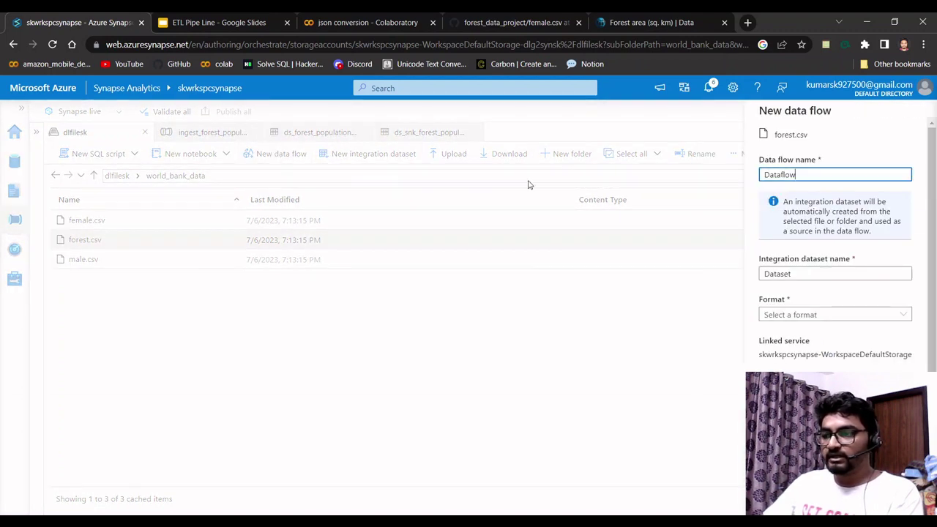
double_click(799, 173)
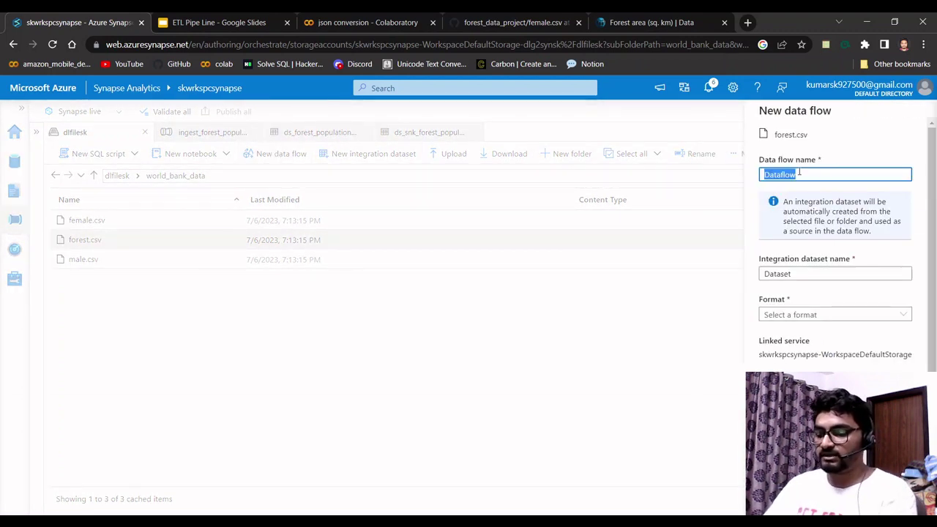
key("BackSpace")
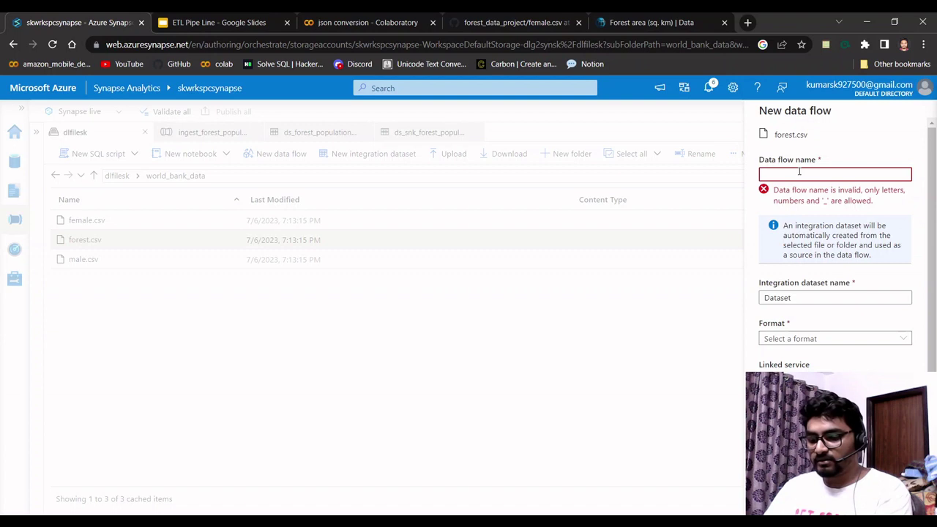
type("forest_")
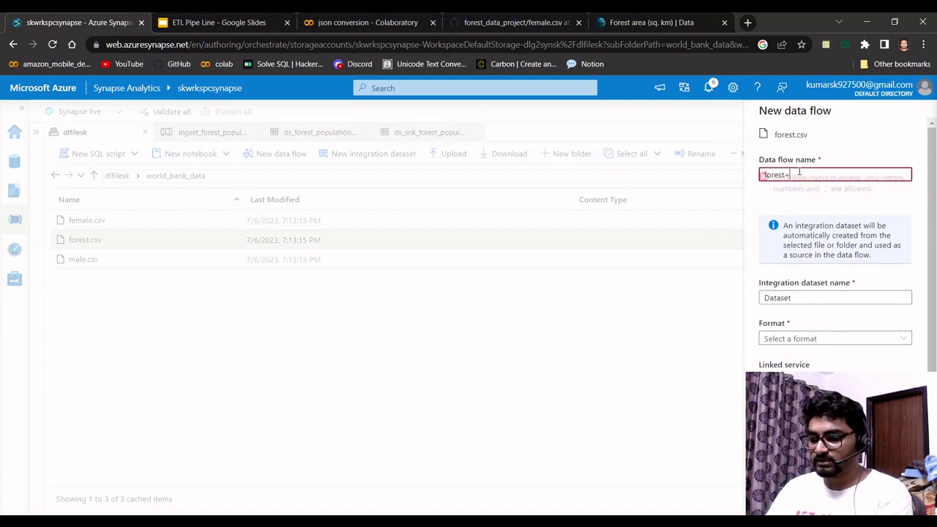
type("pop")
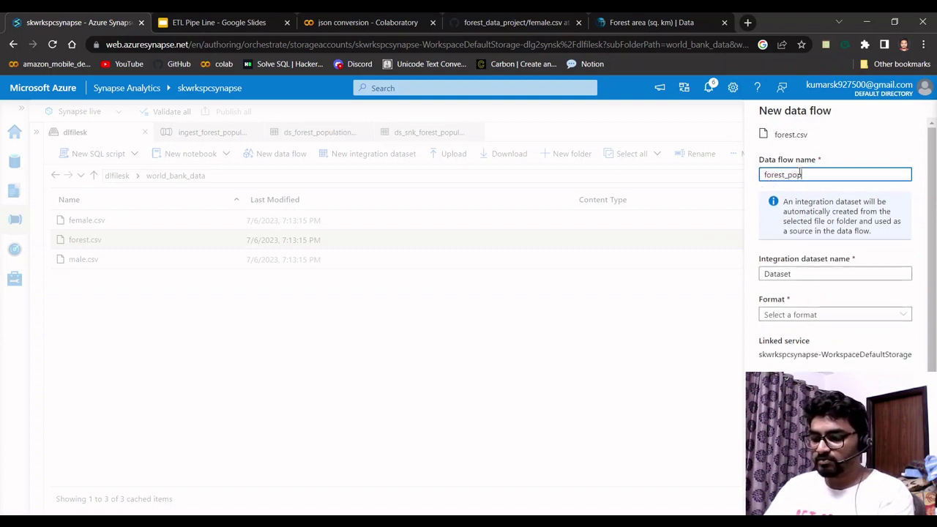
type("ulation_t")
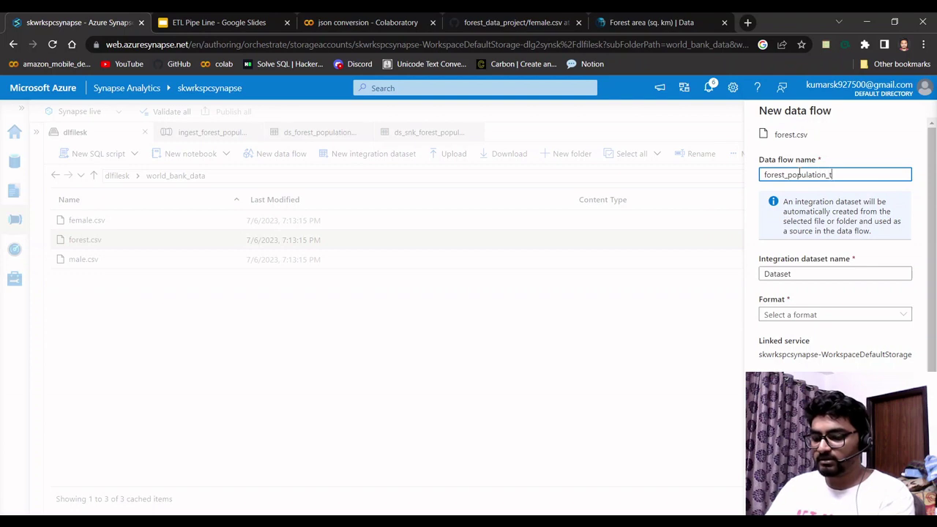
type("ransfromatio")
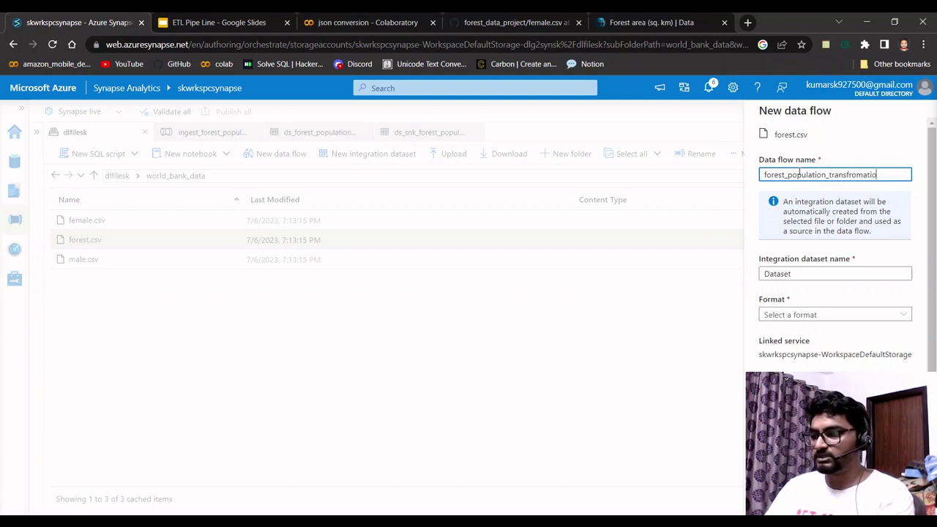
type("n")
Name the integration dataset ds_forest, set its format to DelimitedText, and create the data flow.
double_click(799, 275)
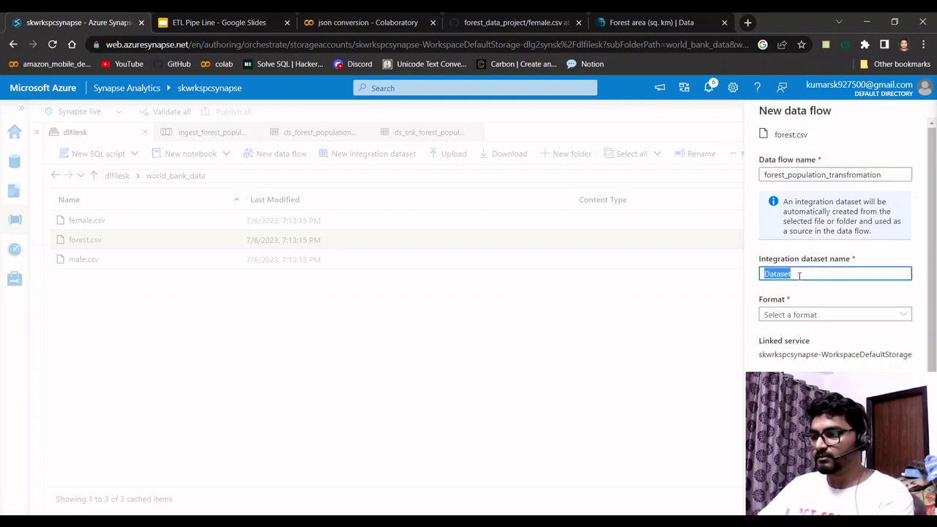
key("BackSpace")
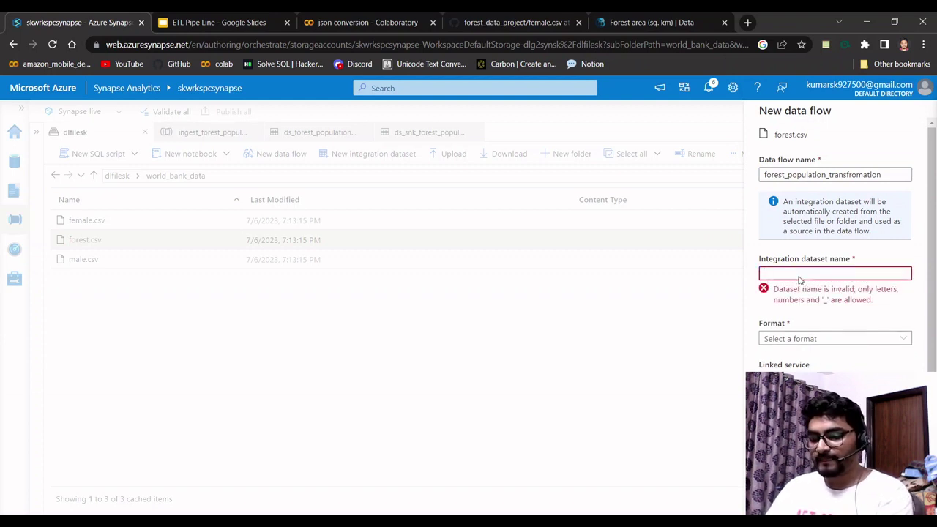
type("ds_forest")
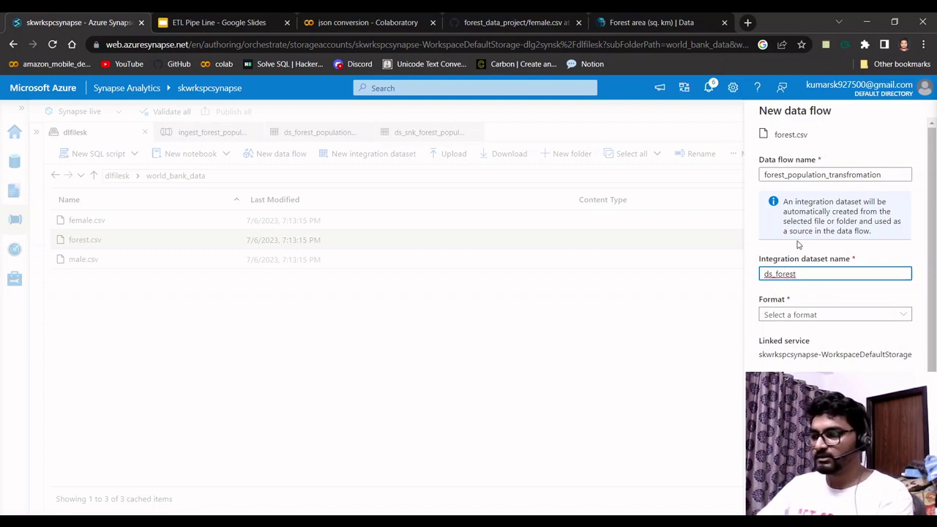
left_click(802, 315)
left_click(798, 408)
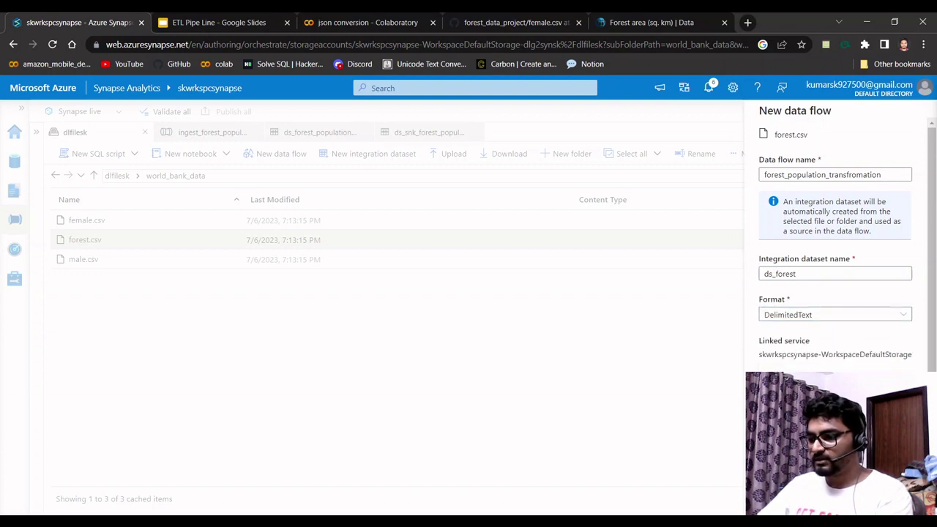
left_click(770, 503)
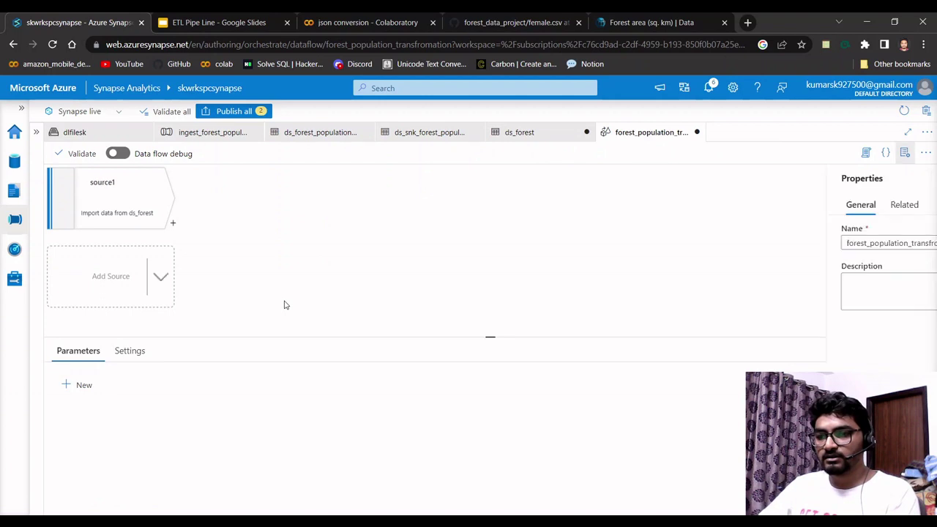
Rename the output stream of the data flow's forest source to forestarea.
left_click(103, 207)
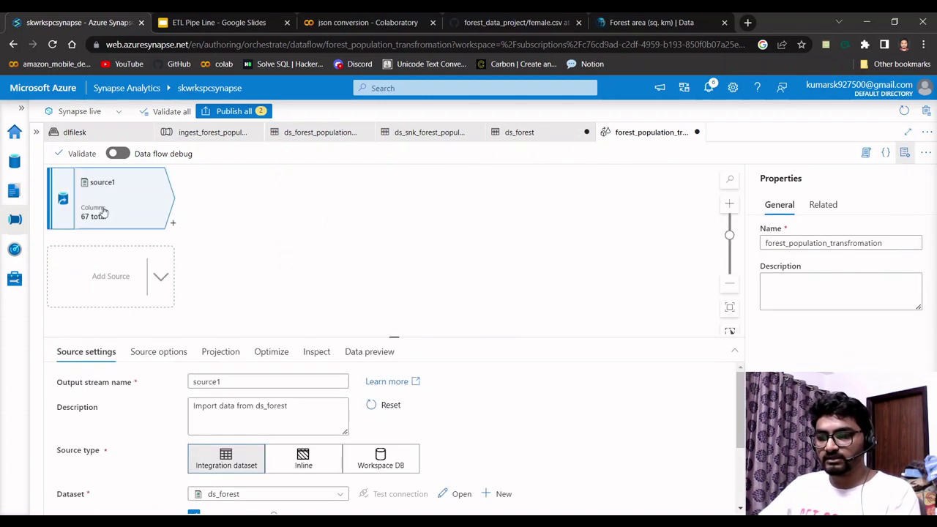
double_click(225, 381)
type("forest")
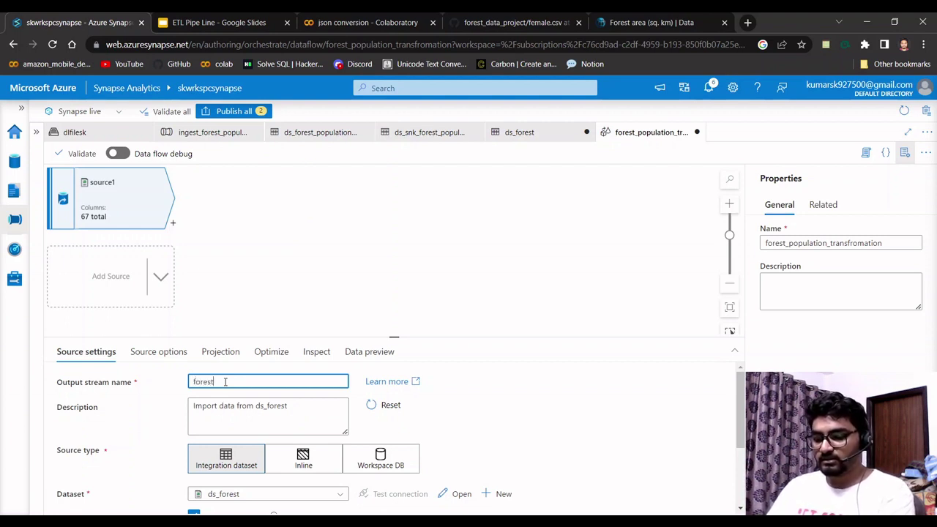
type("_p")
key("BackSpace")
key("BackSpace")
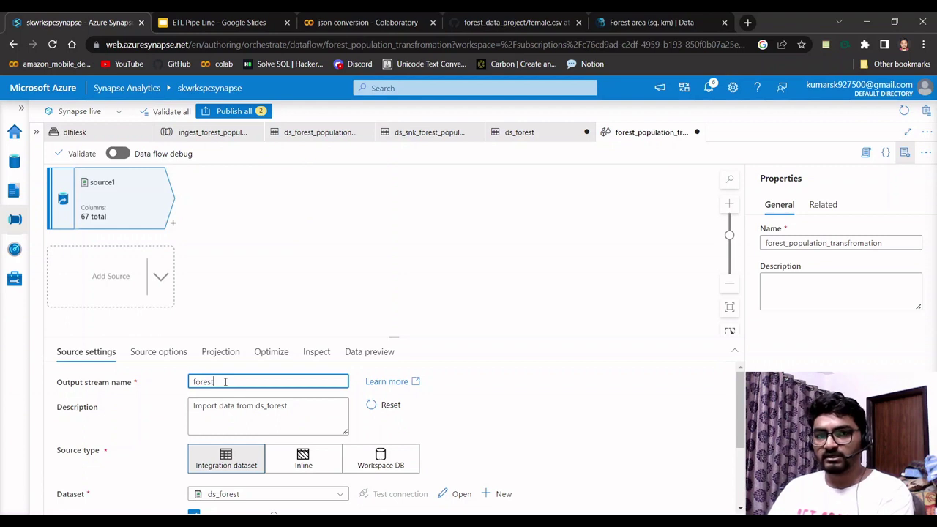
type("area")
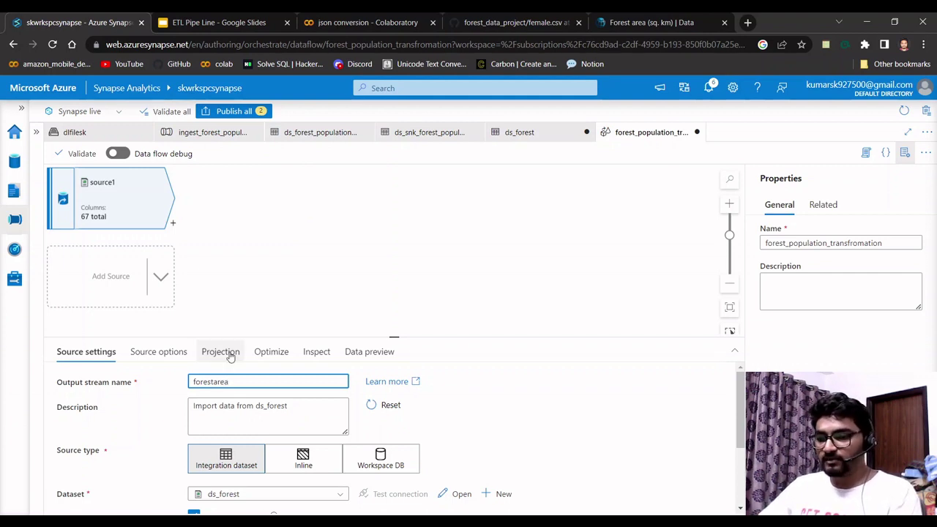
Look over the forest source's dataset, schema and sampling settings, and open its source options.
scroll(256, 407, "down", 1)
scroll(256, 406, "down", 1)
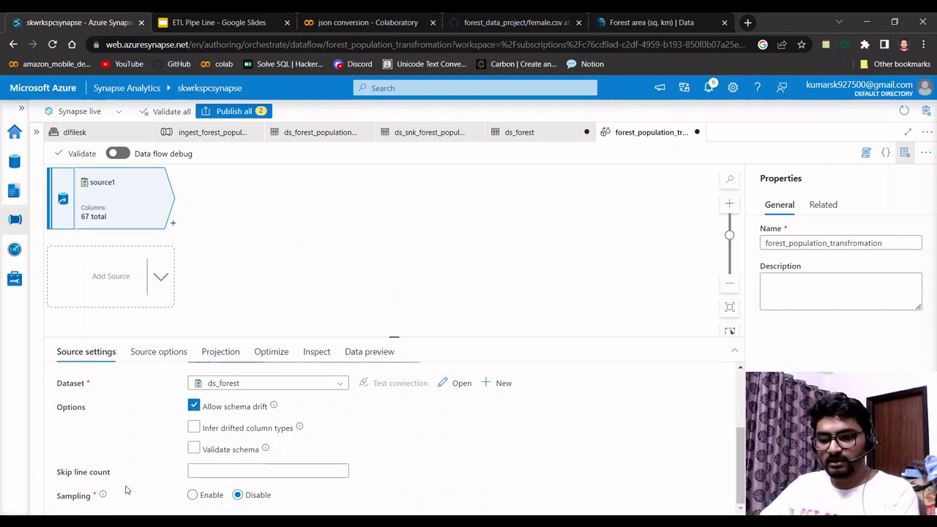
scroll(331, 469, "up", 3)
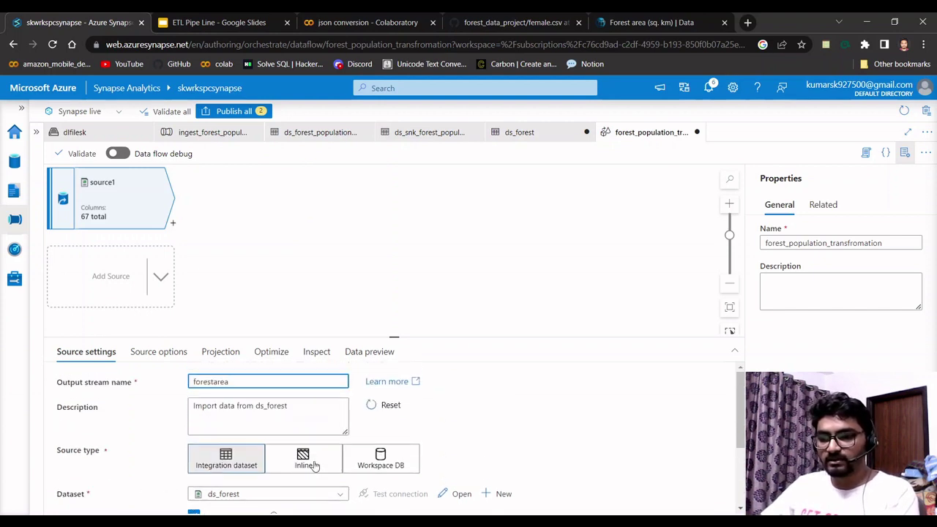
left_click(144, 354)
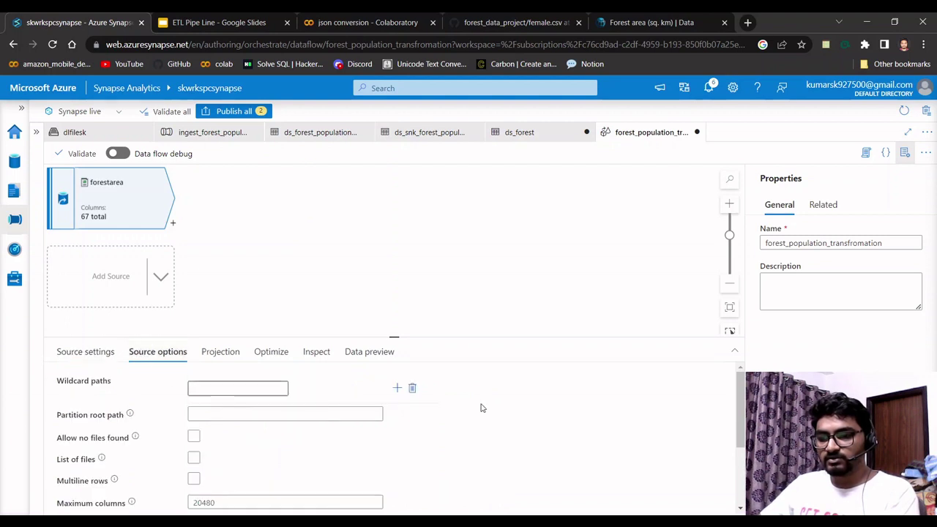
Look over the forestarea source's remaining options and examine the column names and types in its projection.
scroll(521, 403, "down", 2)
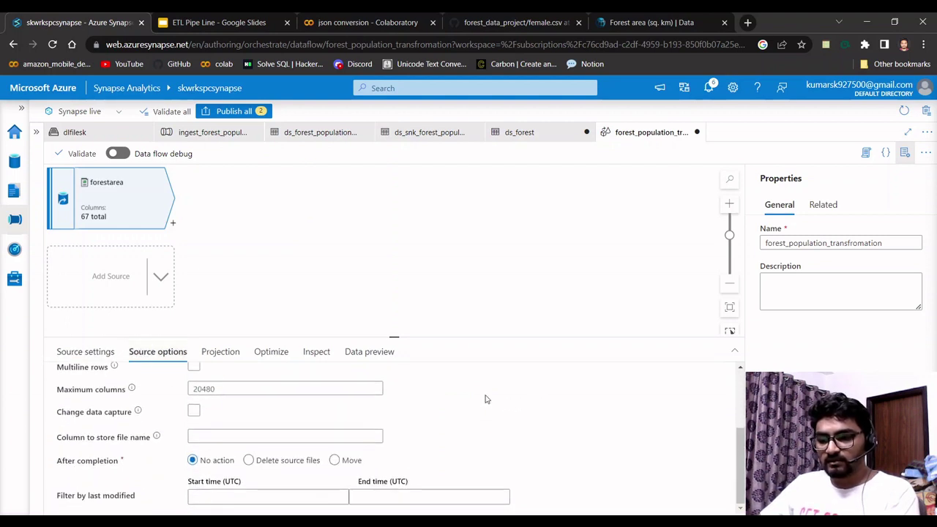
scroll(258, 483, "up", 3)
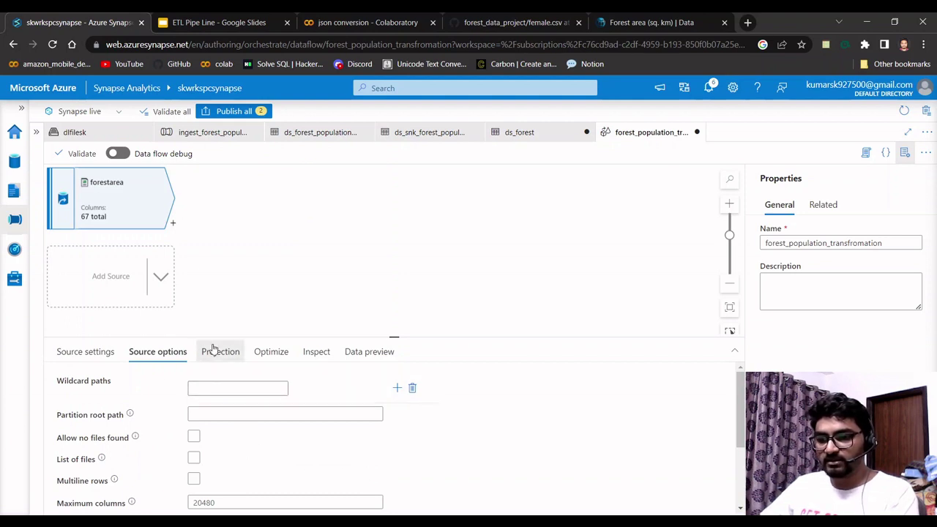
left_click(213, 349)
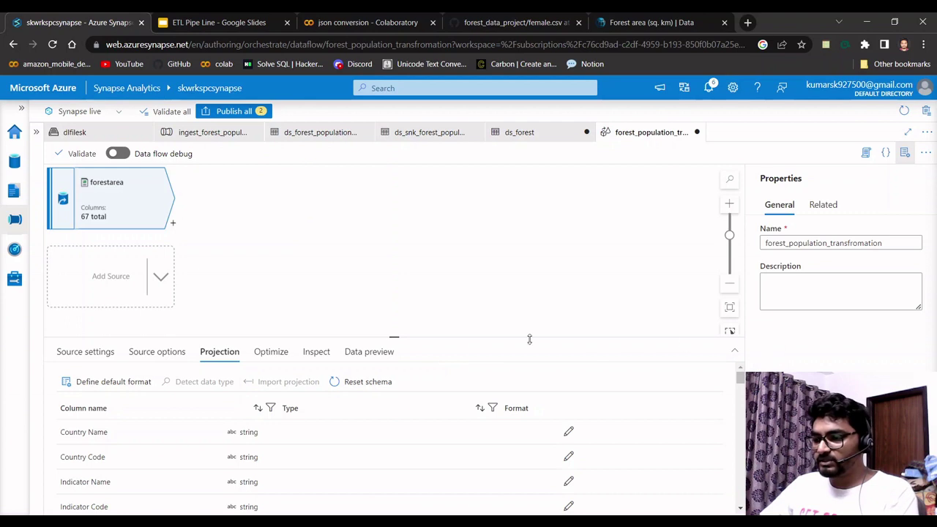
left_click_drag(393, 337, 394, 240)
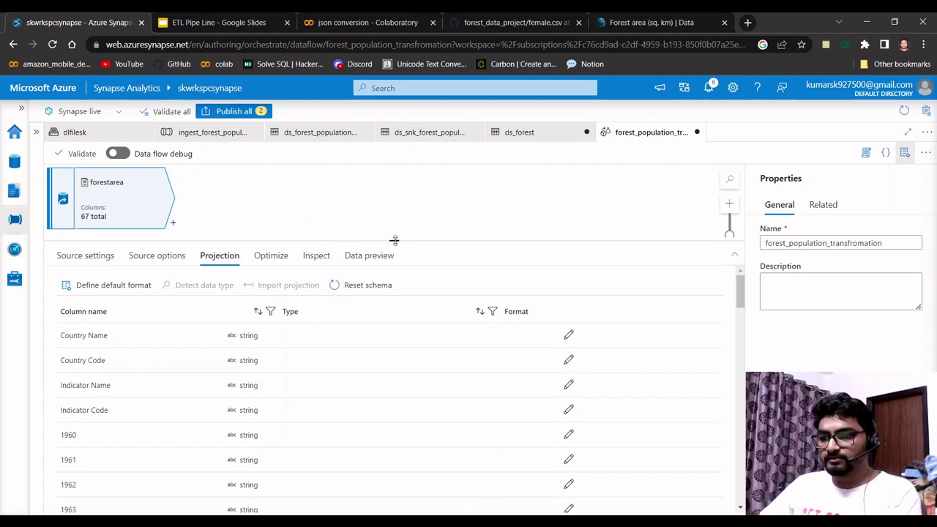
left_click_drag(393, 241, 393, 269)
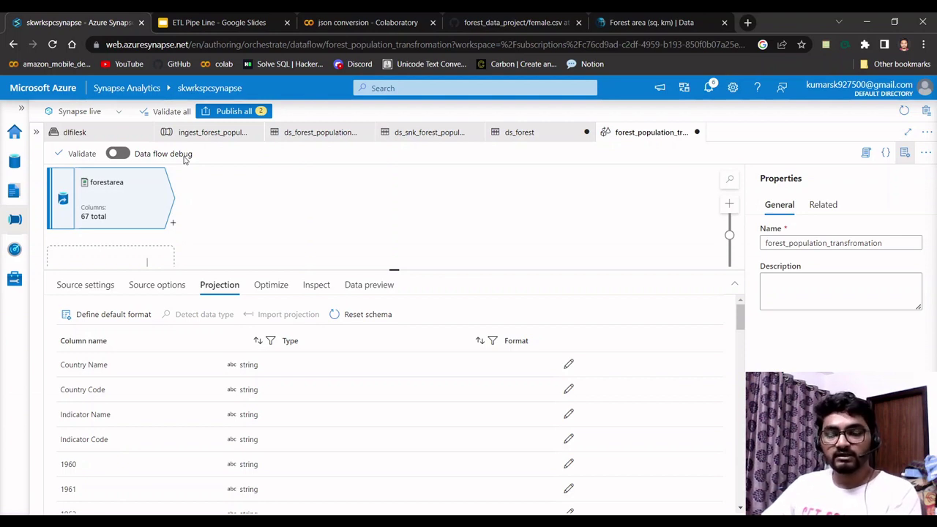
Turn on data flow debug with AutoResolveIntegrationRuntime and a debug time to live of 1 hour.
left_click(117, 154)
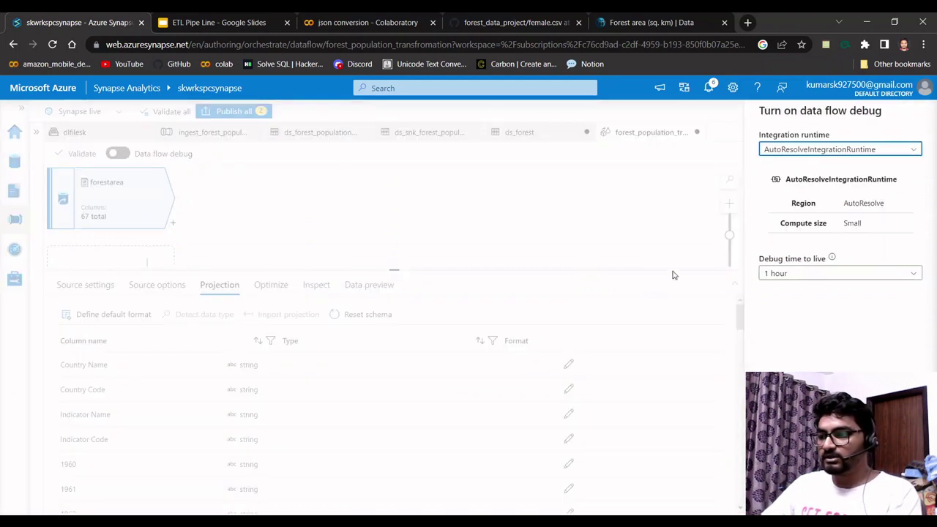
left_click(832, 258)
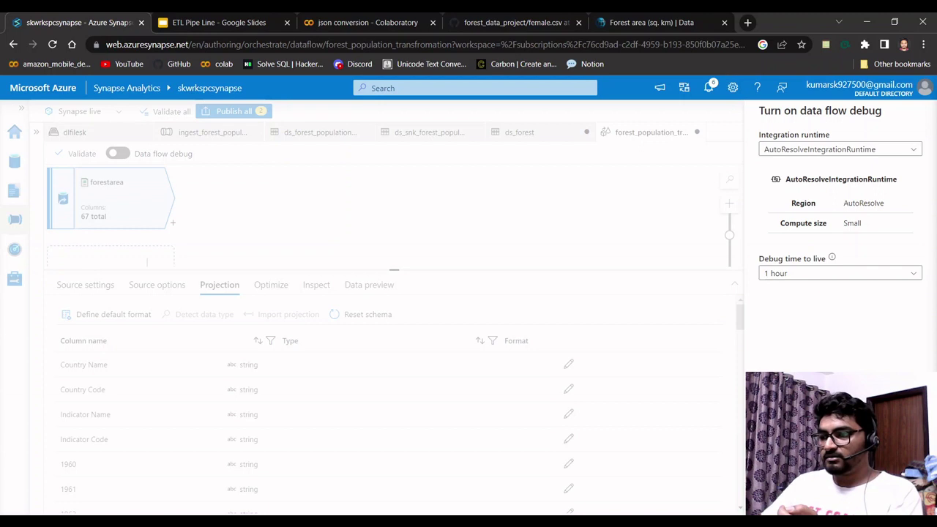
left_click(772, 505)
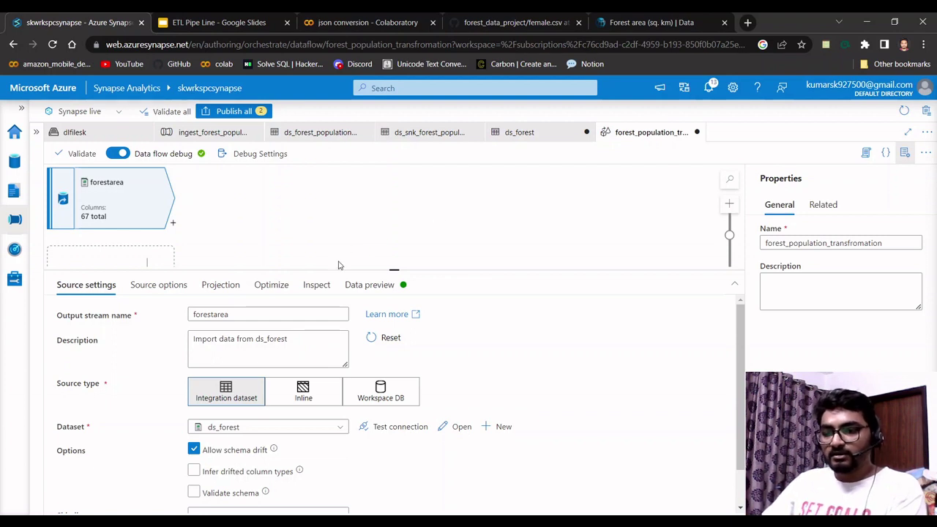
Detect the data types of the forestarea source's columns and review the types assigned across the year columns in the projection.
left_click(224, 284)
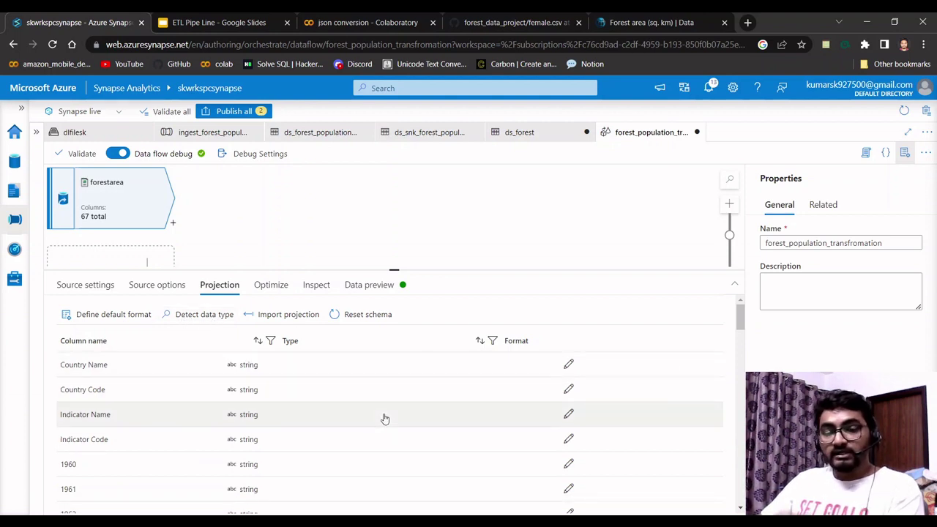
left_click(183, 314)
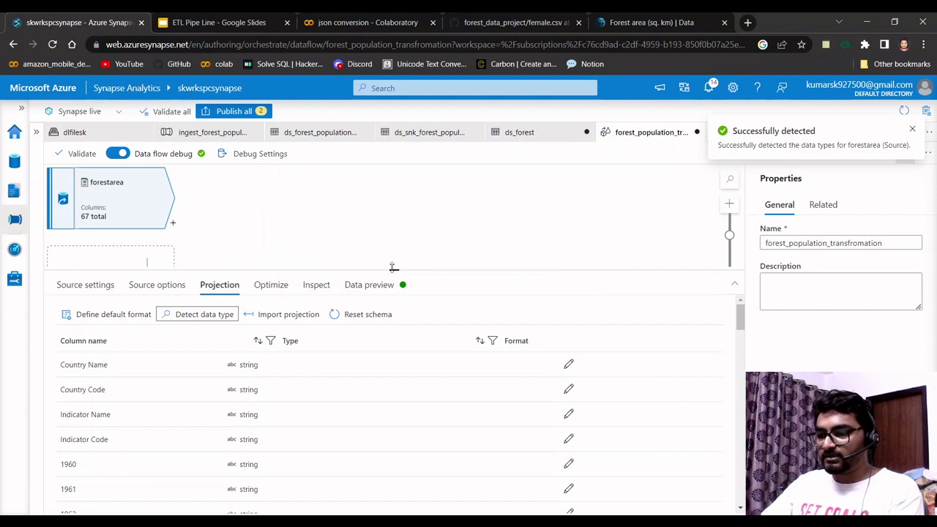
scroll(390, 308, "down", 3)
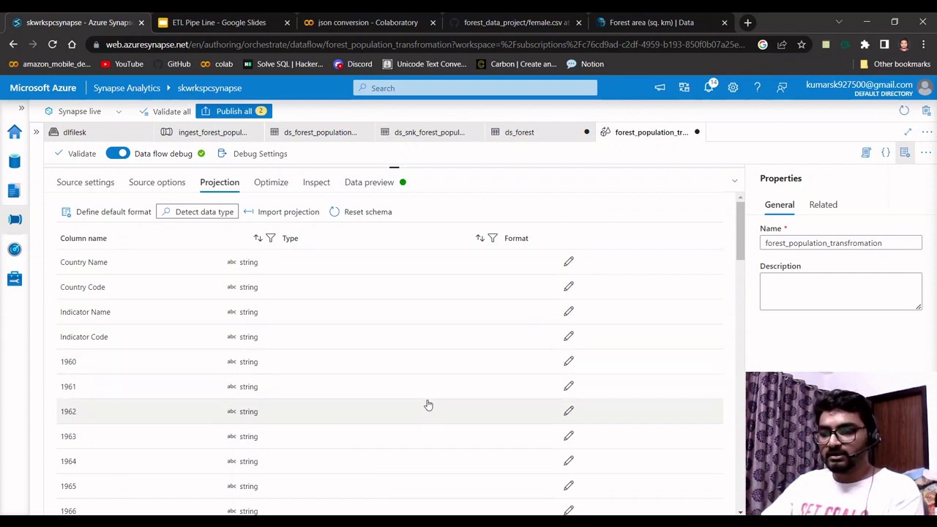
scroll(428, 404, "down", 2)
scroll(429, 405, "down", 8)
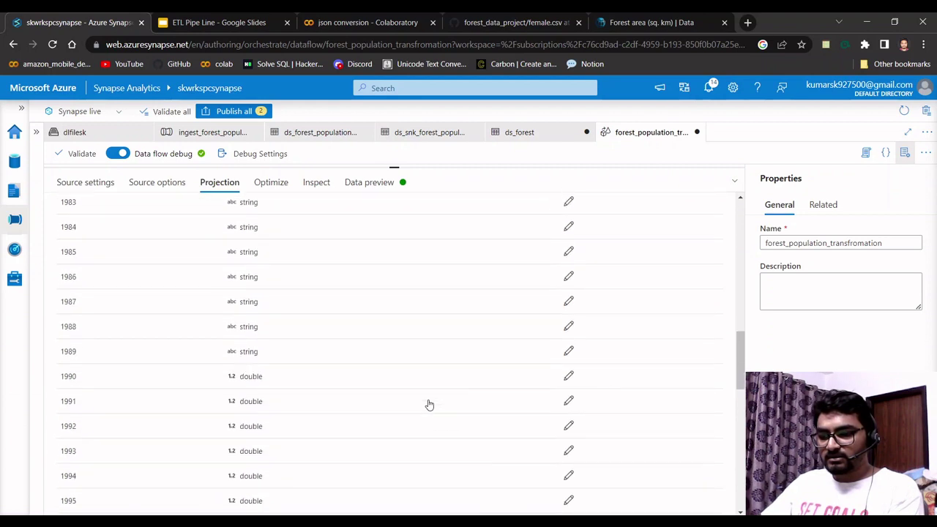
left_click(676, 328)
scroll(677, 329, "up", 8)
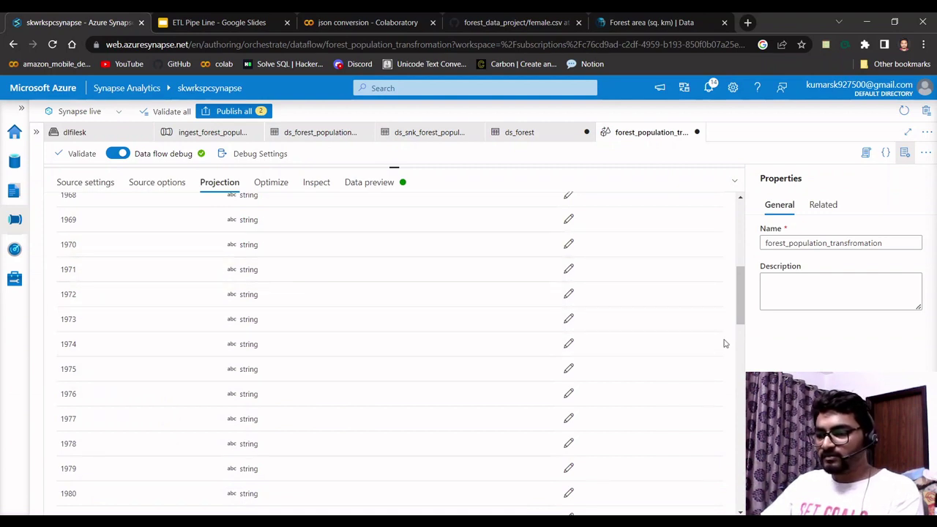
scroll(680, 348, "up", 7)
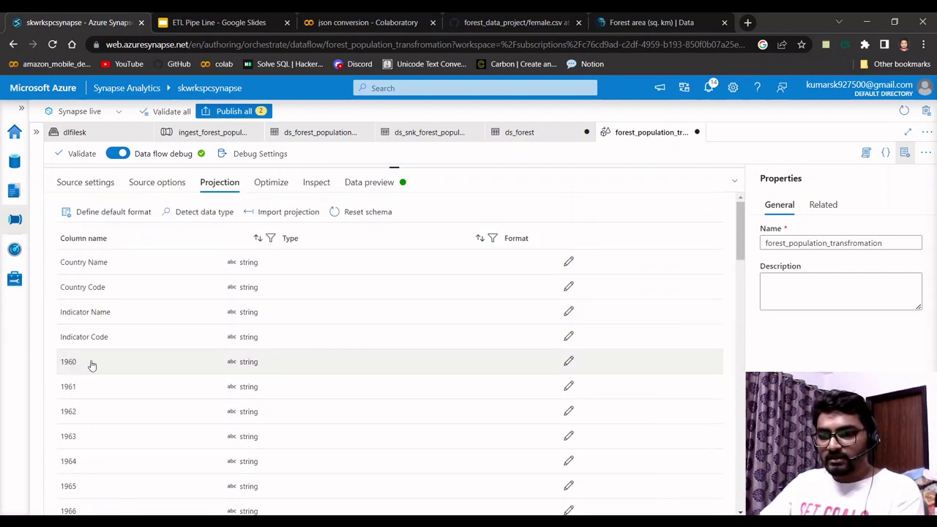
Review the data types of the forestarea source's projected columns, from Country Name through the year 2022.
scroll(471, 387, "down", 5)
scroll(296, 383, "down", 2)
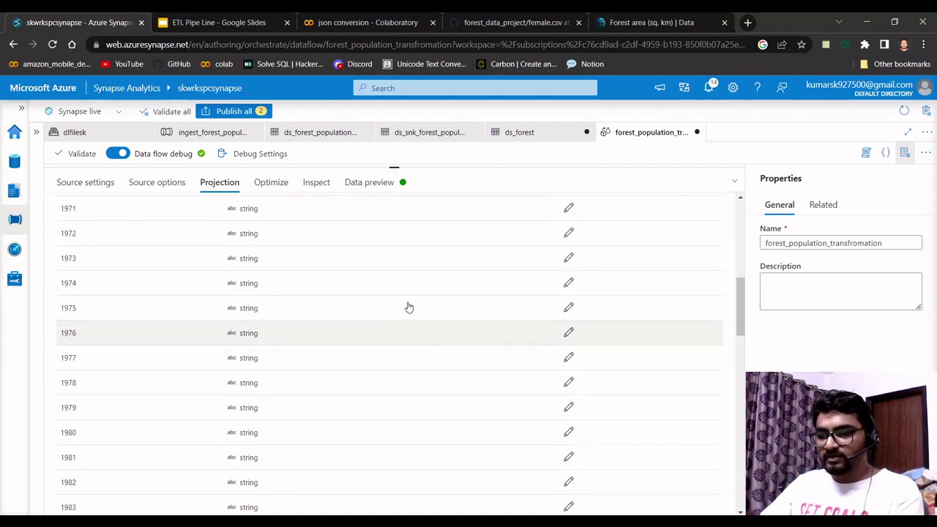
scroll(449, 321, "down", 4)
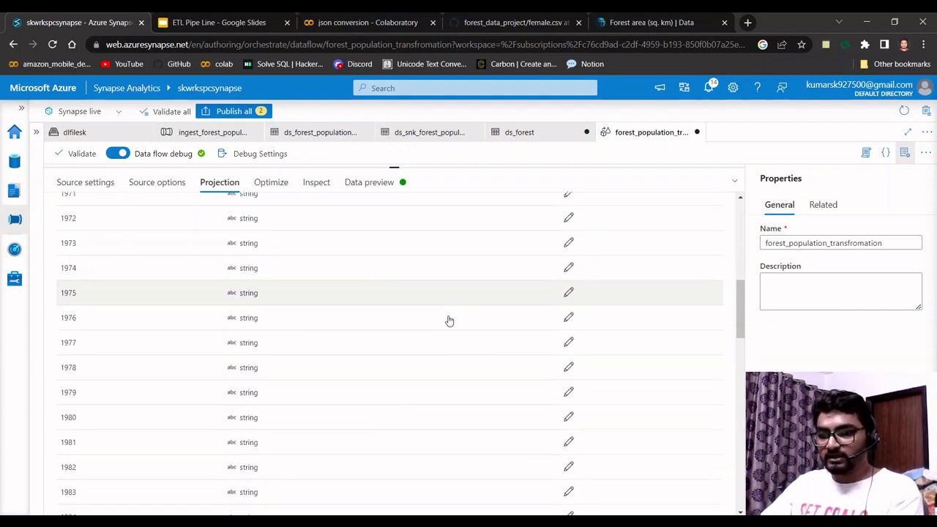
left_click(569, 376)
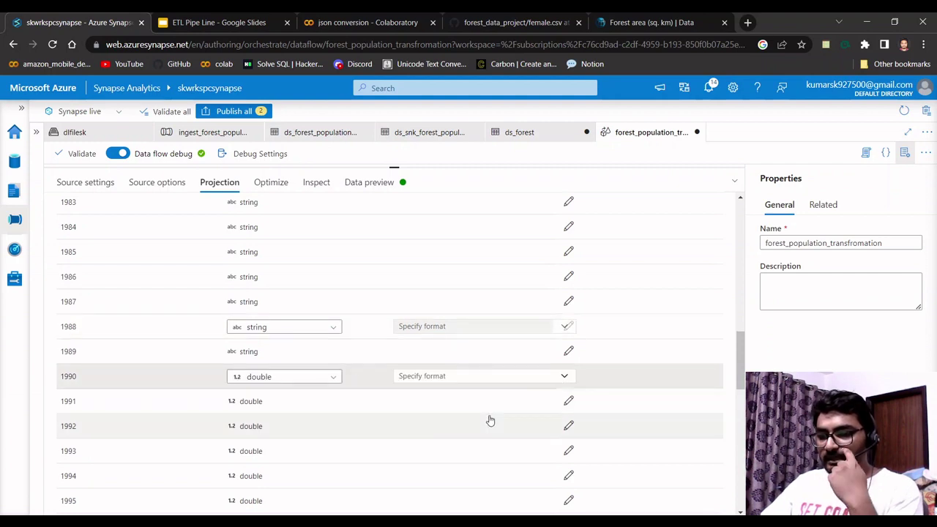
scroll(688, 380, "down", 9)
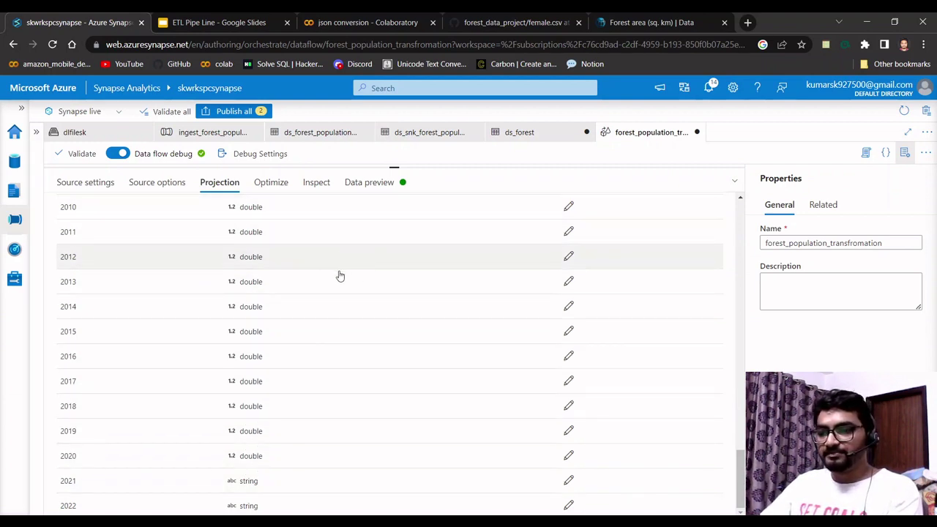
scroll(337, 276, "up", 4)
scroll(337, 277, "up", 15)
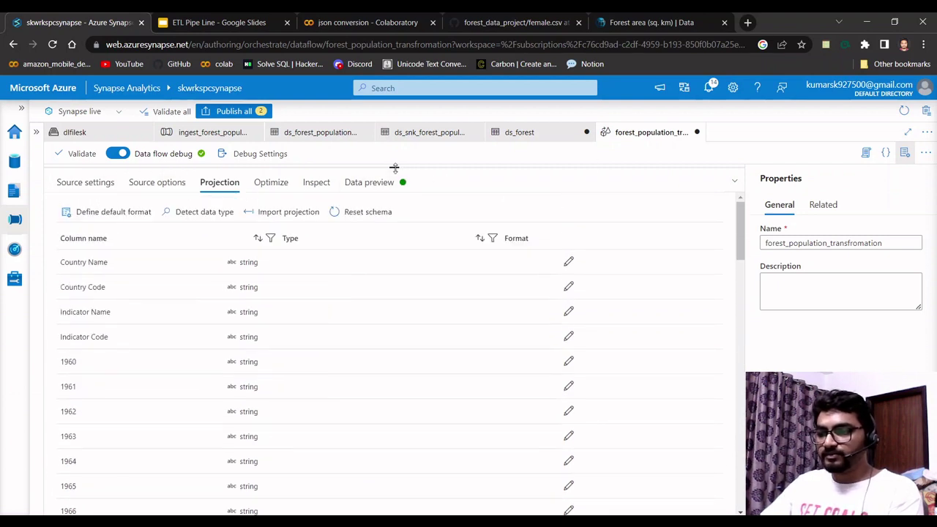
Load the data preview of the forestarea source and enlarge the preview area to inspect its rows.
left_click_drag(394, 167, 396, 333)
left_click(397, 344)
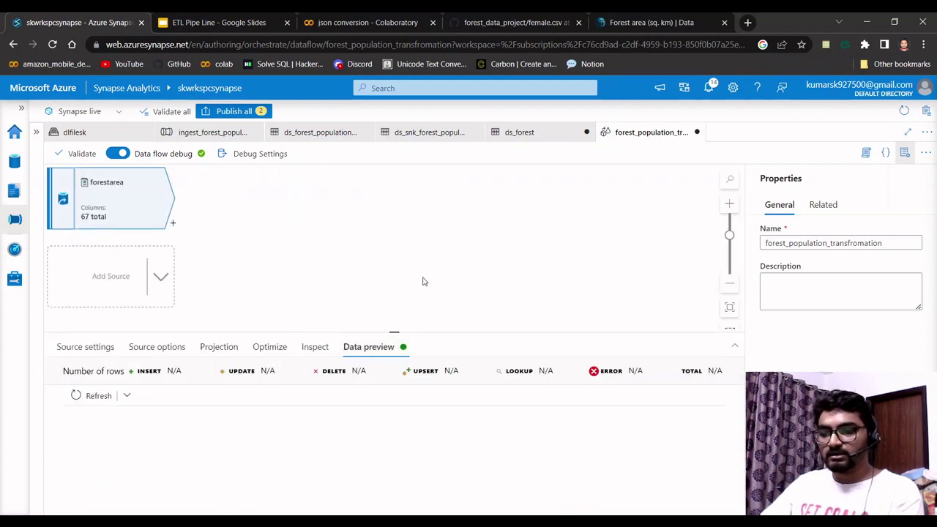
left_click(82, 395)
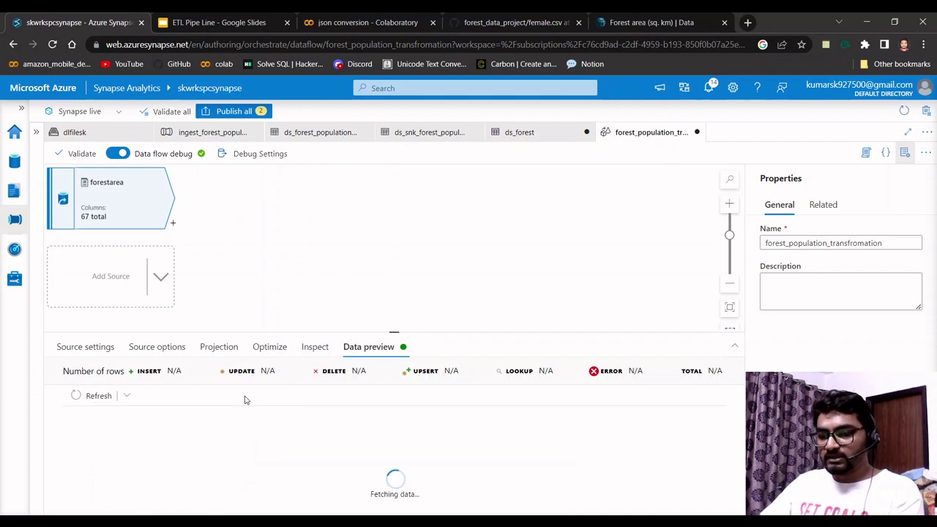
left_click_drag(394, 332, 386, 284)
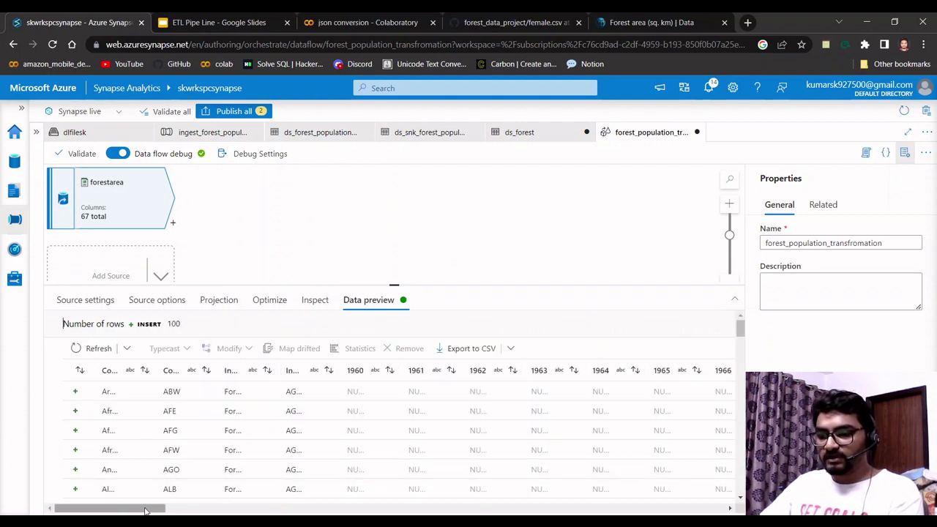
left_click_drag(145, 511, 104, 513)
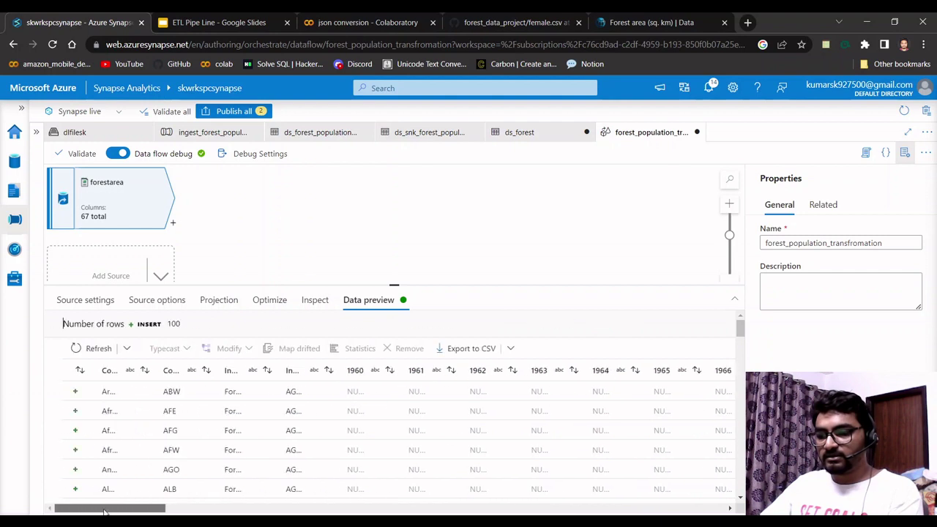
Add a Filter transformation after the forestarea source and enlarge its settings area.
left_click(173, 225)
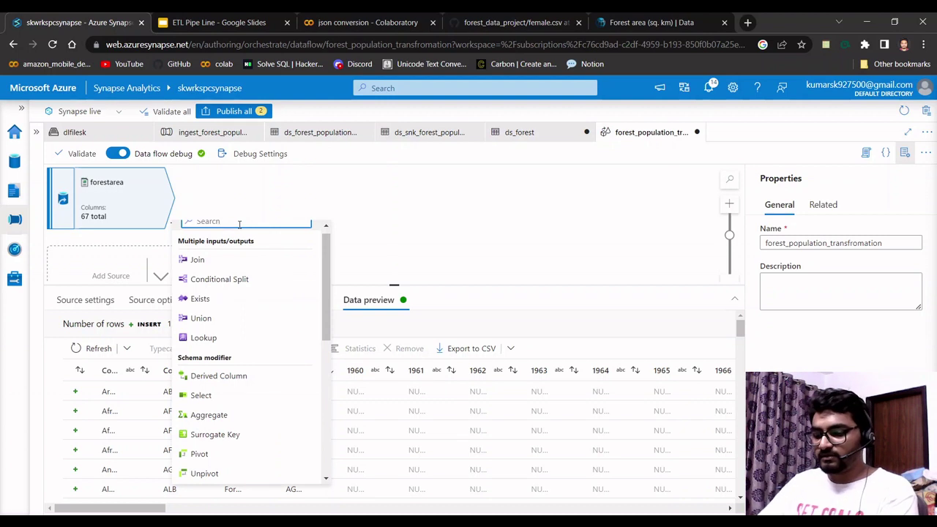
type("filter")
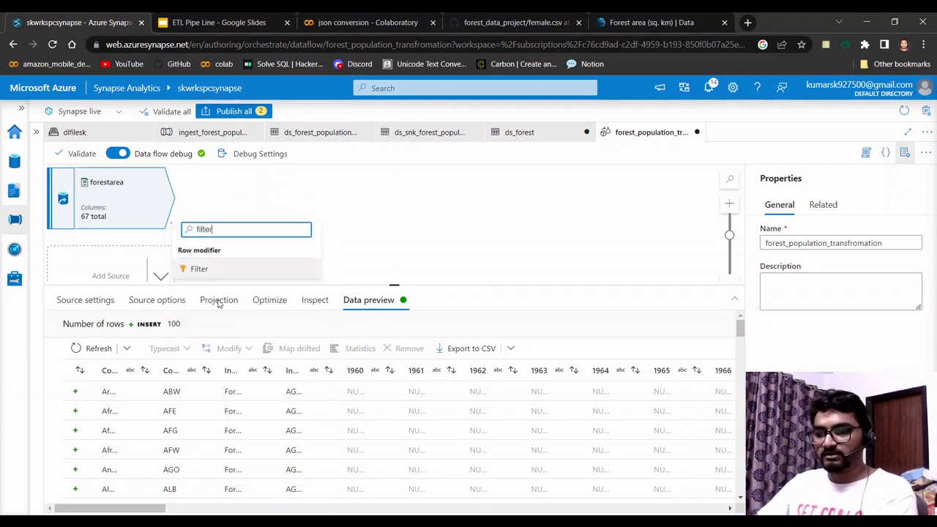
left_click(188, 269)
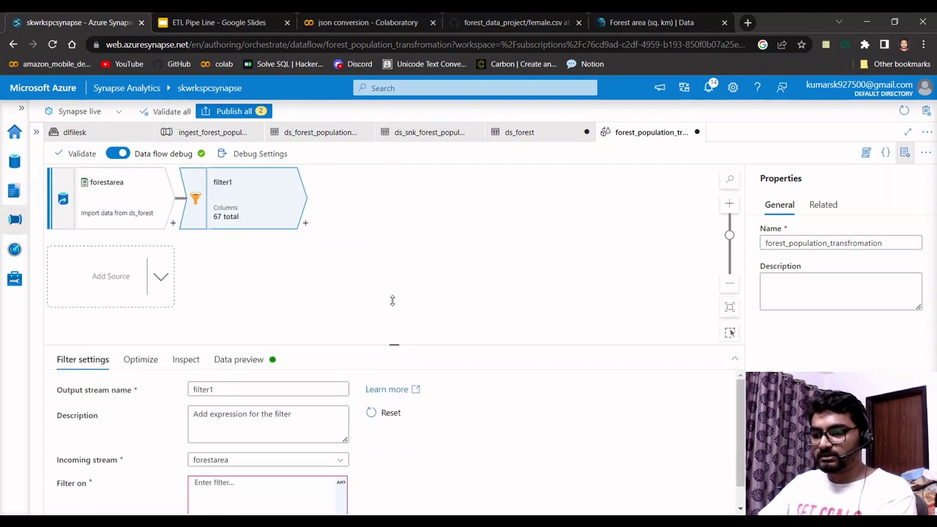
left_click_drag(392, 300, 393, 292)
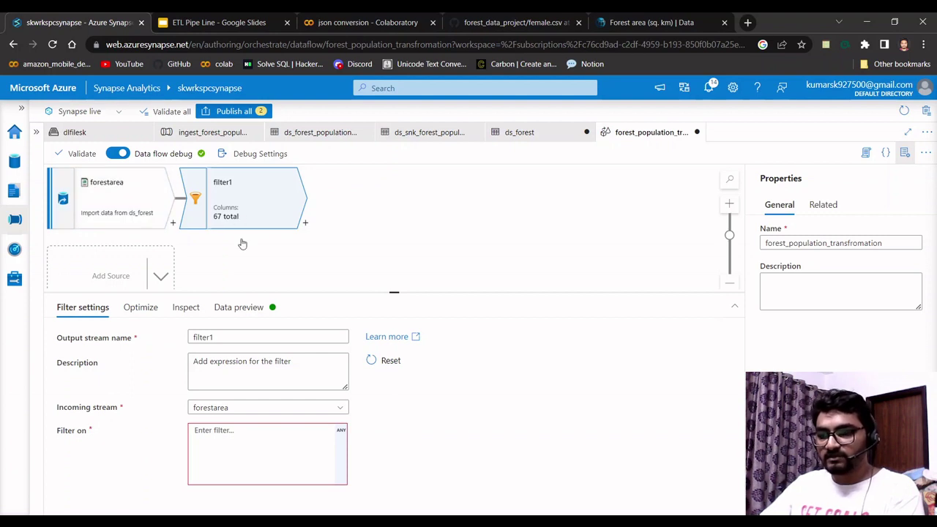
Name the filter's output stream filterindiaforestarea.
double_click(217, 337)
type("filter")
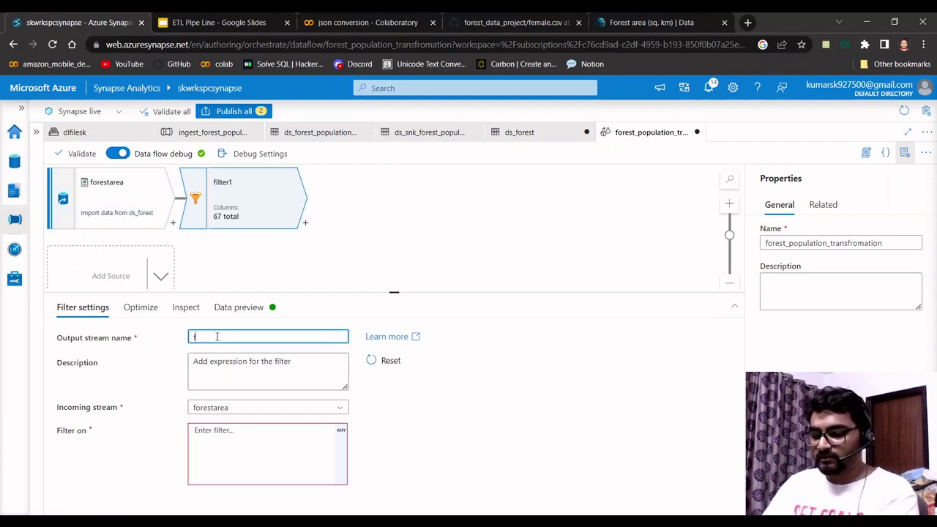
type("India")
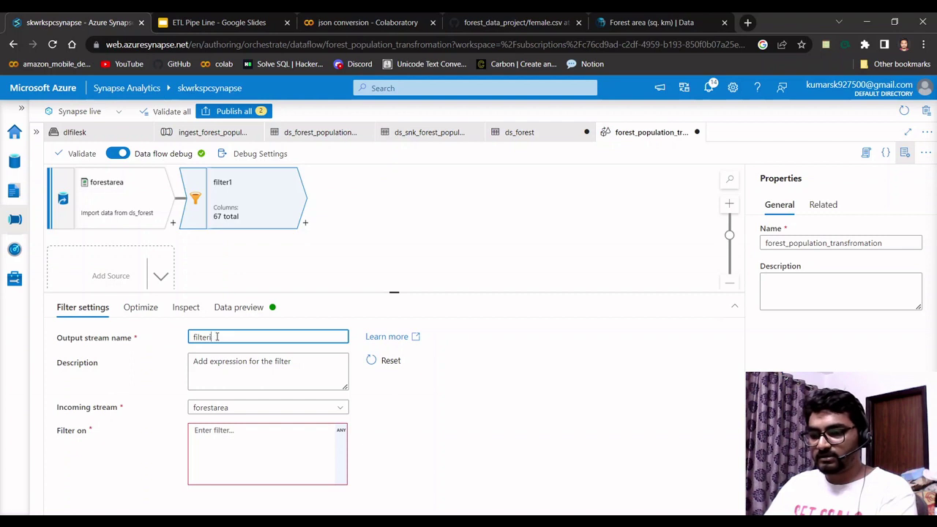
type("fore")
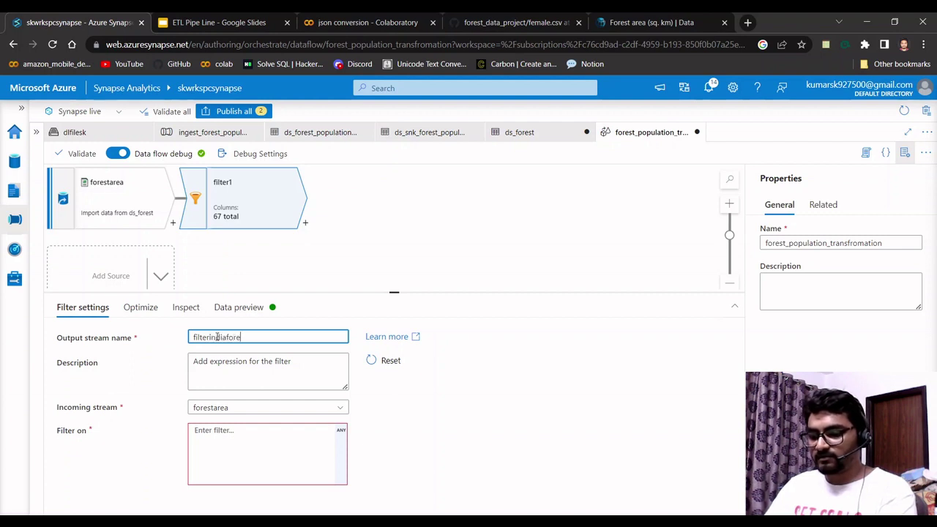
type("starea")
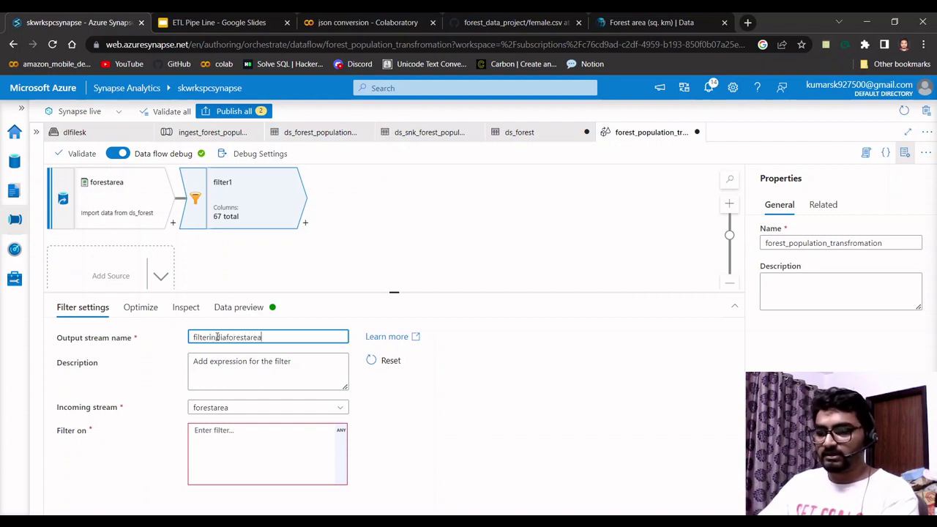
Build the filter expression {Country Name}=='India' in the expression builder and save it.
left_click(251, 443)
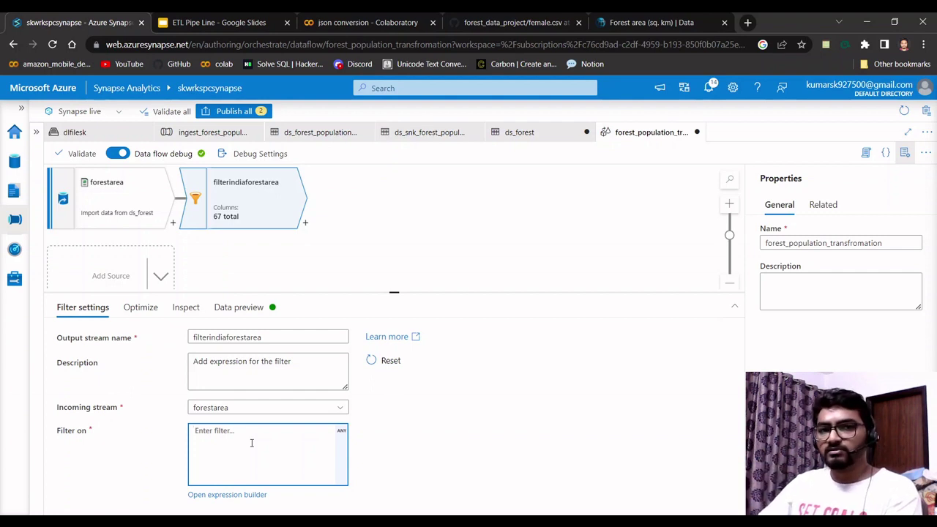
left_click(226, 496)
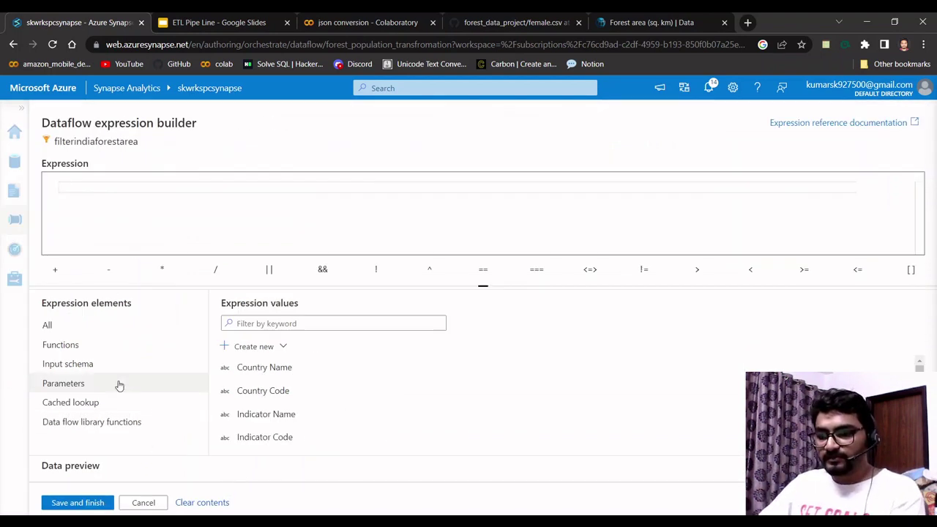
left_click(286, 370)
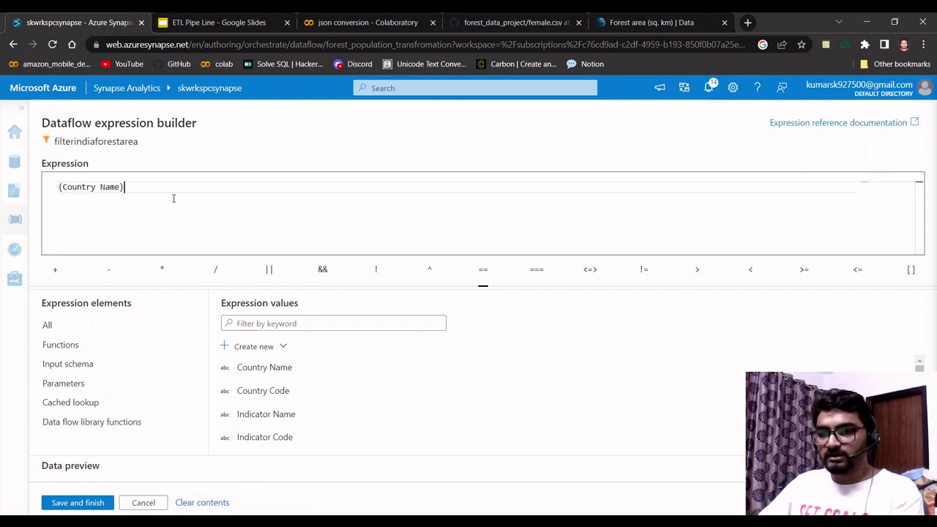
type("=='I")
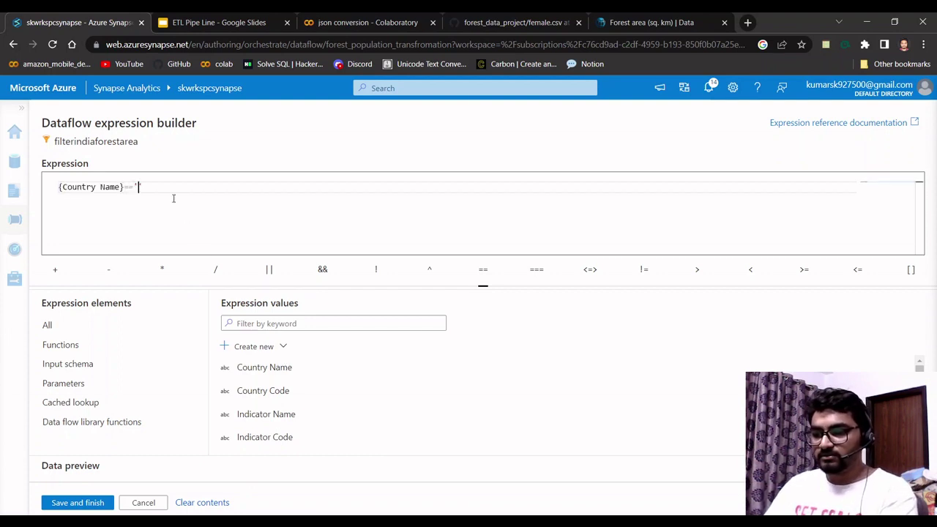
type("ndia")
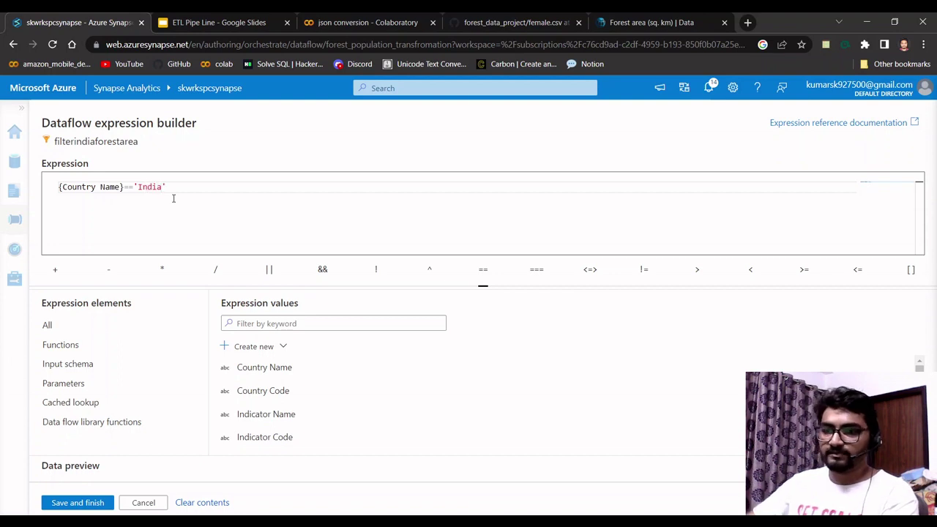
left_click(64, 502)
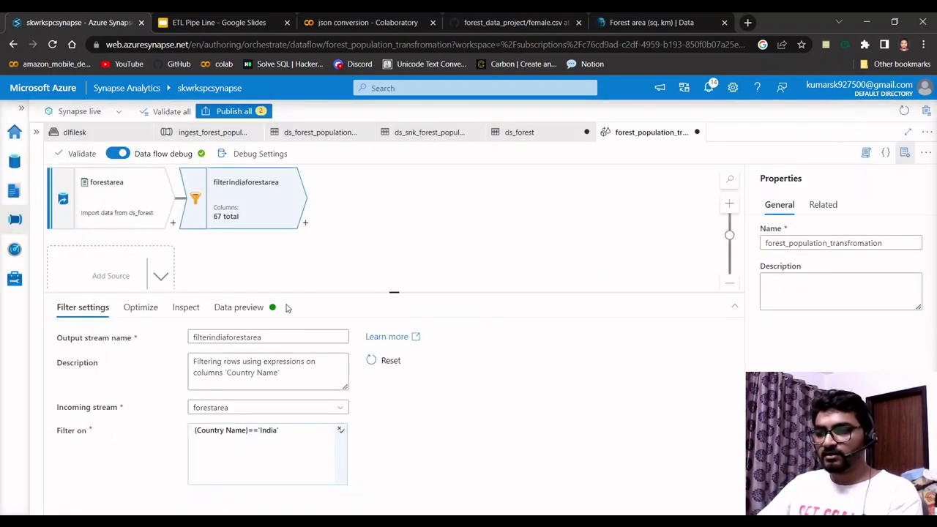
Load the data preview of filterindiaforestarea to check the filtered rows.
left_click(225, 308)
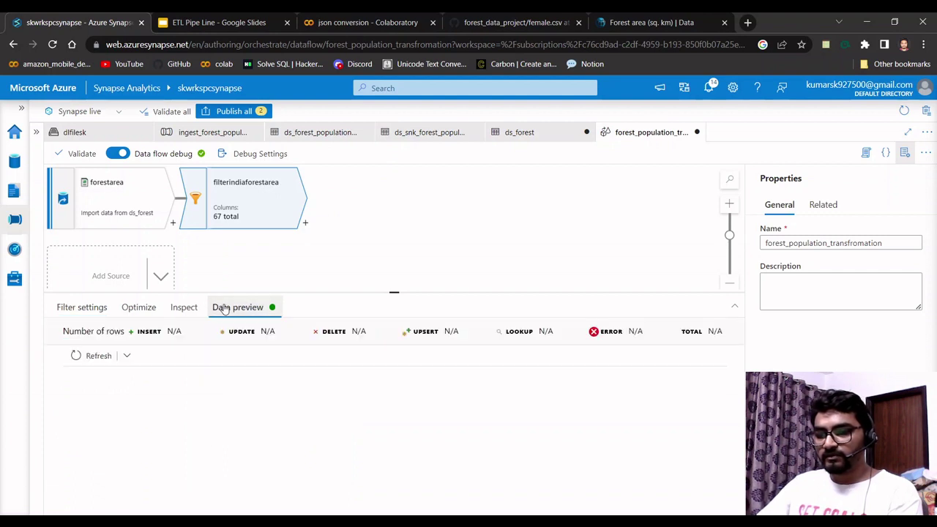
left_click(88, 355)
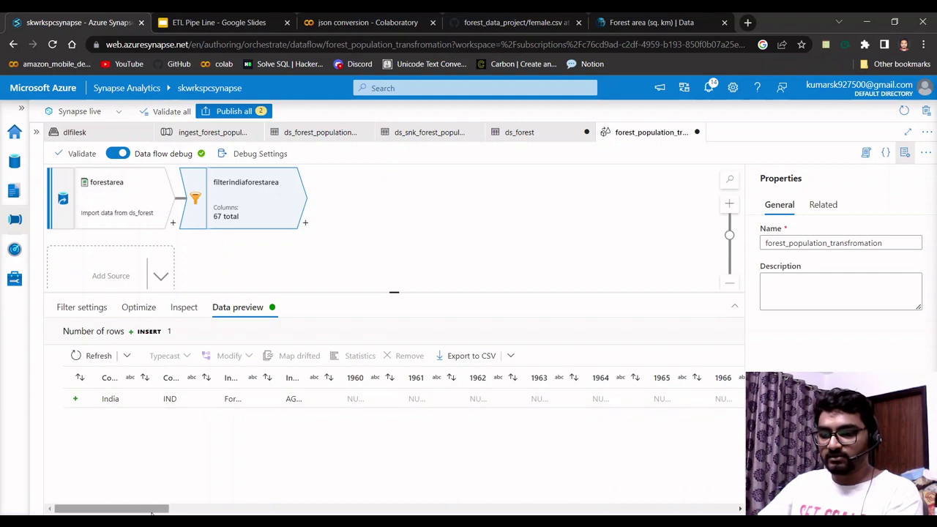
mouse_move(152, 515)
left_mouse_down()
mouse_move(407, 515)
mouse_move(151, 514)
left_mouse_up()
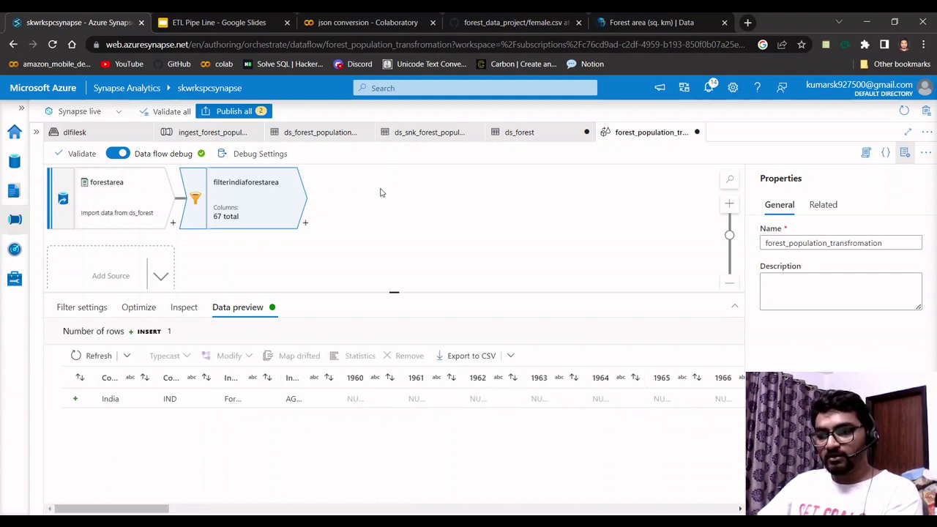
Add a Select transformation after filterindiaforestarea.
left_click(306, 223)
type("select")
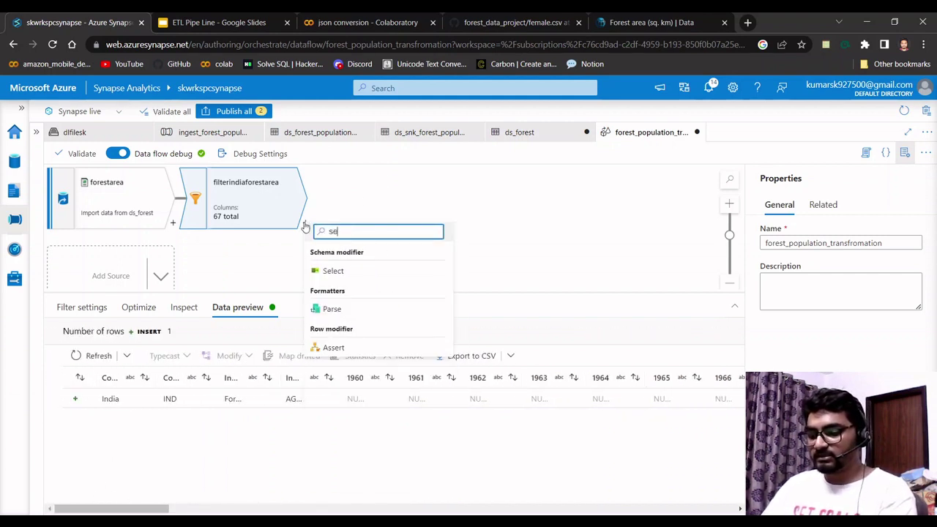
left_click(332, 271)
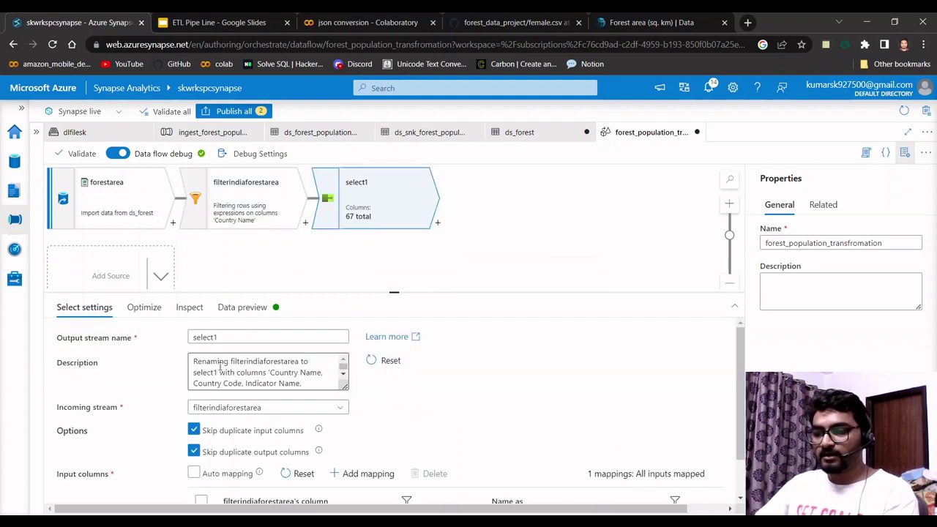
Name the Select transformation's output stream select2010to2020.
double_click(229, 337)
type("se")
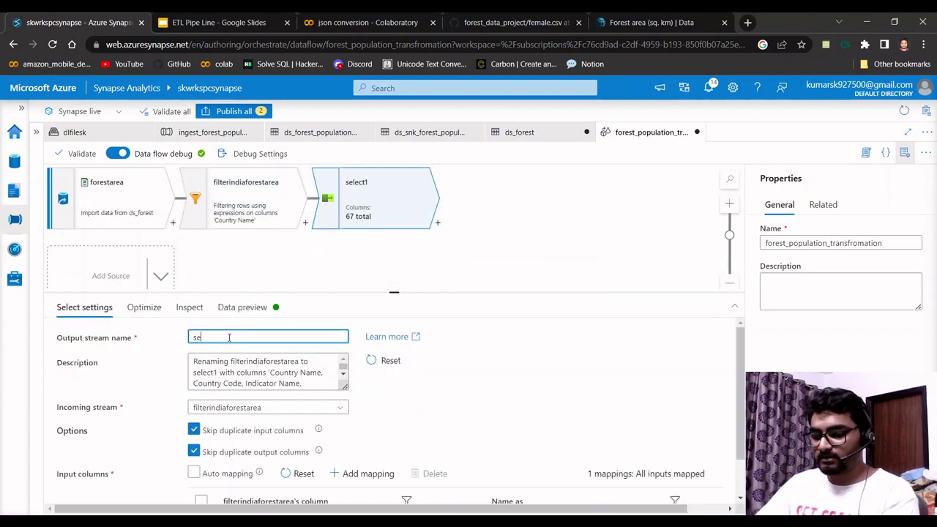
type("lect2010")
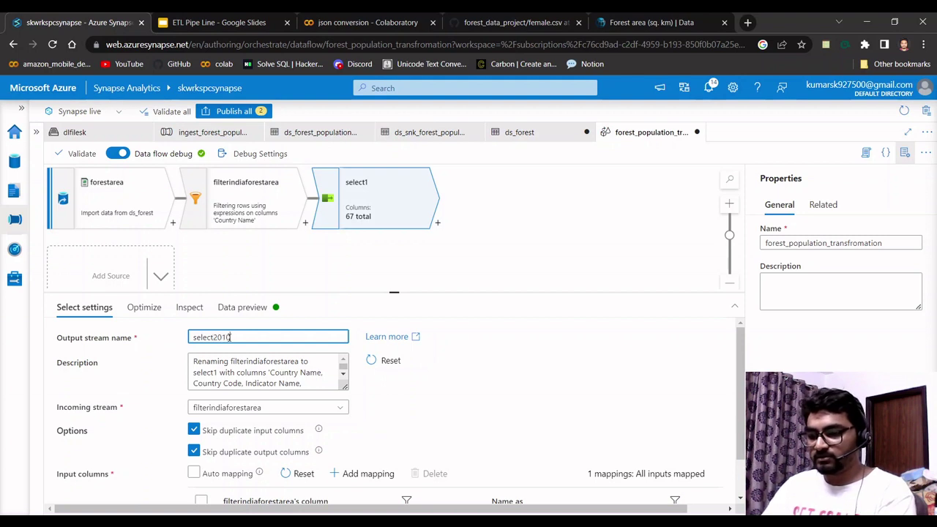
type("to102")
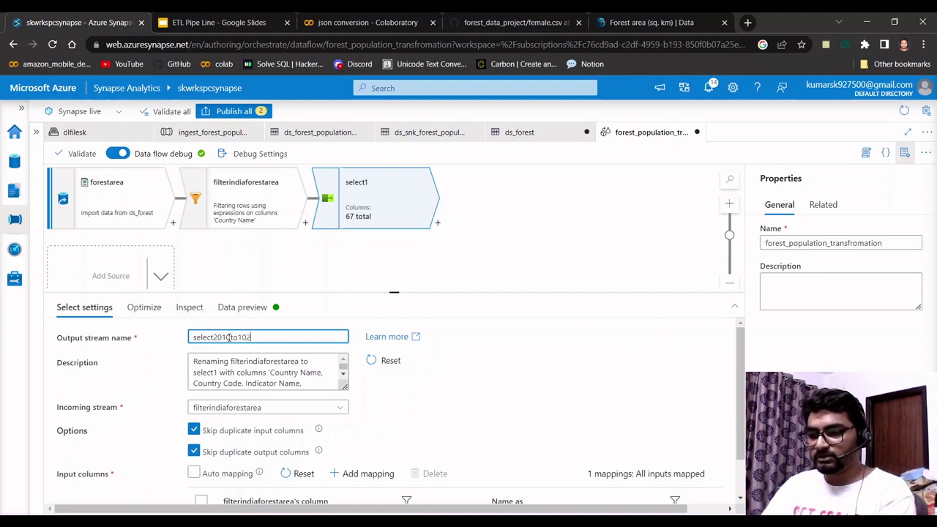
key("BackSpace")
key("BackSpace")
key("BackSpace")
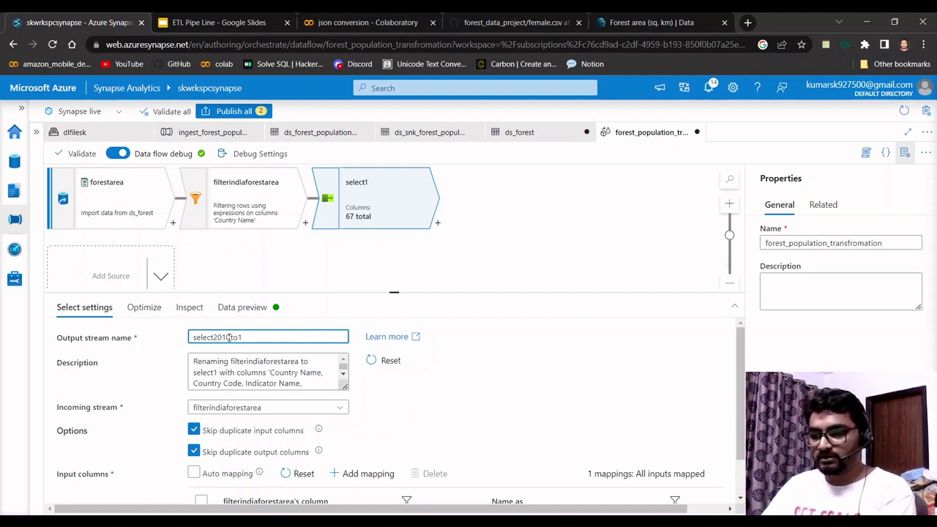
type("2020")
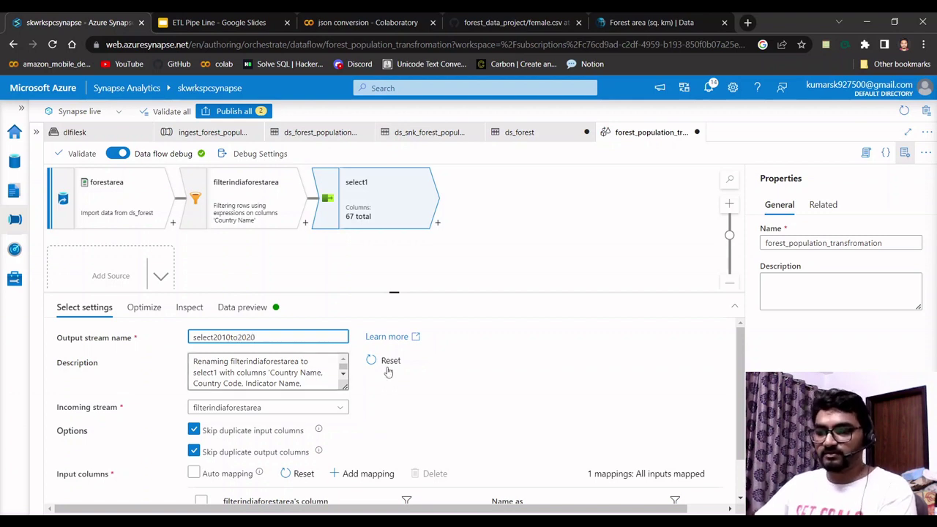
Show the explanation for converting the Select transformation's input columns to fixed mappings.
scroll(268, 442, "down", 1)
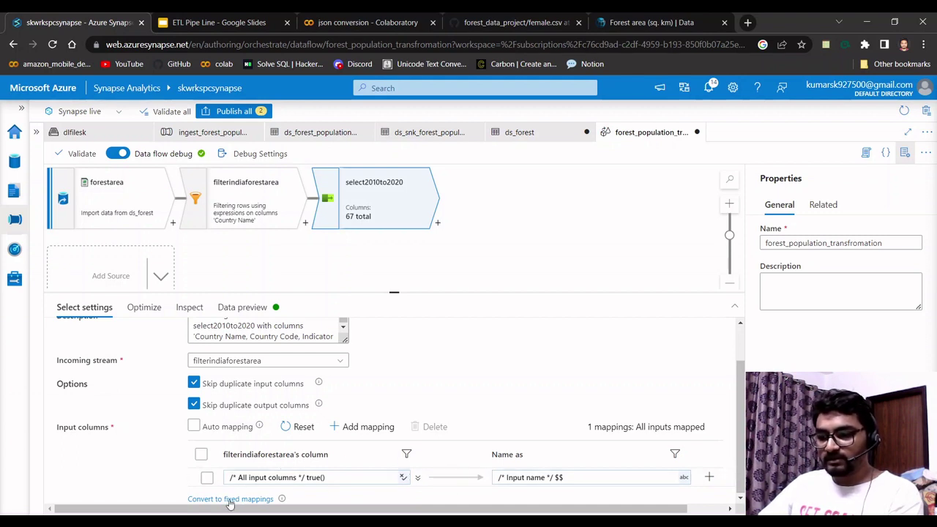
mouse_move(282, 500)
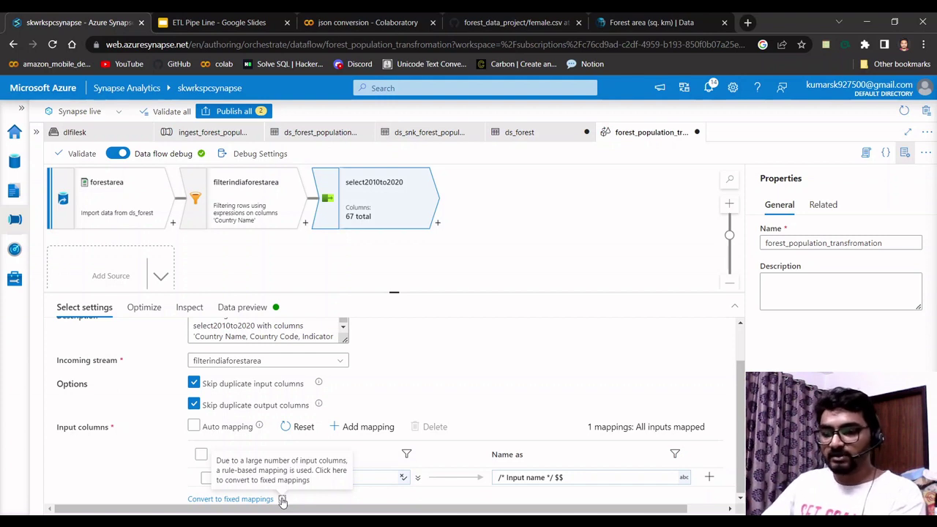
Convert the Select transformation's rule-based input columns to fixed mappings and enlarge the settings area to show more of them.
left_click(242, 499)
scroll(417, 432, "down", 2)
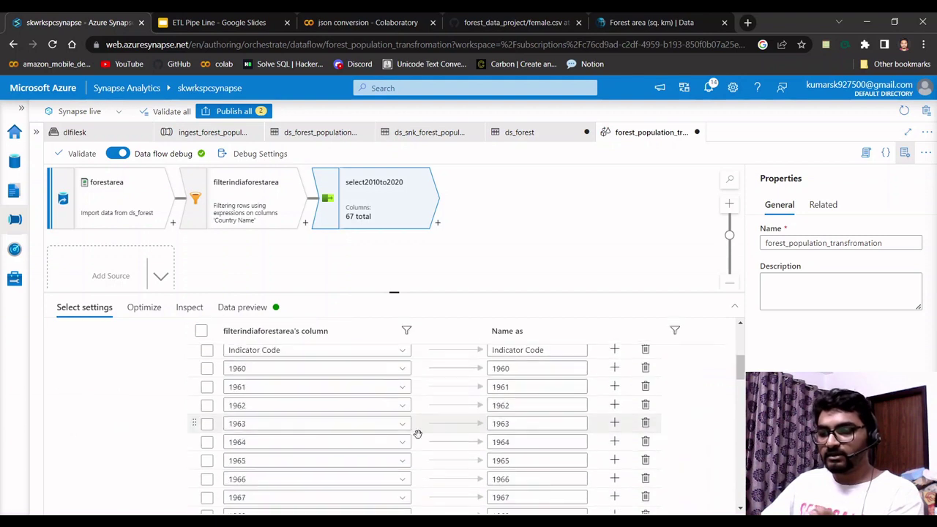
scroll(406, 449, "up", 2)
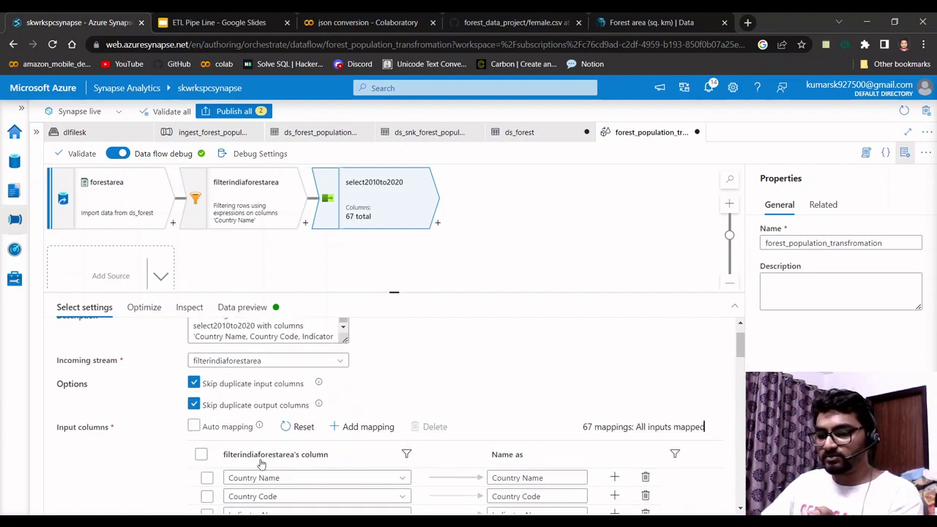
left_click_drag(393, 292, 393, 166)
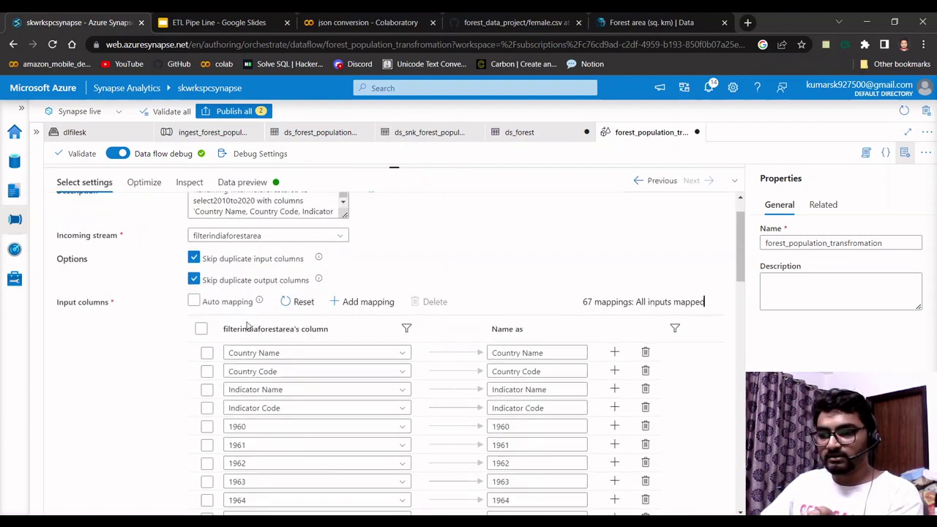
Delete every input column mapping of select2010to2020 except Country Name and the year columns 2010 through 2020.
left_click(201, 329)
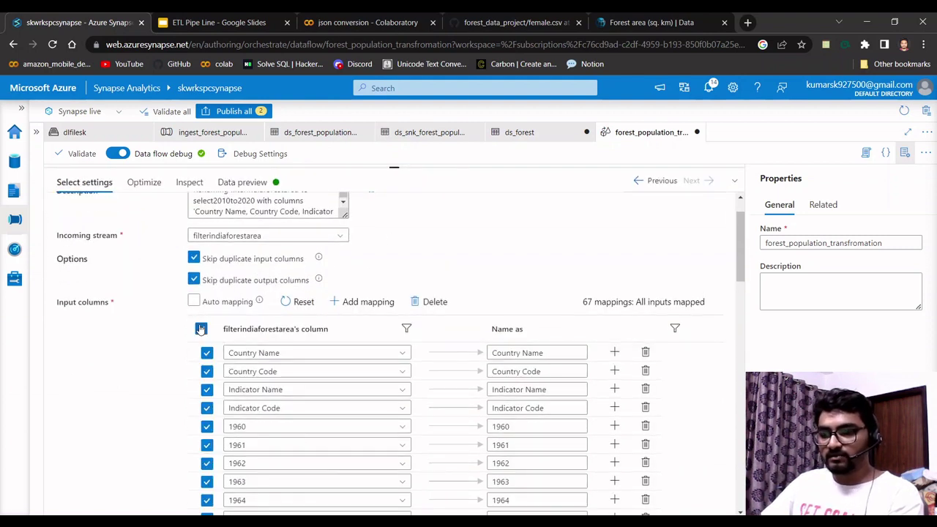
left_click(207, 372)
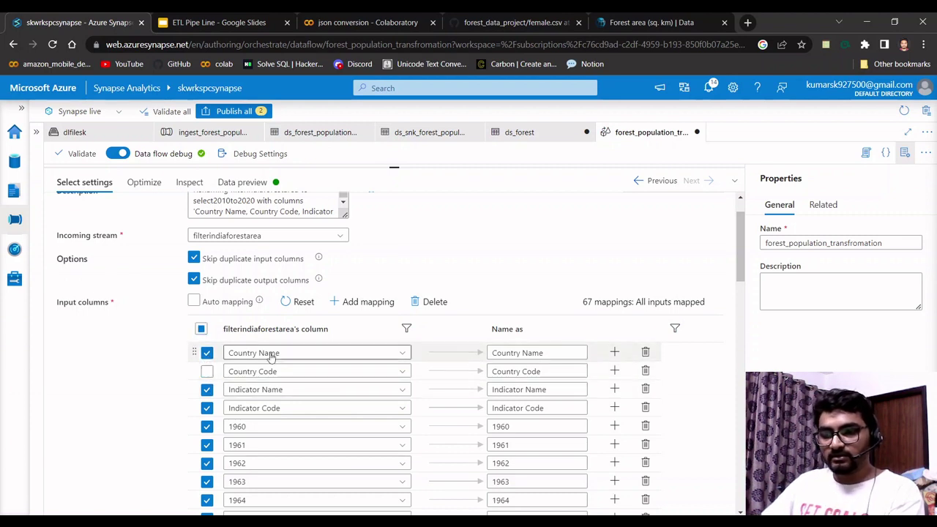
left_click(207, 372)
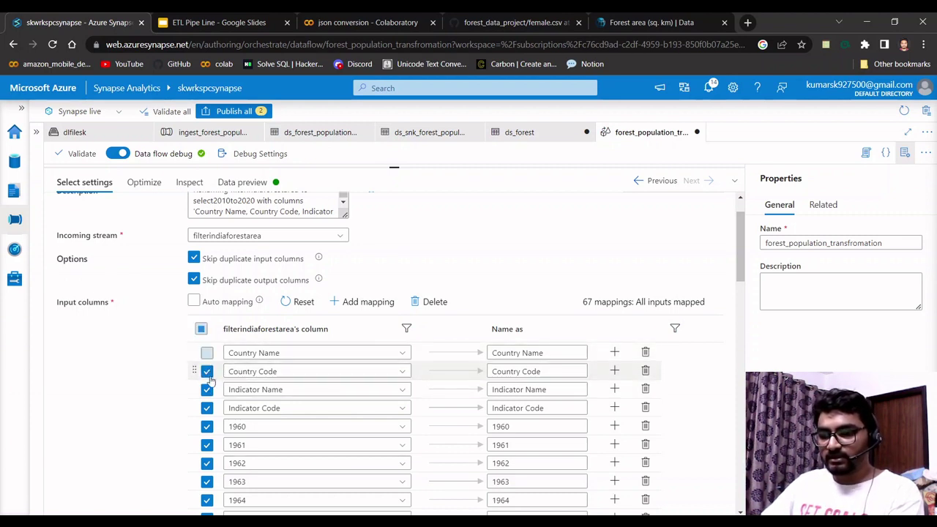
left_click(208, 353)
scroll(314, 417, "down", 1)
scroll(314, 416, "down", 15)
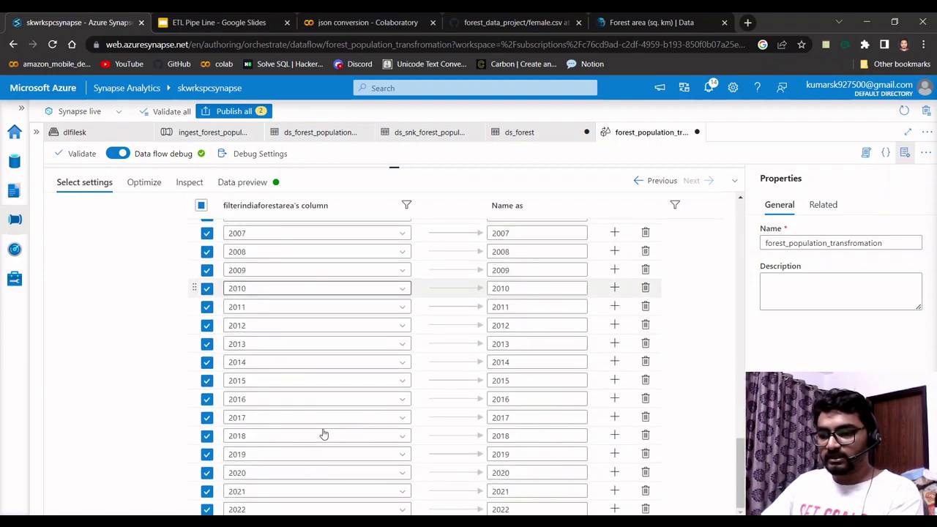
left_click(207, 288)
left_click(207, 309)
left_click(207, 326)
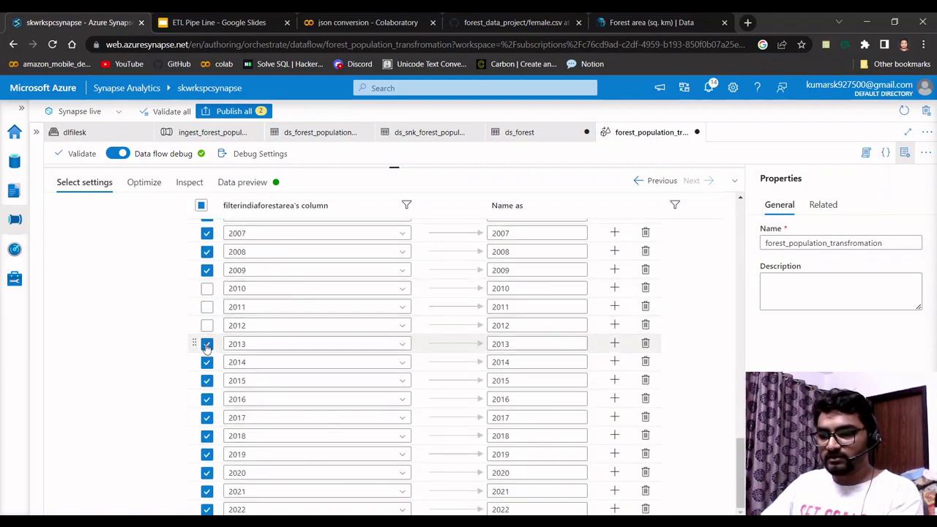
left_click(207, 344)
left_click(207, 362)
left_click(207, 380)
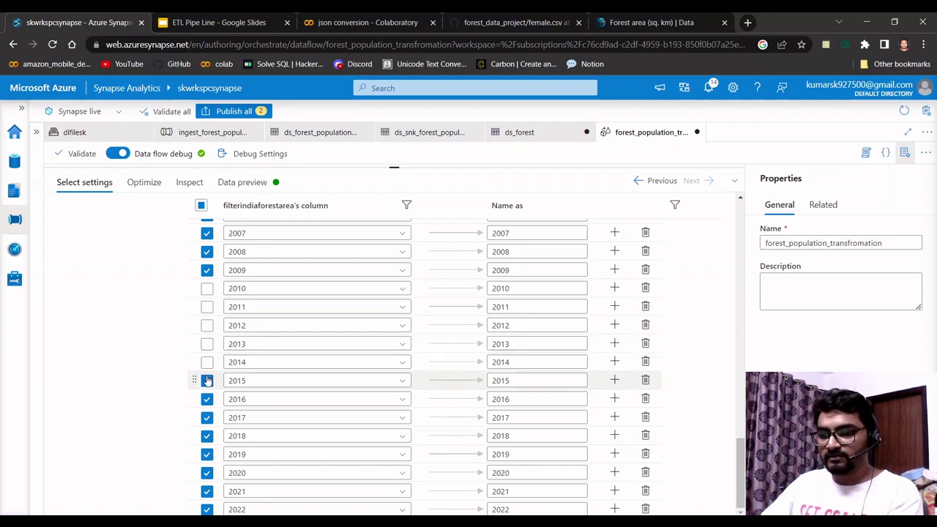
left_click(207, 399)
left_click(207, 417)
left_click(207, 436)
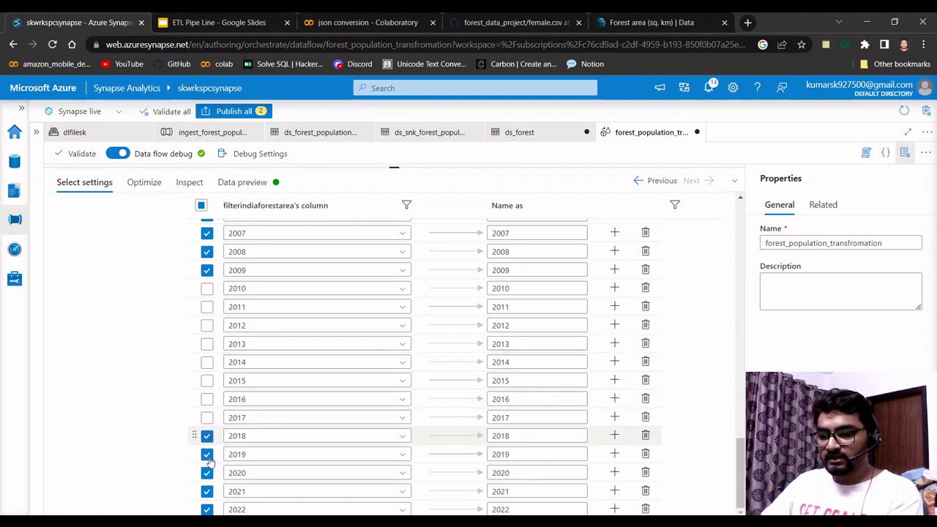
left_click(207, 454)
left_click(207, 473)
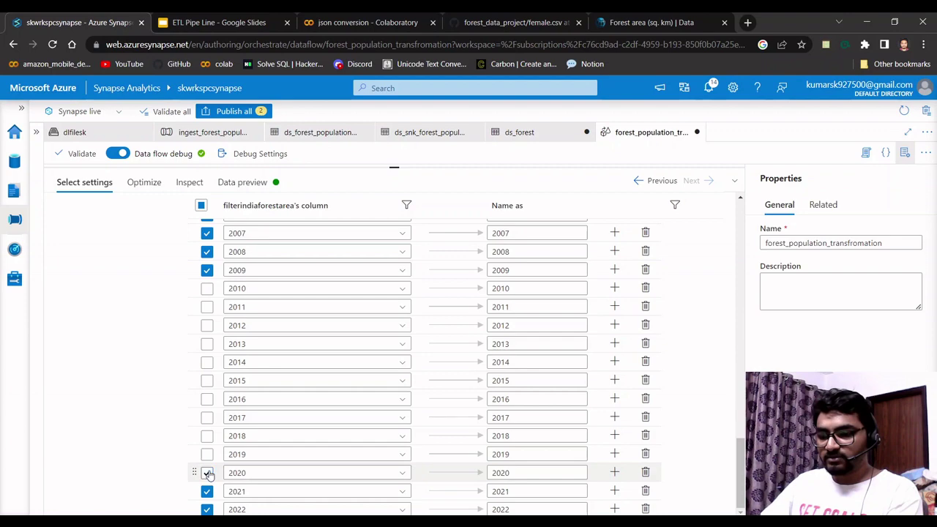
scroll(395, 445, "up", 15)
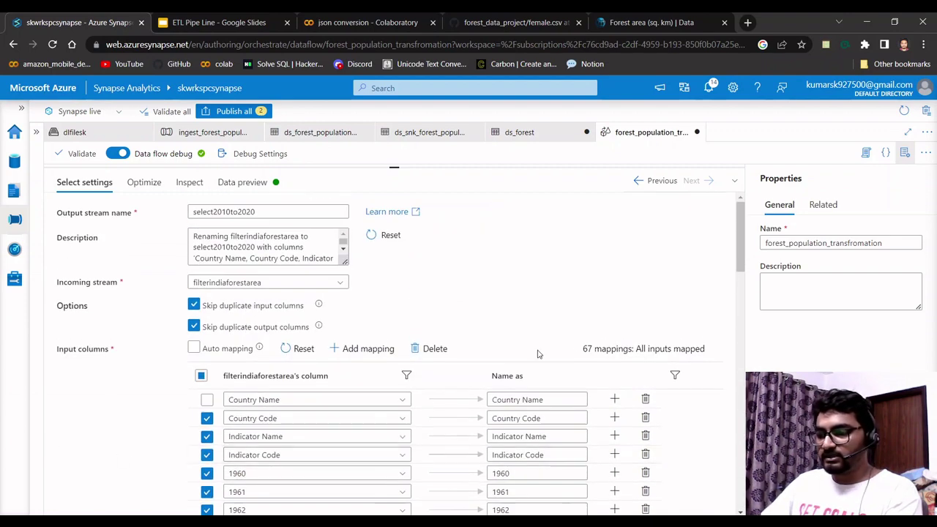
left_click(437, 349)
scroll(349, 425, "down", 3)
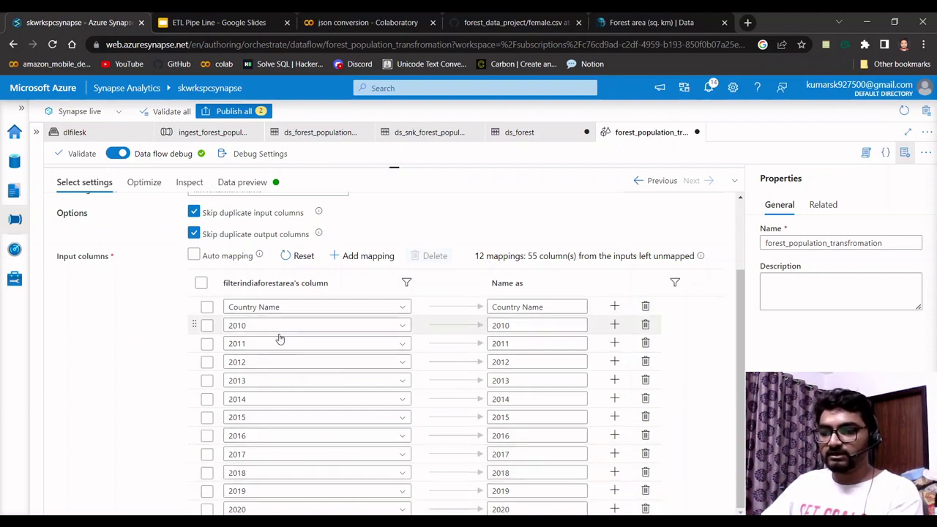
Refresh the data preview of select2010to2020 and look through all its columns, with the data flow graph back in view.
scroll(322, 369, "up", 1)
scroll(322, 369, "up", 1)
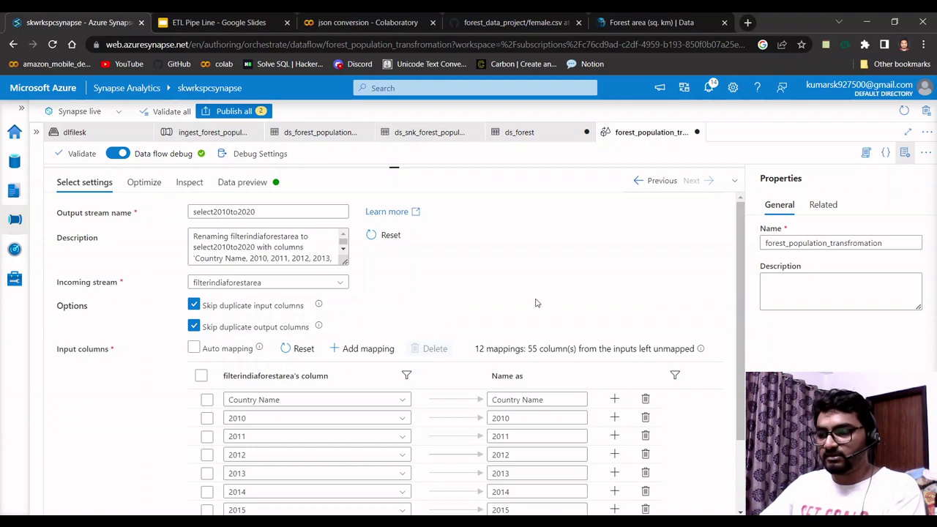
left_click(243, 182)
left_click(92, 231)
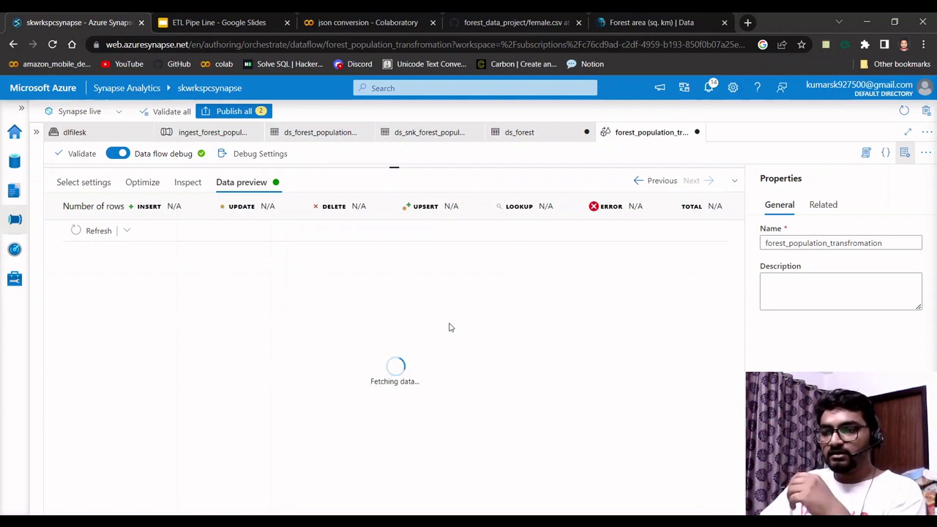
left_click_drag(393, 167, 394, 278)
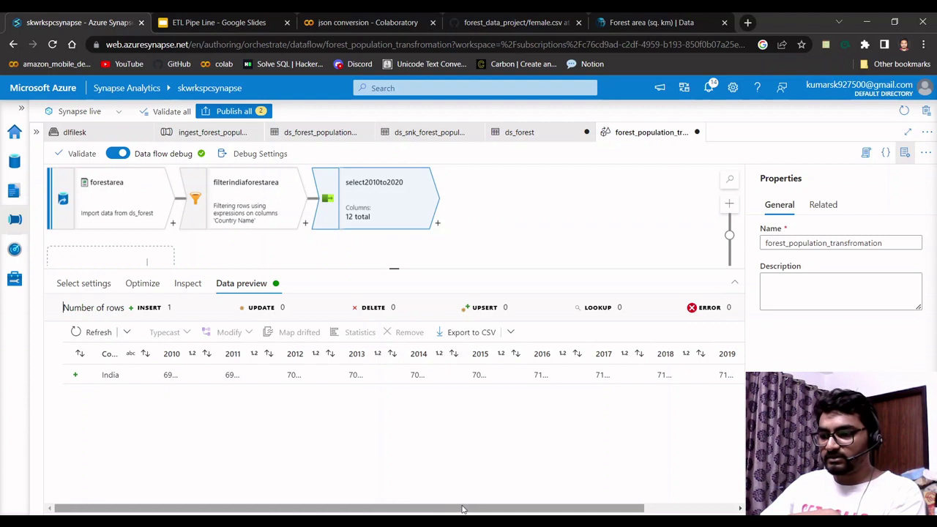
left_click_drag(464, 506, 527, 439)
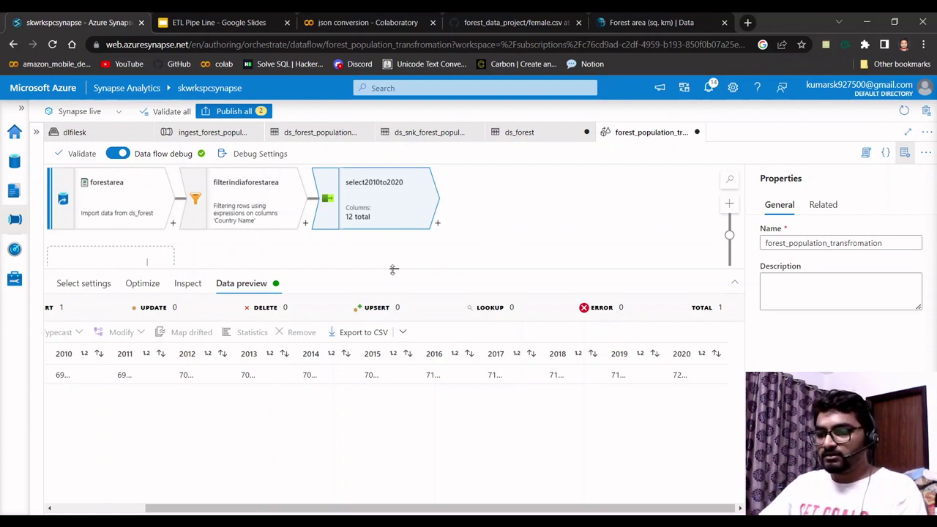
left_click_drag(393, 269, 392, 305)
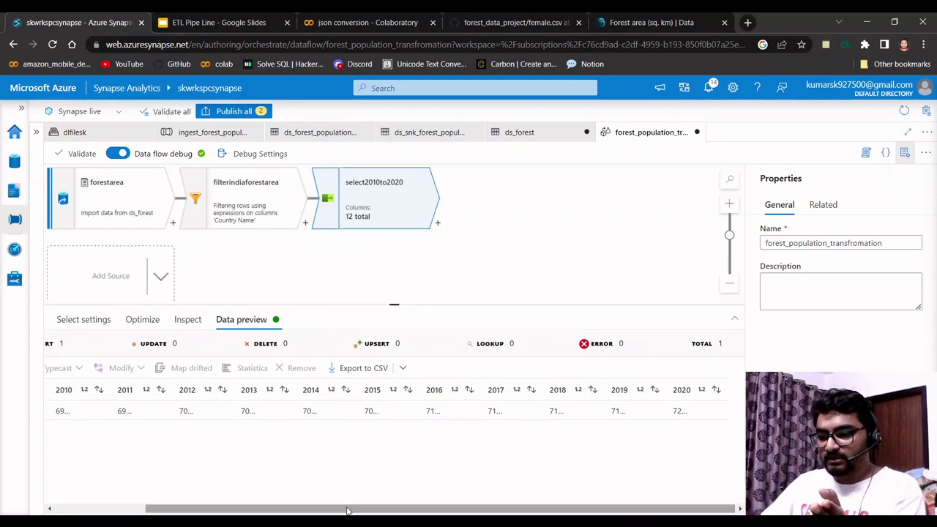
left_click_drag(345, 508, 178, 510)
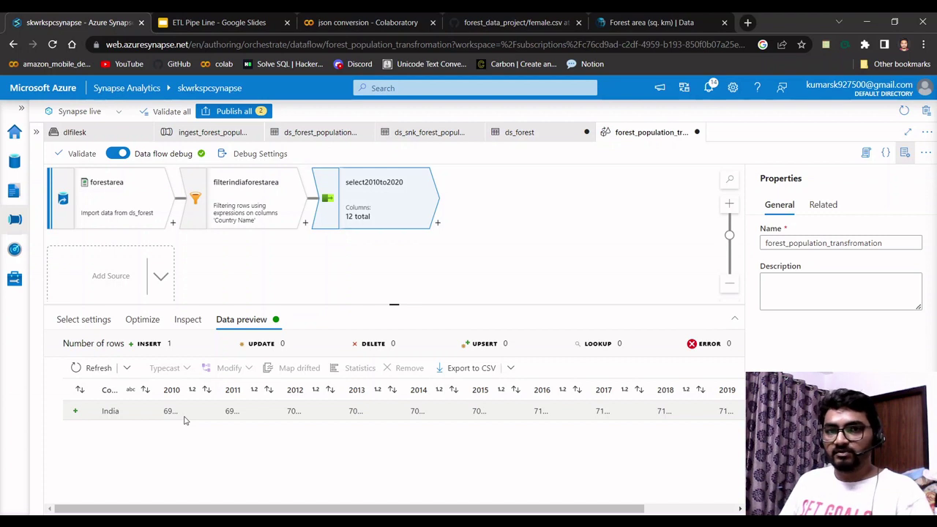
Add an Unpivot transformation after select2010to2020.
left_click(437, 222)
type("un")
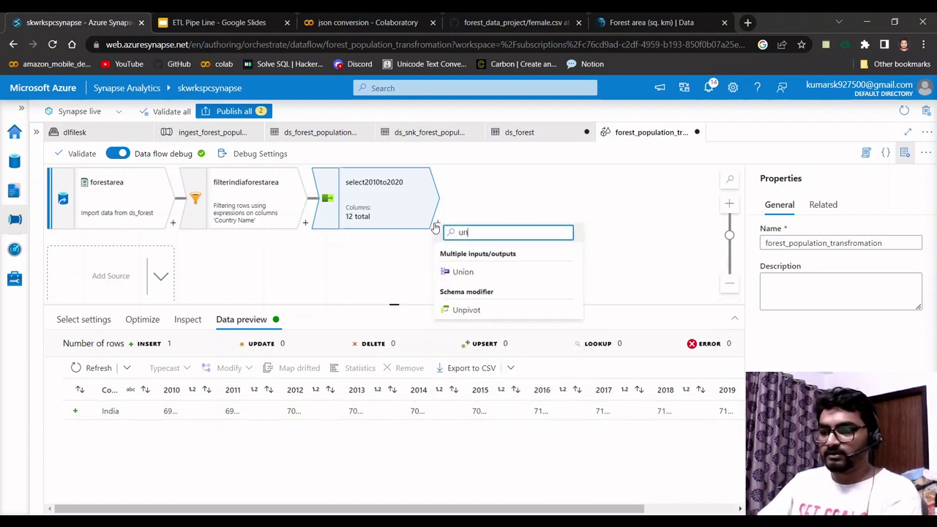
type("pi")
left_click(469, 272)
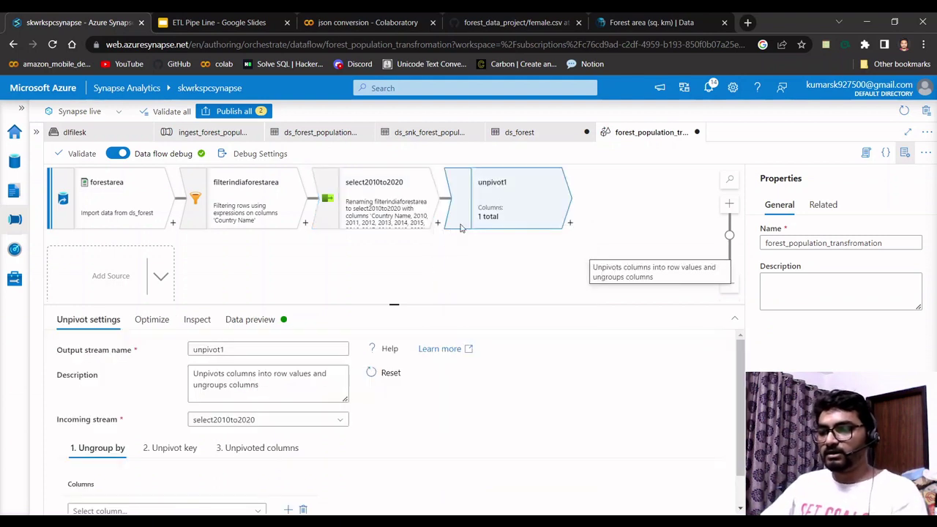
Name the Unpivot transformation's output stream unpivotforestpopulation.
double_click(244, 349)
type("unp")
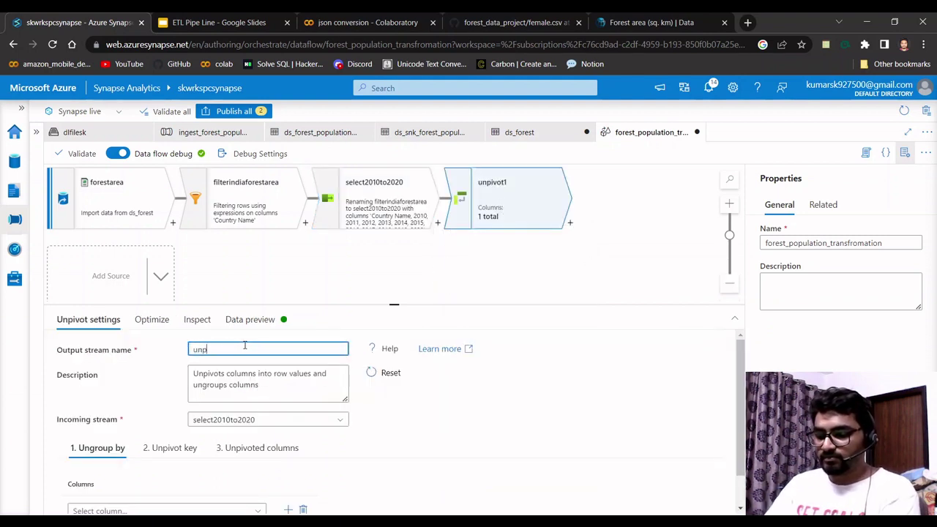
type("ivotforest")
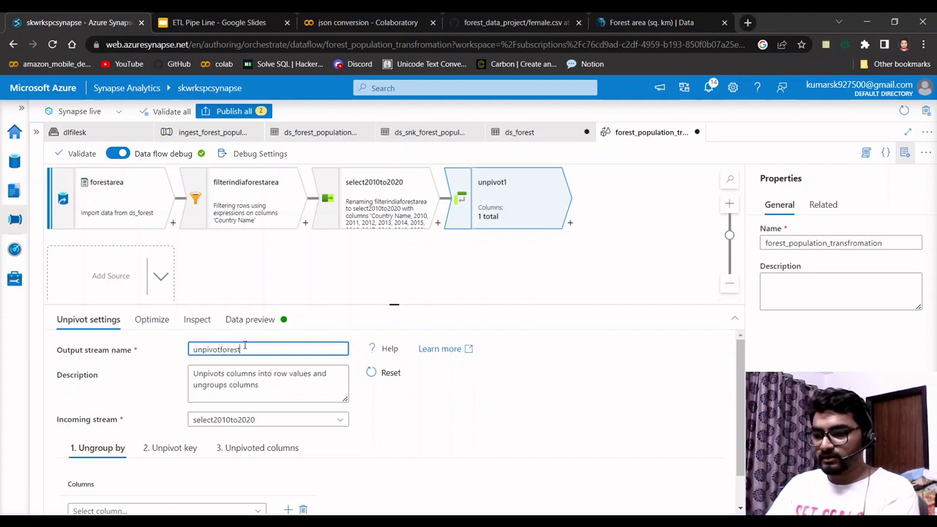
type("_")
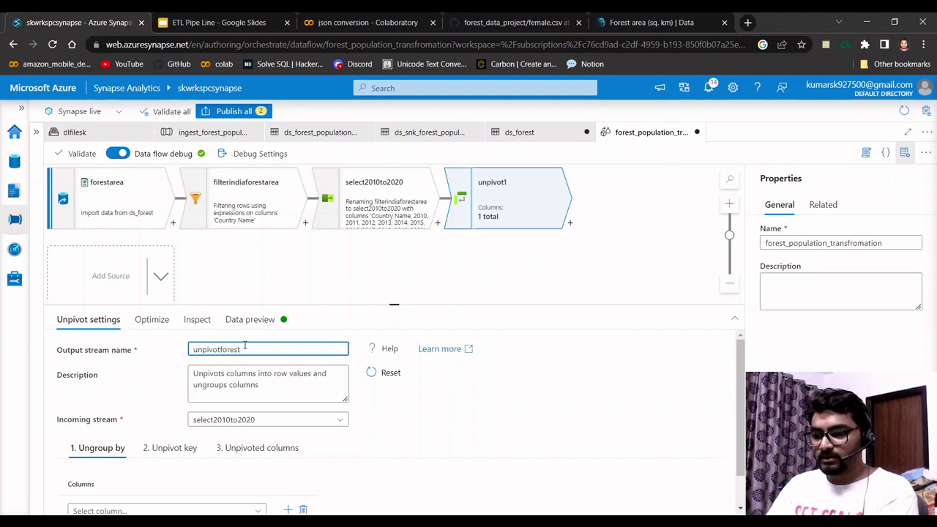
type("po")
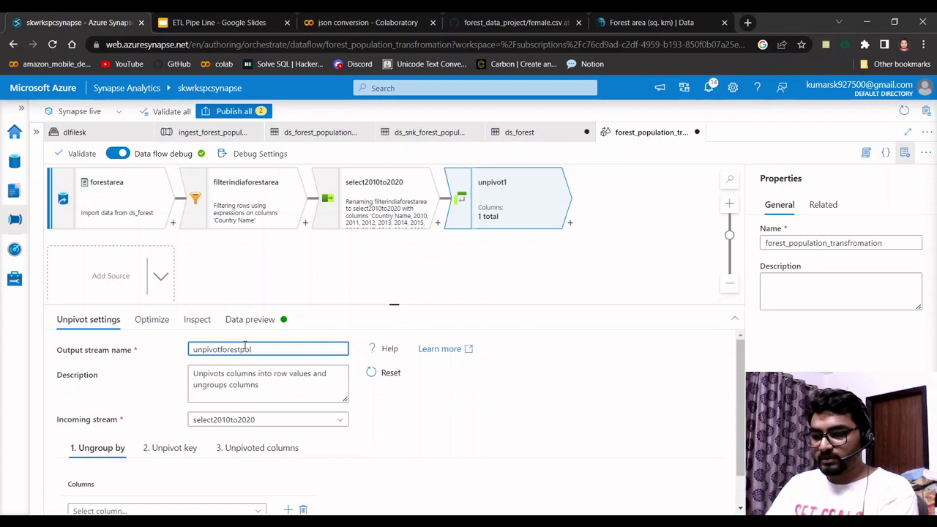
type("pulation")
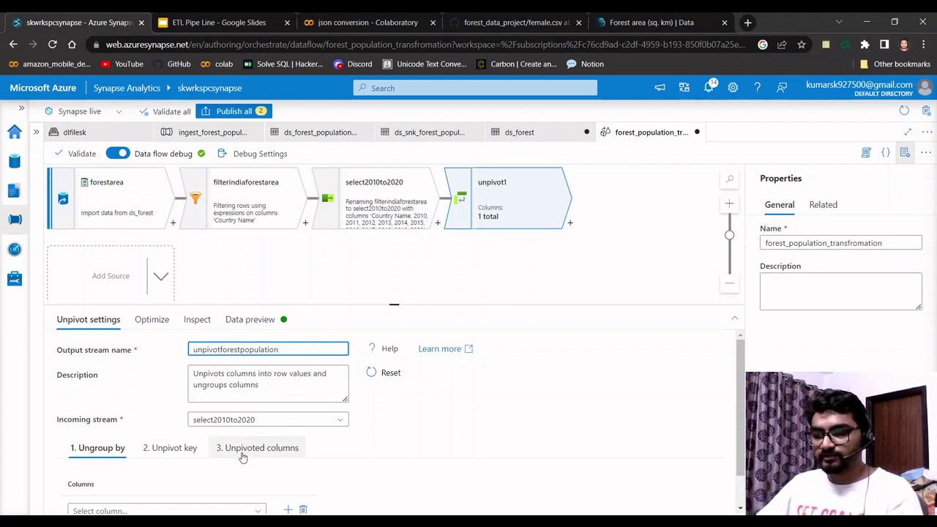
Set Country Name as the ungroup-by column of the Unpivot transformation.
scroll(249, 450, "down", 1)
mouse_move(138, 476)
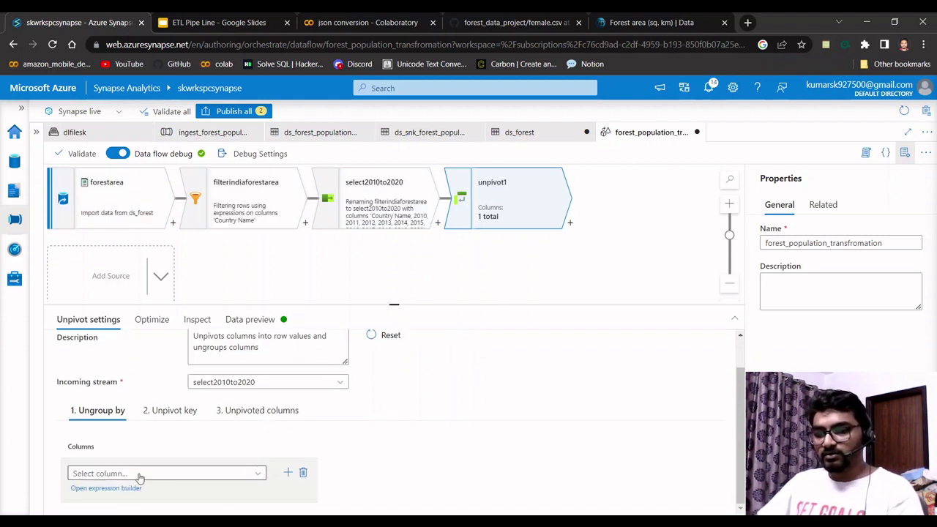
left_click(139, 474)
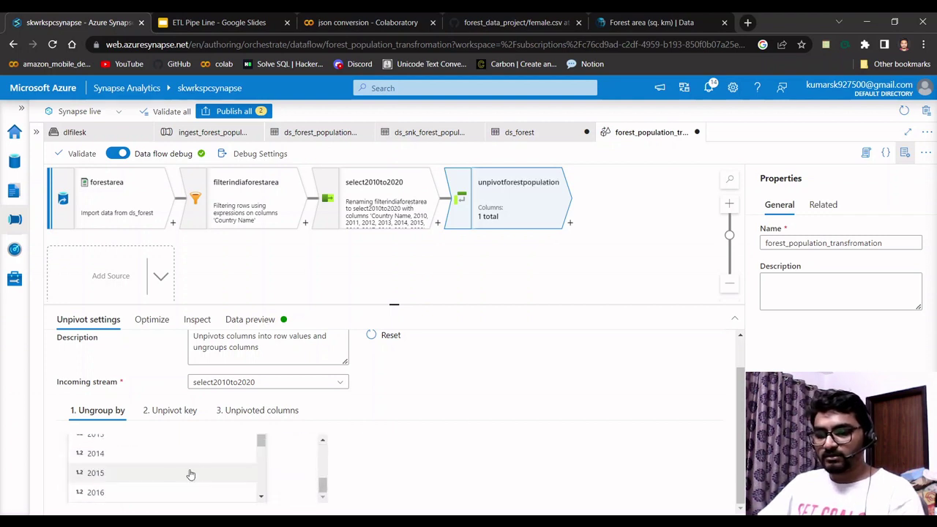
left_click(126, 483)
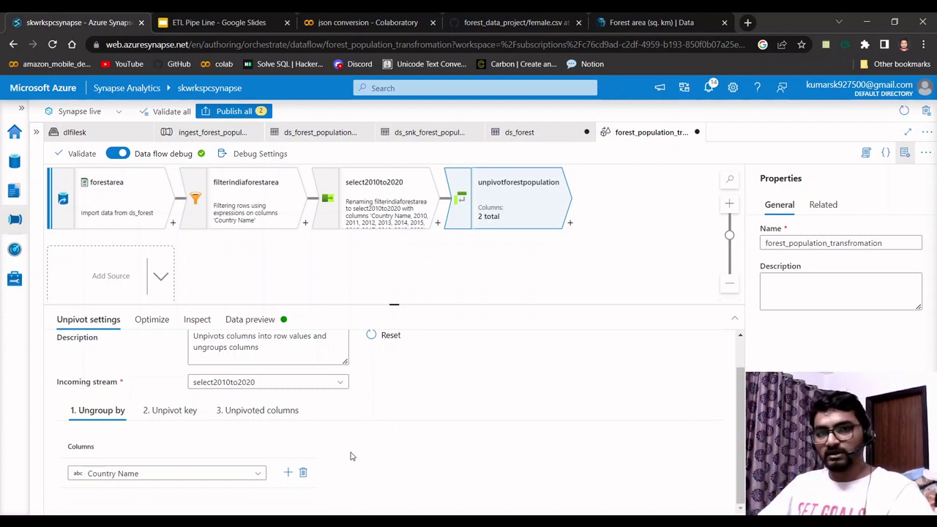
Name the unpivot key column year in the Unpivot transformation.
left_click(175, 412)
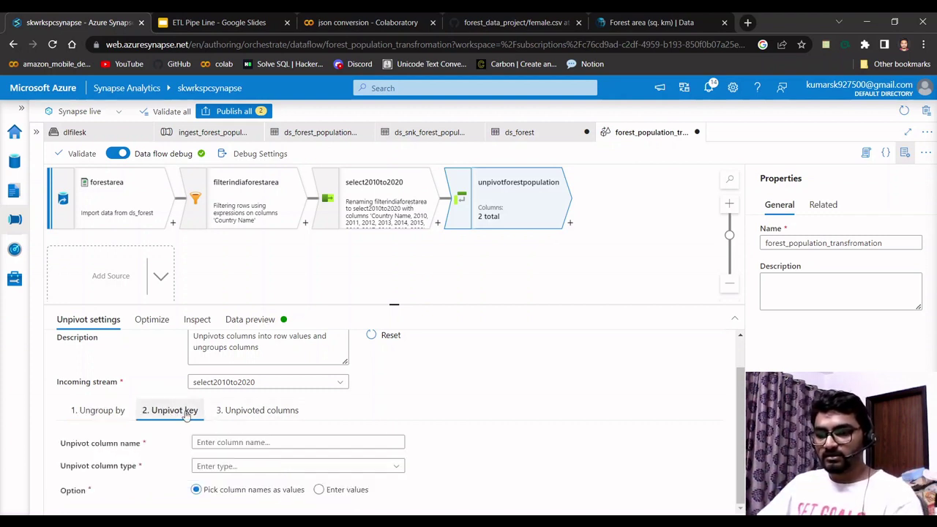
left_click(263, 440)
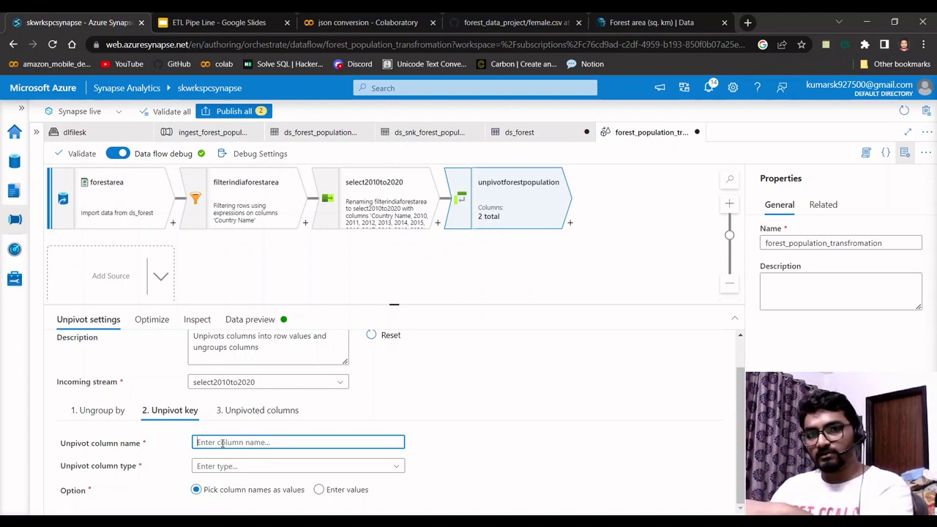
type("Year")
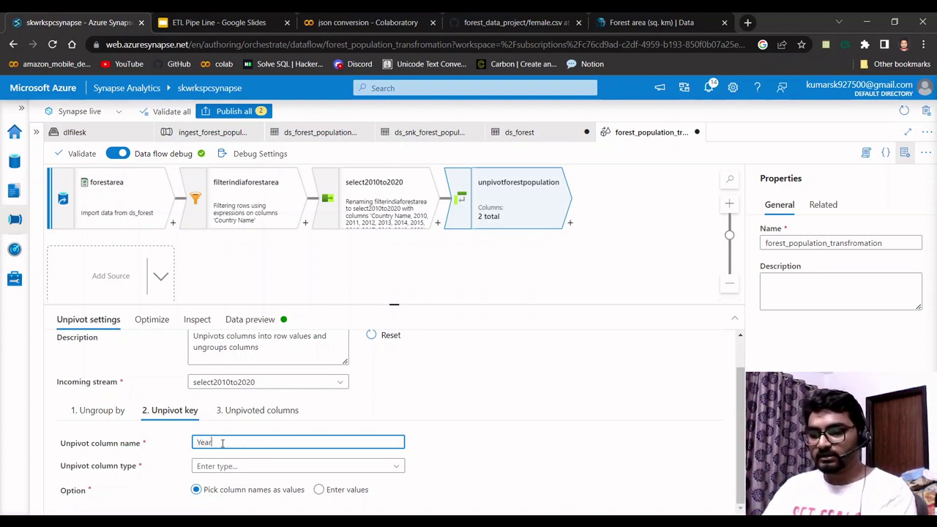
key("BackSpace")
key("BackSpace")
key("BackSpace")
key("BackSpace")
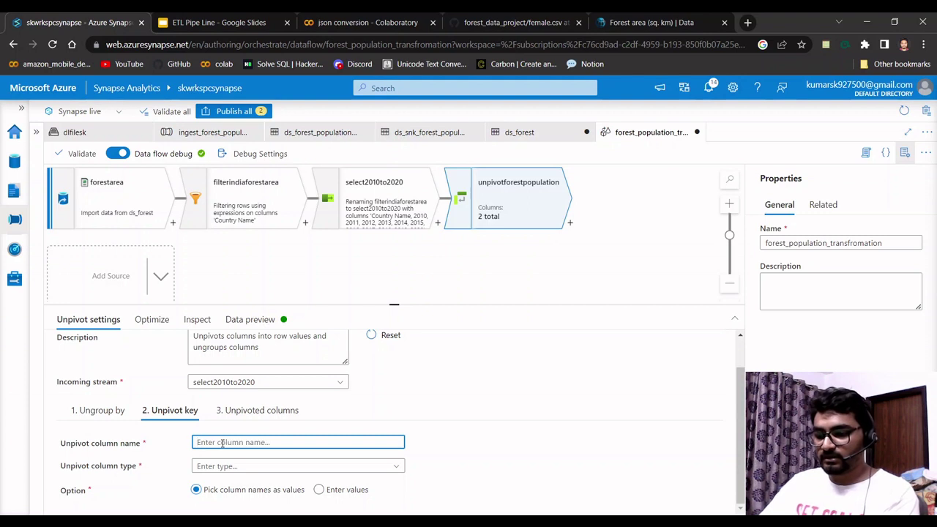
type("year")
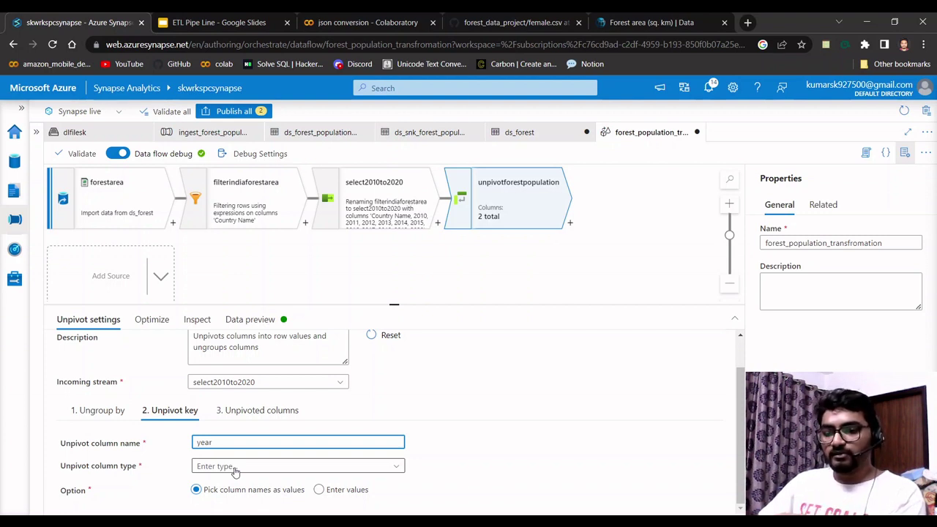
Check the data type of the year columns in the select2010to2020 settings and the forestarea source projection.
left_click(295, 467)
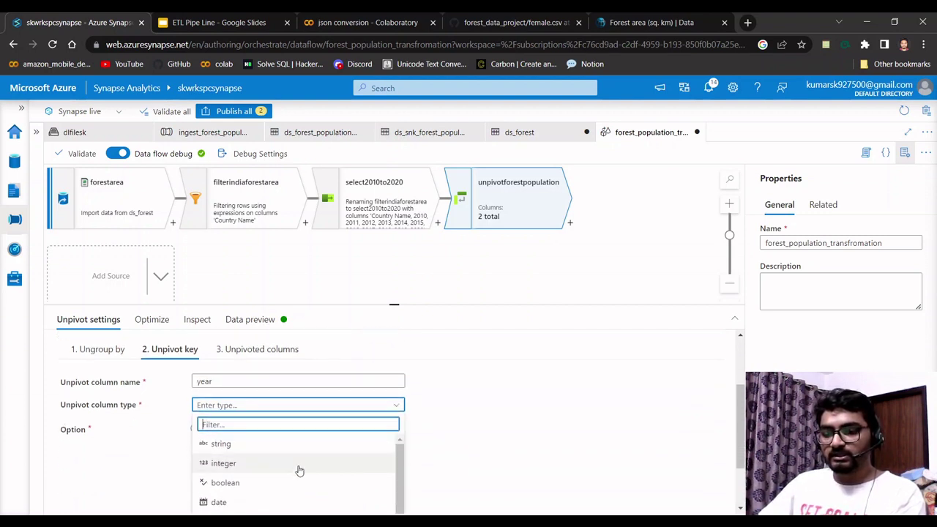
left_click(361, 218)
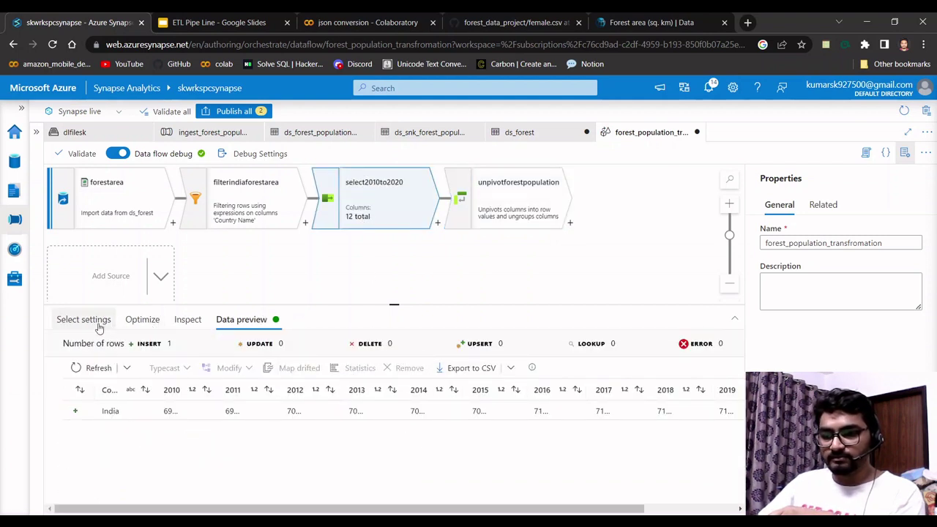
left_click(142, 320)
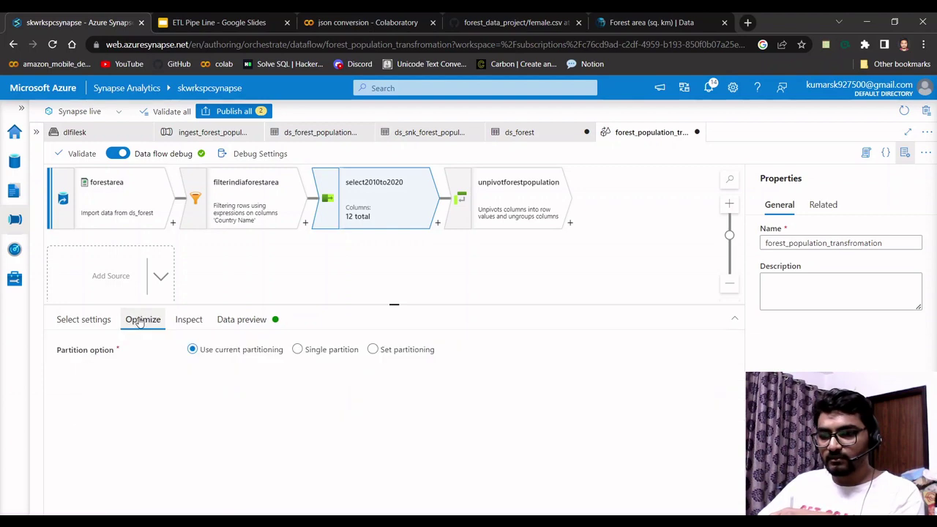
left_click(83, 320)
scroll(150, 404, "down", 5)
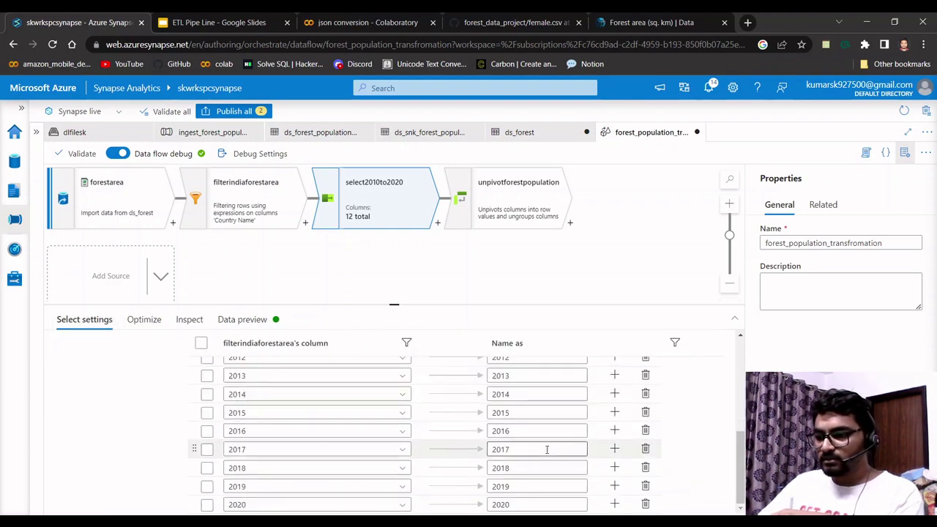
scroll(546, 450, "up", 5)
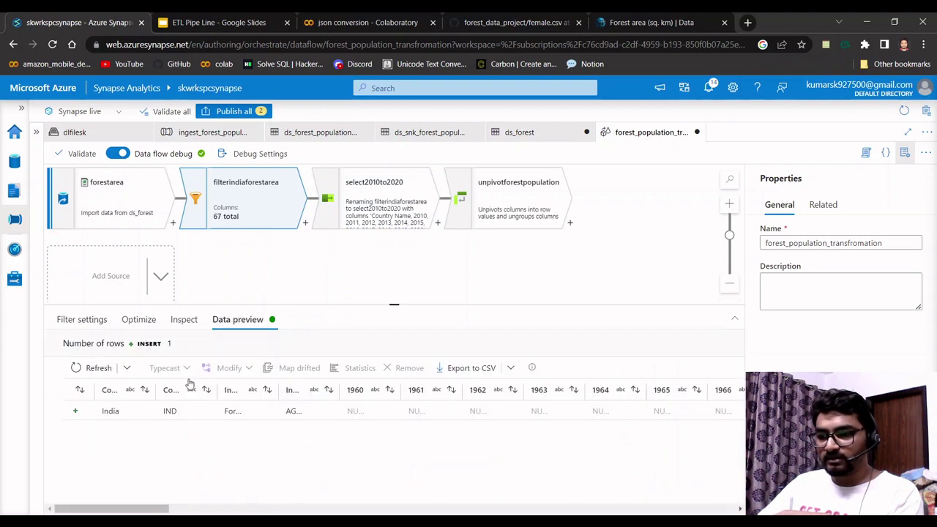
left_click(121, 198)
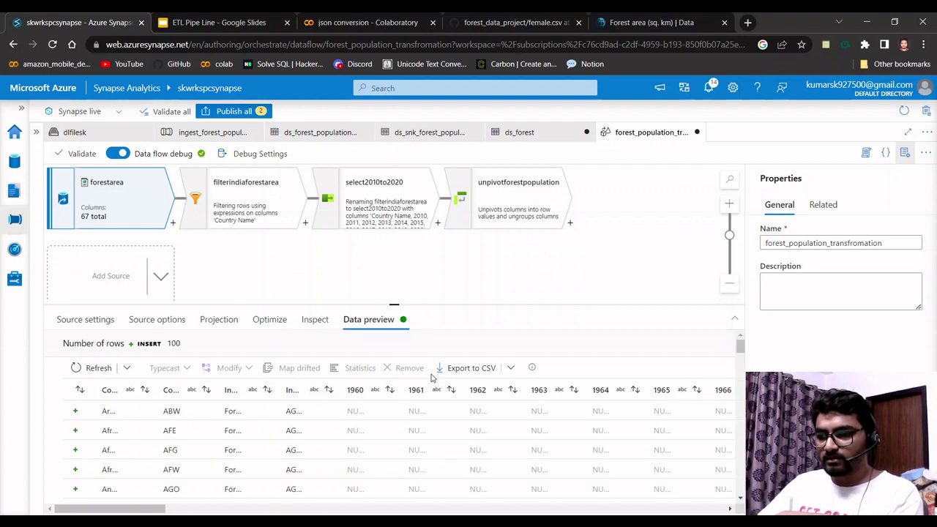
left_click(219, 319)
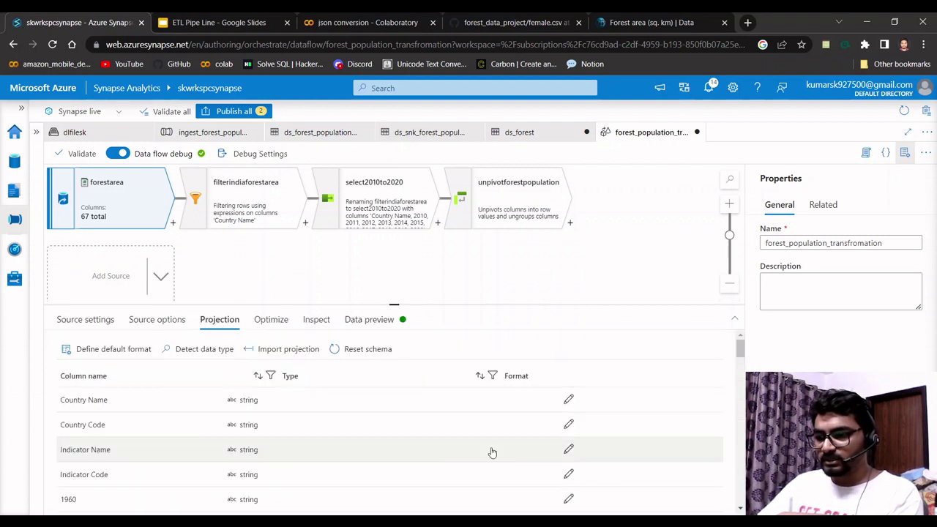
scroll(388, 456, "down", 5)
scroll(388, 456, "down", 12)
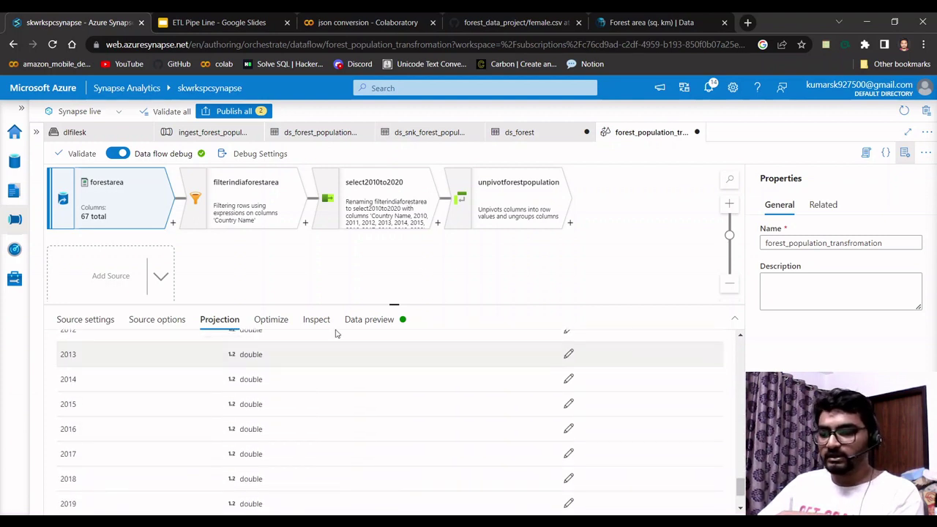
Set the unpivot key column type of unpivotforestpopulation to double.
left_click(499, 217)
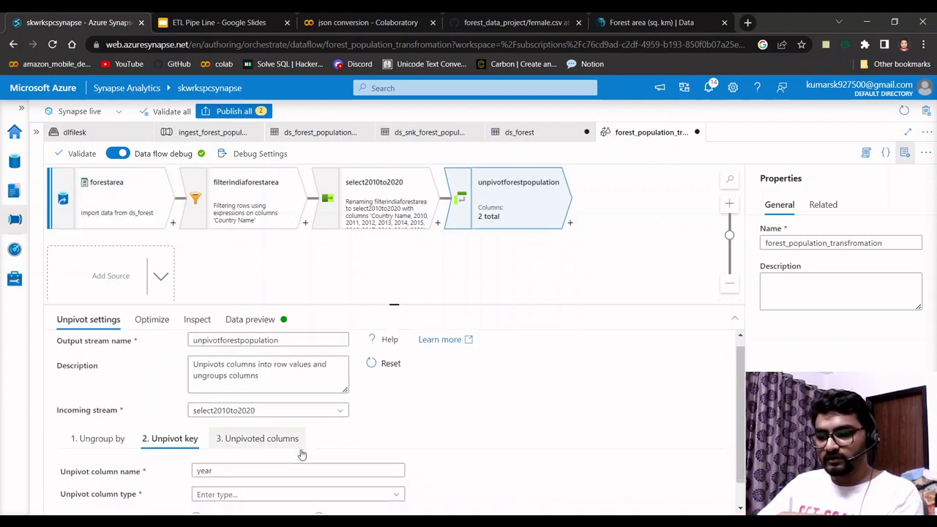
scroll(253, 445, "down", 1)
left_click(229, 464)
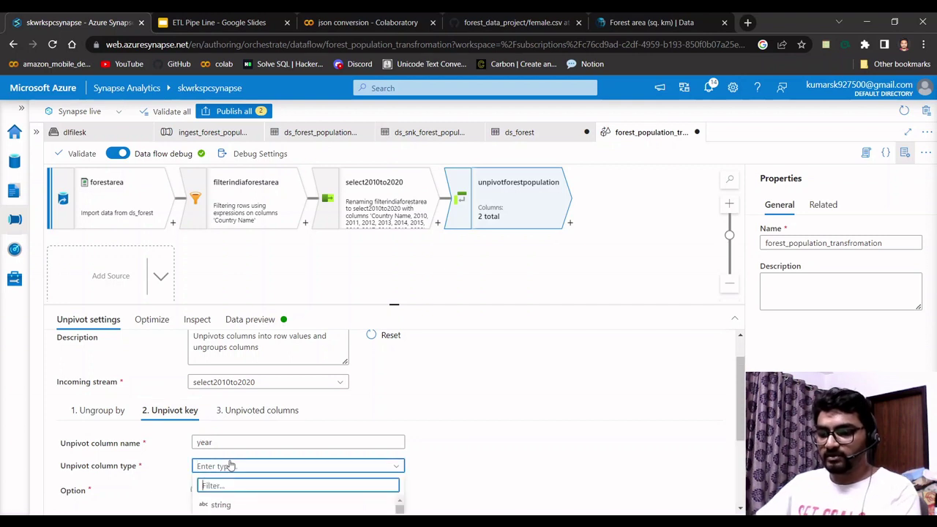
type("double")
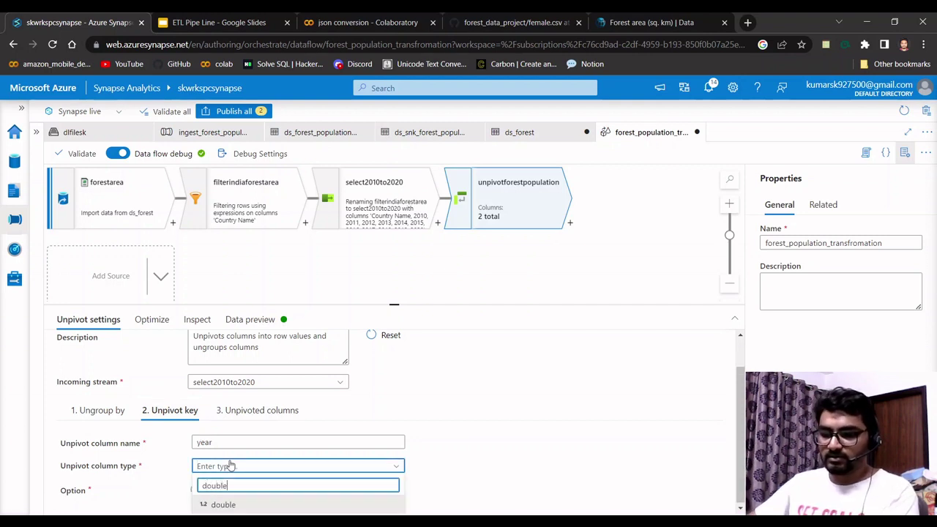
left_click(227, 504)
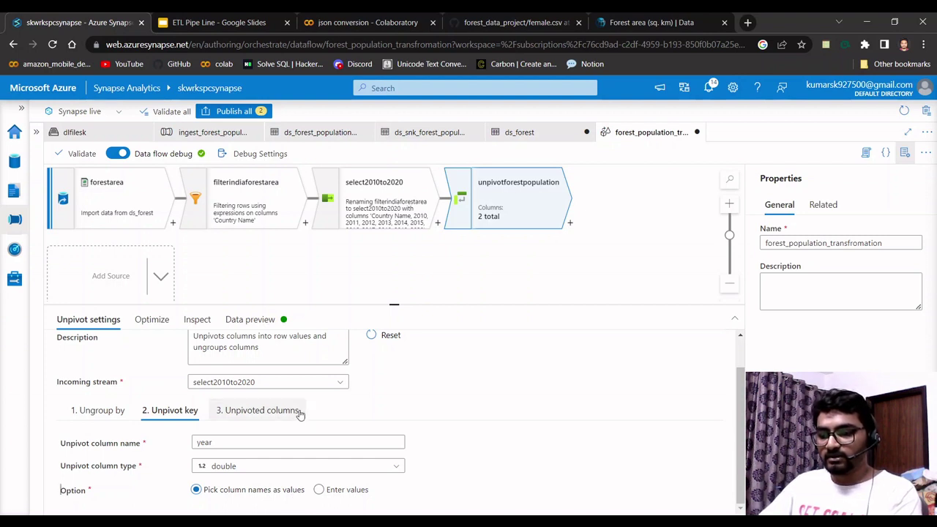
Set the unpivoted columns of unpivotforestpopulation to the Normal arrangement and drop rows with null.
scroll(288, 389, "up", 1)
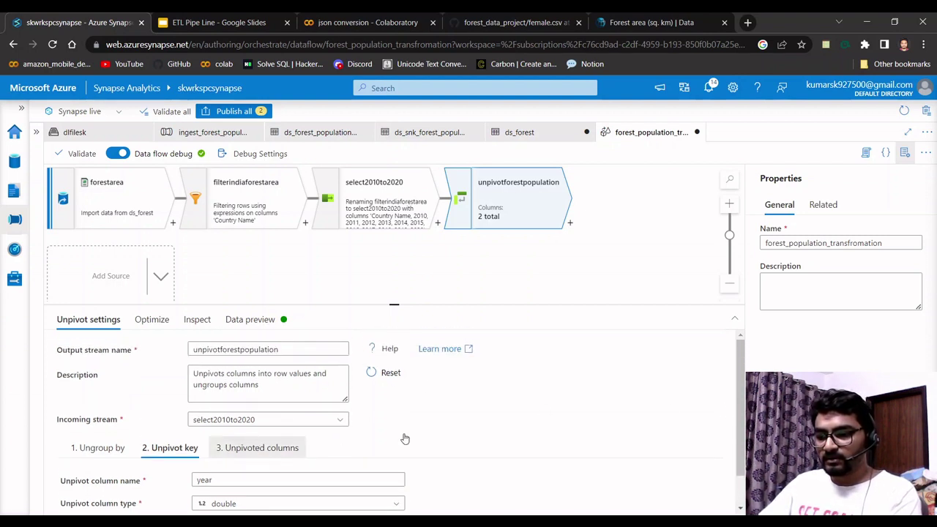
left_click(249, 445)
scroll(471, 424, "down", 2)
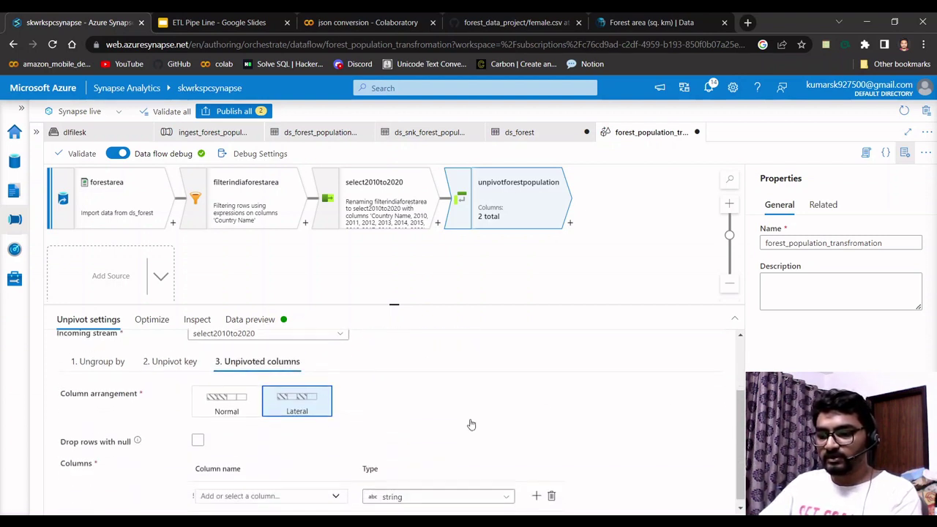
left_click(226, 392)
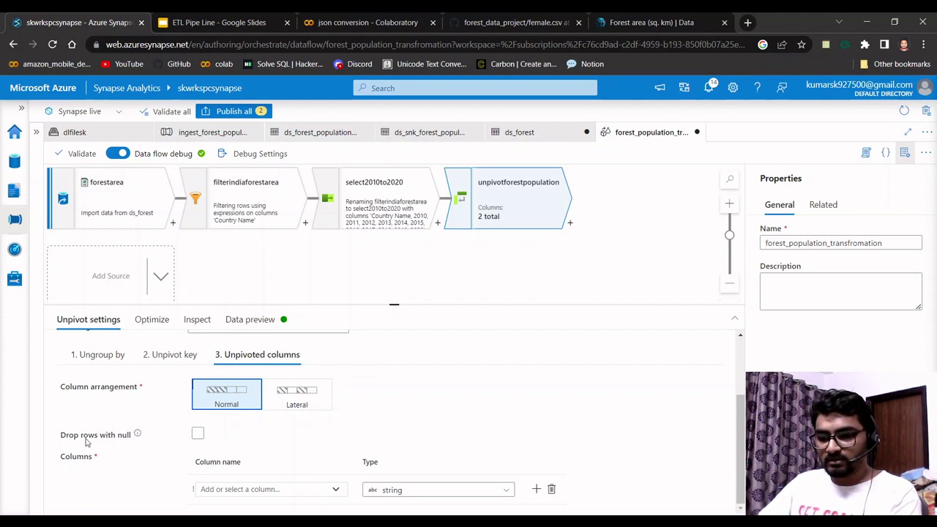
left_click(198, 433)
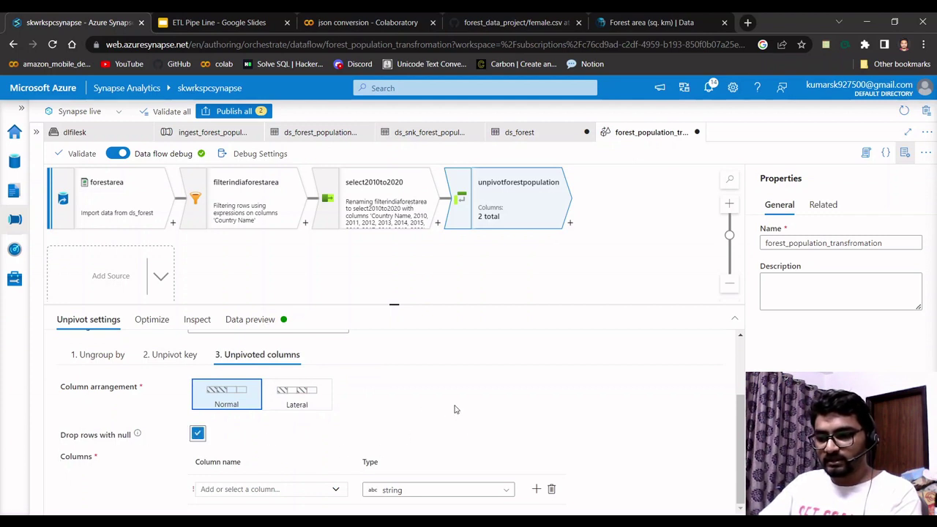
Name the unpivoted value column forest_area.
left_click(333, 491)
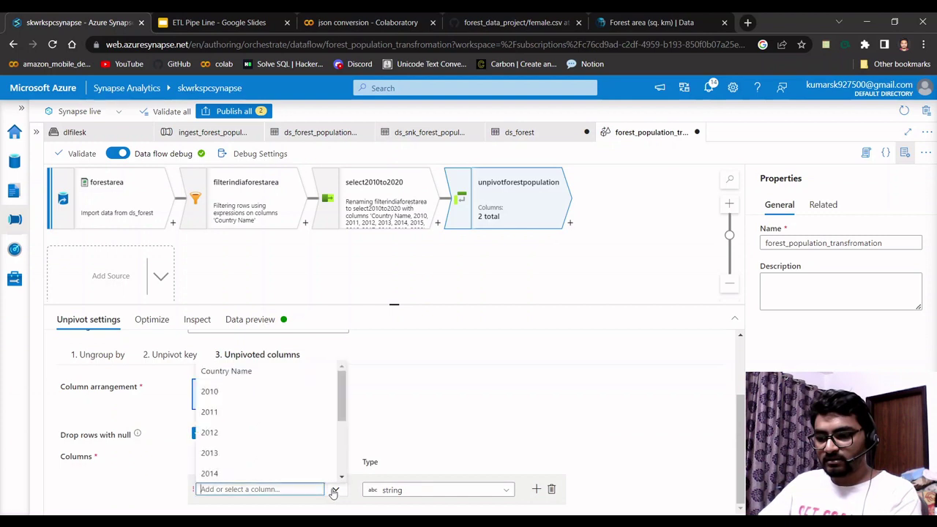
scroll(272, 468, "down", 3)
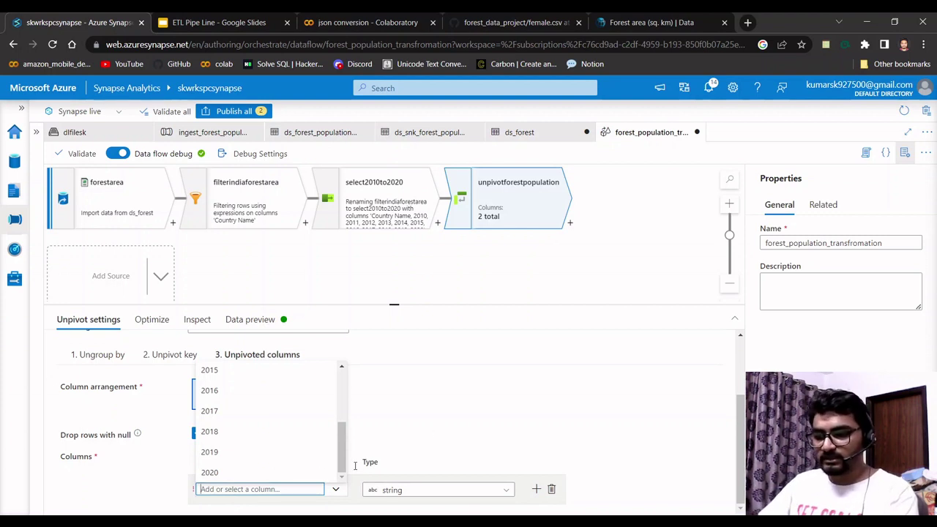
type("forest")
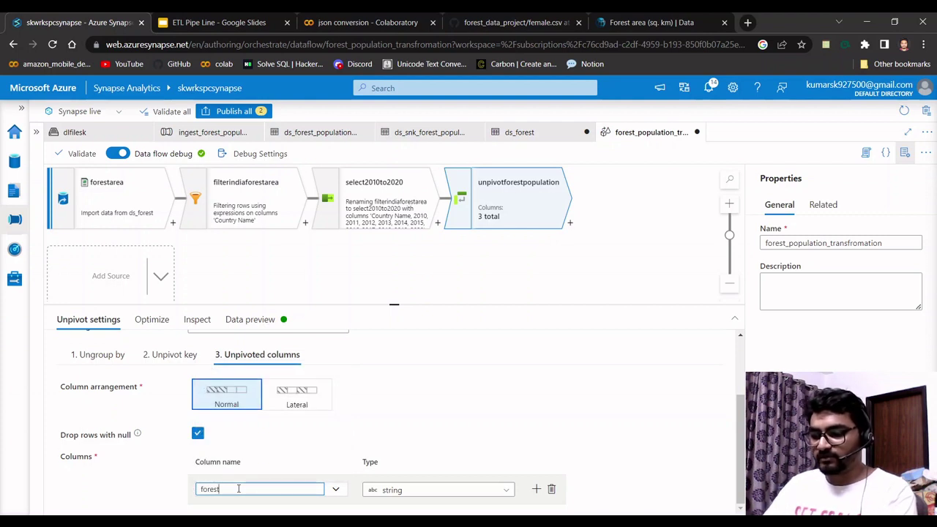
type("-area")
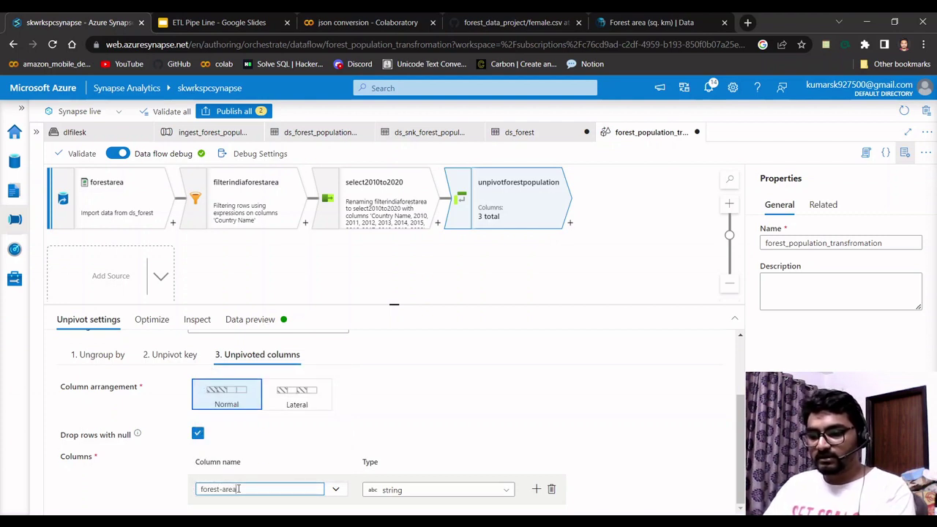
key("BackSpace")
key("BackSpace")
key("BackSpace")
type("area")
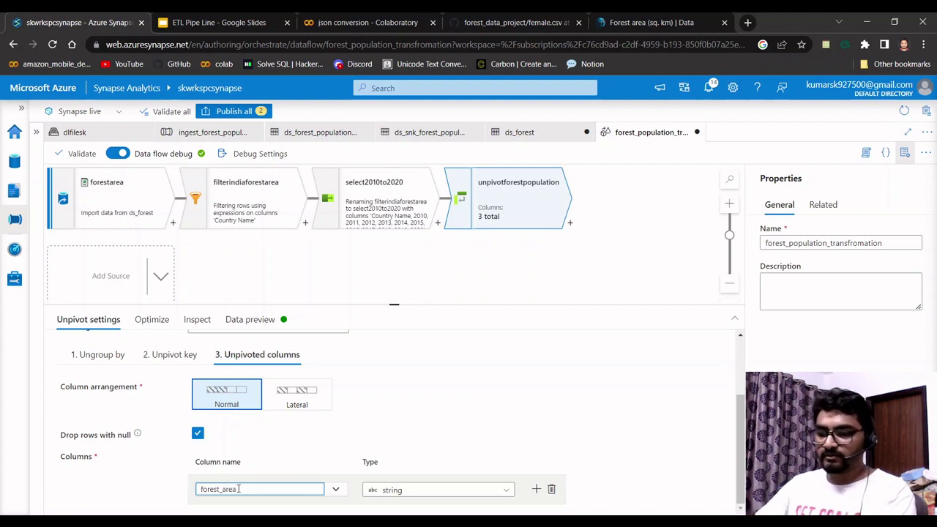
Set the data type of the forest_area unpivoted column to double.
left_click(432, 491)
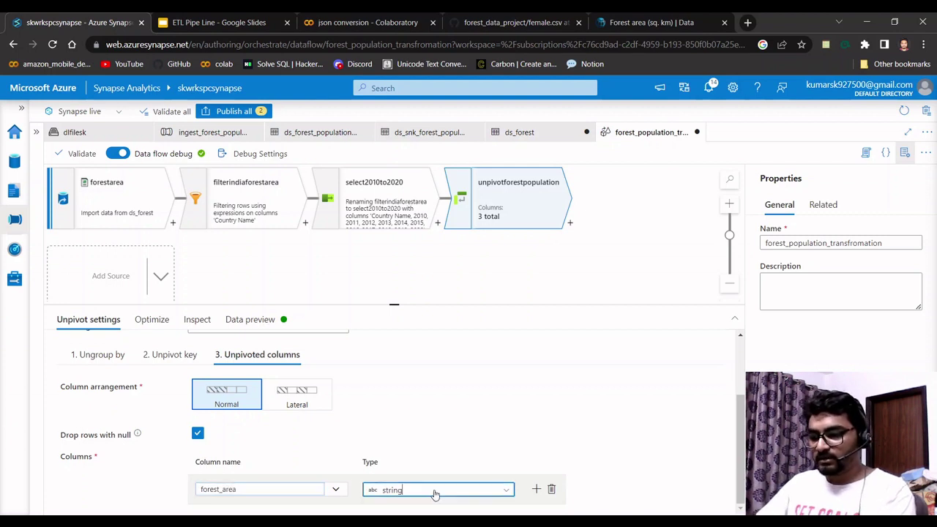
type("d")
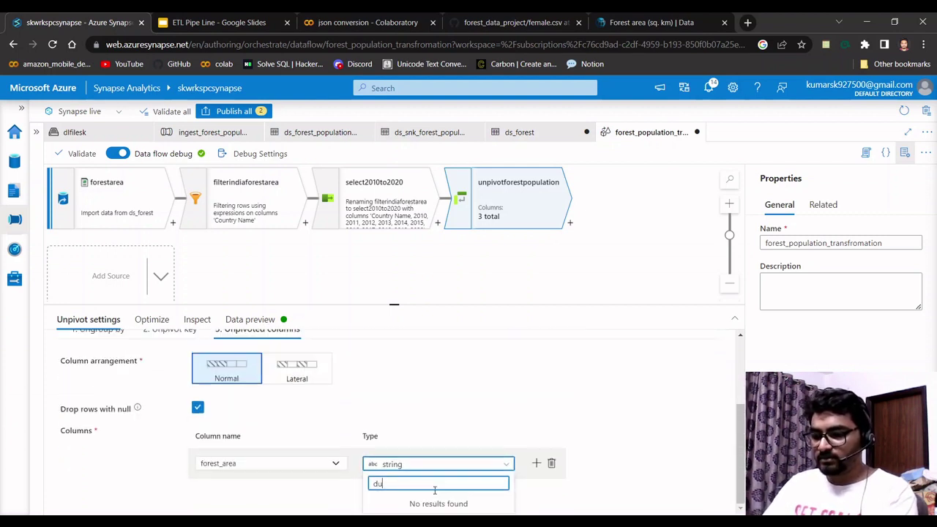
type("oubl")
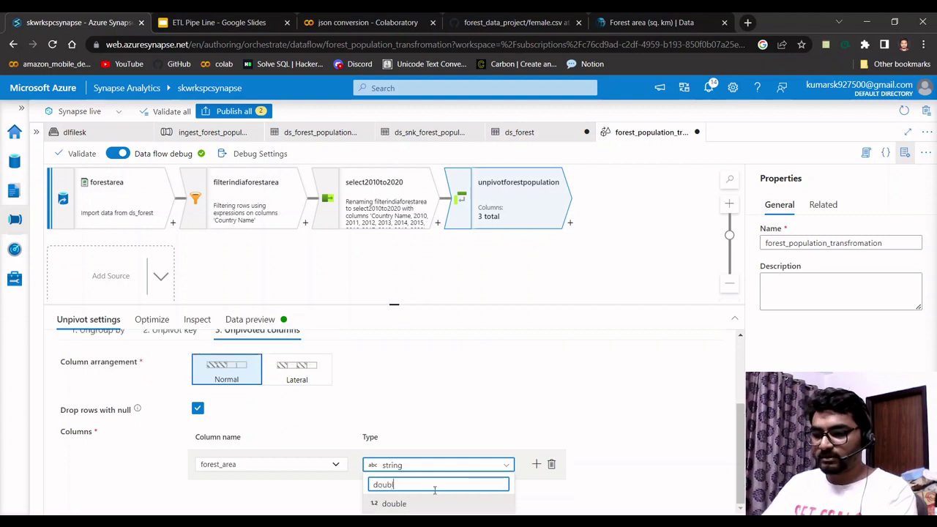
left_click(432, 504)
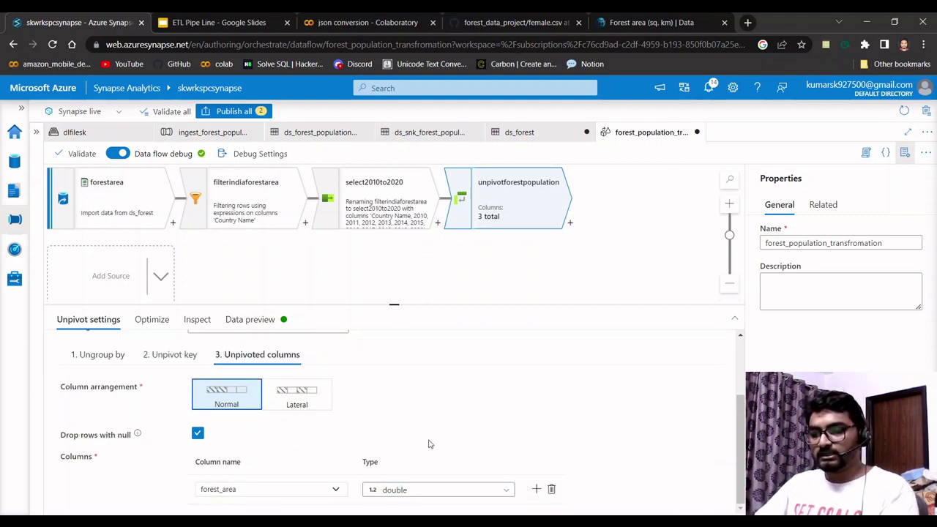
Review the ungroup-by, unpivot key and unpivoted column settings of unpivotforestpopulation.
left_click(91, 355)
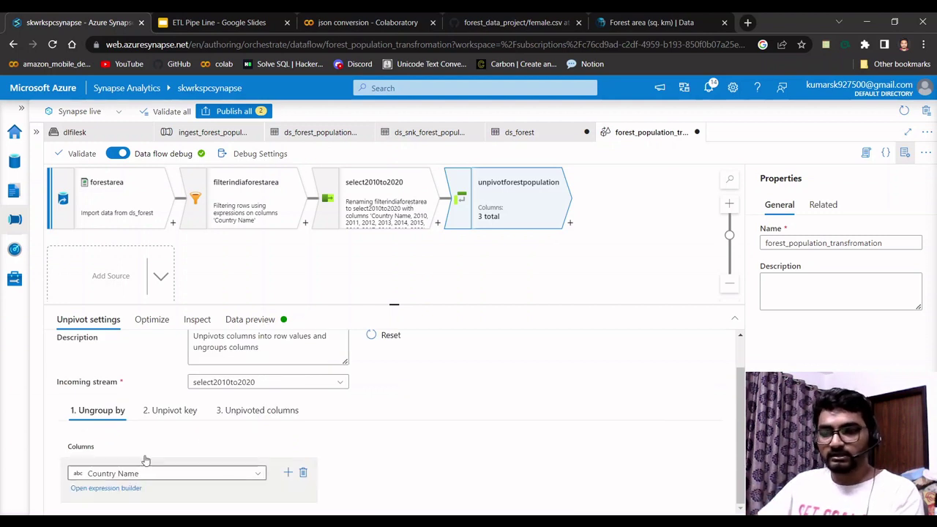
left_click(166, 410)
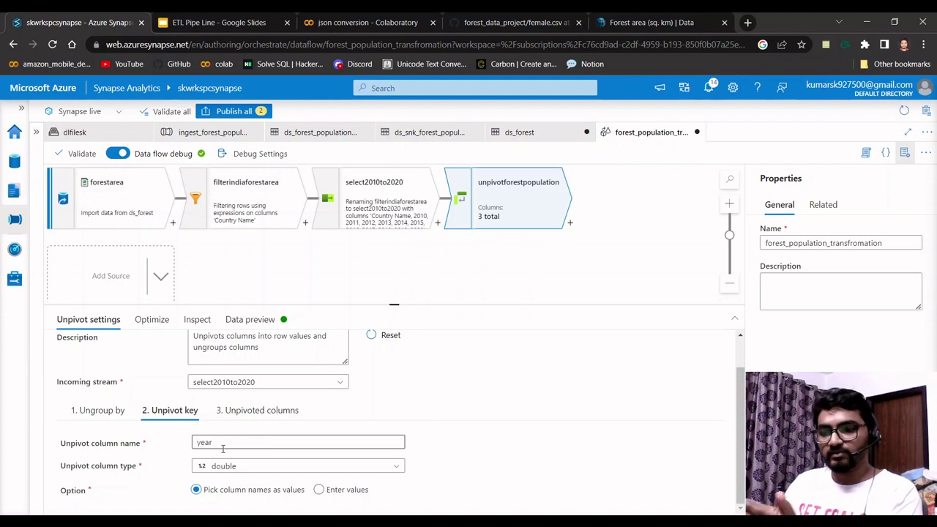
left_click(256, 410)
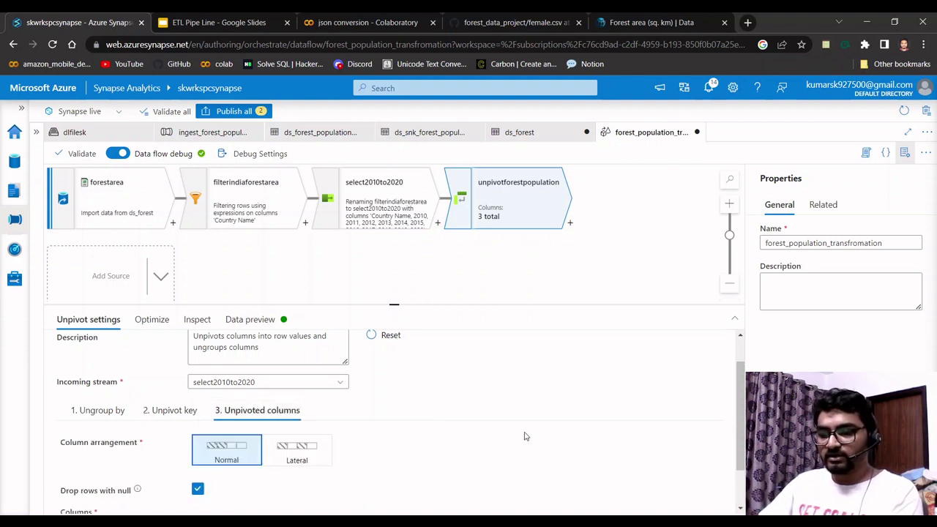
scroll(523, 439, "down", 1)
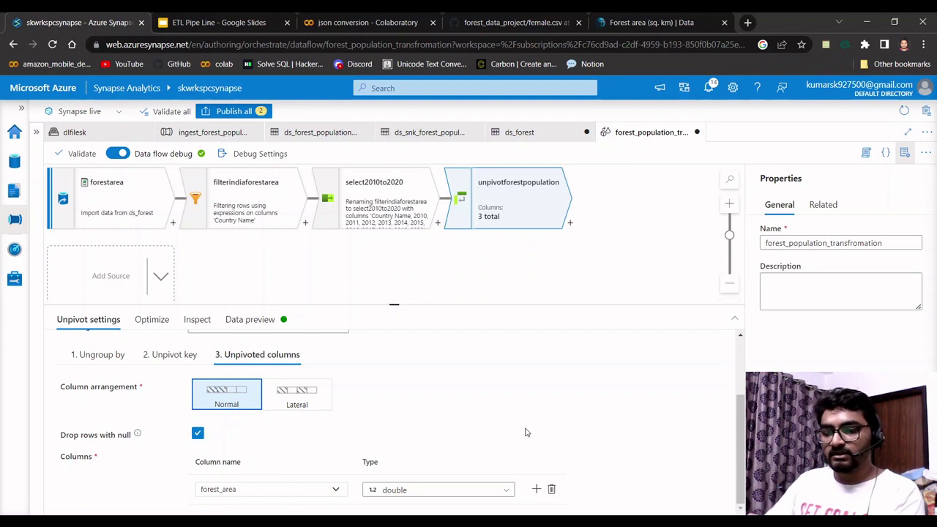
scroll(498, 393, "up", 3)
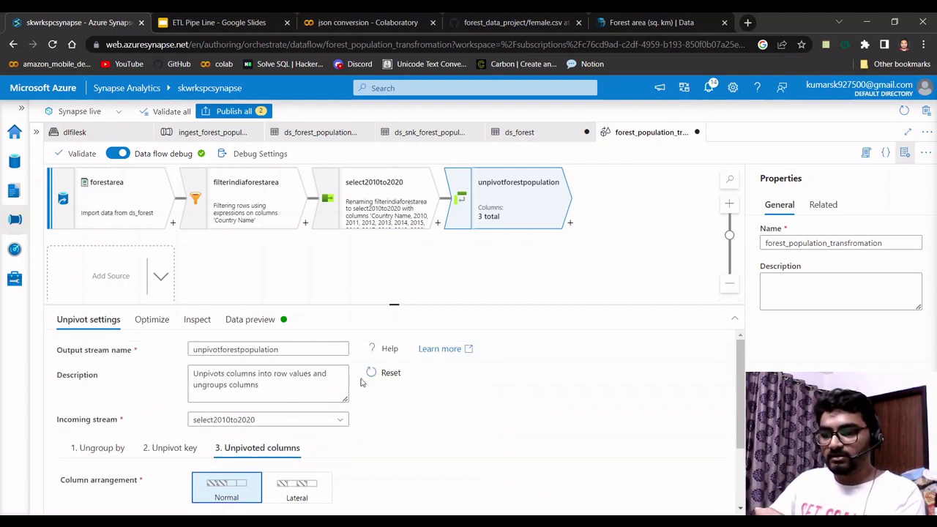
Refresh the data preview of unpivotforestpopulation and check the year and forest_area rows for India.
left_click(236, 321)
left_click(95, 367)
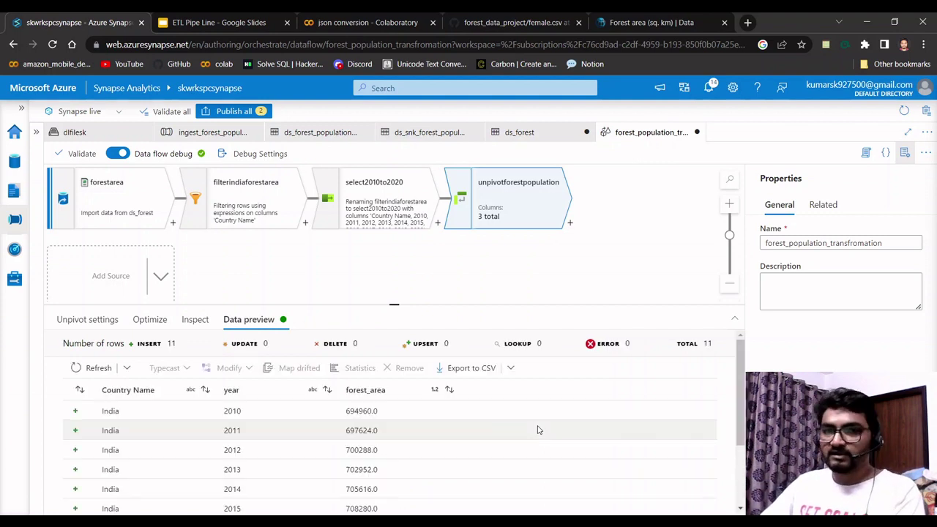
left_click_drag(393, 303, 392, 238)
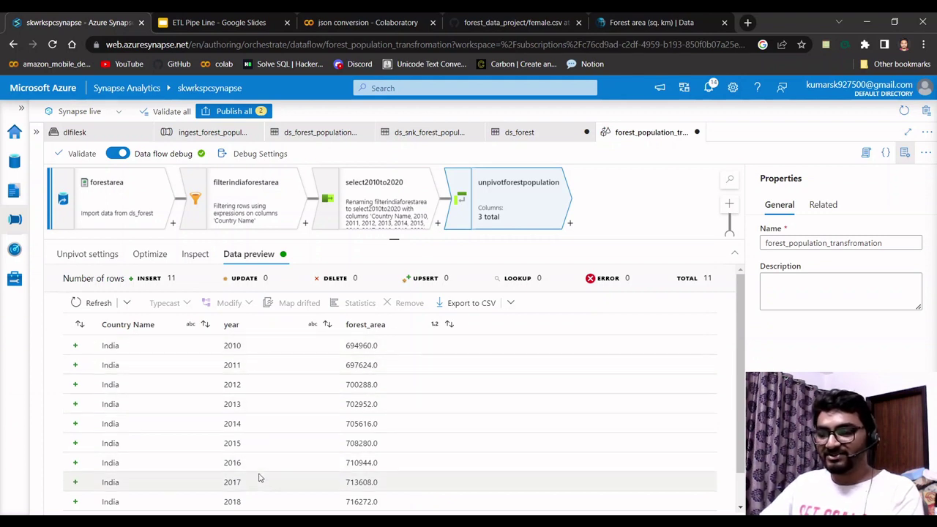
scroll(258, 477, "down", 2)
scroll(259, 477, "up", 2)
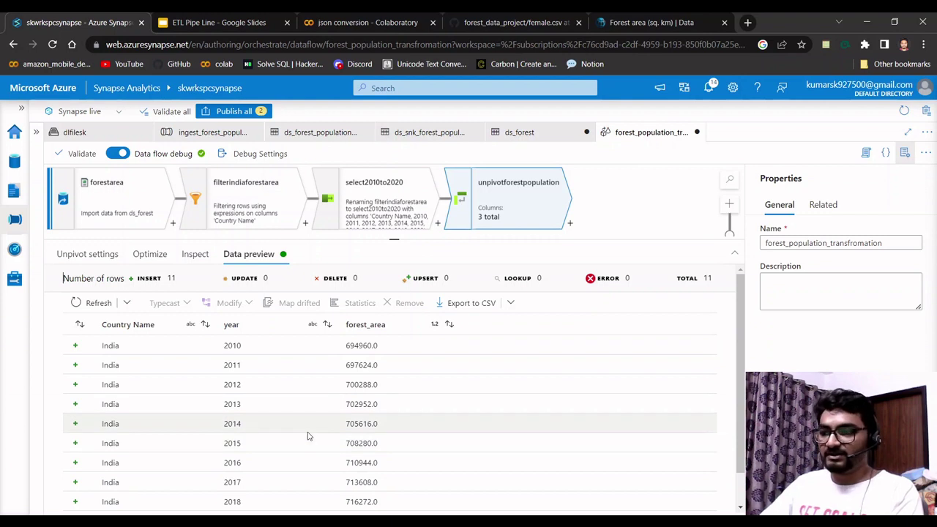
left_click_drag(394, 237, 397, 270)
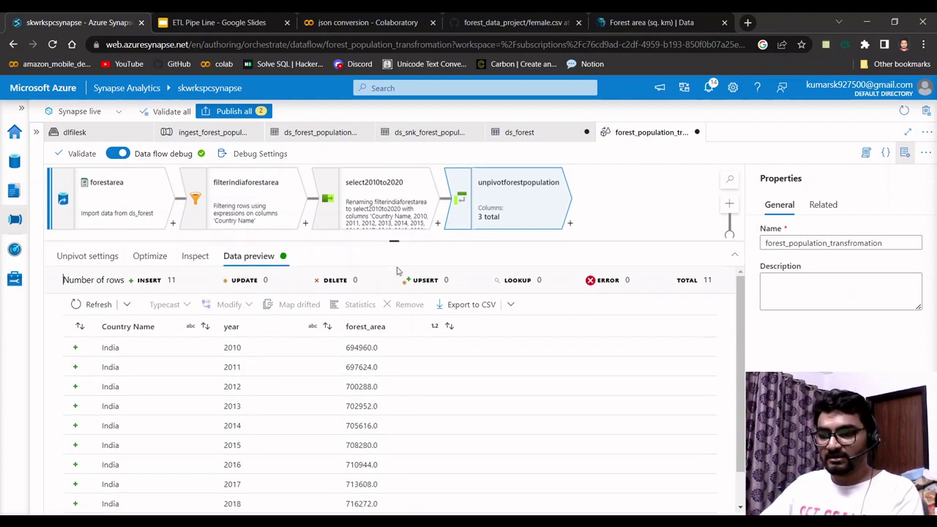
left_click(439, 268)
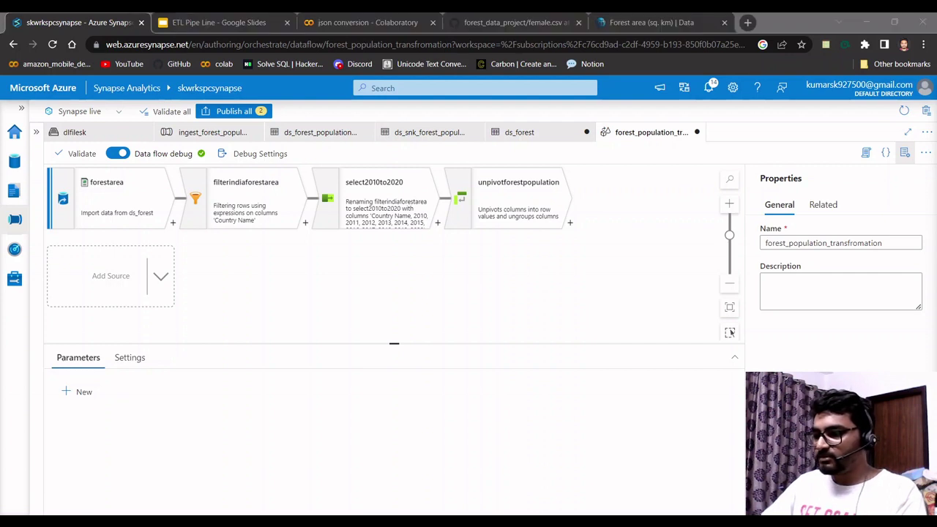
Review the year and male_population rows in the data preview of unpivmalepopulation.
key("ctrl+9")
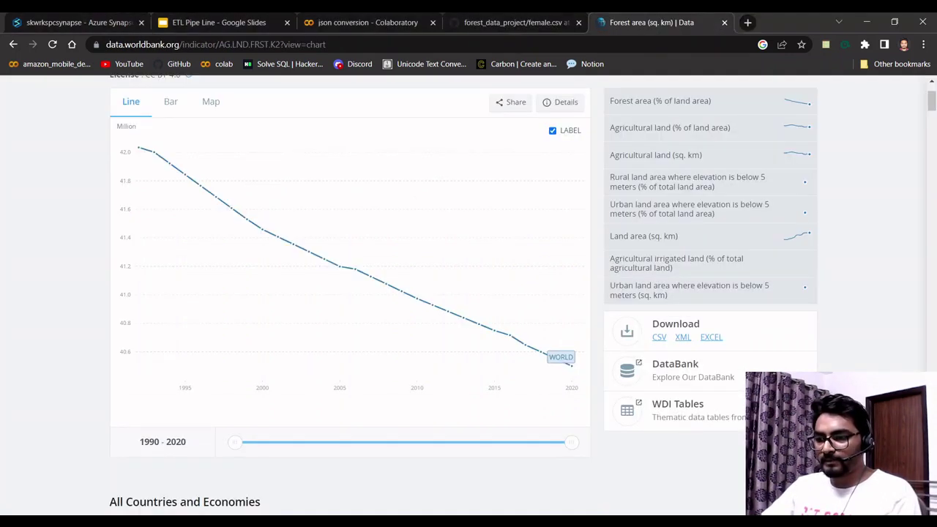
left_click(73, 22)
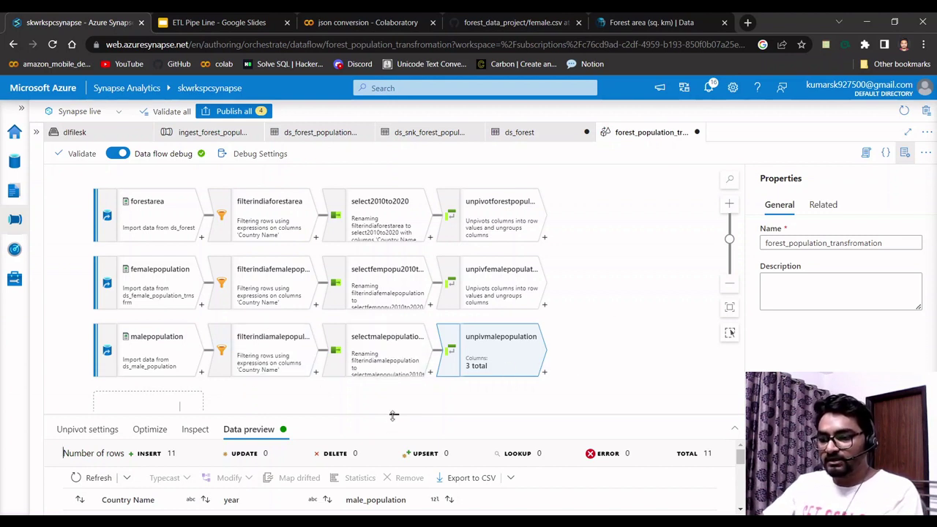
left_click_drag(394, 415, 394, 243)
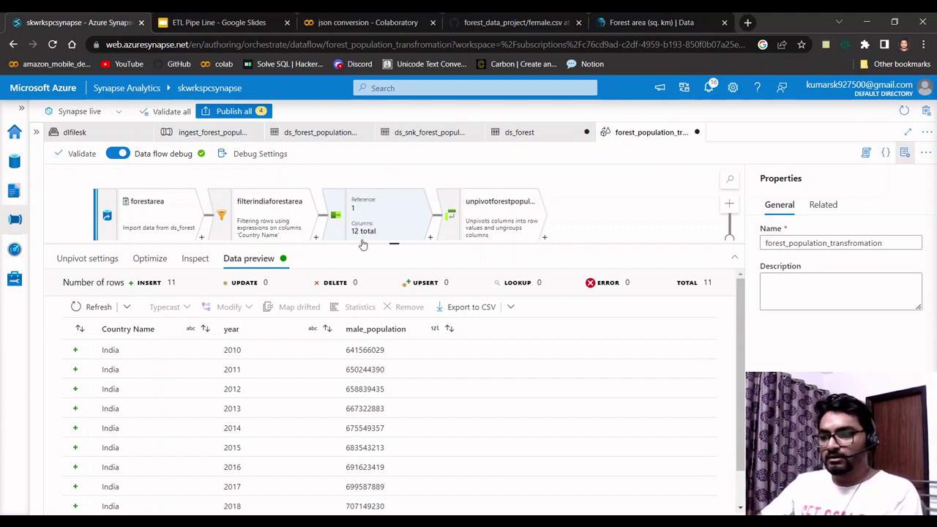
left_click_drag(394, 244, 395, 377)
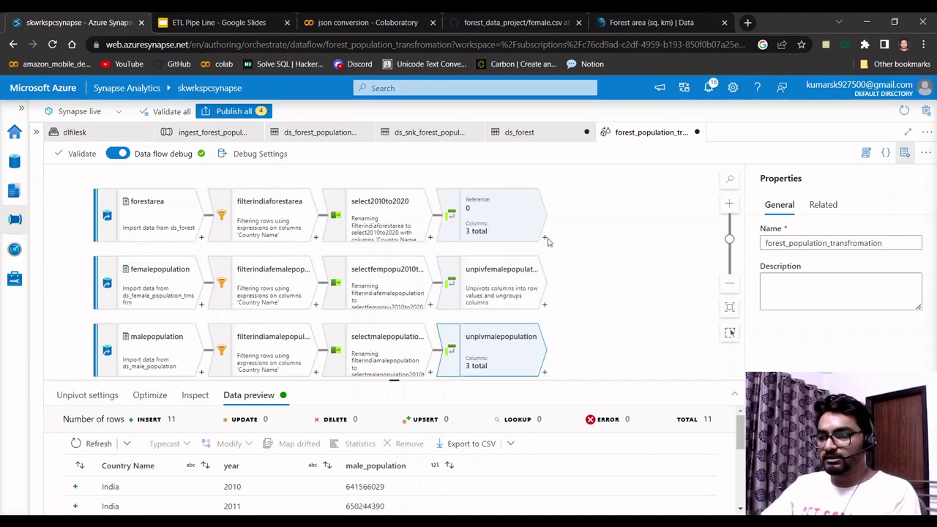
Add a Join transformation after unpivotforestpopulation and name its output stream "joinforestand femalepopulation".
left_click(544, 238)
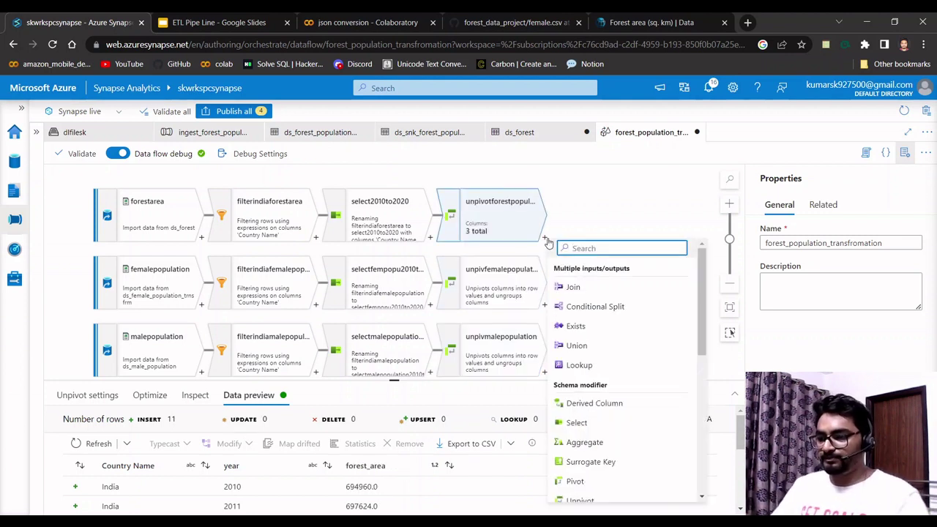
left_click(572, 287)
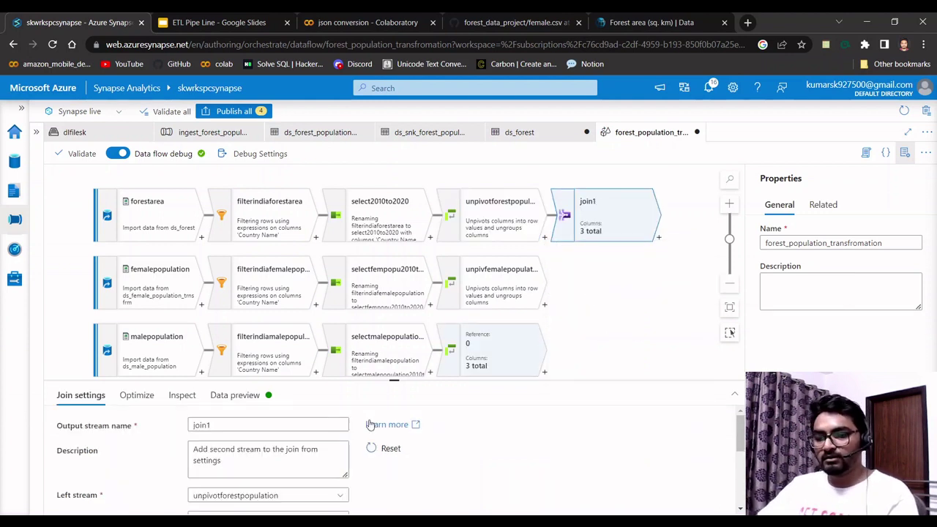
double_click(209, 424)
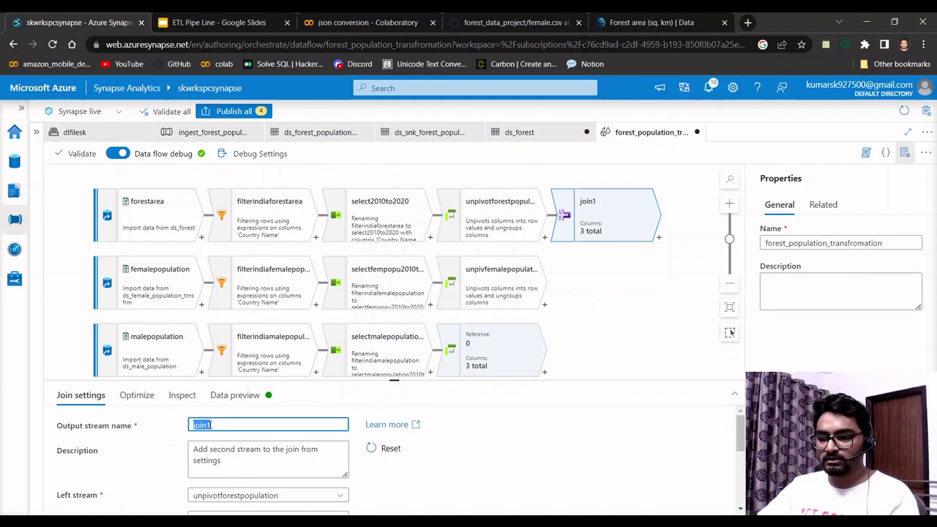
key("BackSpace")
type("jo")
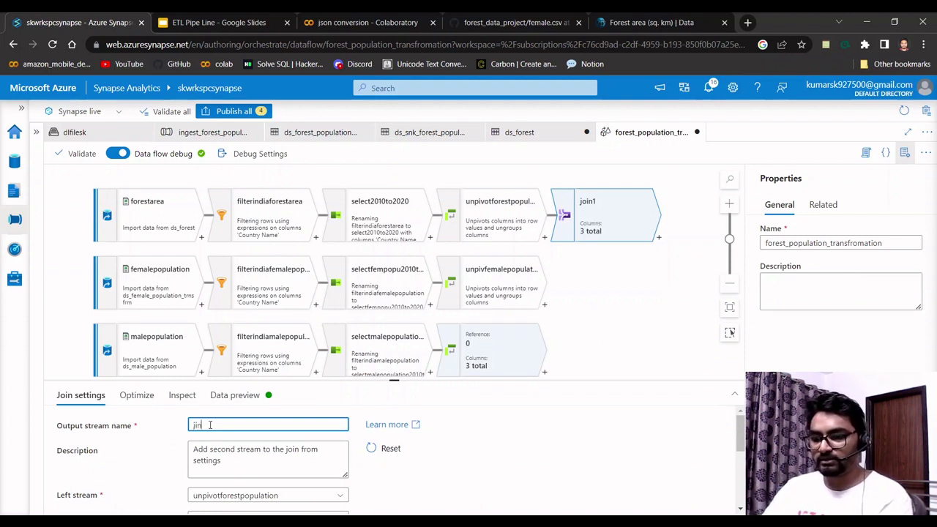
key("BackSpace")
key("BackSpace")
type("jo")
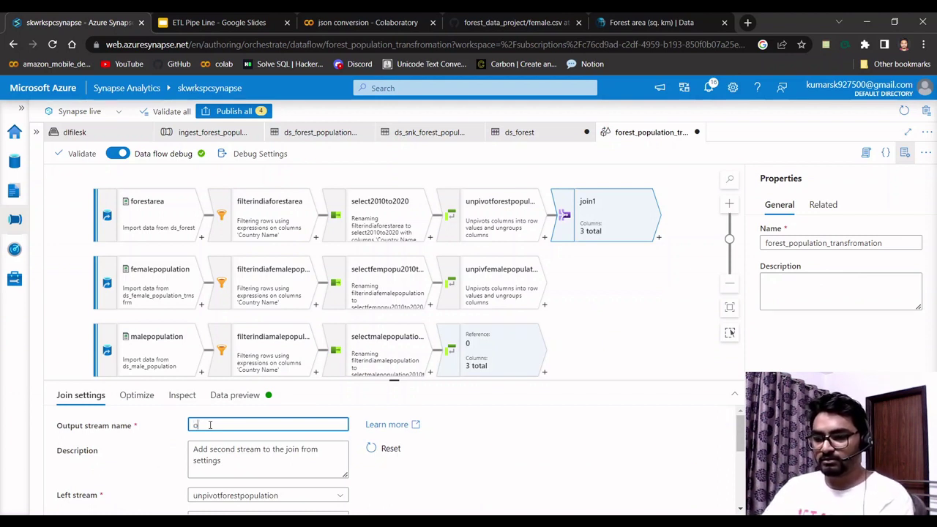
key("BackSpace")
key("BackSpace")
type("joinfr")
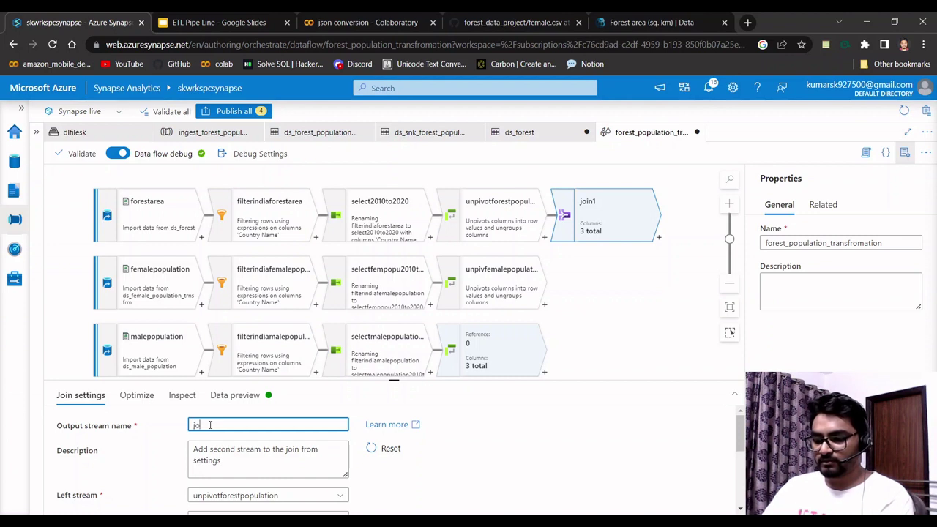
type("est")
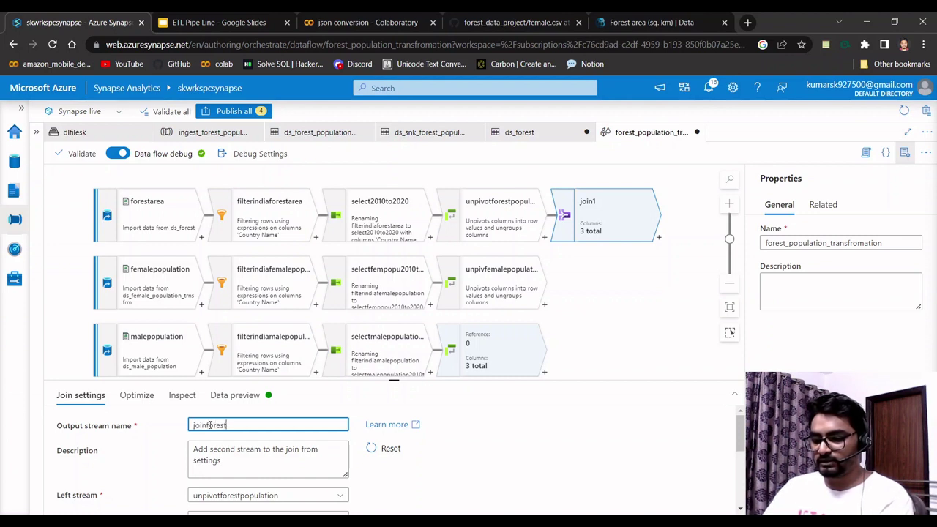
type("and female")
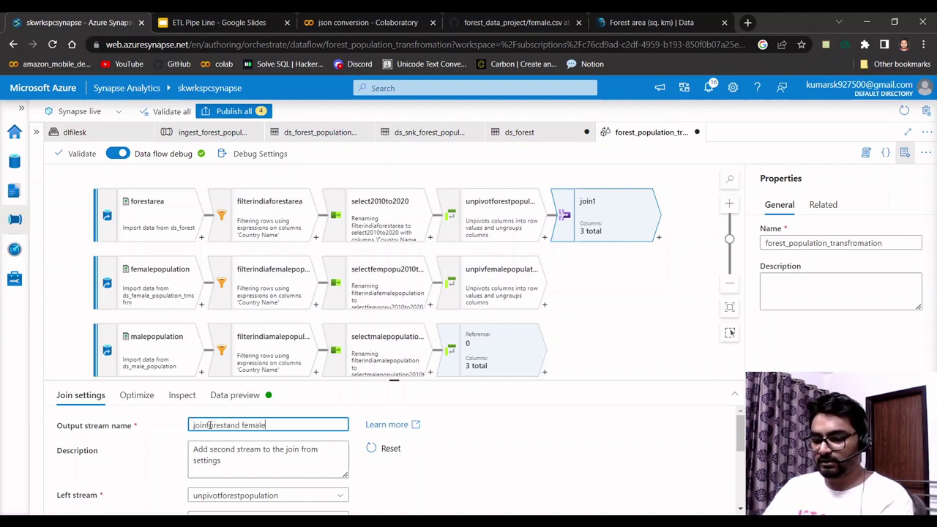
type("population")
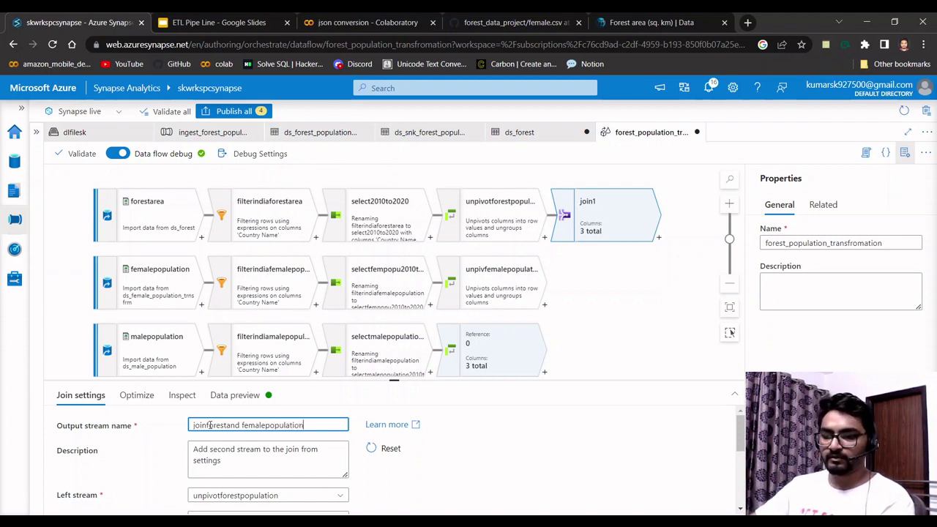
Remove the space from the join's output stream name so it reads joinforestandfemalepopulation.
scroll(296, 463, "down", 3)
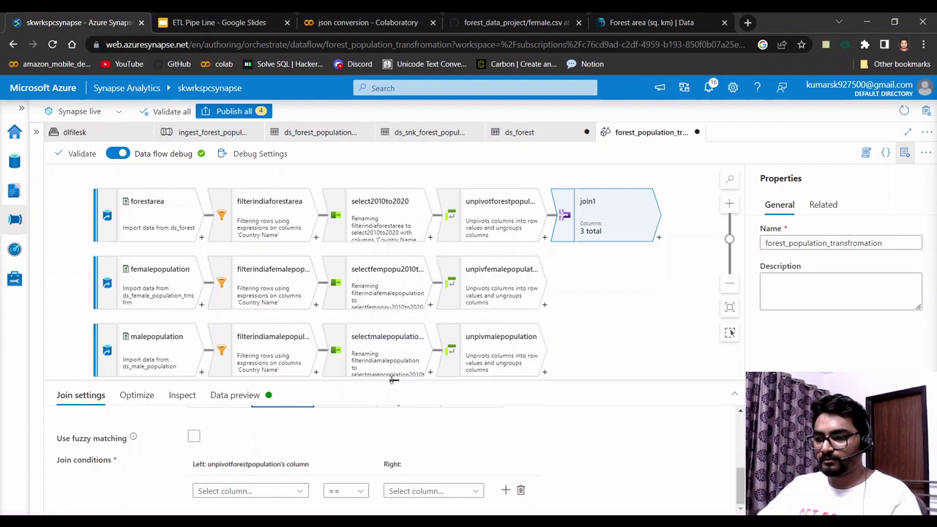
left_click_drag(394, 379, 394, 249)
scroll(406, 349, "up", 1)
scroll(406, 349, "up", 1)
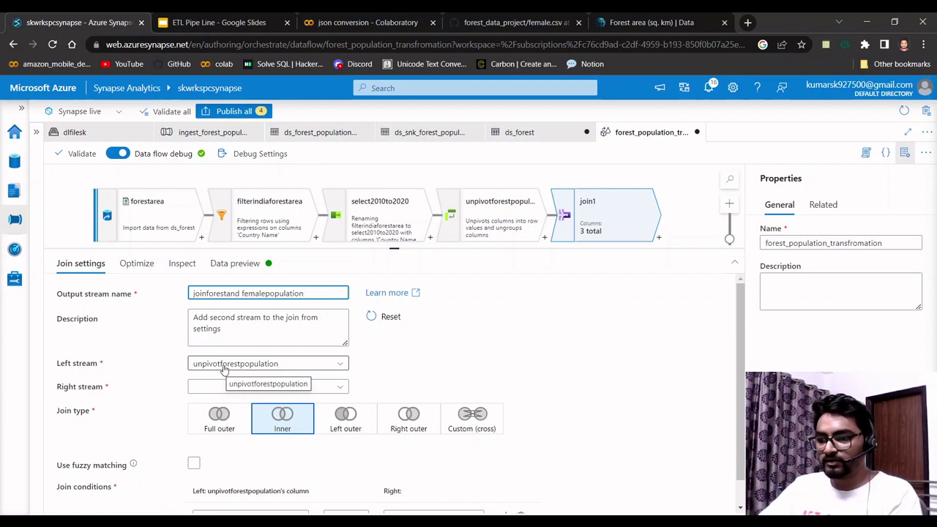
left_click(210, 393)
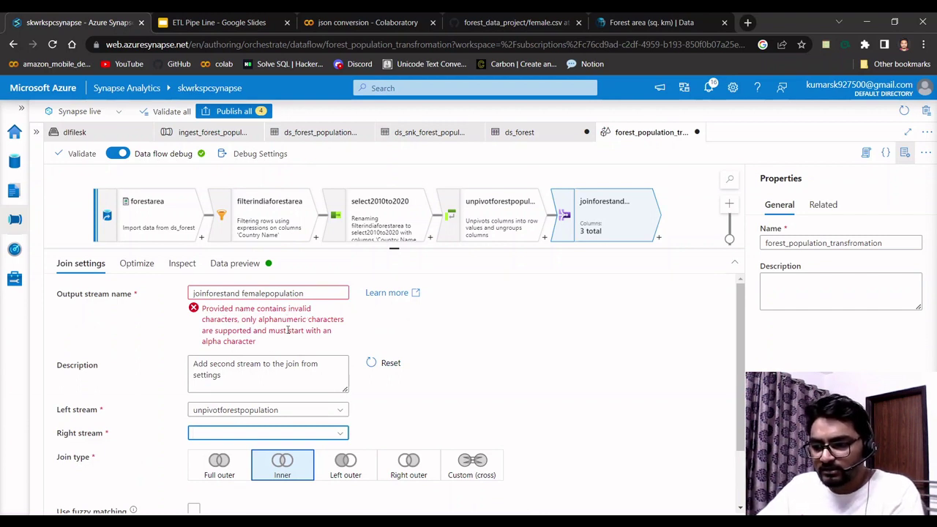
left_click(242, 293)
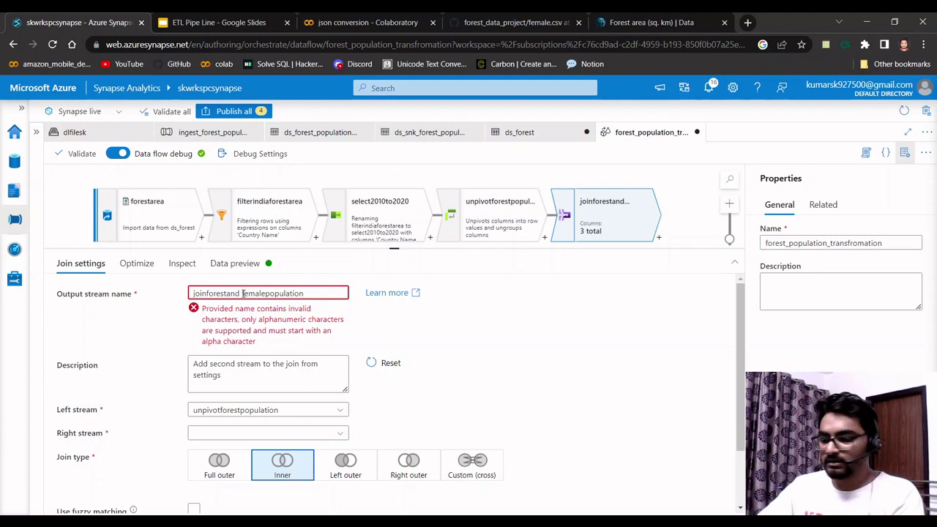
key("BackSpace")
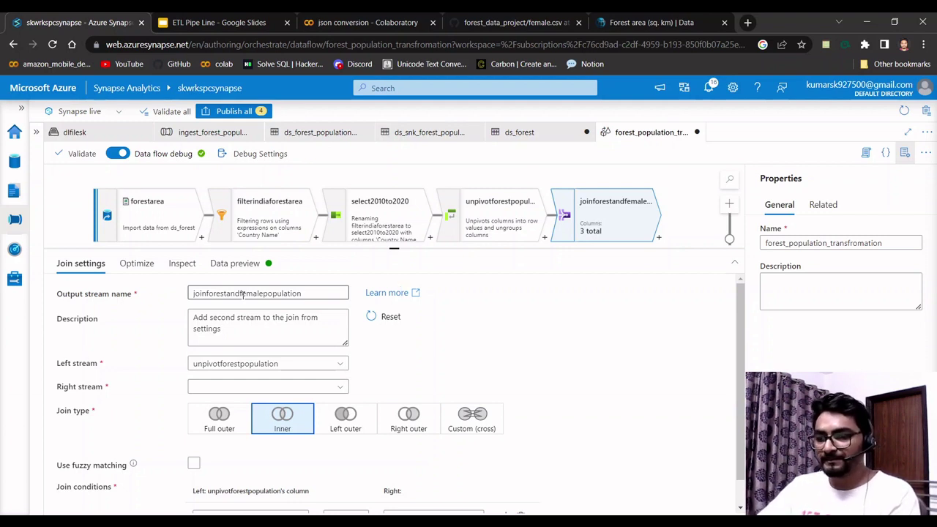
Choose unpivfemalepopulation as the right stream of joinforestandfemalepopulation.
left_click(290, 370)
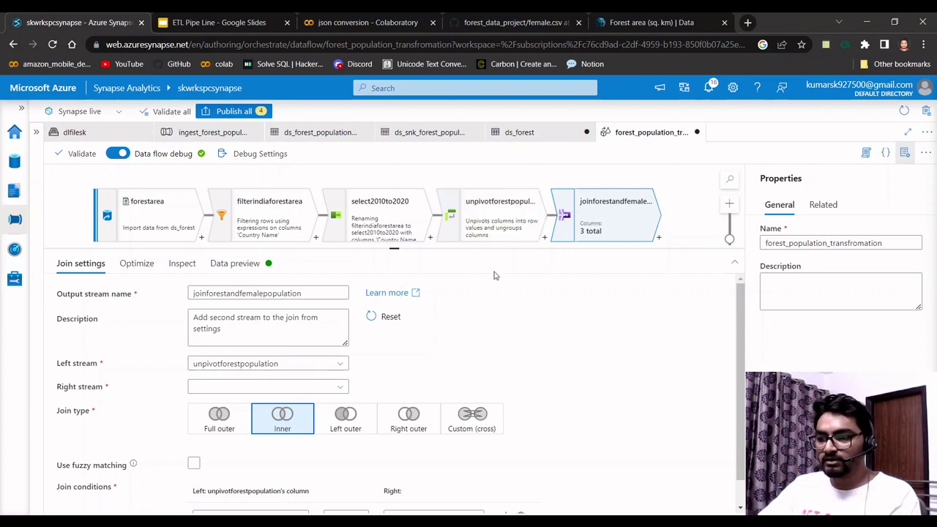
left_click(273, 392)
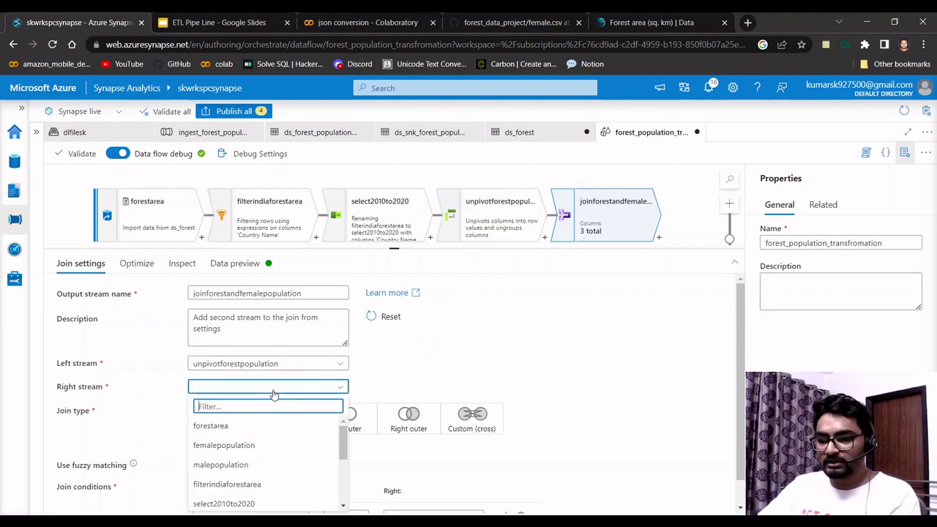
scroll(287, 462, "down", 3)
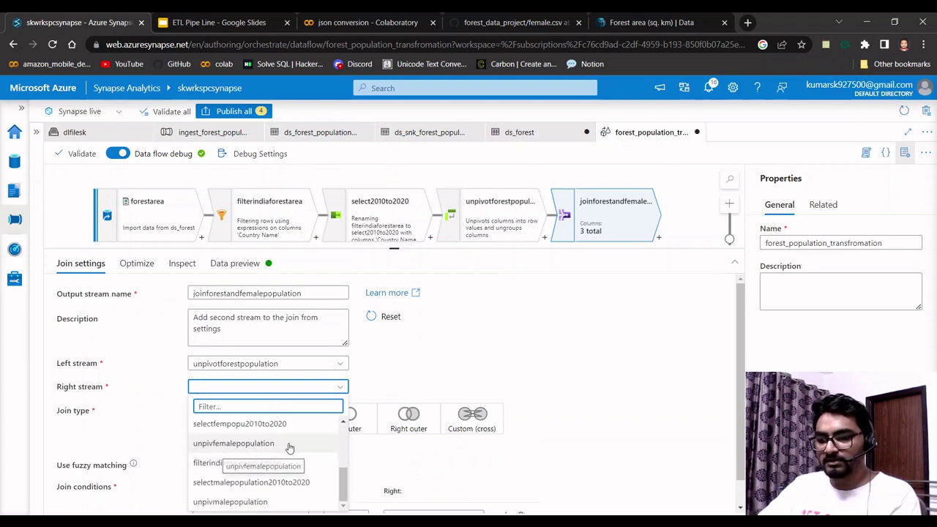
left_click(289, 444)
Set the join condition to match year in unpivotforestpopulation with year in unpivfemalepopulation using ==.
scroll(430, 369, "down", 1)
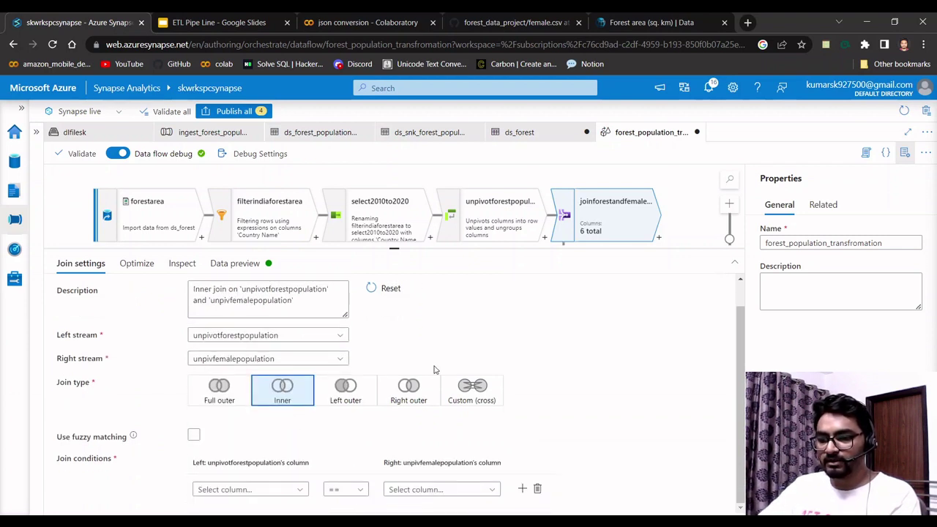
left_click(300, 491)
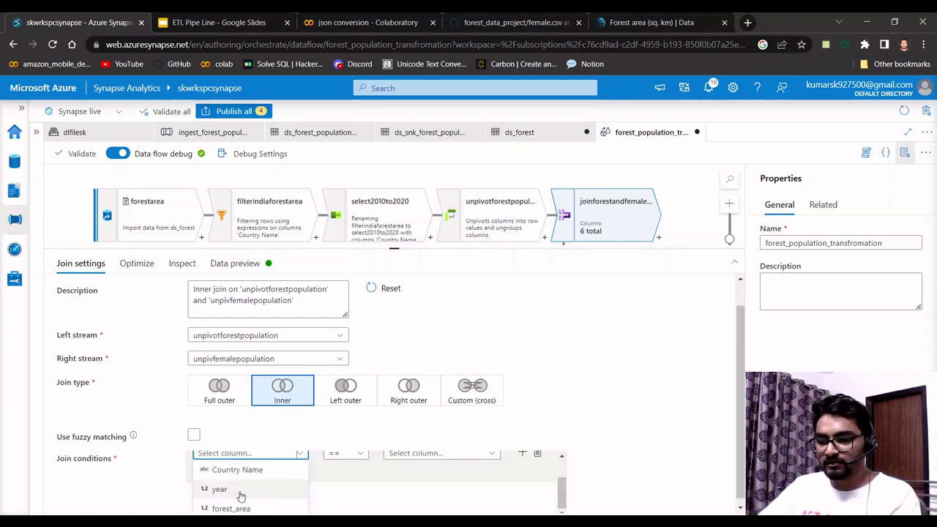
left_click(239, 493)
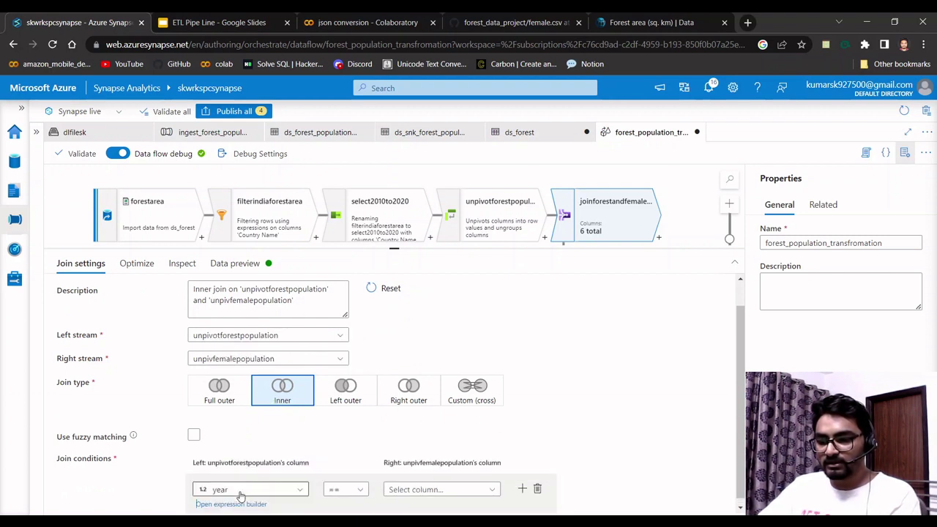
left_click(430, 491)
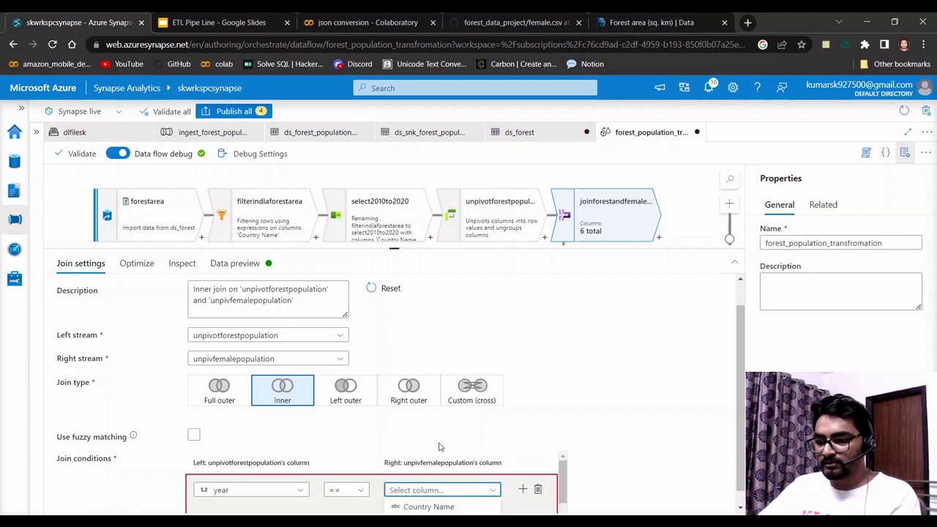
scroll(610, 397, "down", 1)
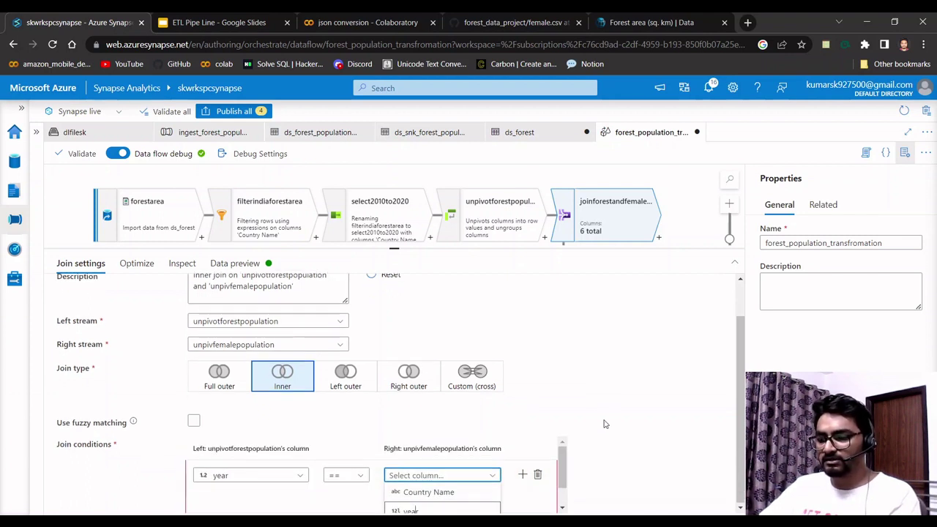
scroll(566, 476, "up", 1)
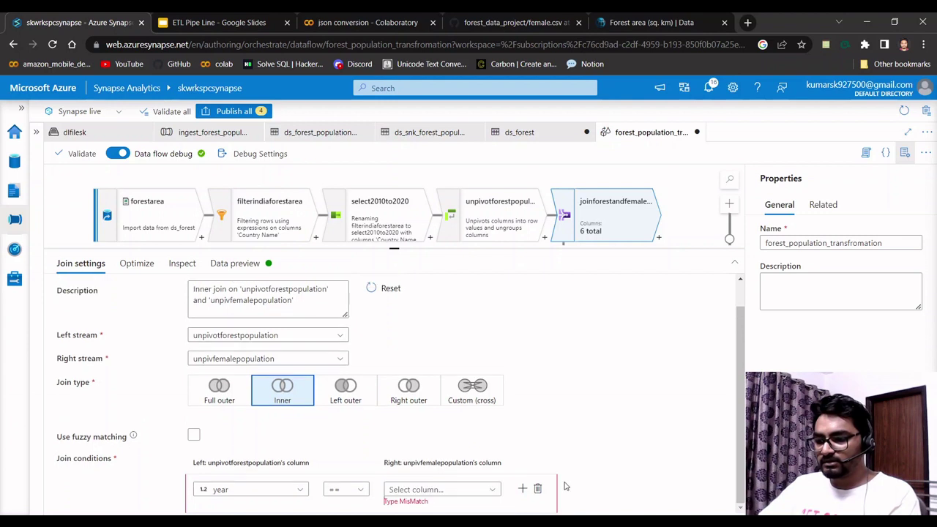
scroll(439, 483, "down", 1)
left_click(437, 477)
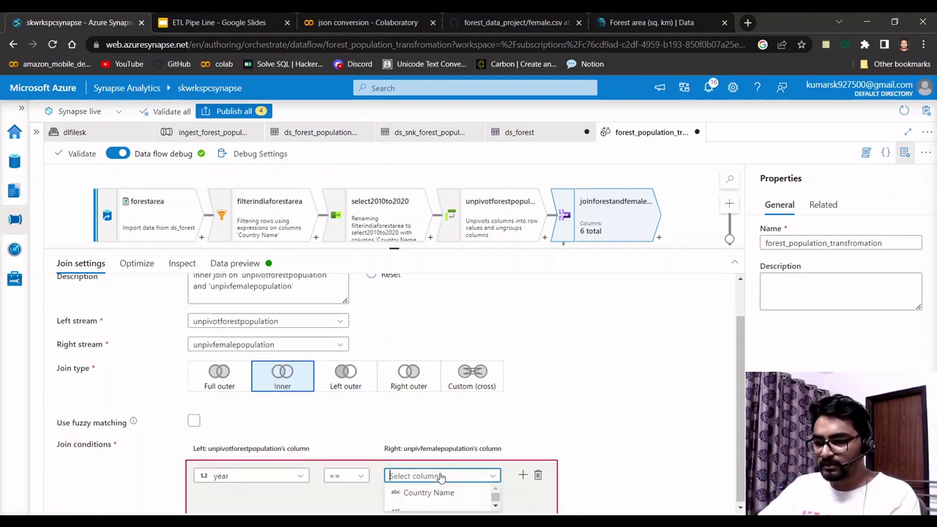
scroll(426, 499, "down", 1)
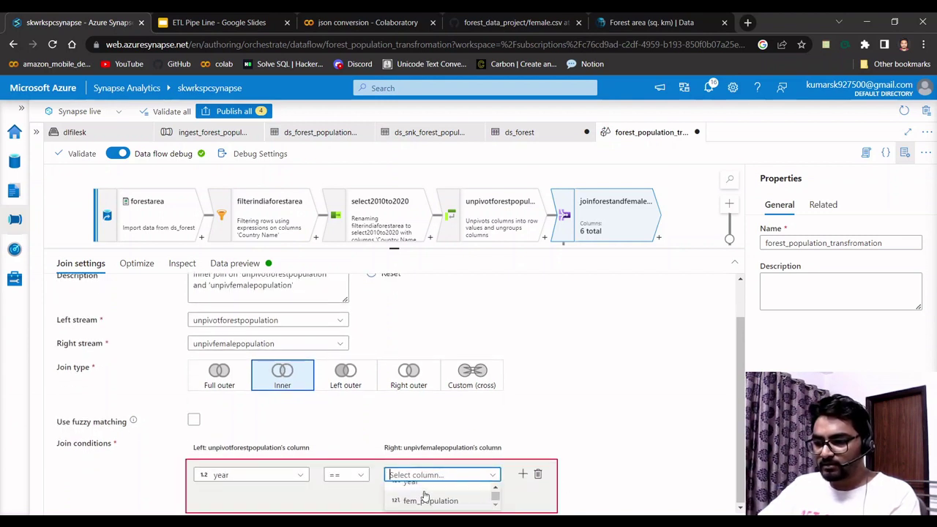
scroll(425, 498, "up", 1)
left_click(421, 486)
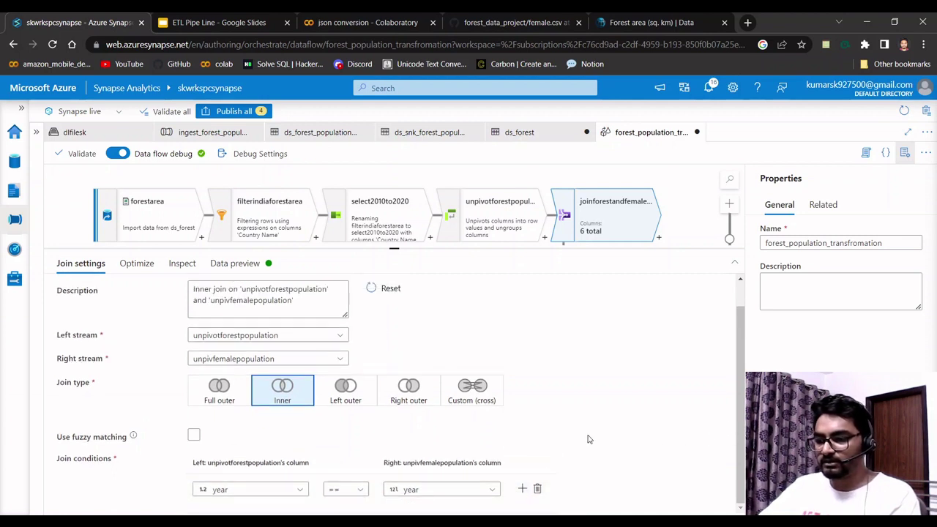
Preview the joined forest and female population data of joinforestandfemalepopulation.
scroll(395, 220, "down", 2)
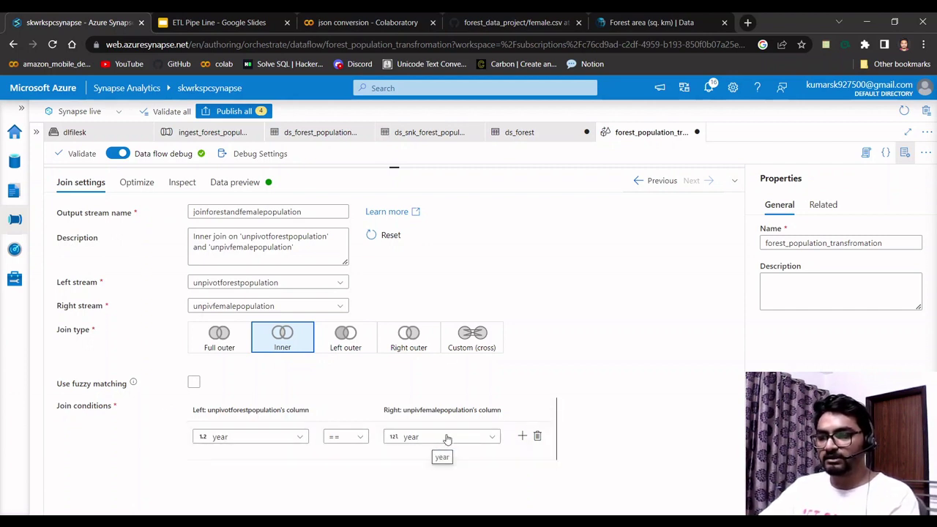
left_click(216, 182)
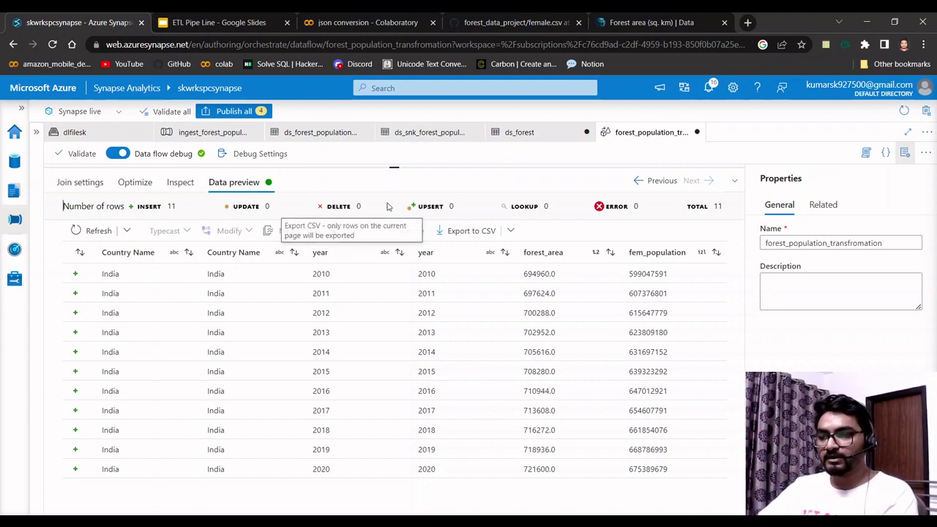
left_click_drag(393, 167, 395, 273)
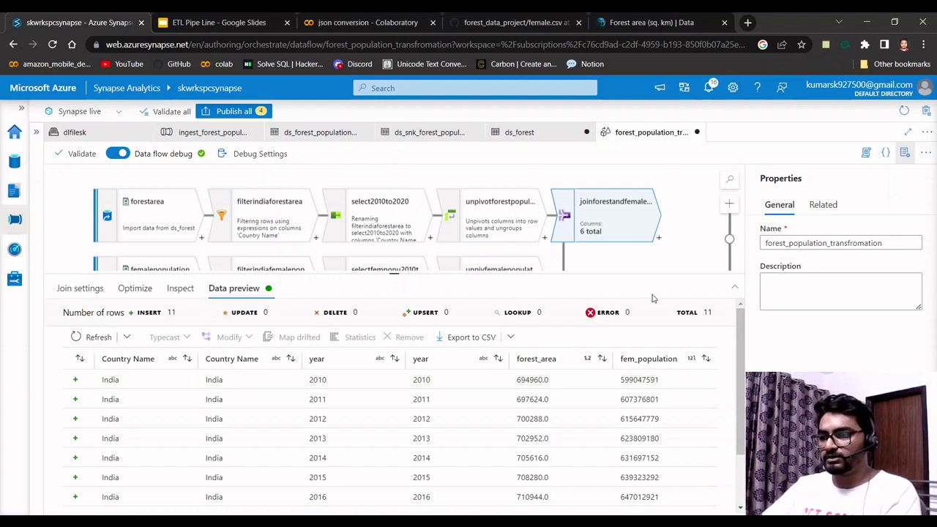
Add a second Join transformation after joinforestandfemalepopulation and name its output stream joinagainwithmalepopulation.
left_click(657, 240)
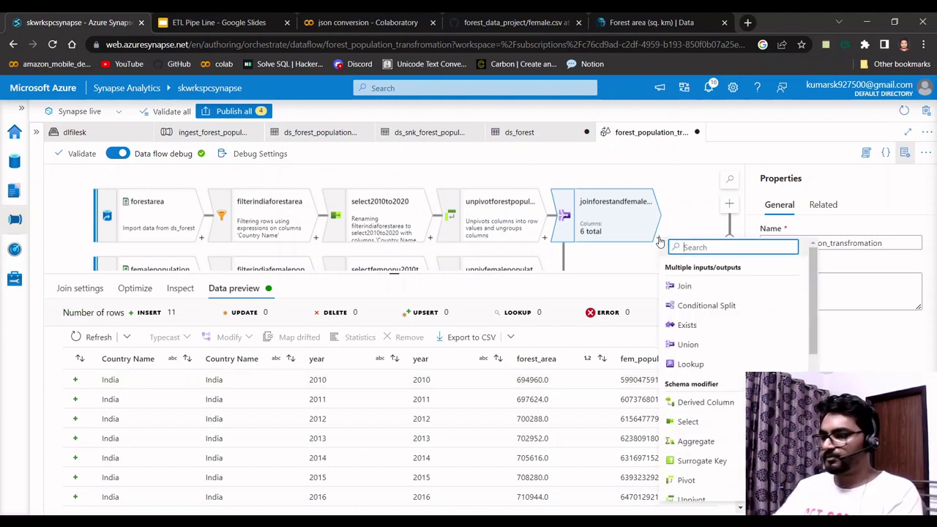
left_click(688, 286)
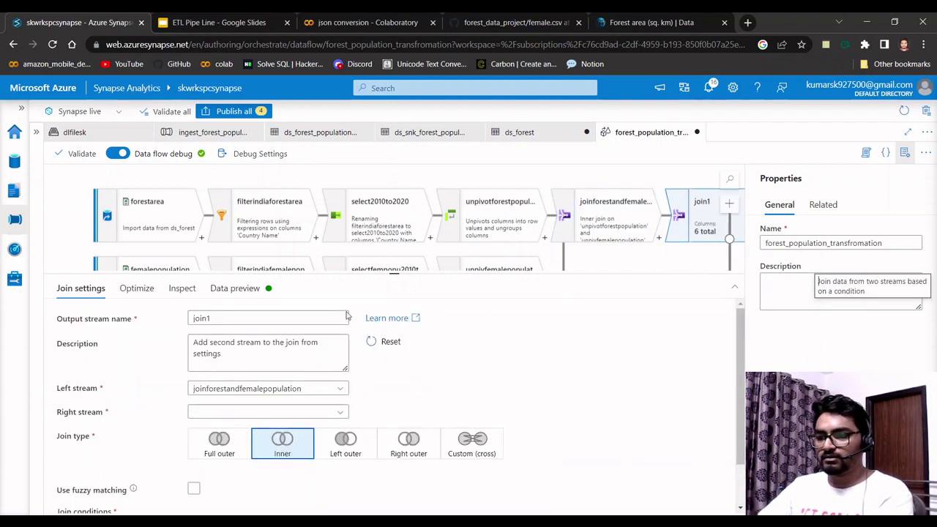
double_click(213, 318)
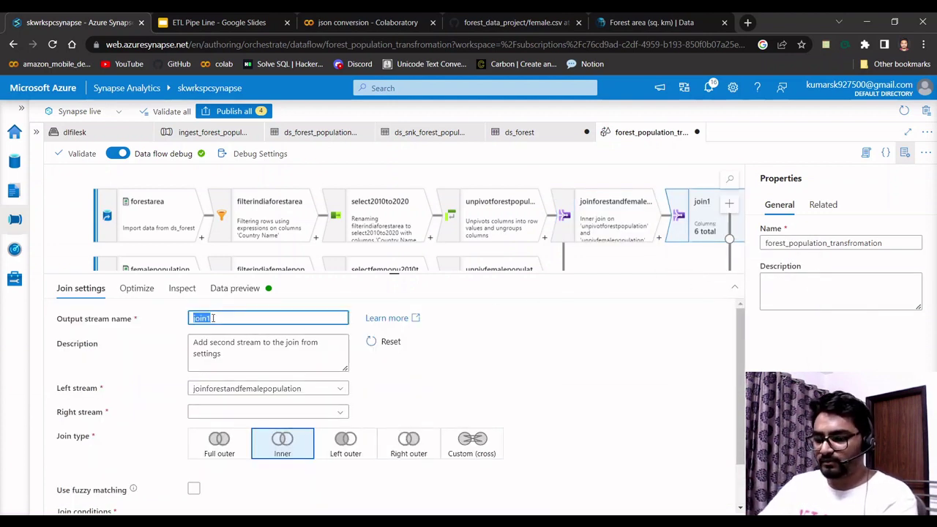
type("join")
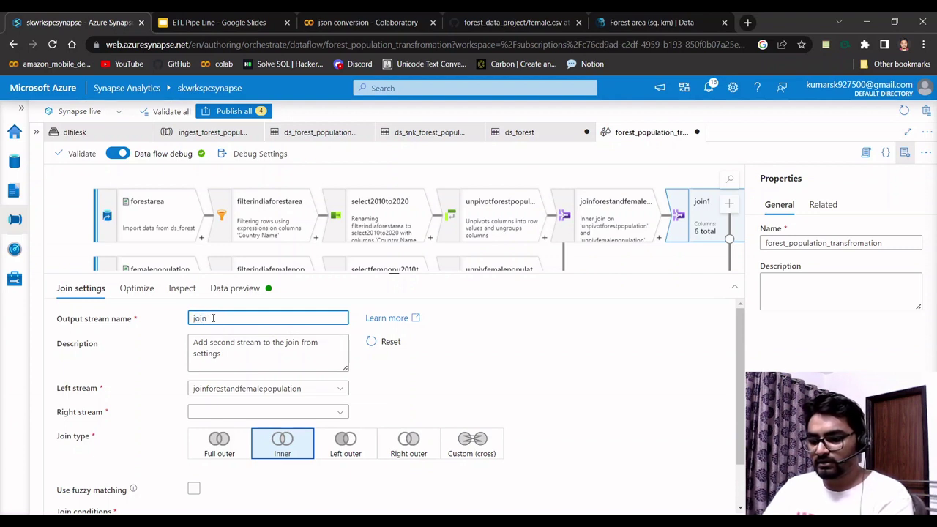
type("ad")
type("ain")
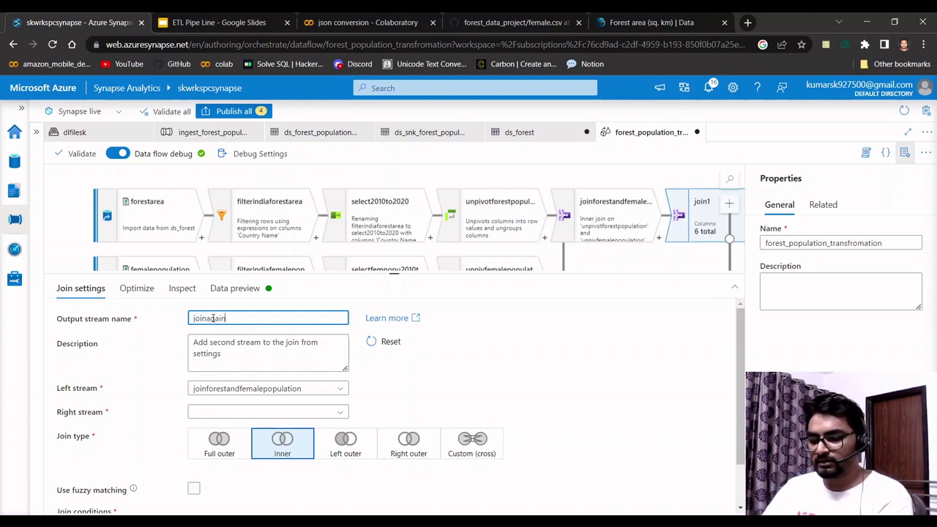
type("withmalepo")
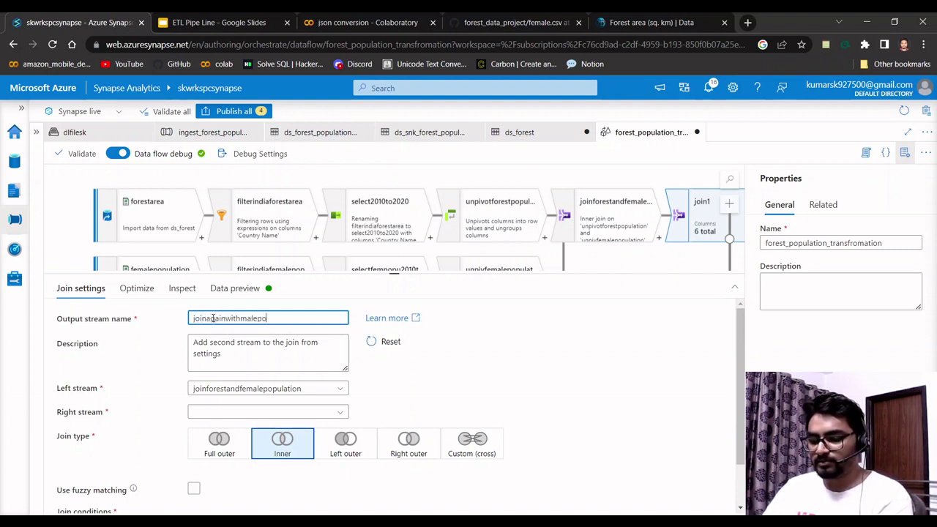
type("pulation")
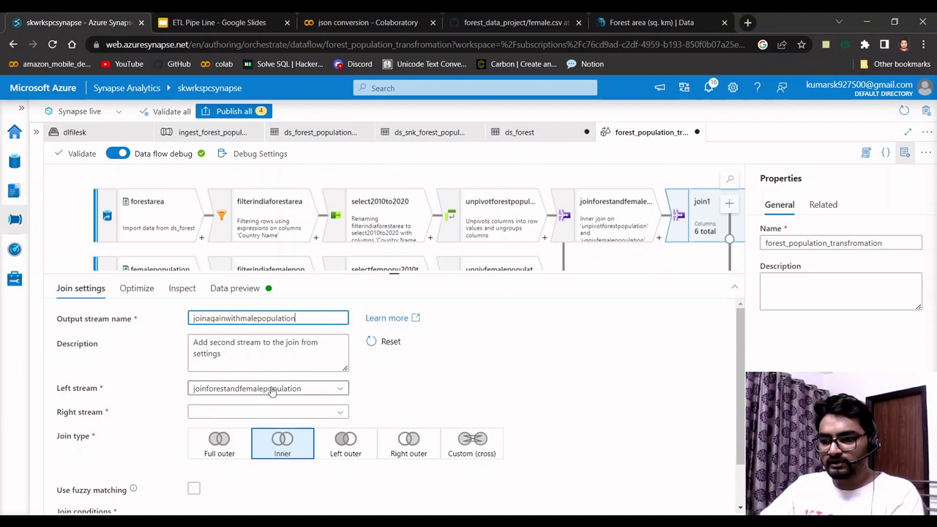
Choose unpivmalepopulation as the right stream of joinagainwithmalepopulation.
left_click(341, 414)
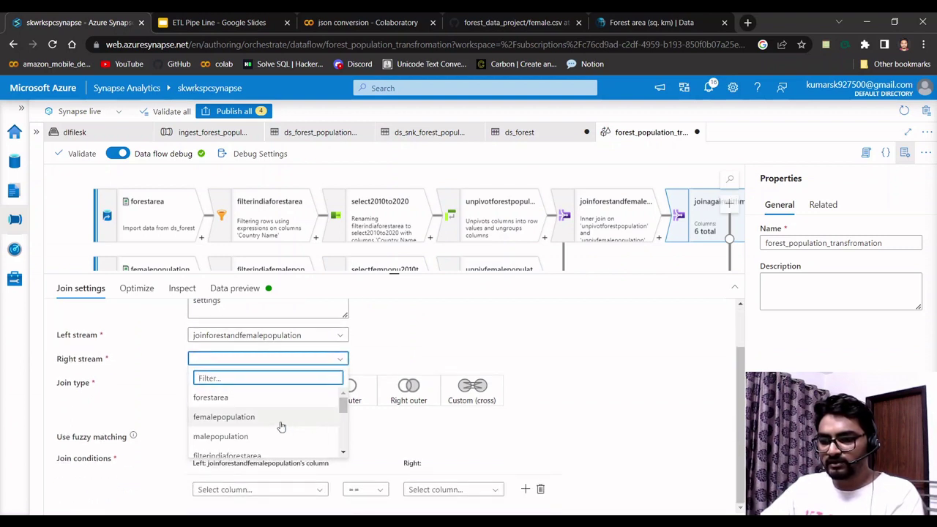
scroll(259, 441, "down", 5)
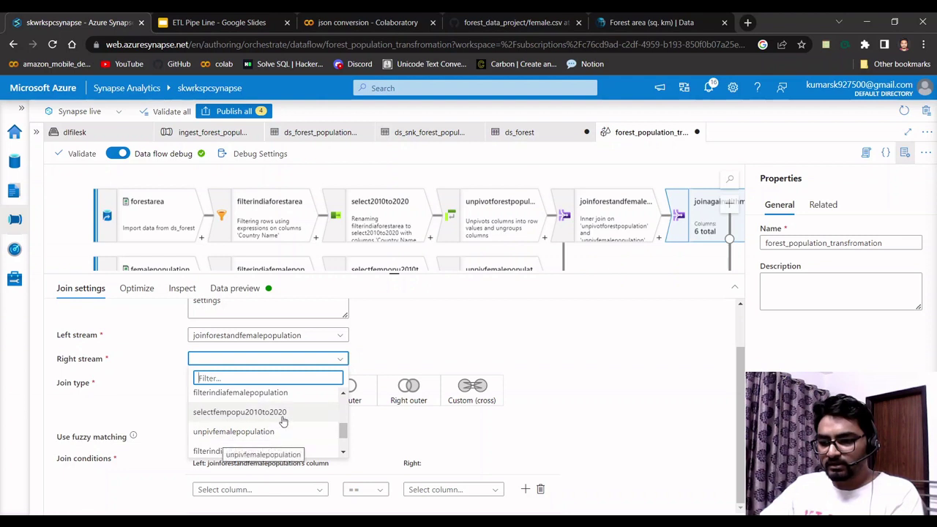
left_click(344, 457)
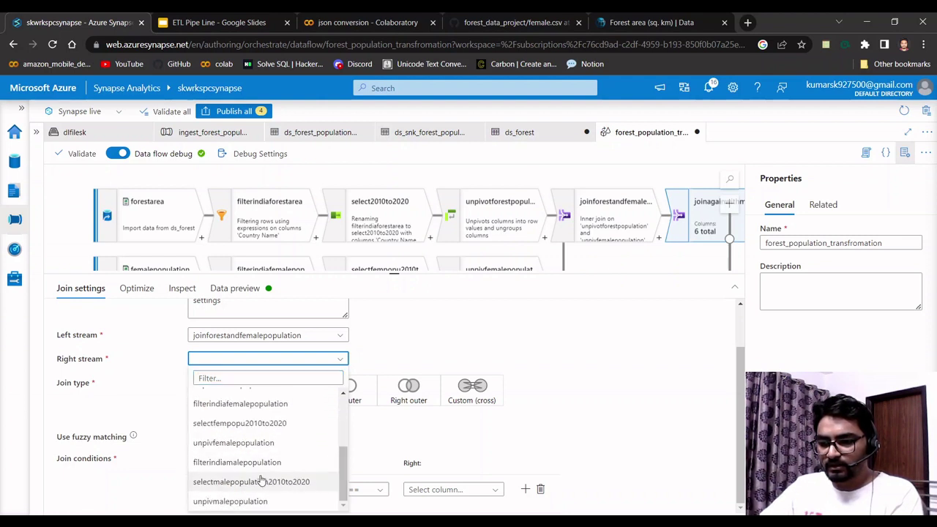
left_click(236, 502)
key("ctrl+a")
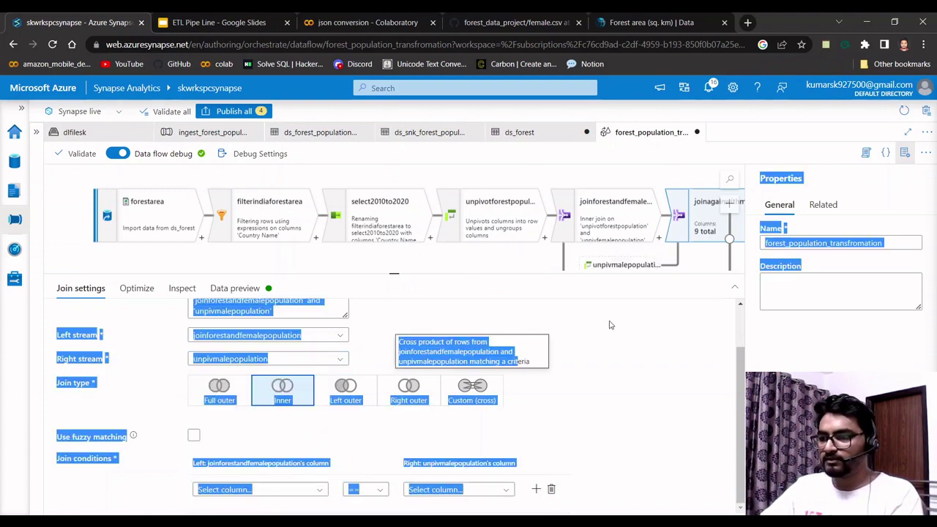
left_click(406, 293)
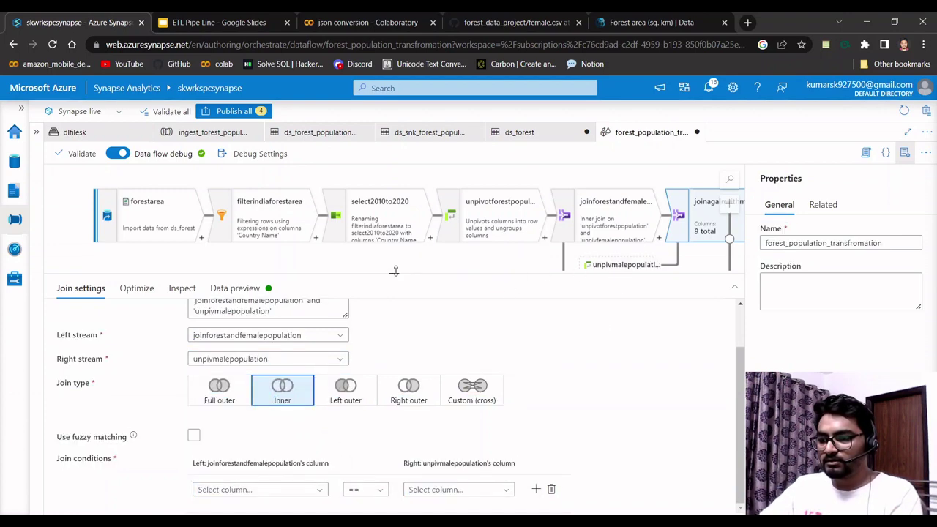
left_click_drag(394, 273, 394, 423)
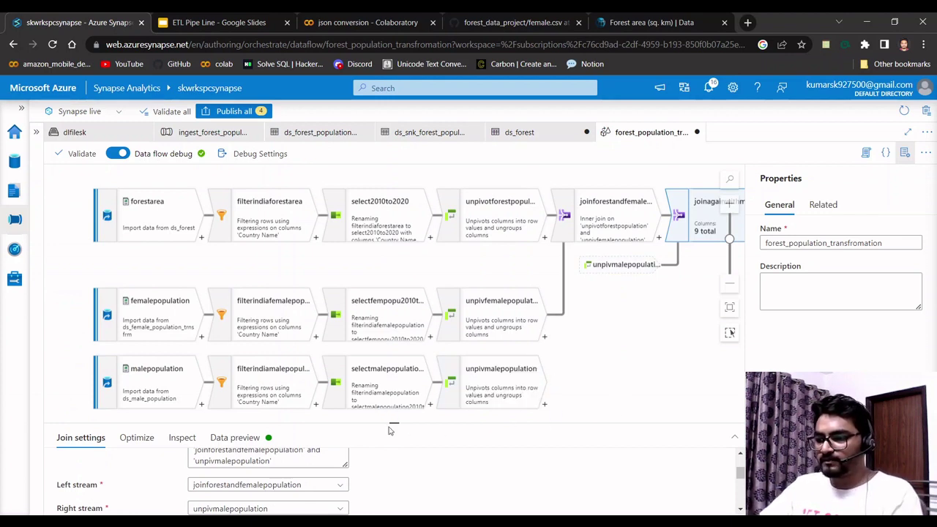
left_click_drag(392, 423, 399, 255)
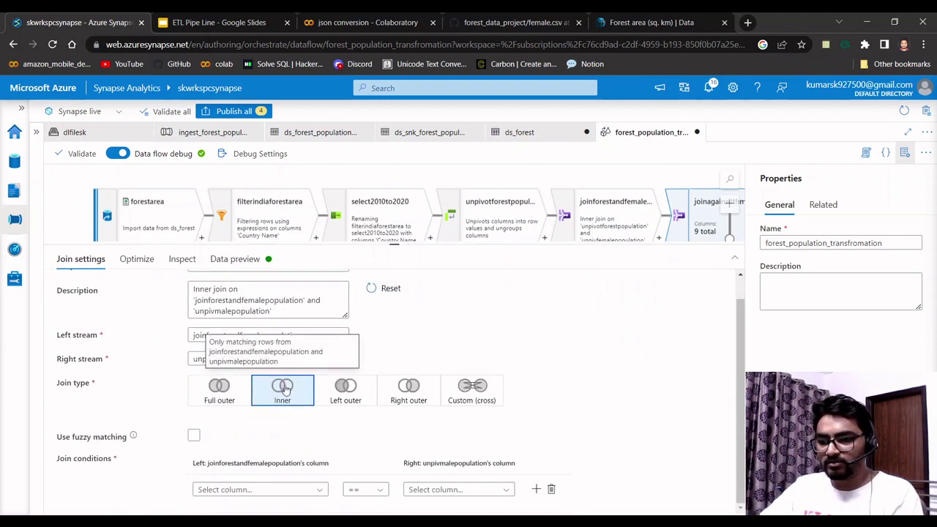
left_click(319, 485)
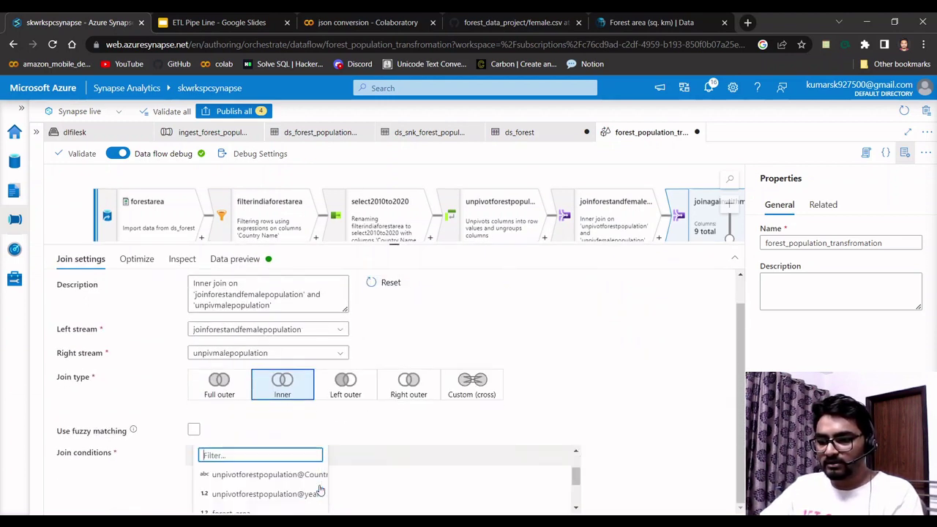
scroll(319, 490, "down", 1)
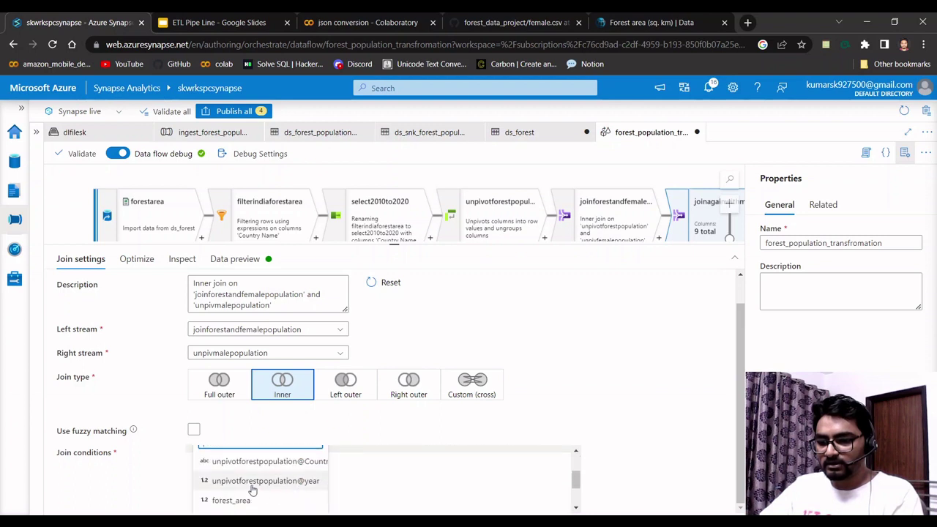
scroll(256, 491, "down", 3)
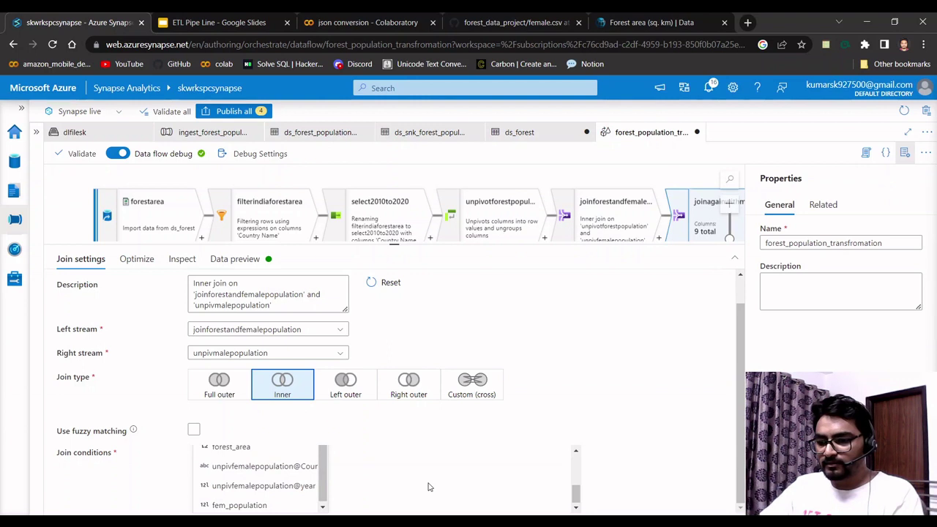
left_click(378, 474)
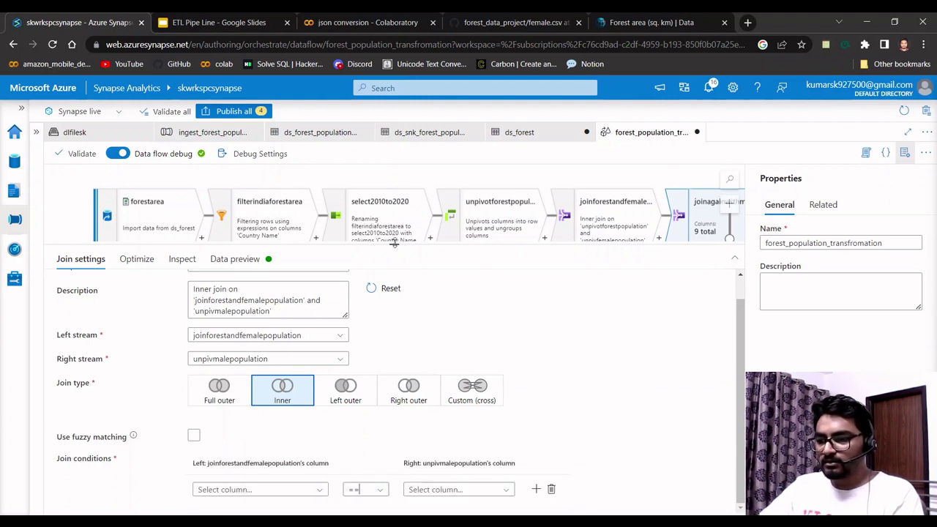
Set the join condition to match unpivotforestpopulation@year with year in unpivmalepopulation using ==.
left_click_drag(393, 243, 394, 169)
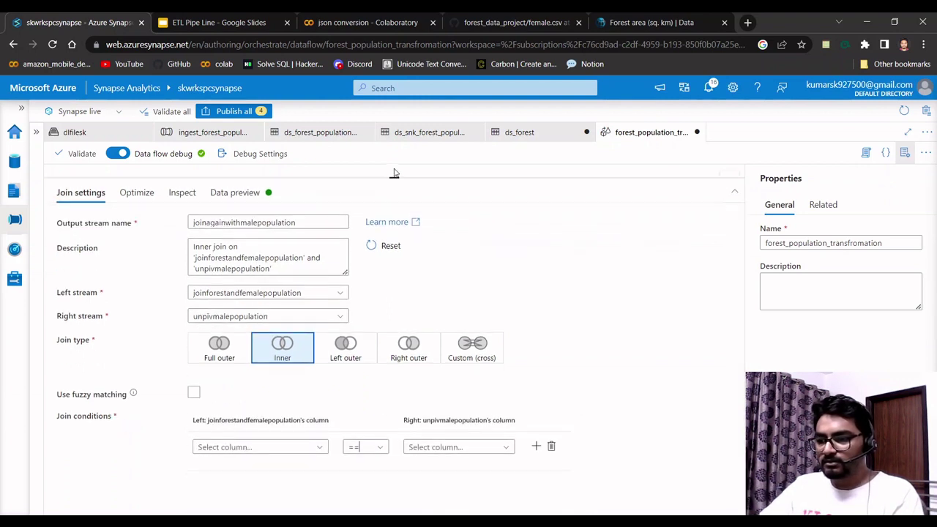
left_click(314, 437)
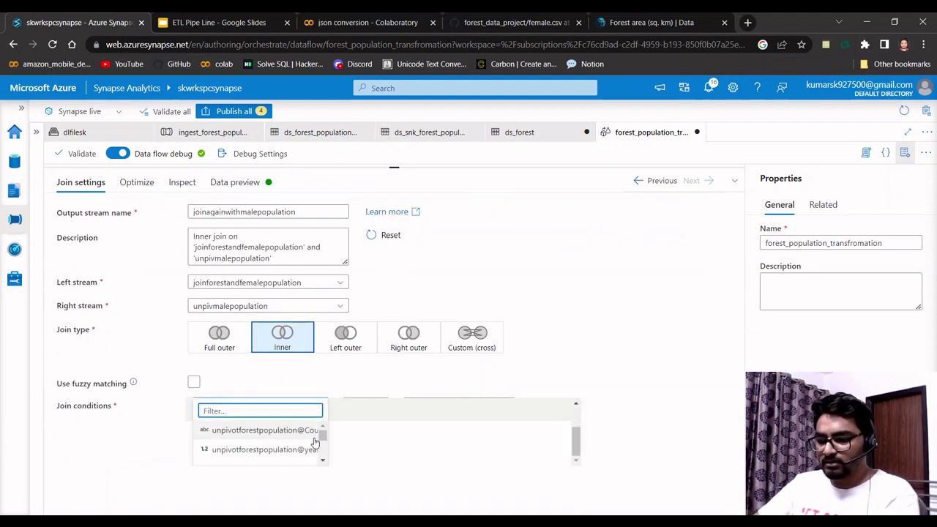
type("year")
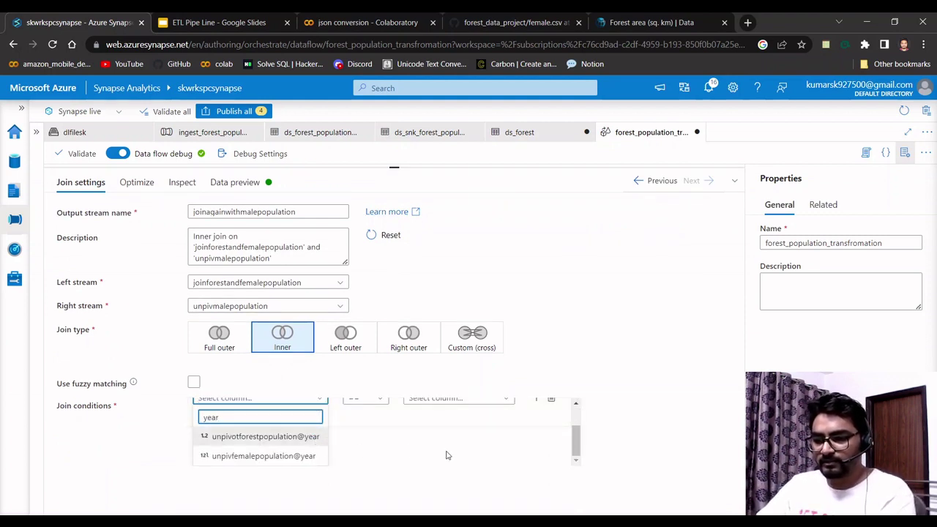
left_click(254, 437)
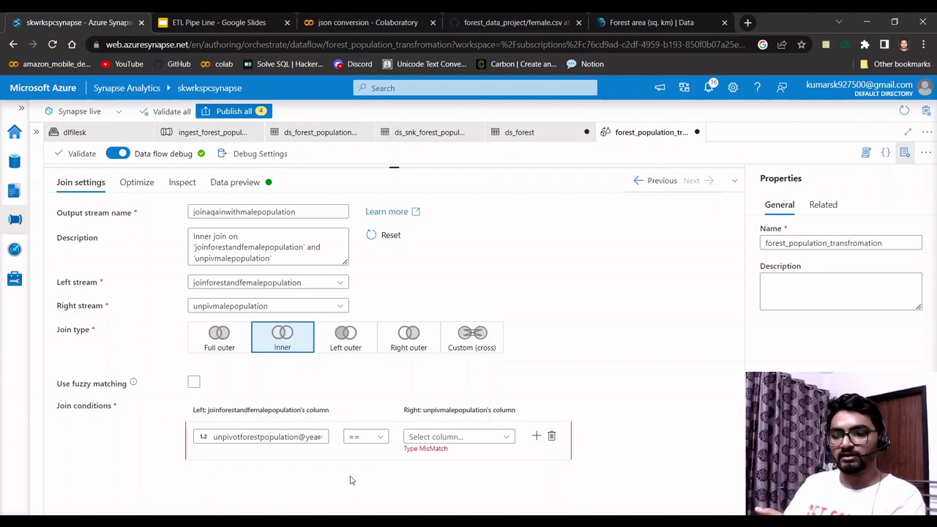
left_click(320, 439)
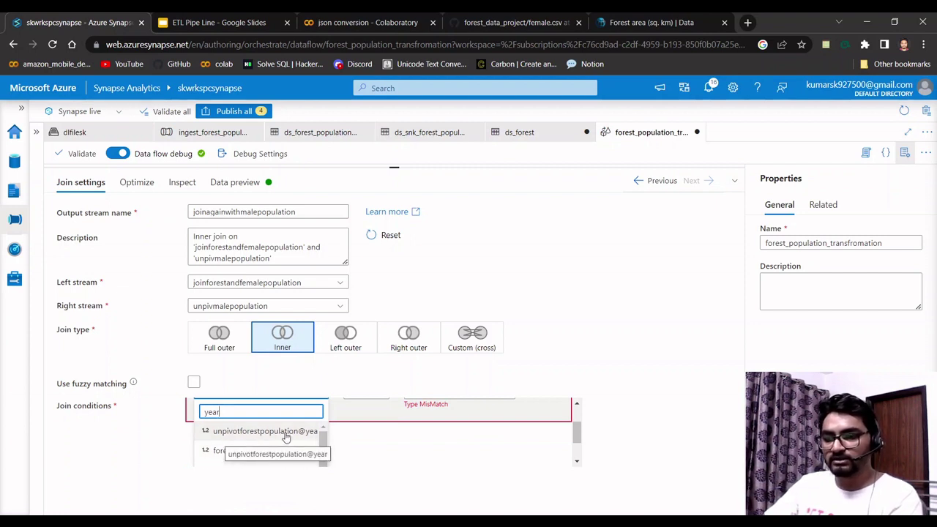
left_click(313, 448)
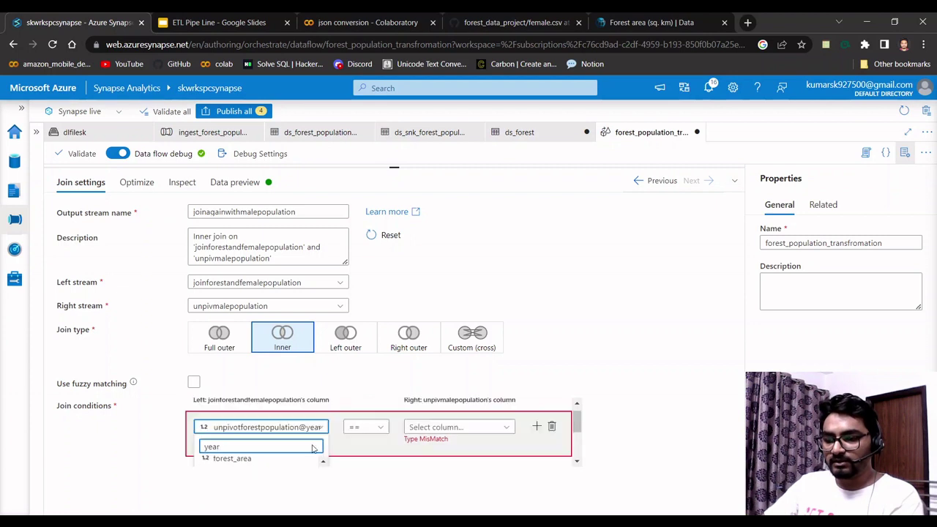
left_click(408, 391)
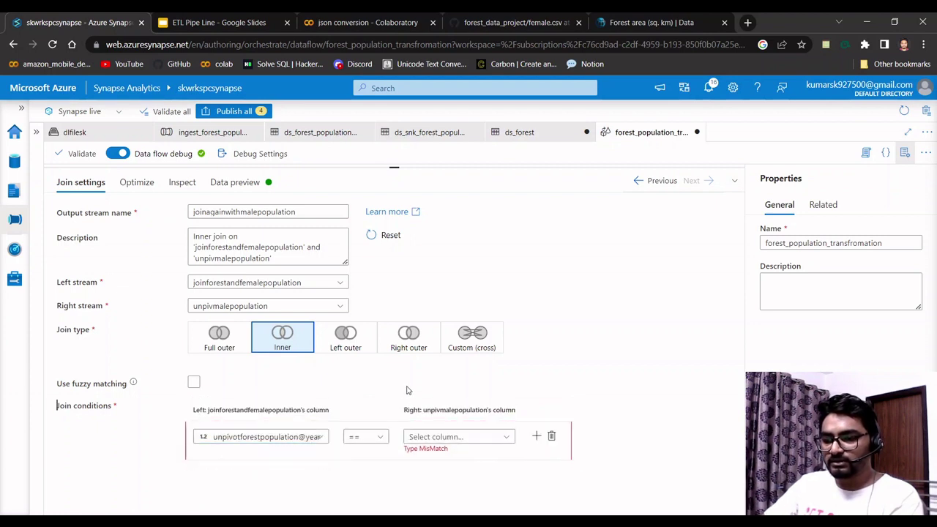
left_click(444, 438)
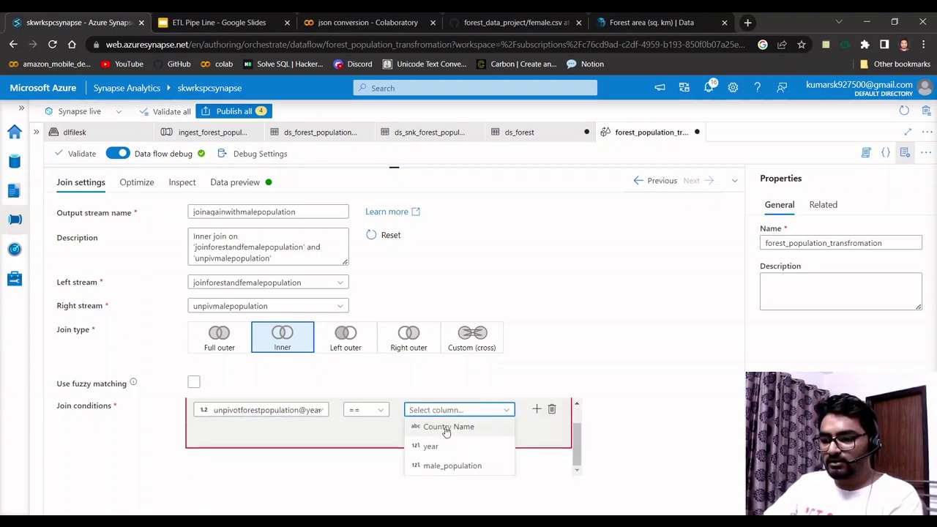
left_click(431, 446)
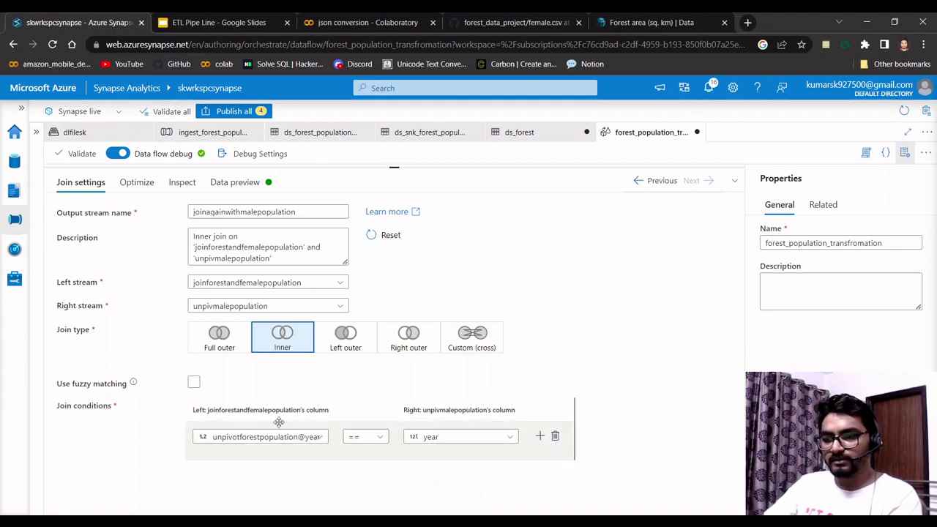
Refresh the data preview of joinagainwithmalepopulation and examine its forest area, female and male population columns.
left_click(231, 183)
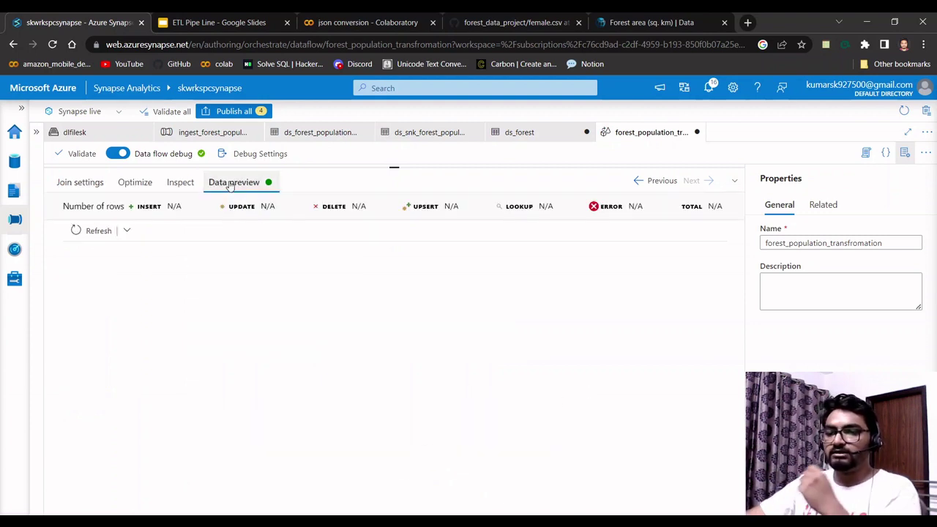
left_click(95, 231)
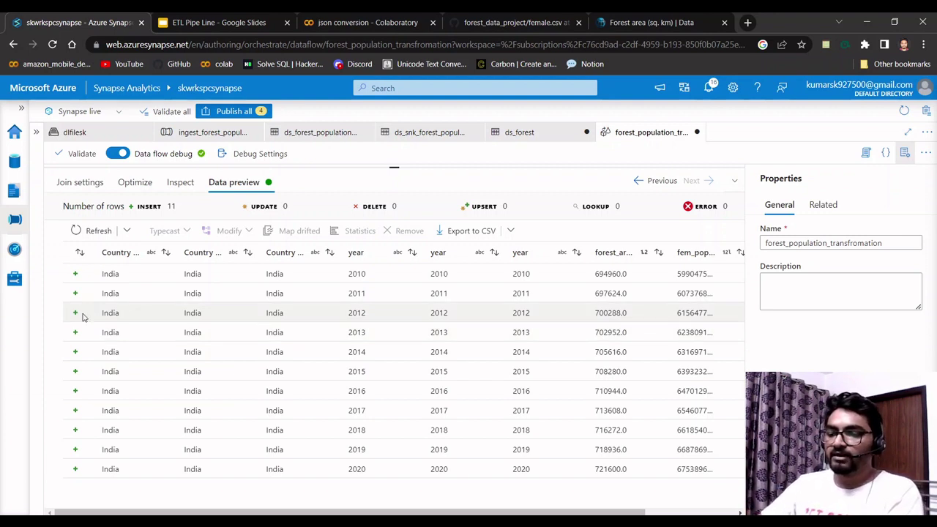
left_click_drag(370, 512, 459, 505)
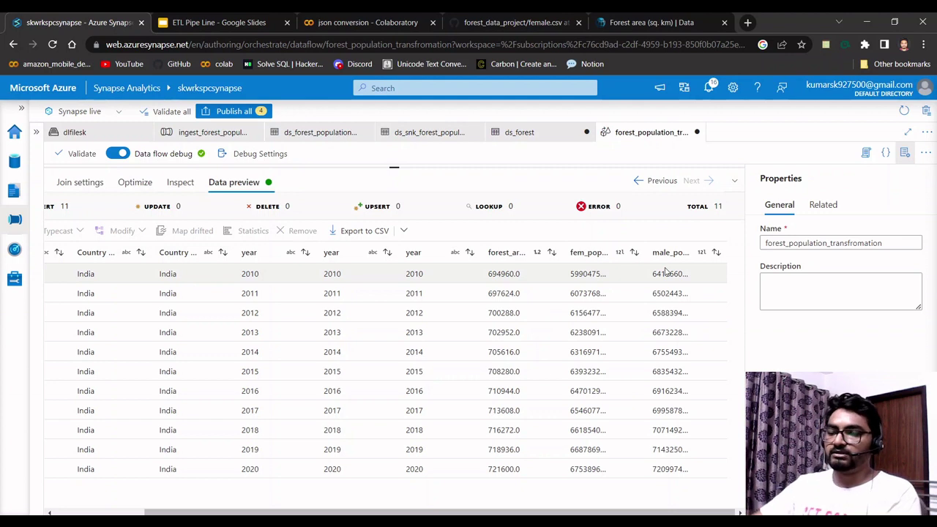
left_click(589, 275)
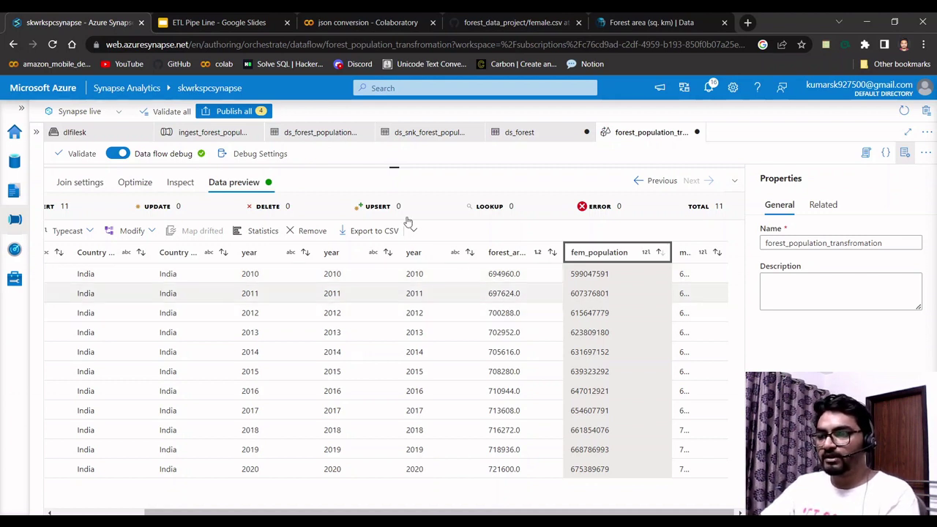
left_click_drag(395, 171, 397, 367)
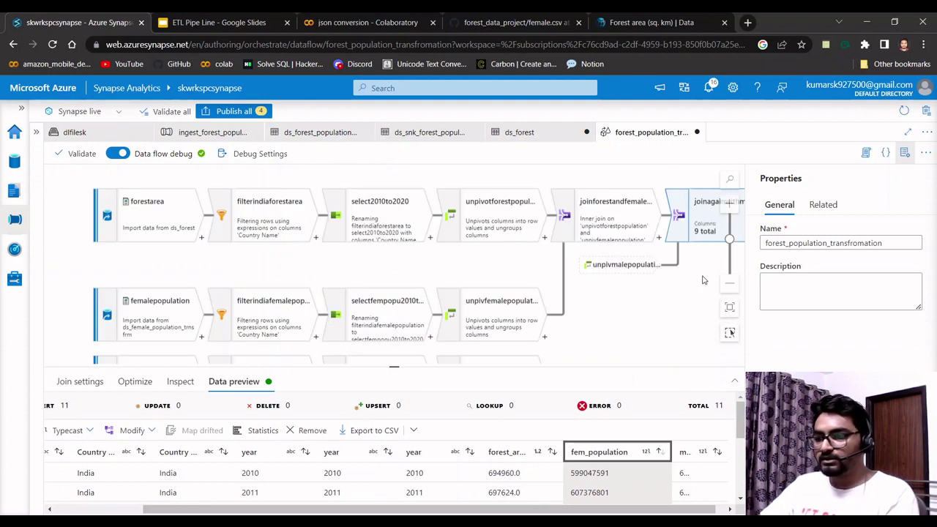
Add a Select transformation after joinagainwithmalepopulation.
left_click(730, 284)
left_click(729, 285)
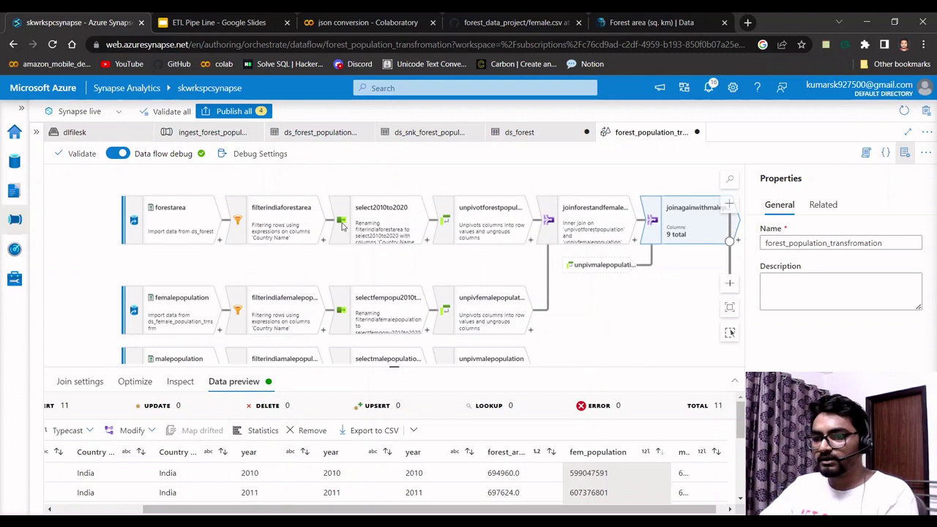
scroll(83, 269, "up", 1)
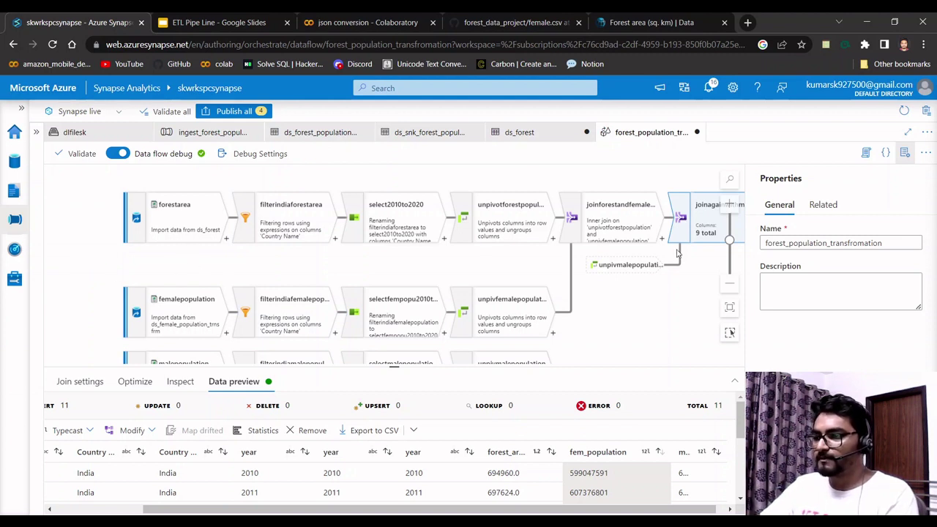
left_click(730, 287)
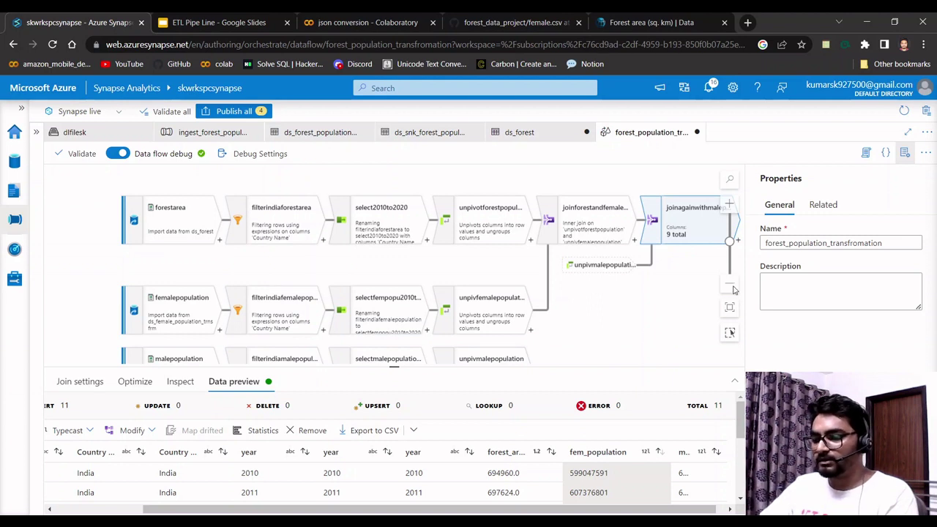
left_click(729, 285)
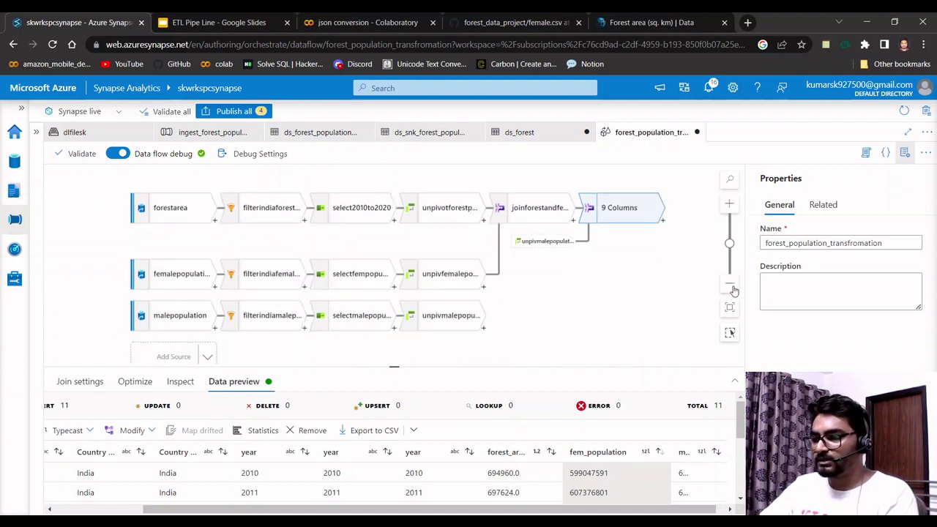
left_click(662, 221)
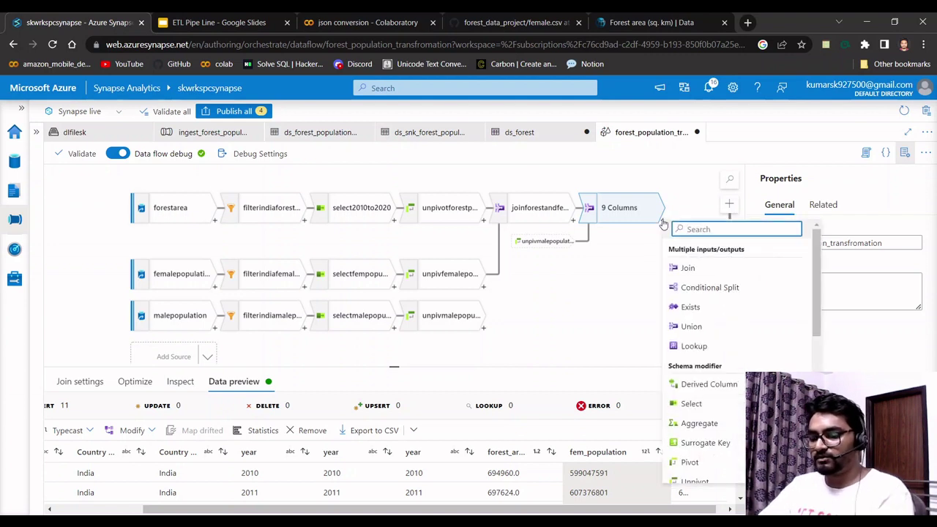
type("select")
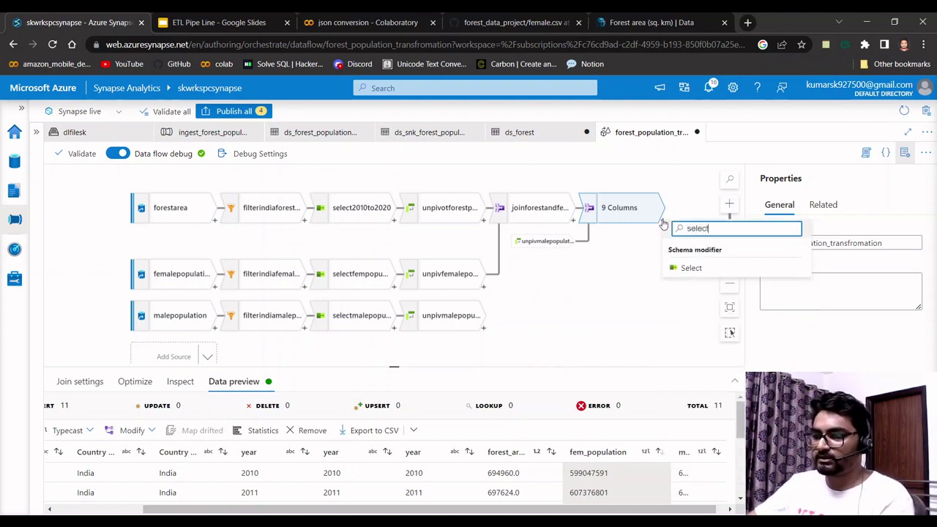
left_click(690, 268)
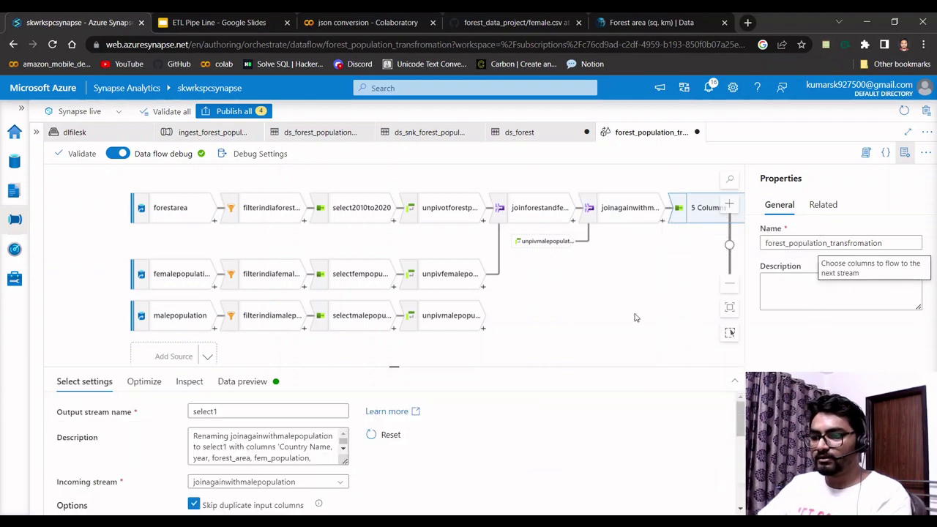
Name the new Select transformation's output stream createoptimizedata.
left_click_drag(395, 365, 394, 236)
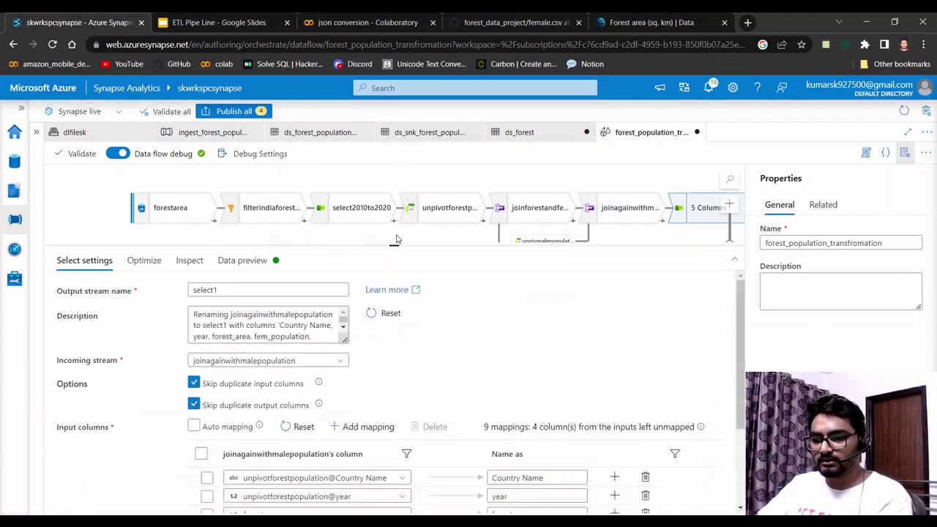
left_click(233, 279)
double_click(233, 279)
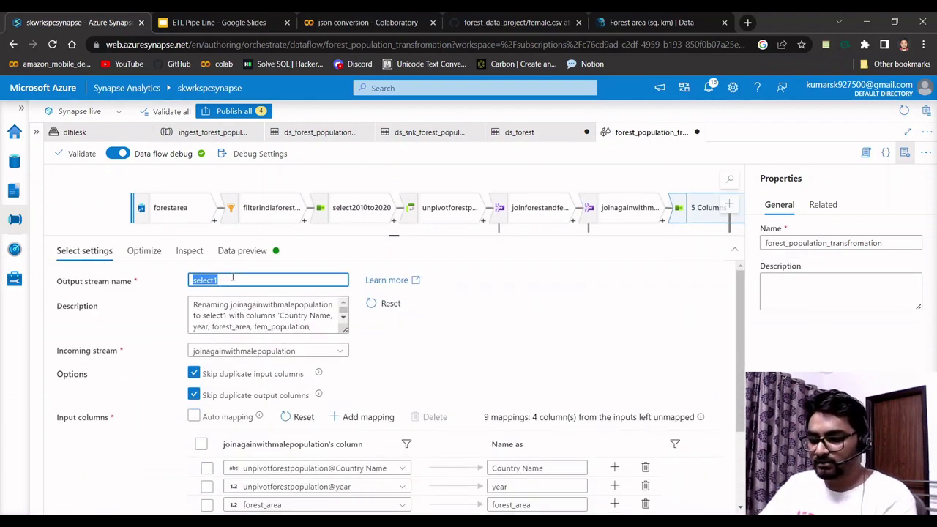
type("select")
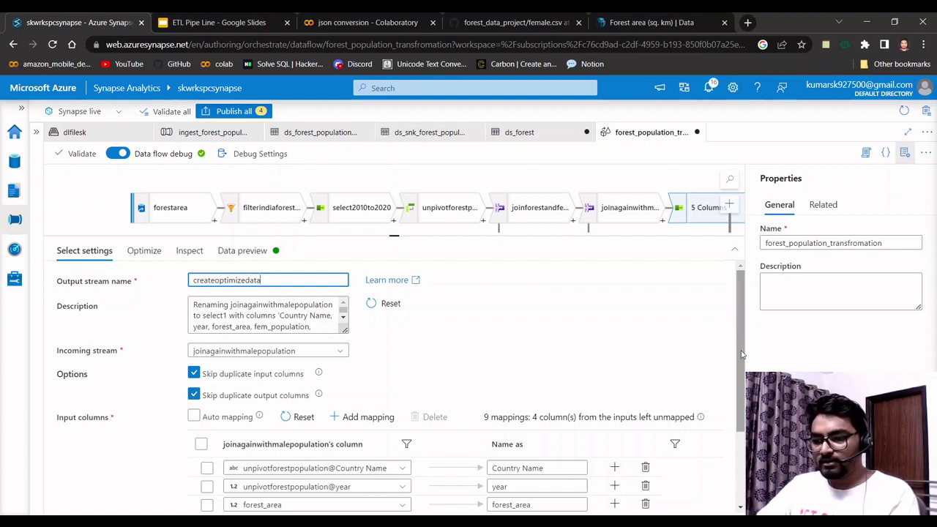
Check the column mappings of createoptimizedata, and refresh and examine its data preview through 2020.
scroll(741, 355, "down", 2)
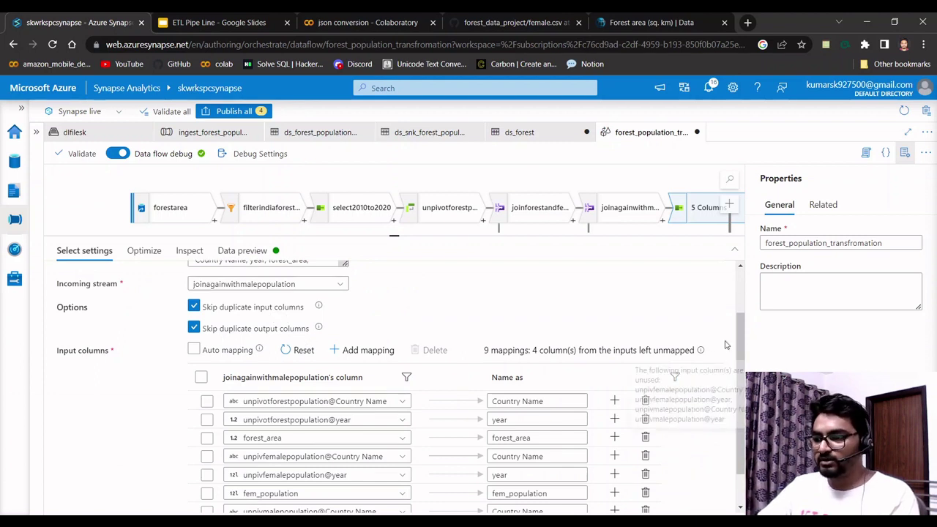
scroll(725, 344, "down", 1)
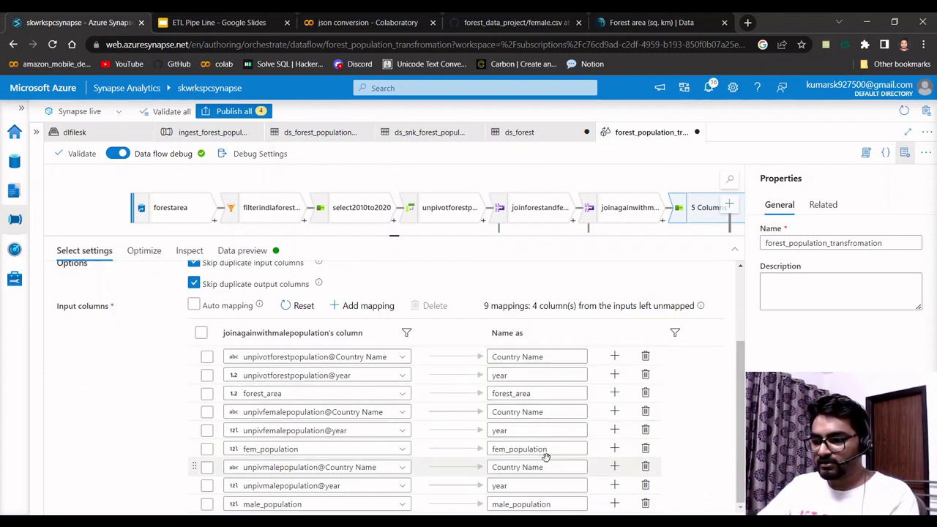
left_click(238, 250)
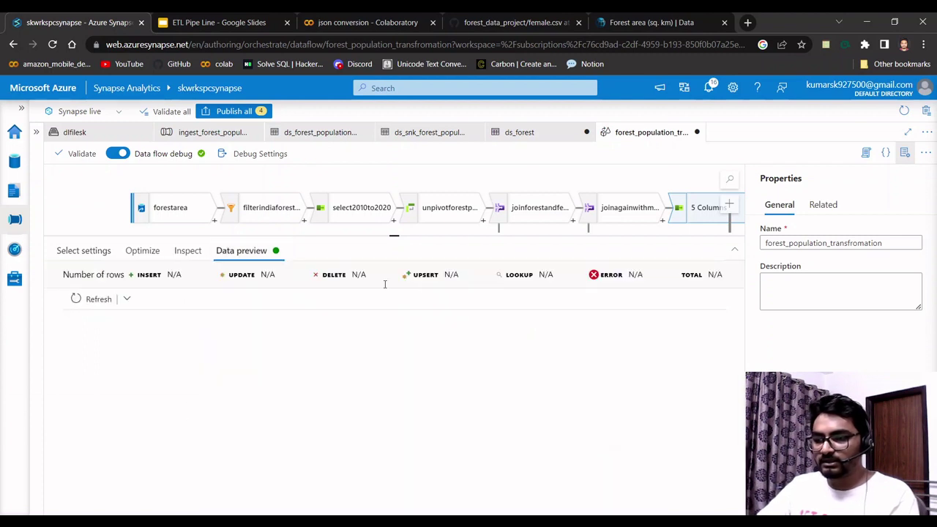
left_click(94, 298)
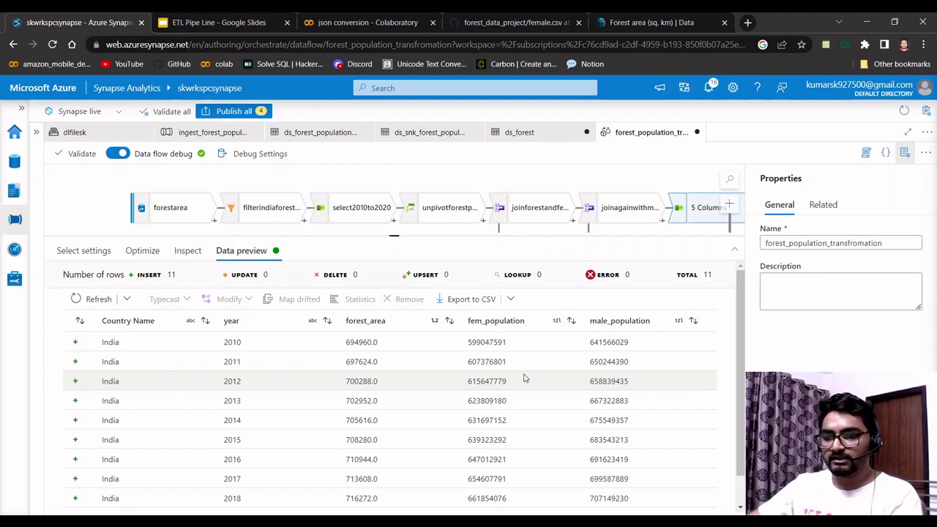
scroll(546, 382, "down", 1)
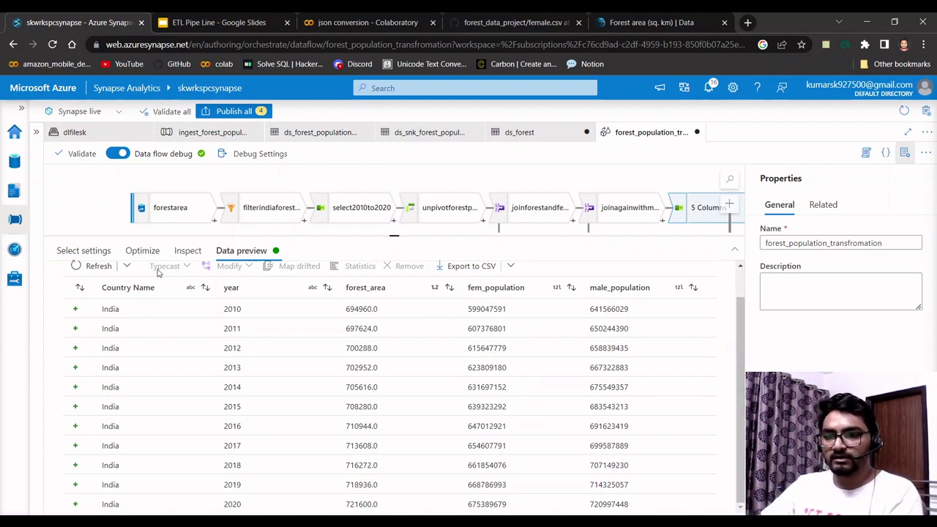
Review createoptimizedata's skip-duplicate options and input column mappings against its data preview.
left_click(82, 250)
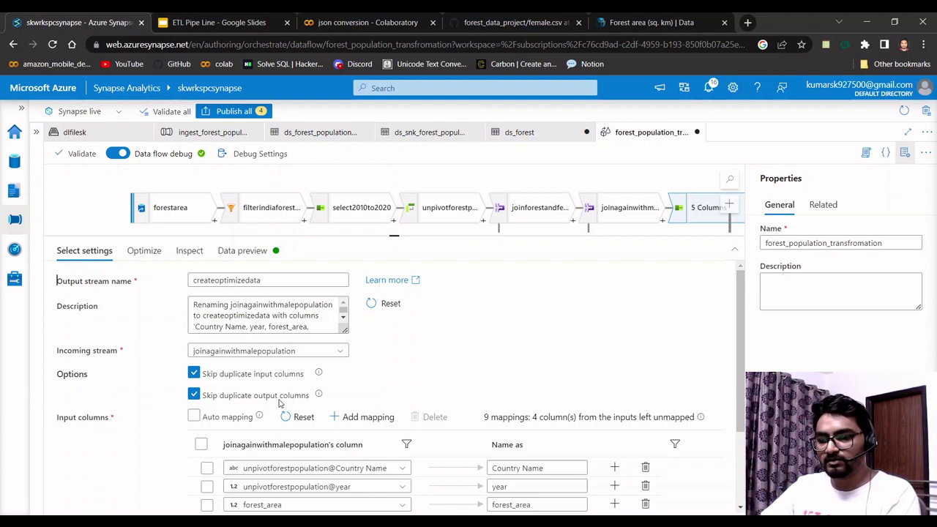
scroll(505, 395, "down", 3)
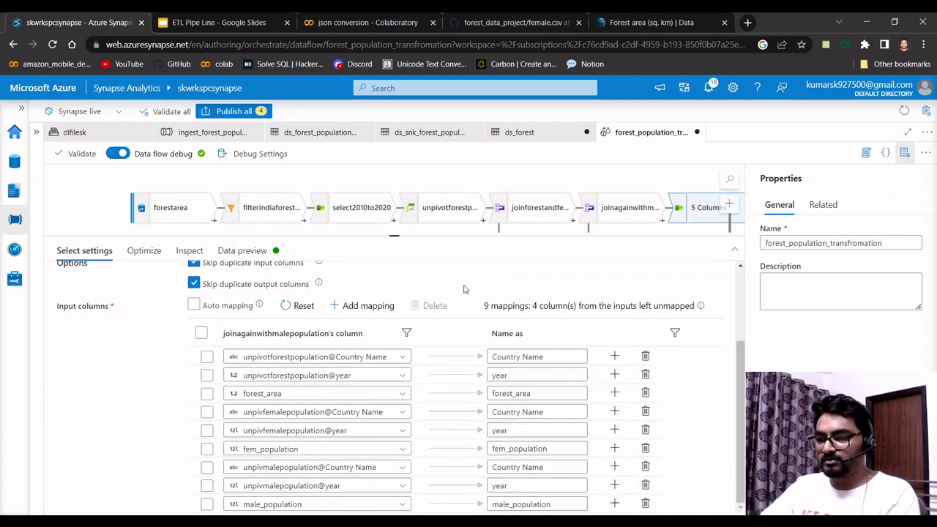
scroll(464, 287, "up", 3)
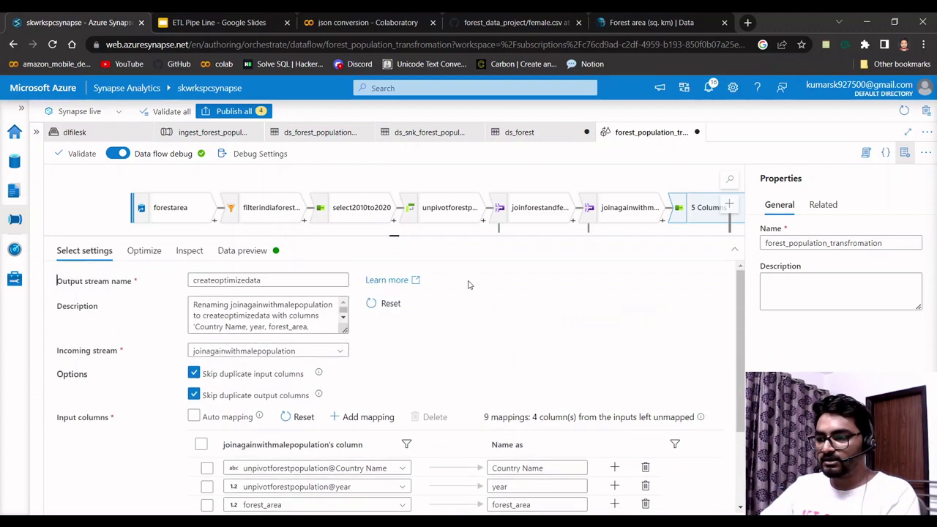
left_click(238, 249)
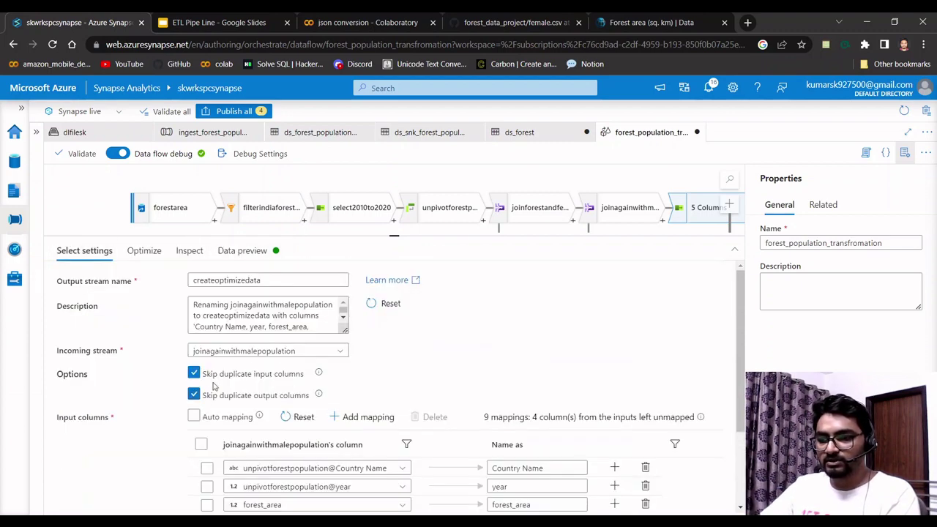
left_click(242, 251)
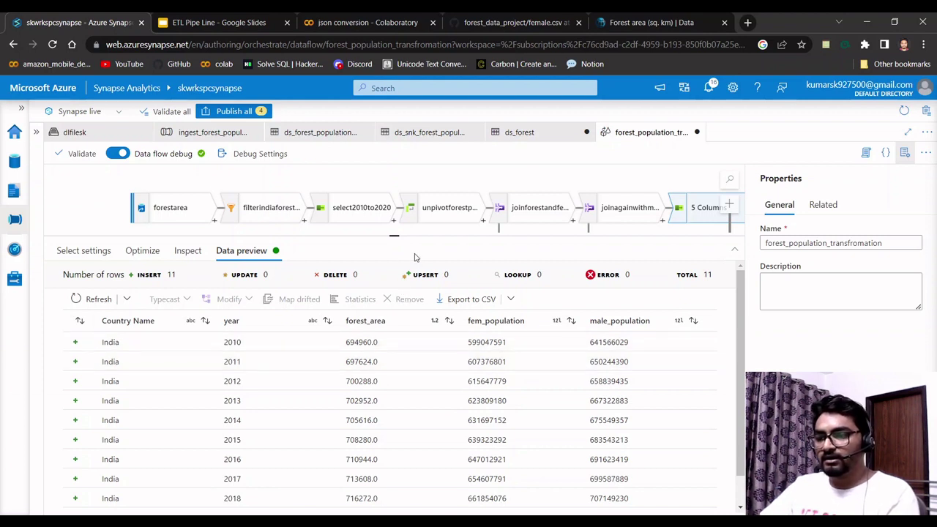
Add a Sink transformation after createoptimizedata.
left_click_drag(393, 237, 394, 380)
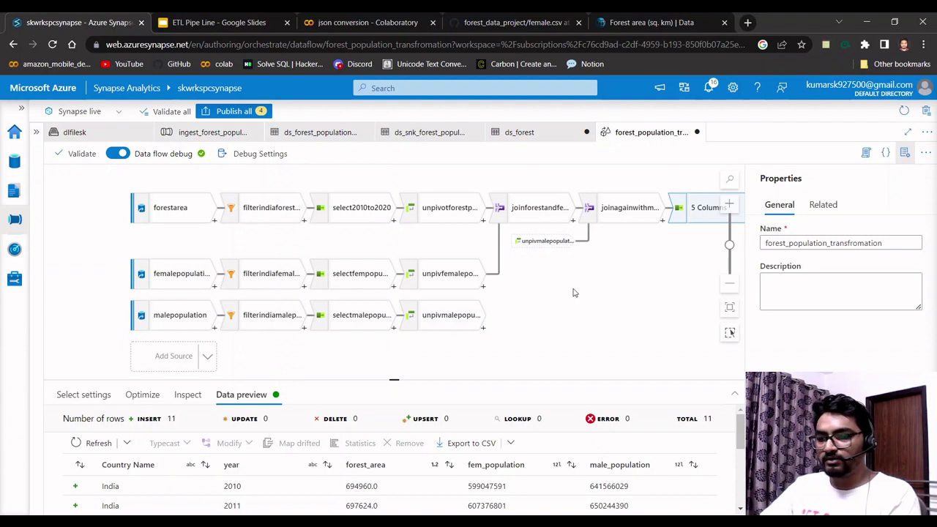
left_click(732, 287)
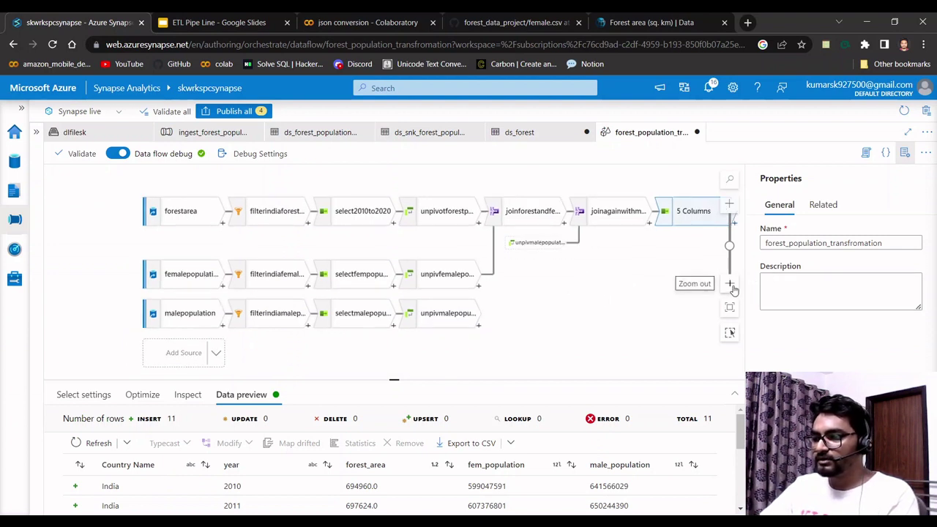
left_click(701, 227)
type("sink")
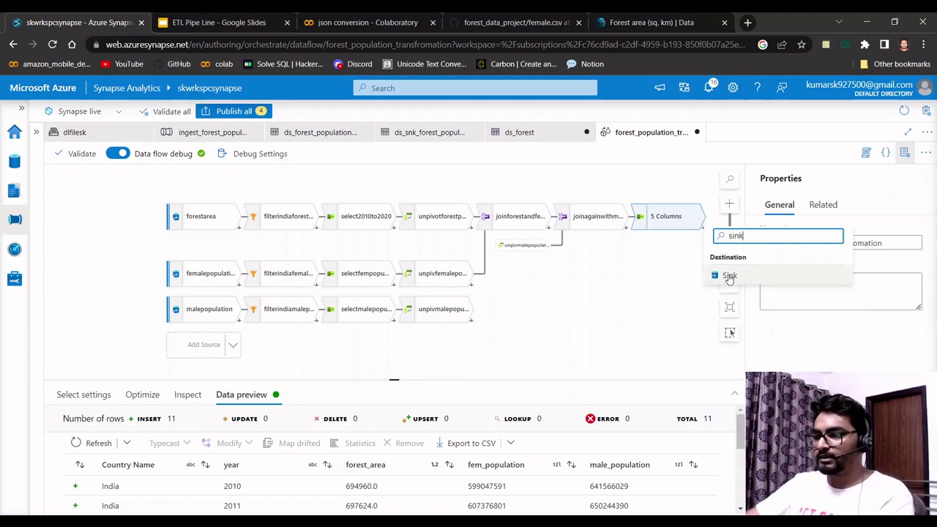
left_click(729, 276)
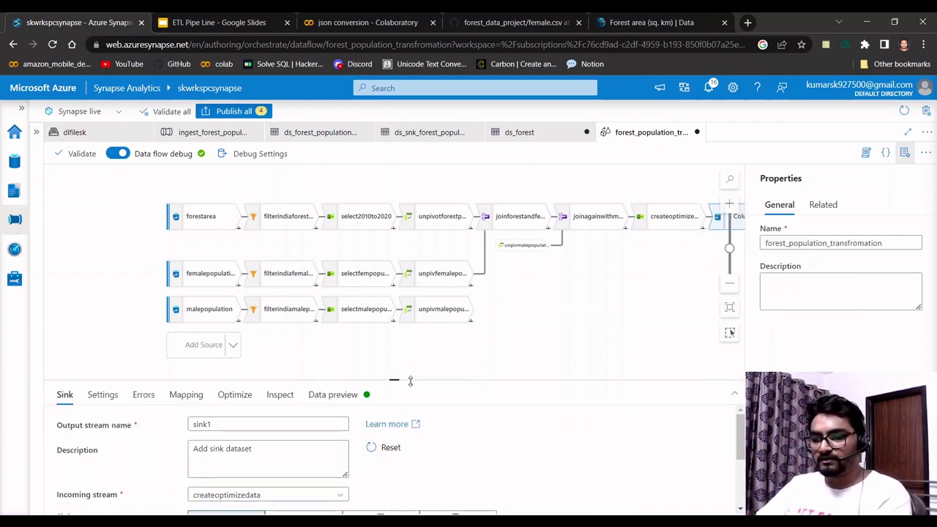
Name the sink's output stream sinktoadlsforestpopulationdata.
left_click_drag(395, 380, 395, 266)
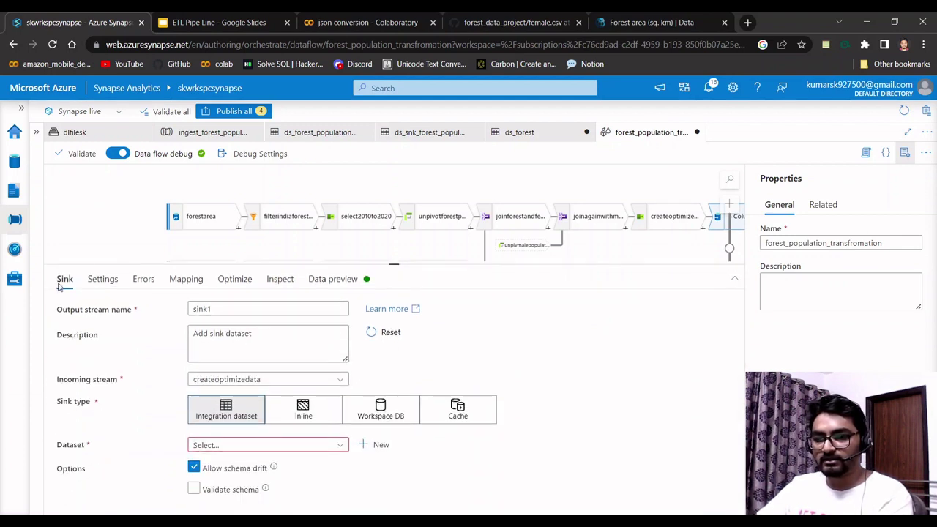
left_click(260, 306)
double_click(261, 306)
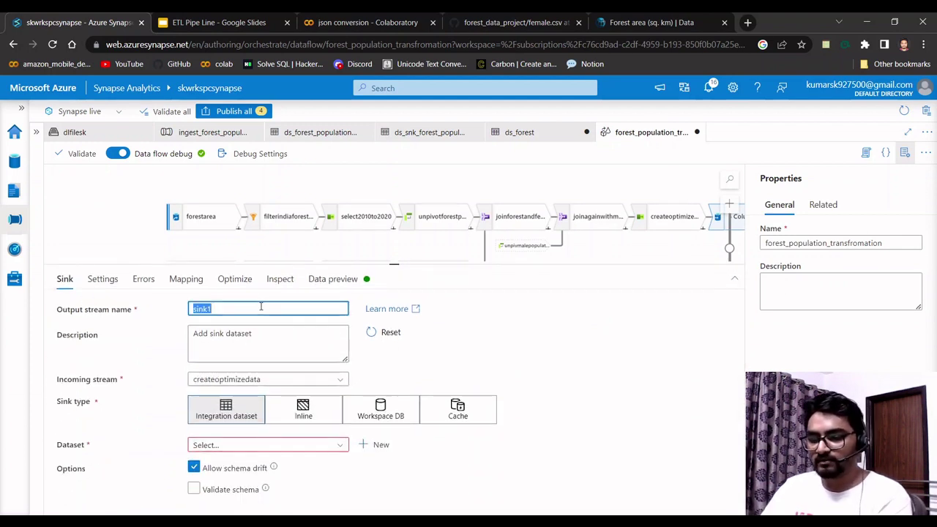
type("sink")
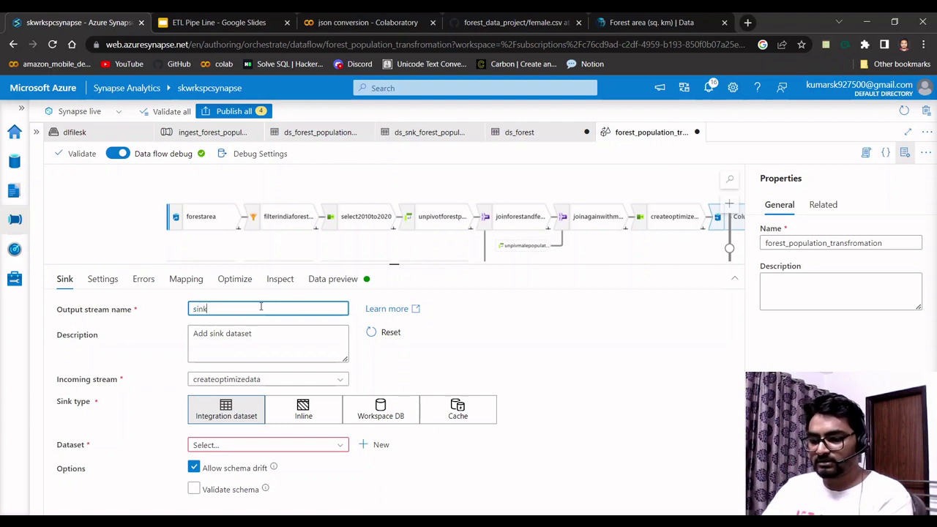
key("BackSpace")
key("BackSpace")
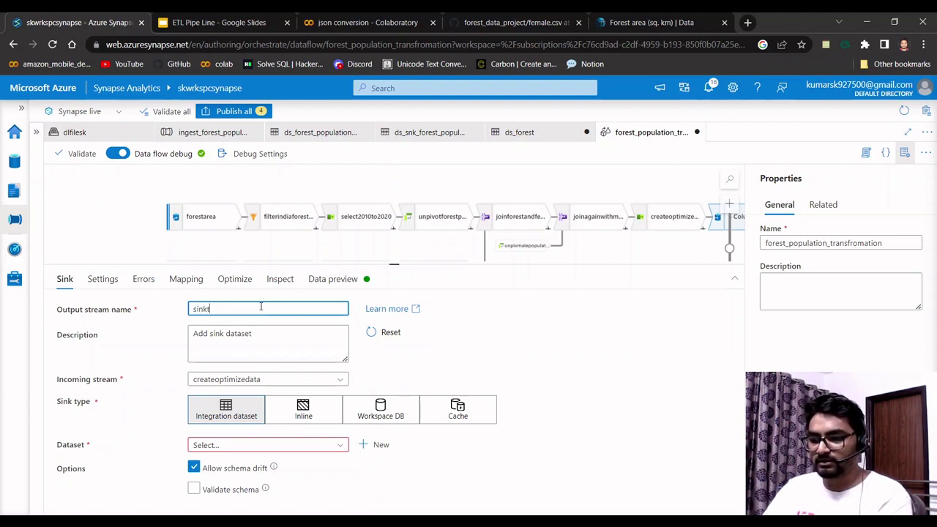
type("toadls")
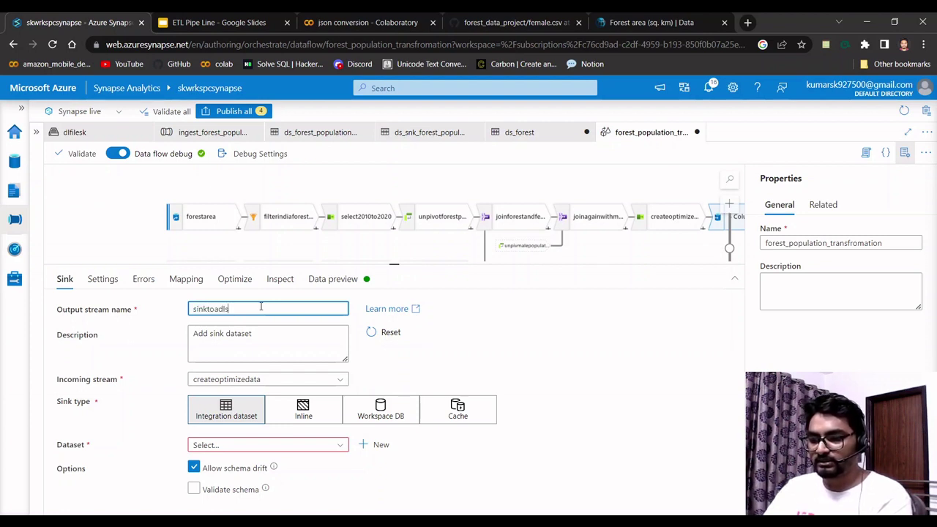
type("forestpop")
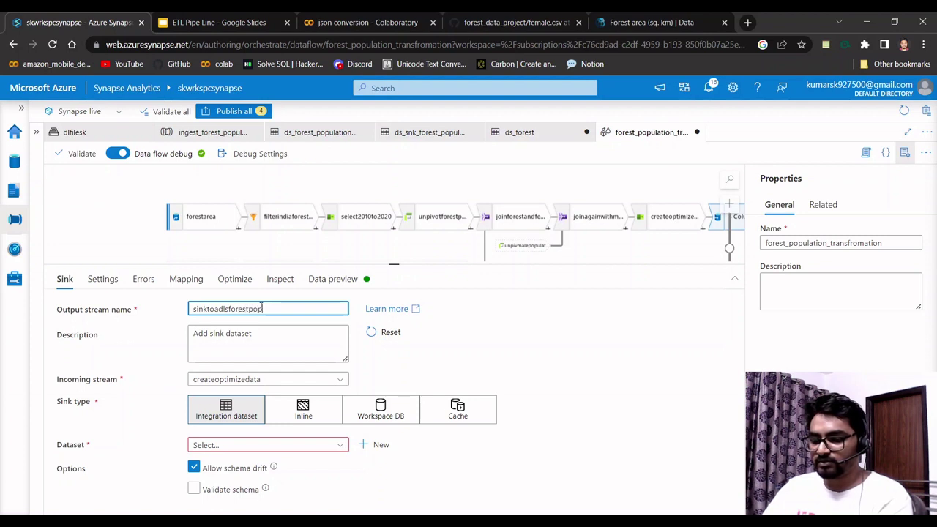
type("ulationdata")
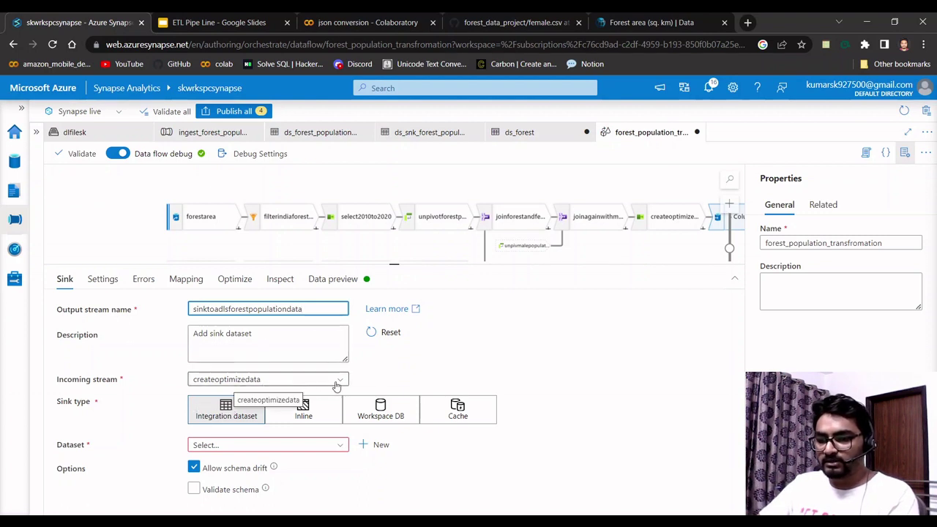
Start a new integration dataset for the sink, choosing the ADLS data store and the DelimitedText format.
left_click(378, 446)
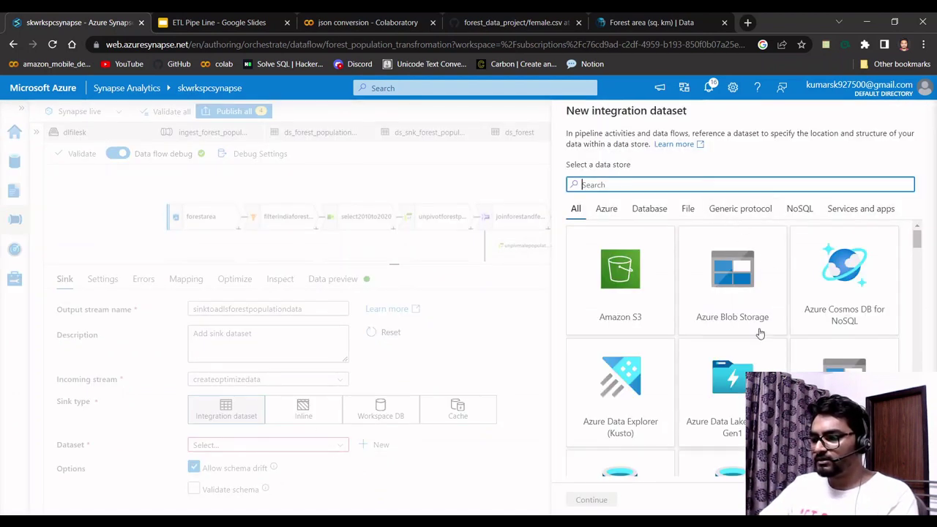
left_click(814, 354)
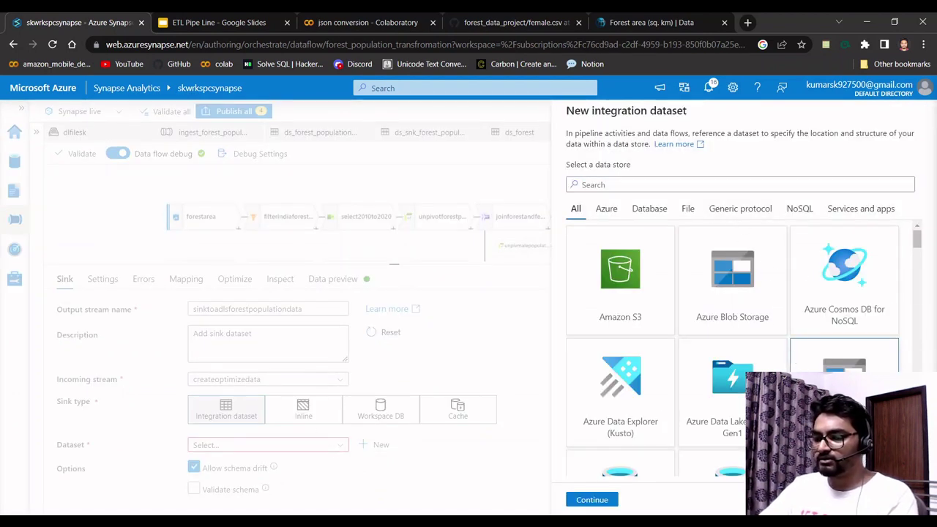
left_click(589, 499)
left_click(753, 224)
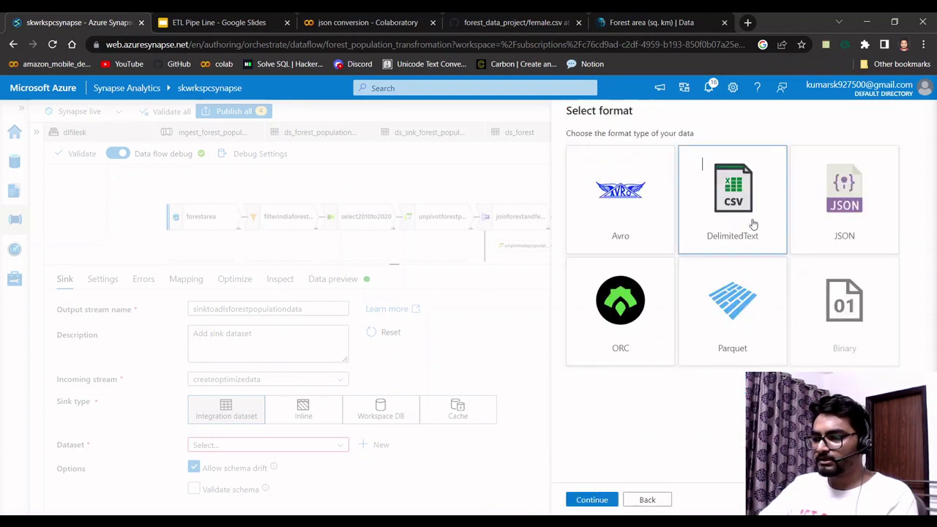
left_click(586, 505)
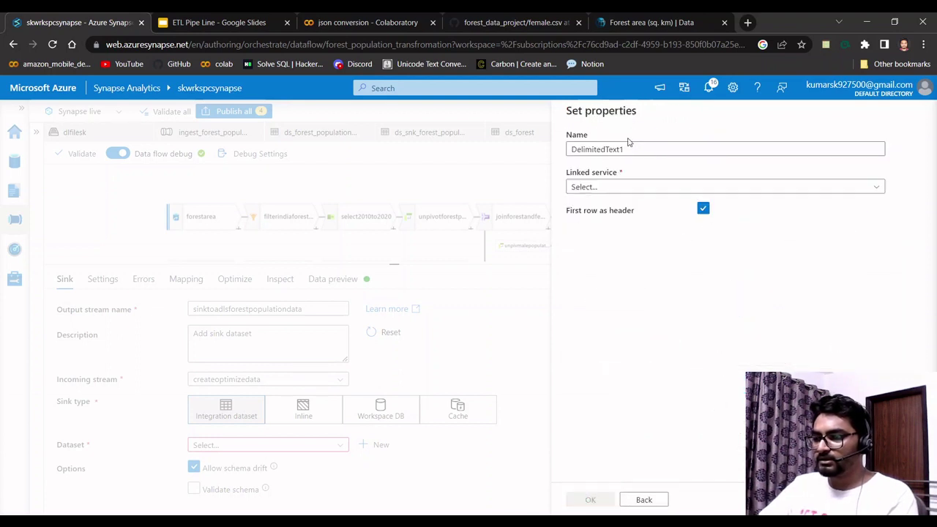
Name the new sink dataset ds_synk_transformed_forest_population_data_dl.
left_click_drag(630, 148, 544, 156)
type("ds")
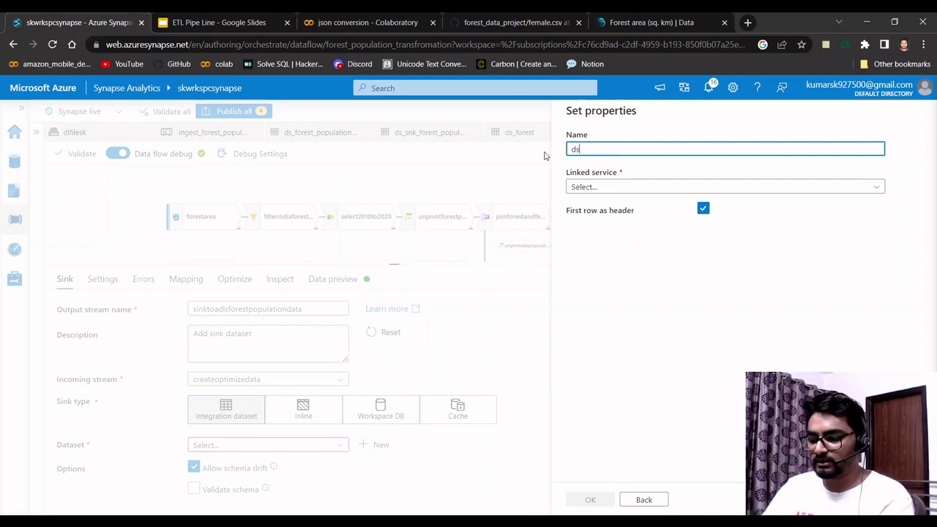
type("_sy")
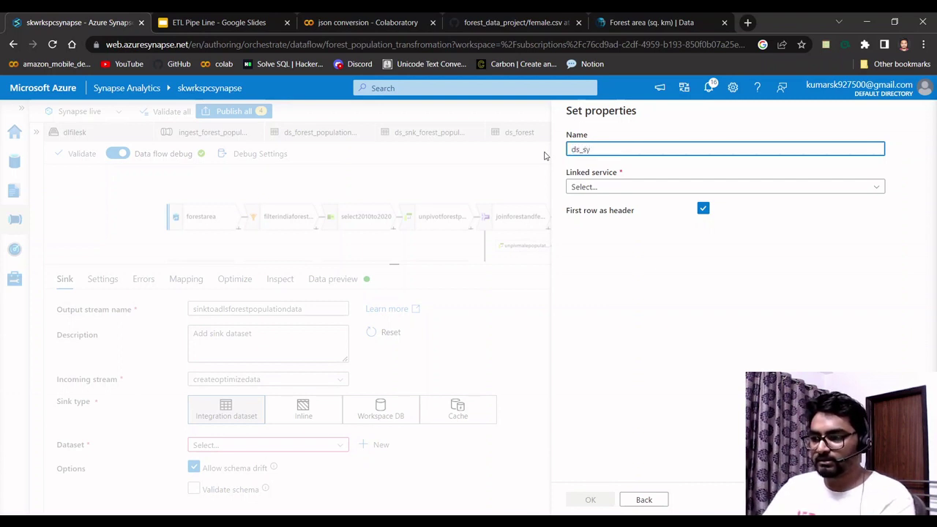
type("nk_")
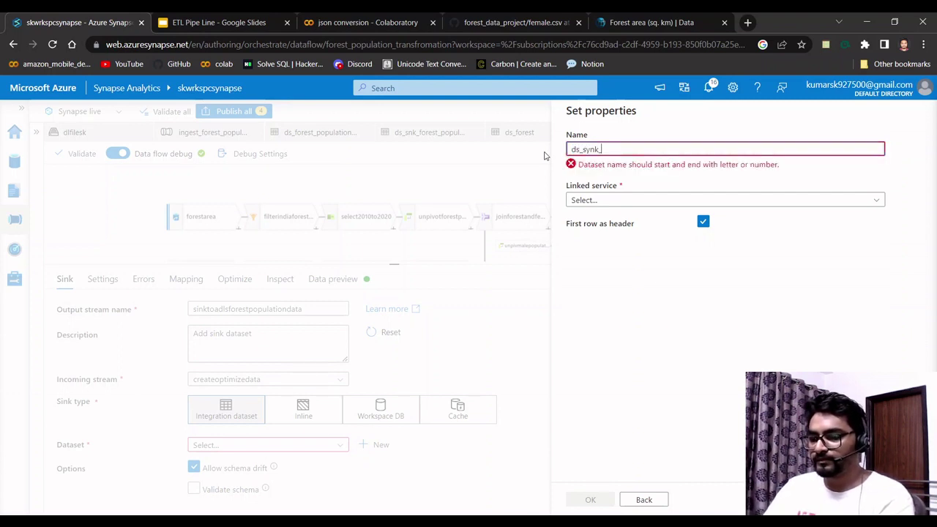
type("transformat")
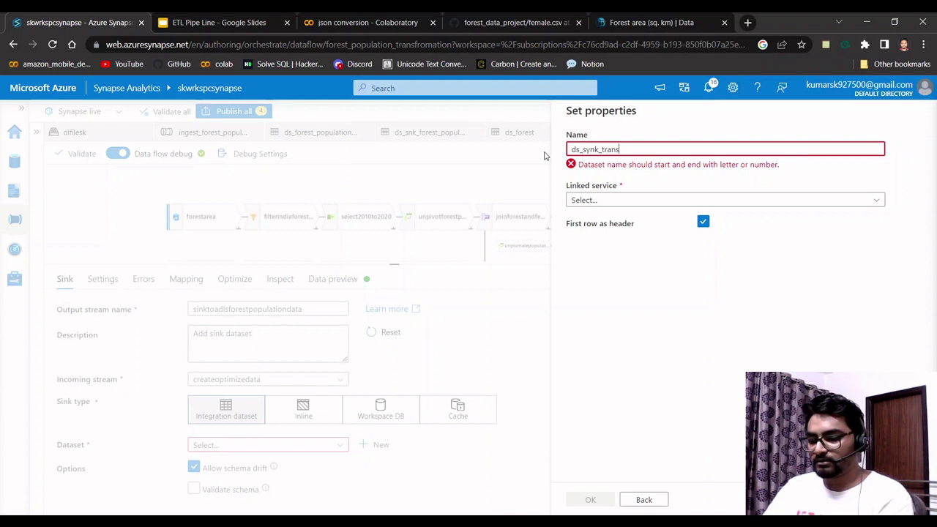
key("BackSpace")
key("BackSpace")
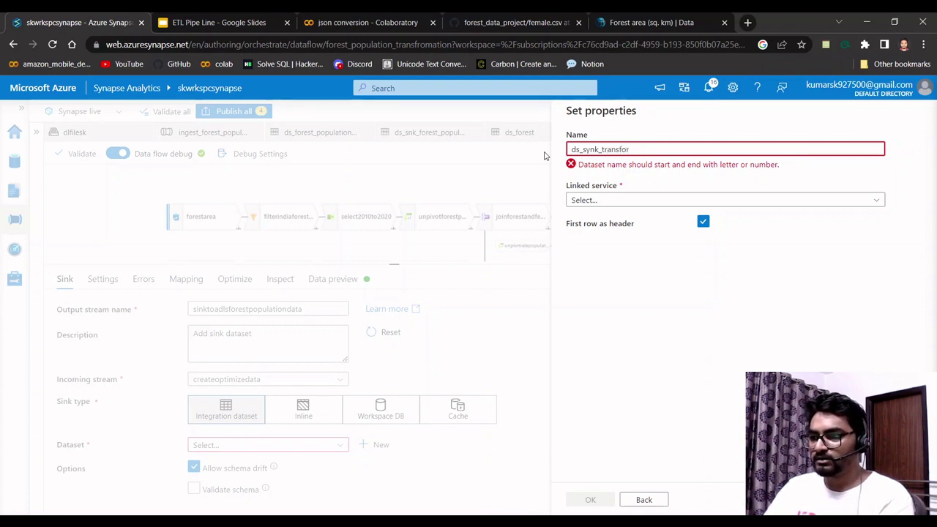
type("med_f")
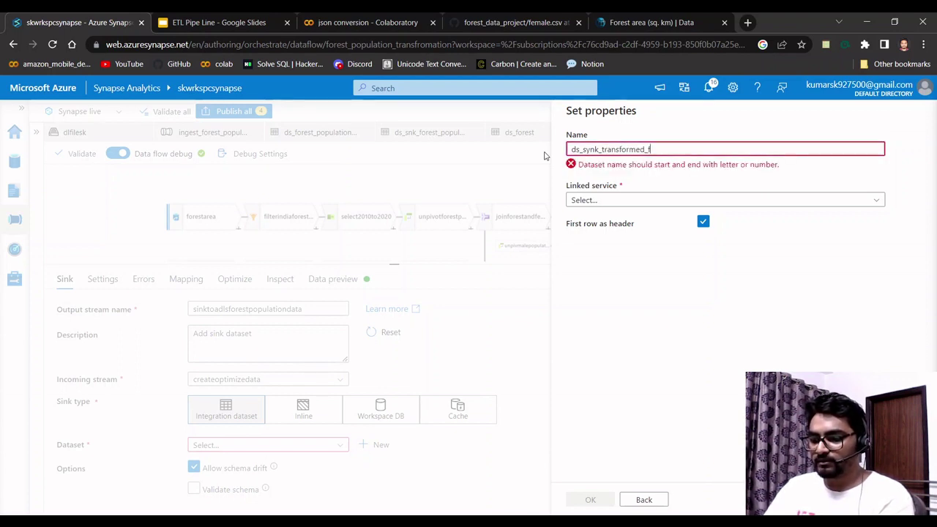
type("orest")
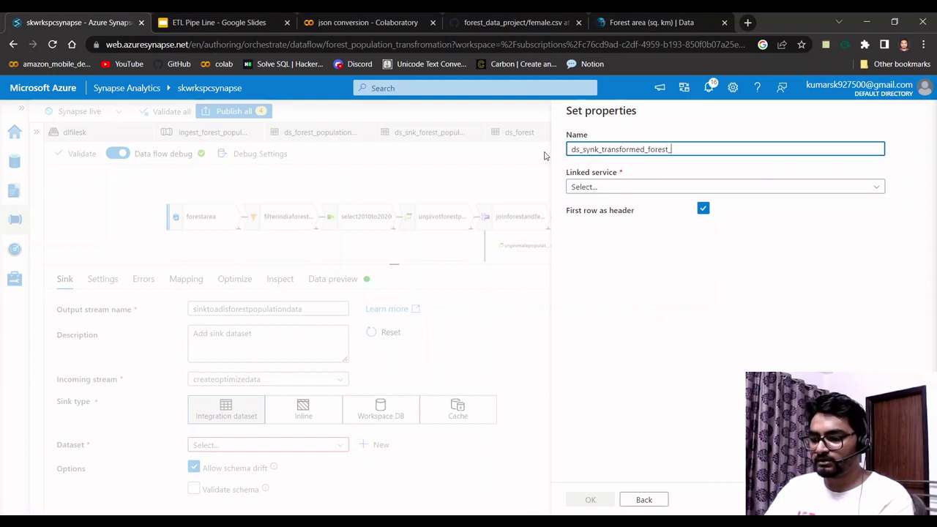
type("_population")
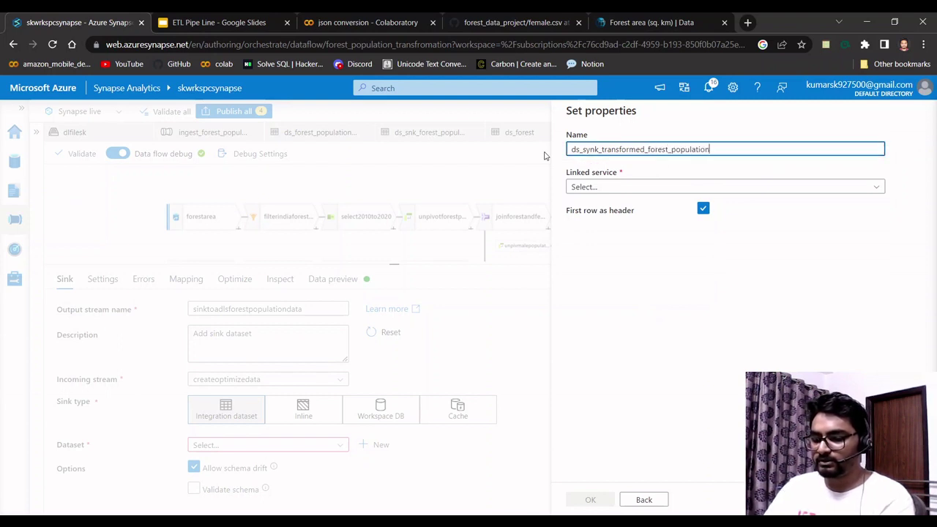
type("_data_dl")
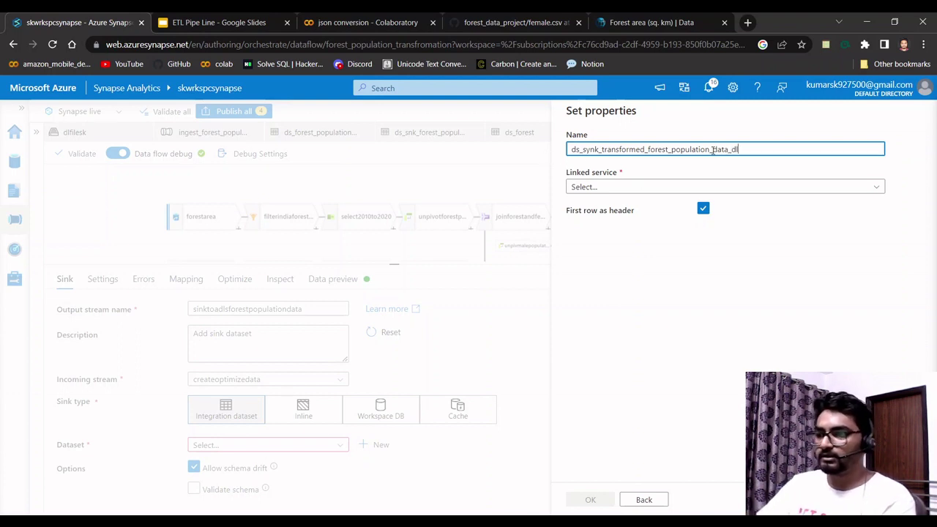
Link the dataset to skwrkspcsynapse-WorkspaceDefaultStorage and set its file path to the dlfilesk/worldbank_forest_population_cleaned folder.
left_click(699, 186)
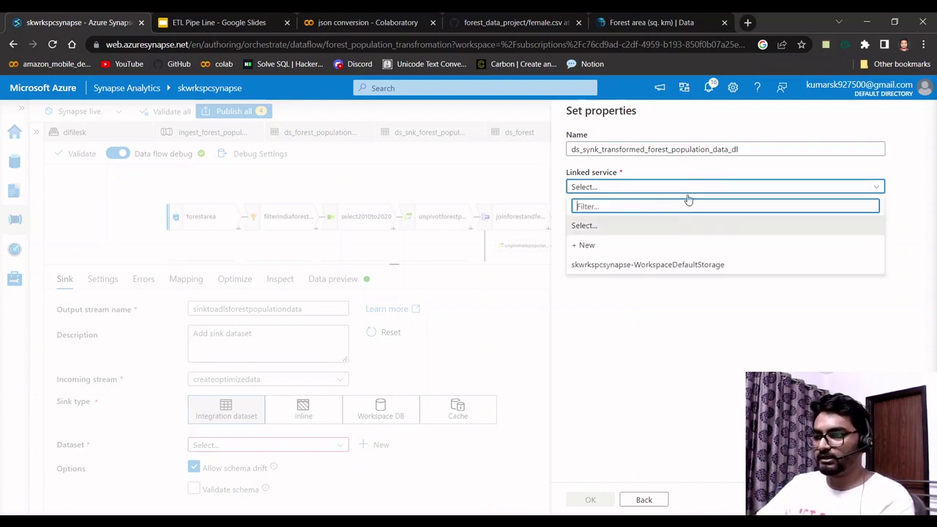
left_click(642, 272)
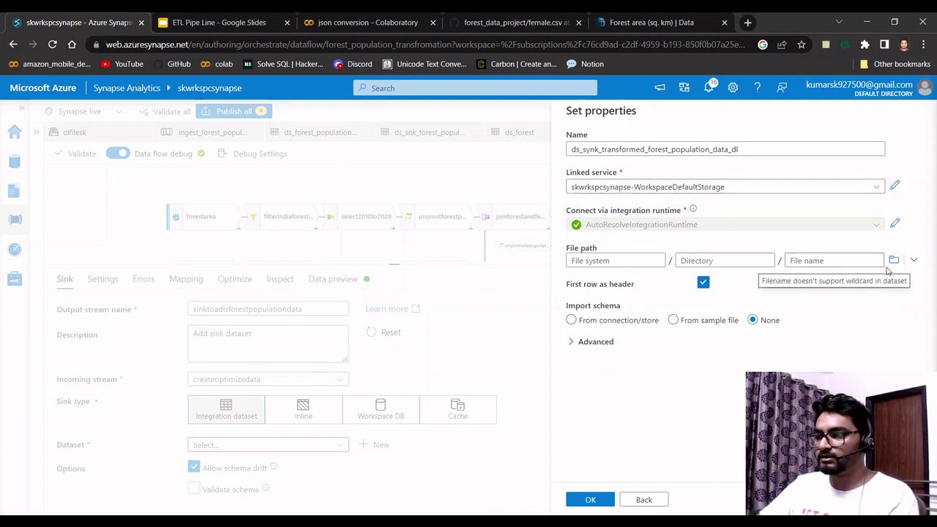
left_click(892, 262)
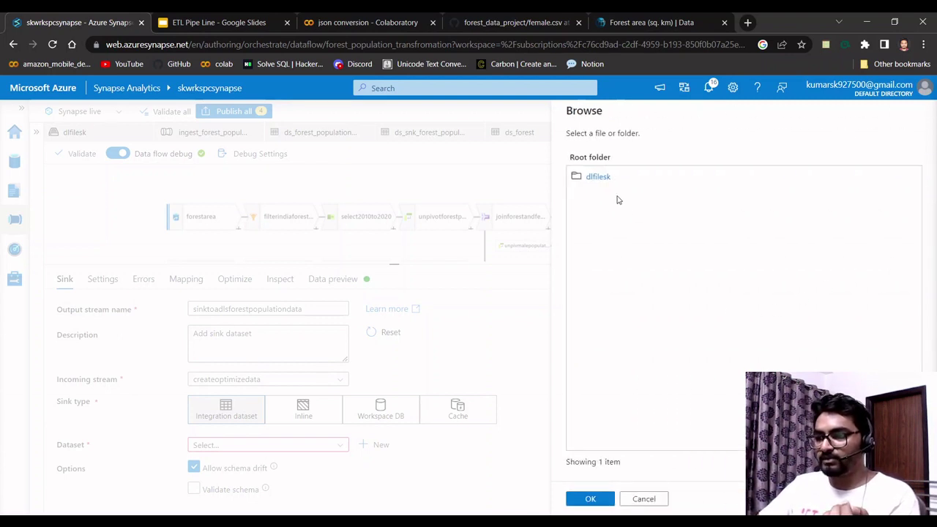
left_click(594, 177)
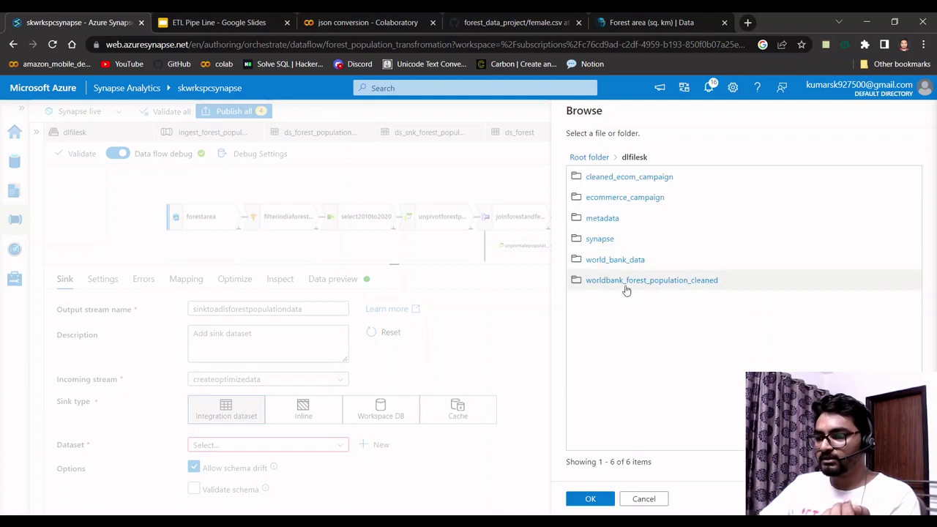
left_click(708, 281)
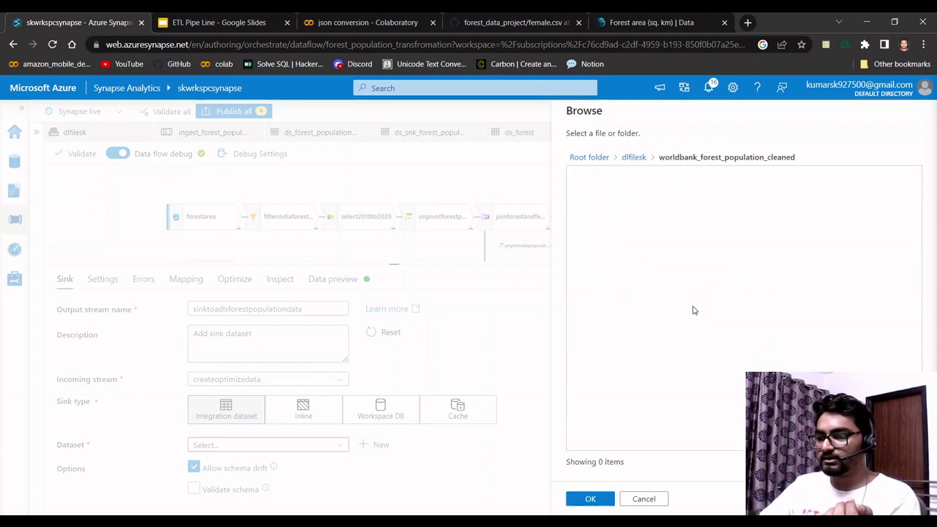
left_click(594, 500)
Try to create the dataset with the file name forest_population_comparison_data.csv, importing the schema from the connection/store.
left_click(815, 260)
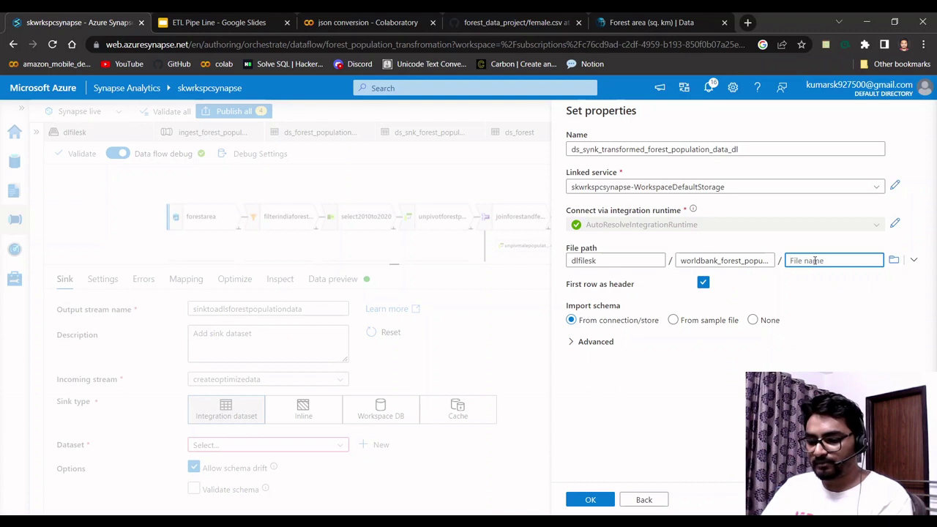
type("forest")
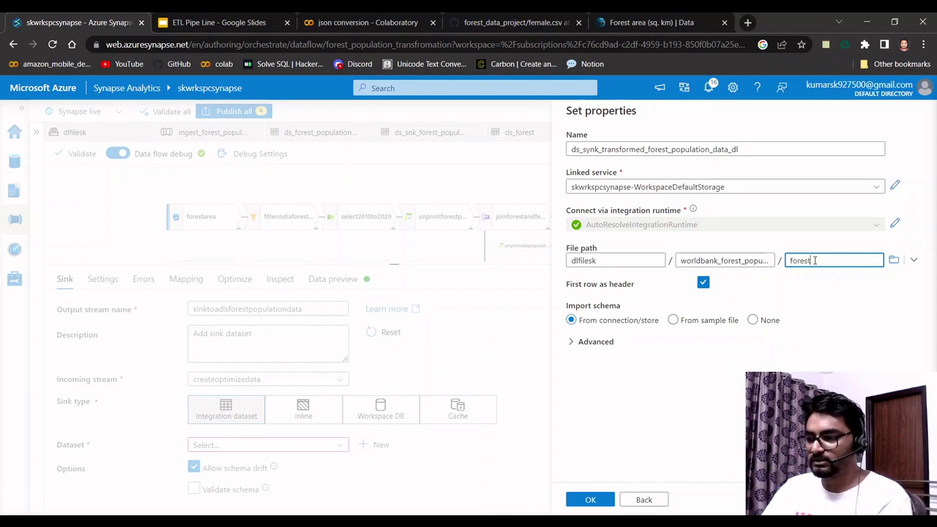
type("_population")
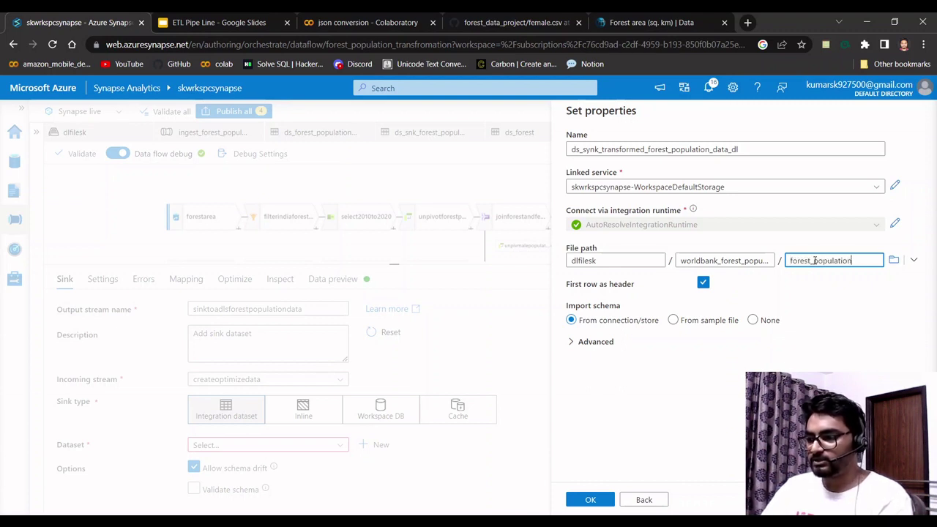
type("_cop")
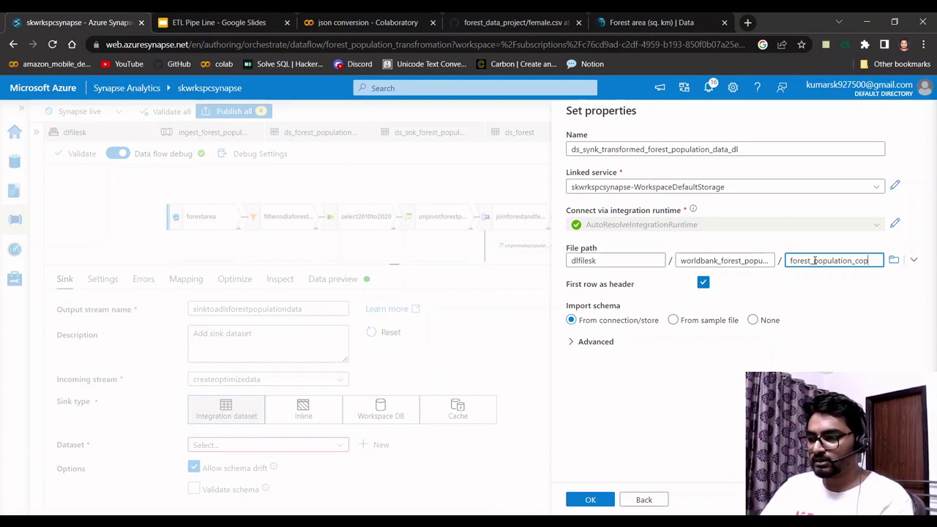
key("BackSpace")
type("mpari")
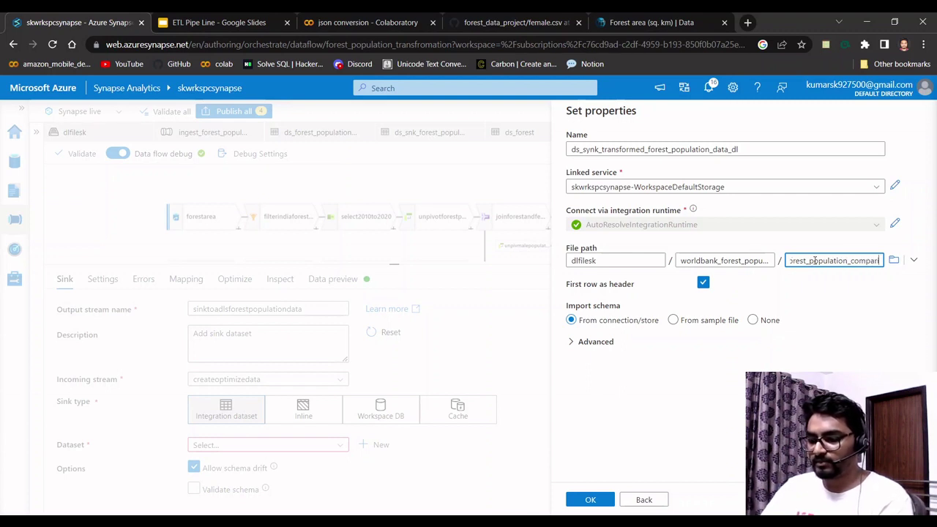
type("son_data")
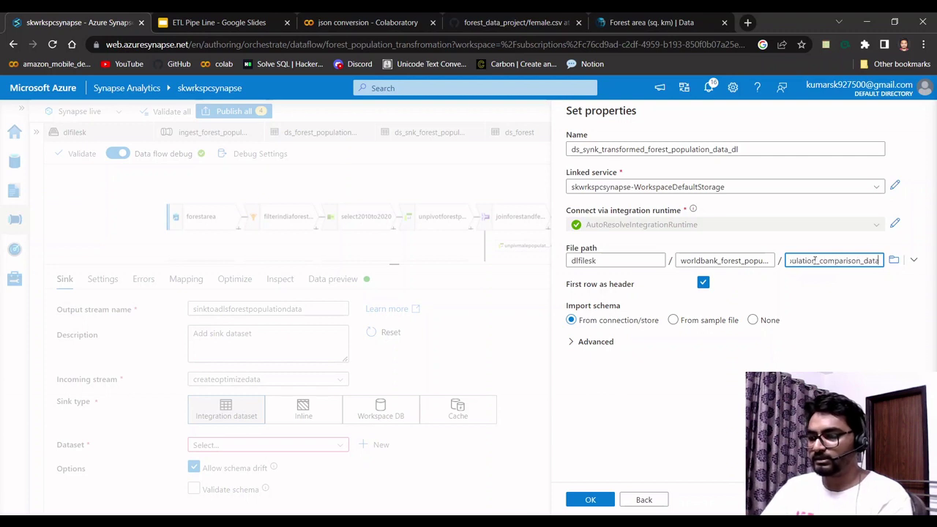
type(".cs")
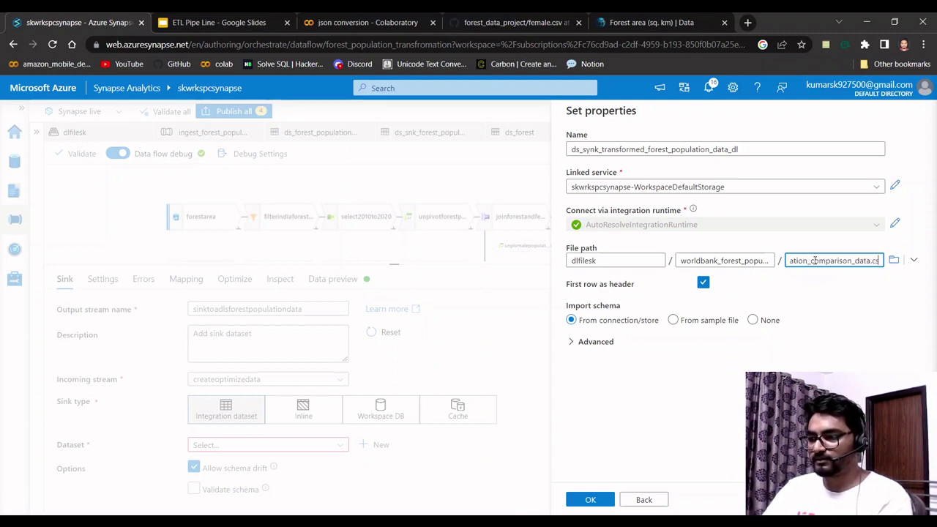
type("v")
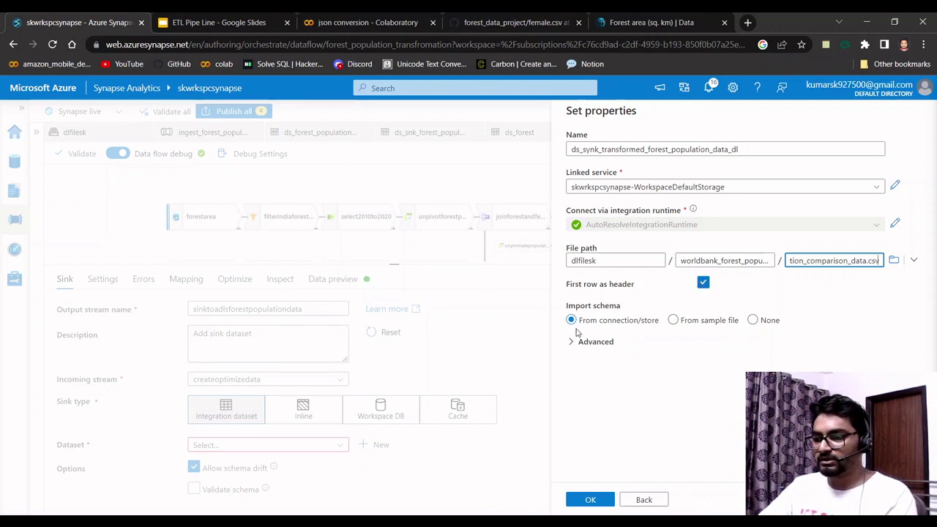
left_click(587, 499)
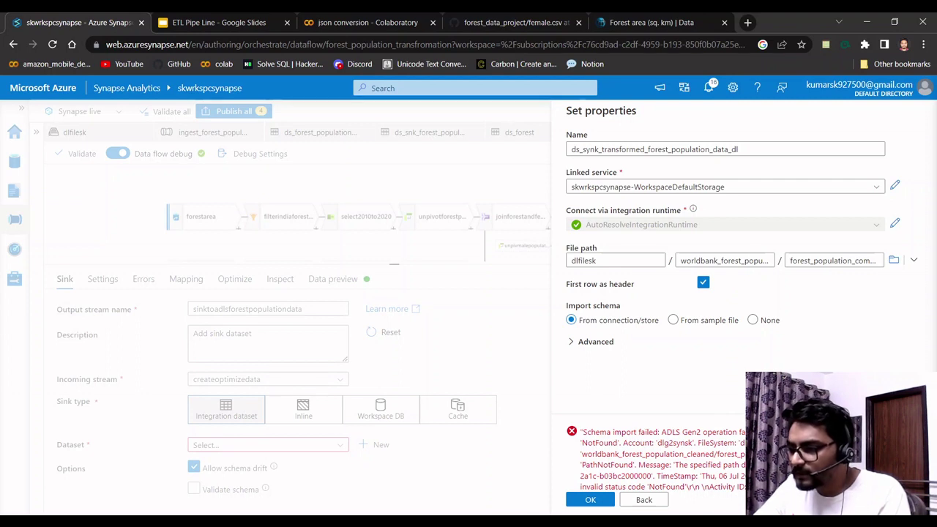
Clear the file name from the dataset's path and create the dataset pointing only at the folder.
double_click(842, 259)
key("BackSpace")
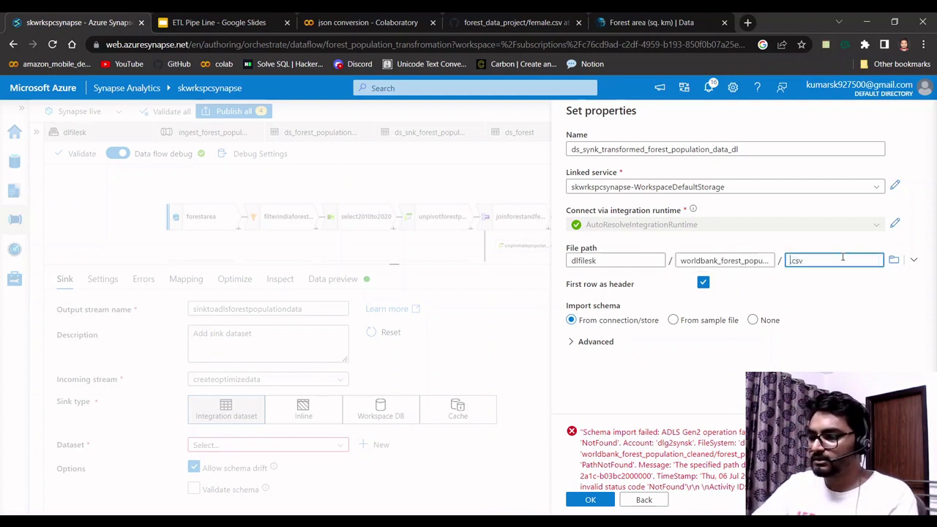
left_click_drag(842, 257, 779, 261)
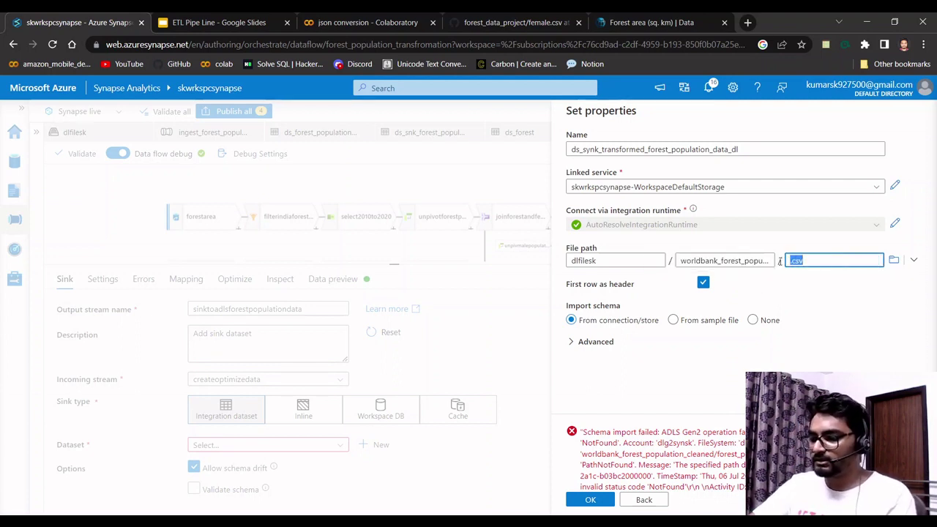
key("BackSpace")
left_click(590, 504)
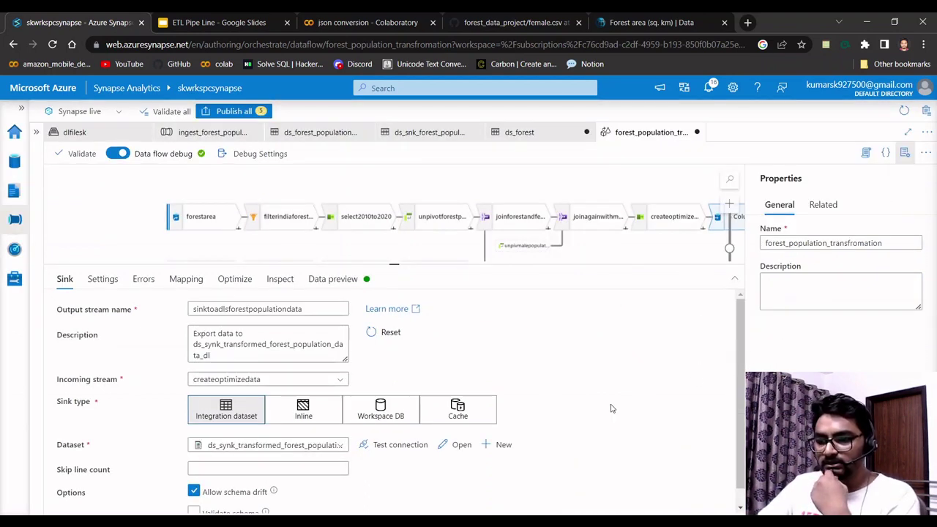
Test the connection of the sink's dataset.
scroll(345, 406, "down", 1)
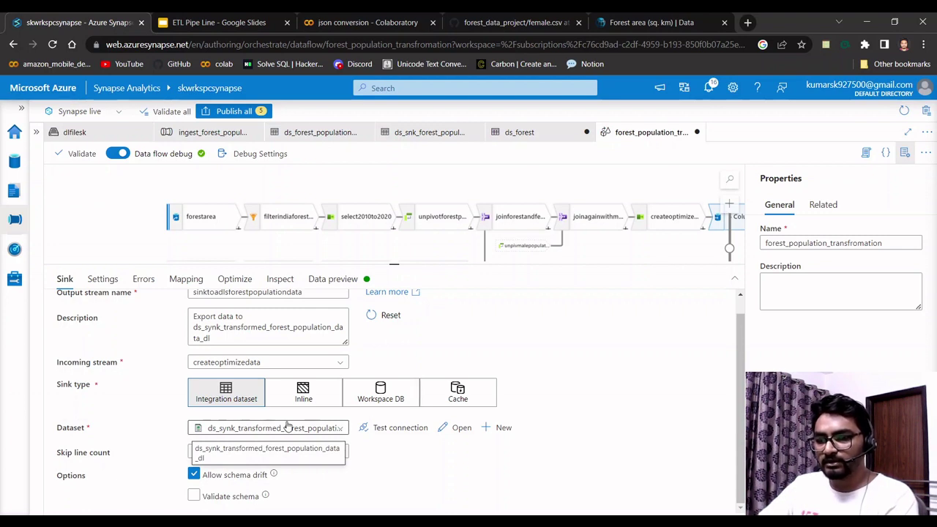
left_click(387, 431)
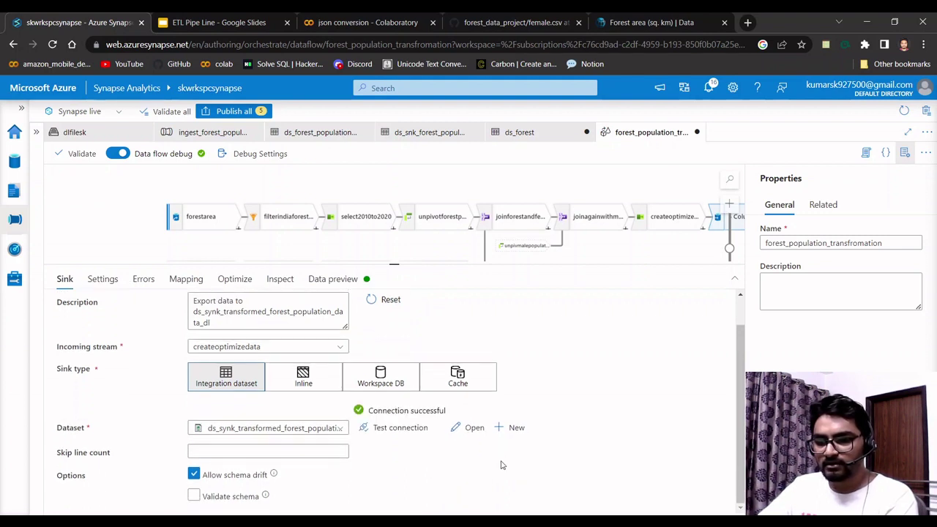
scroll(337, 423, "up", 1)
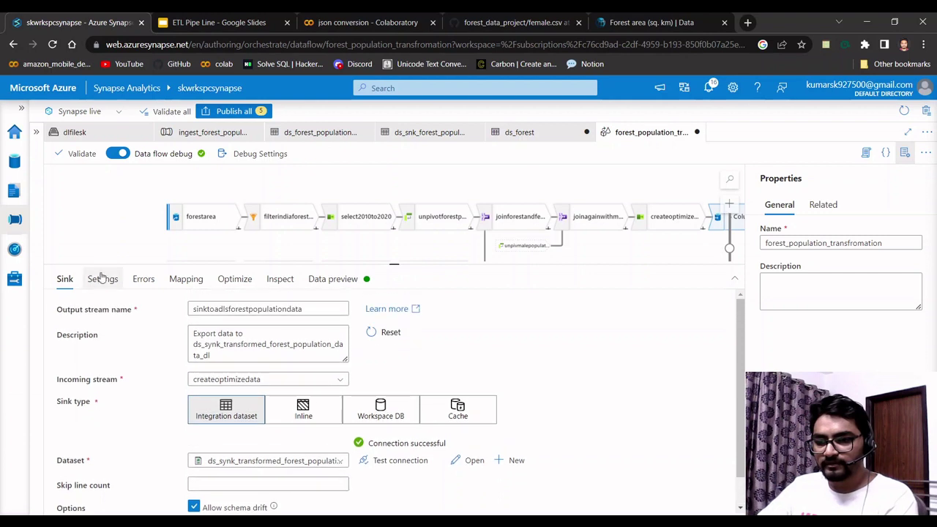
Review the sink's folder clearing, file name option, umask and pre/post command settings.
left_click(103, 279)
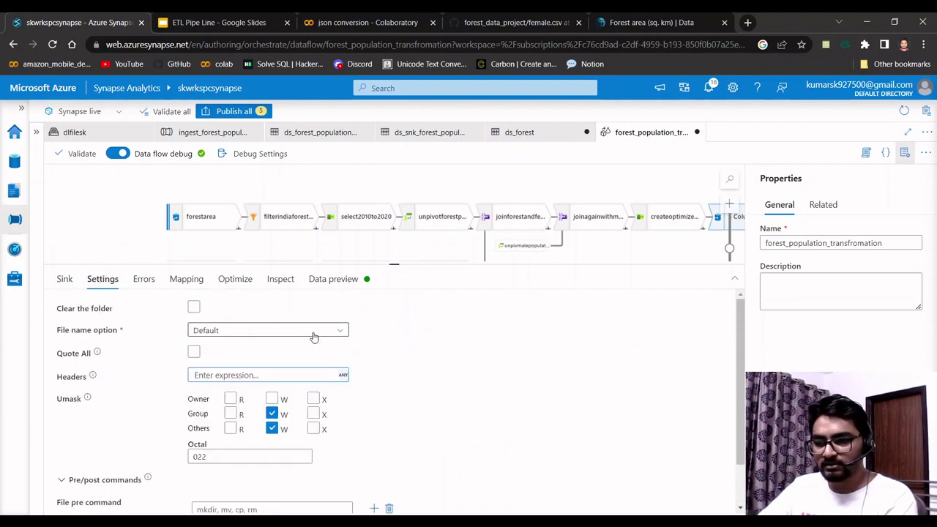
left_click(194, 307)
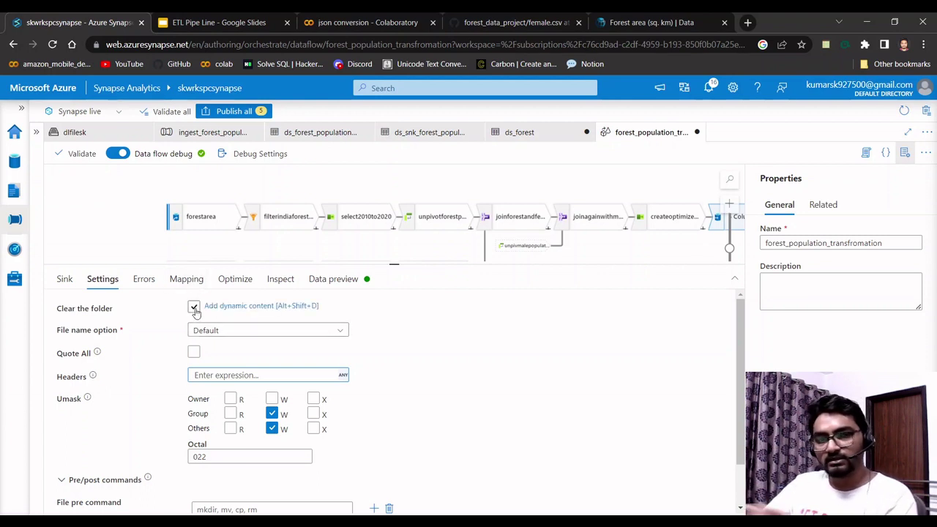
left_click(194, 307)
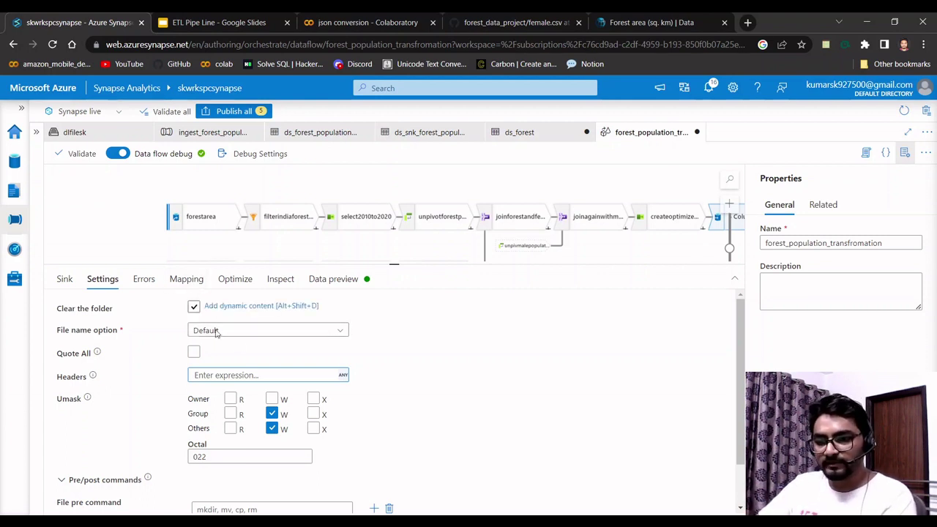
left_click(282, 333)
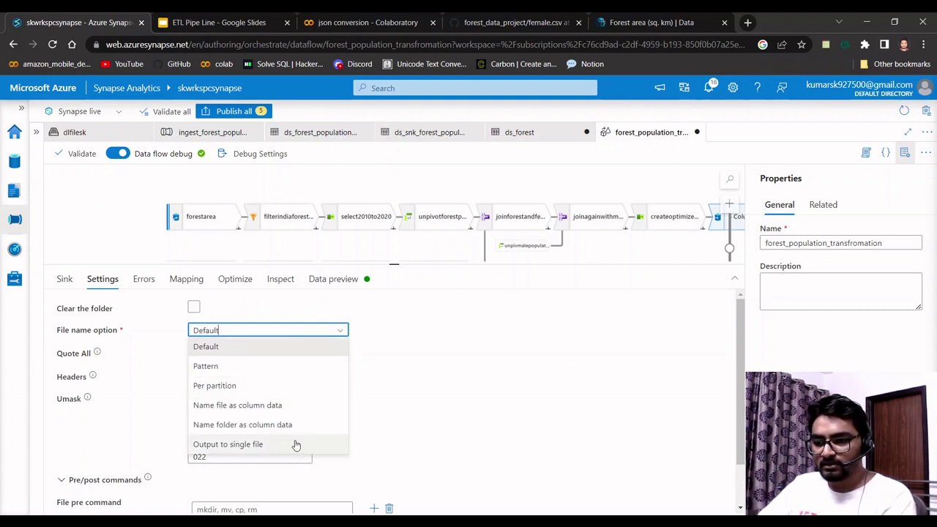
left_click(466, 357)
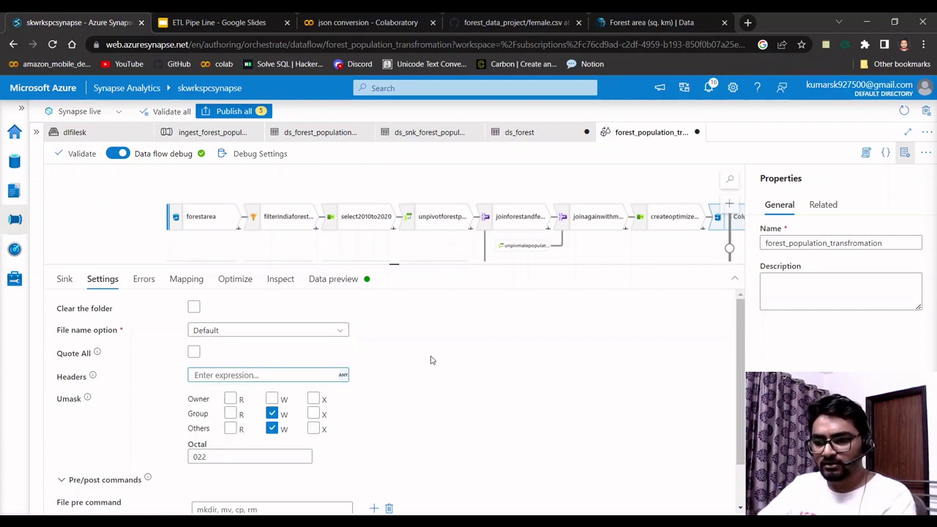
scroll(431, 359, "down", 2)
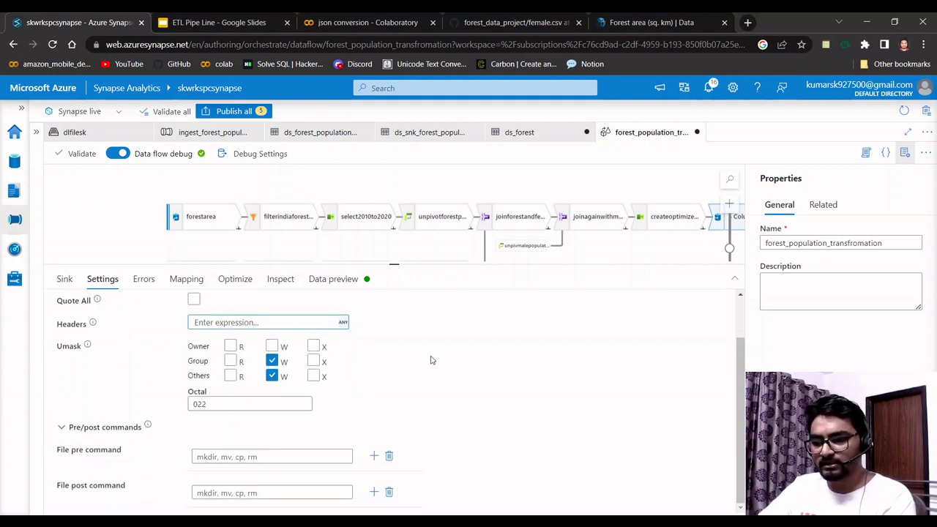
Review the sink's error handling, column mapping and output schema.
scroll(517, 424, "up", 2)
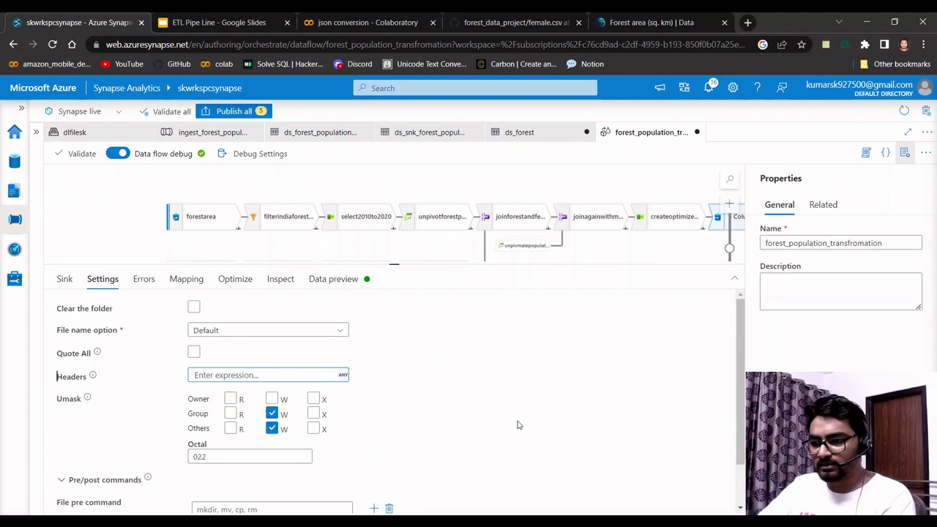
left_click(150, 283)
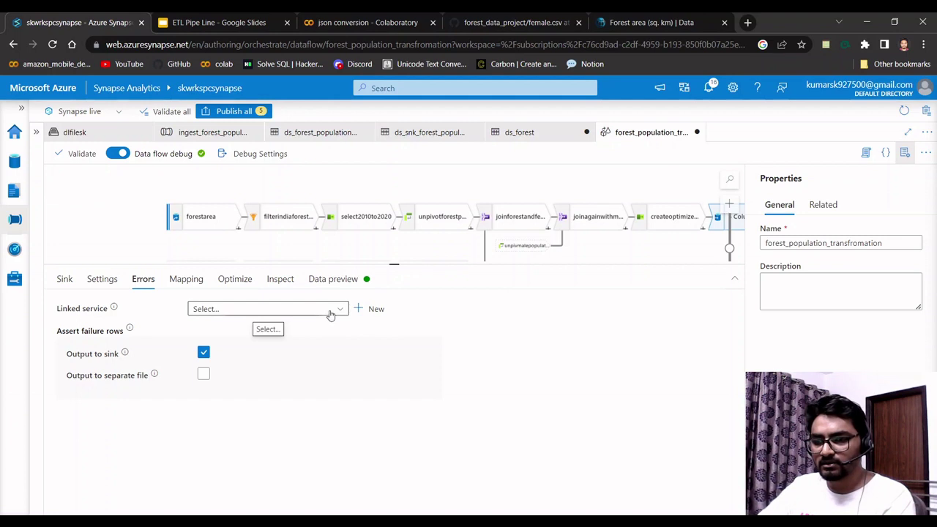
left_click(199, 282)
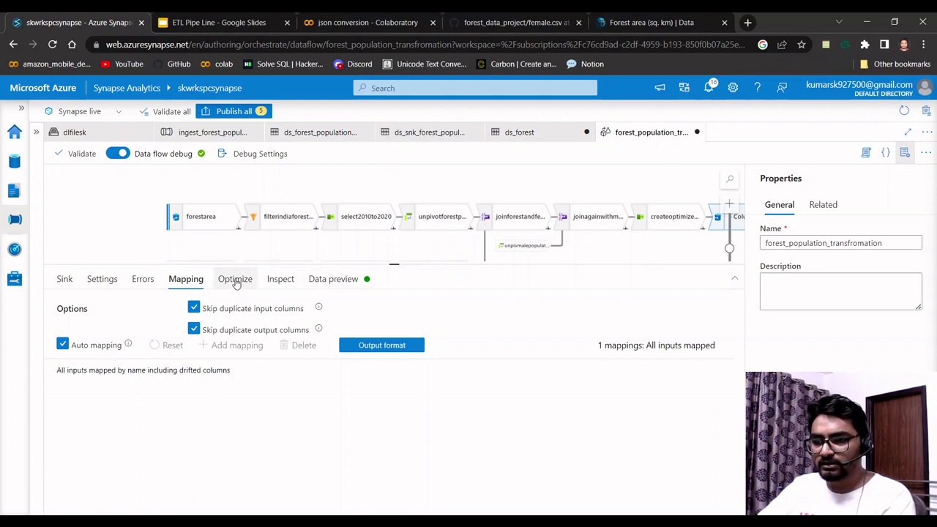
left_click(280, 281)
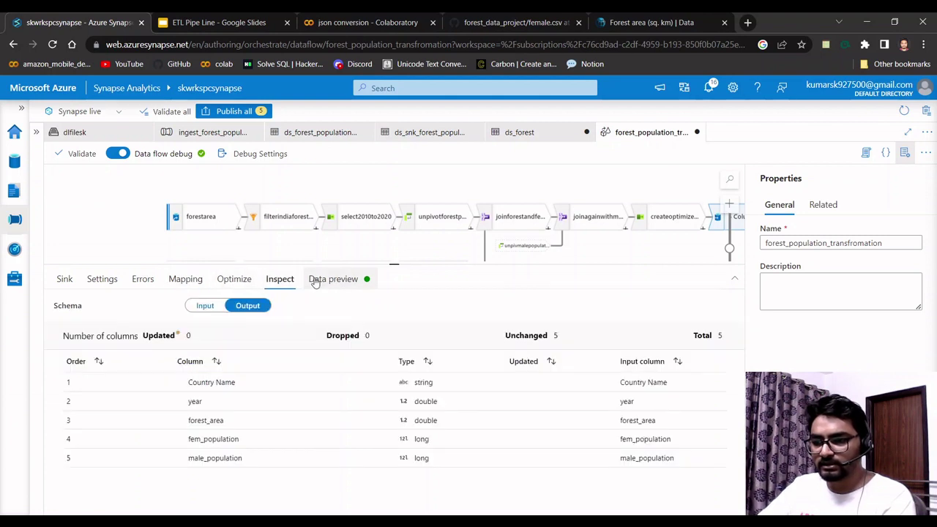
Refresh the sink's data preview and look through the resulting rows.
left_click(324, 282)
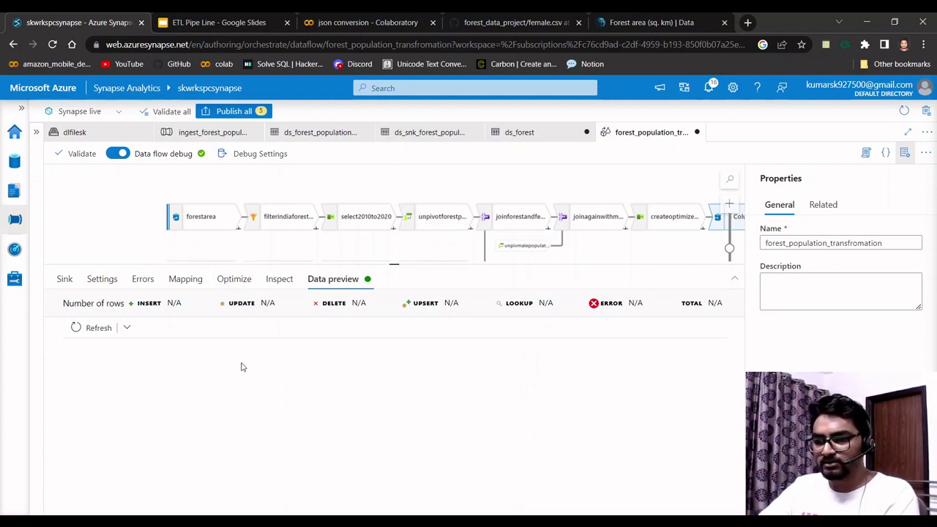
left_click(93, 328)
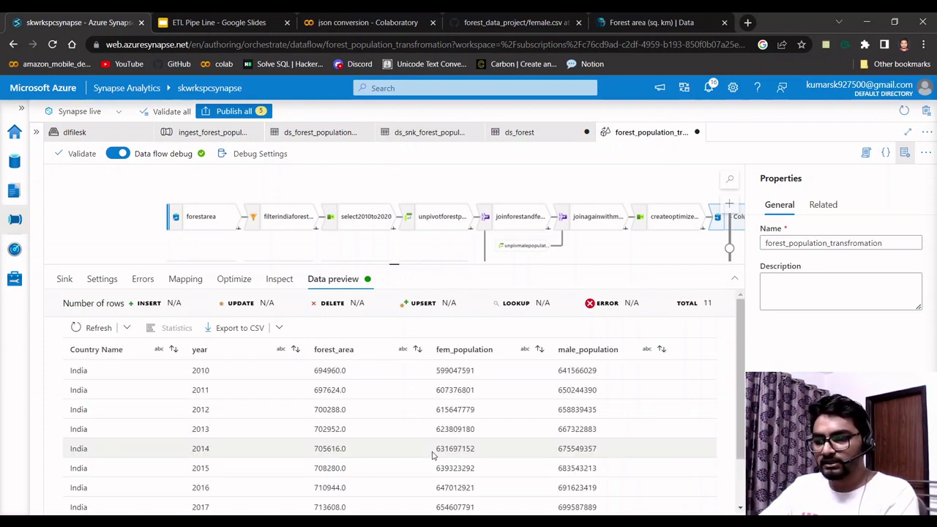
scroll(435, 449, "down", 2)
scroll(435, 450, "up", 2)
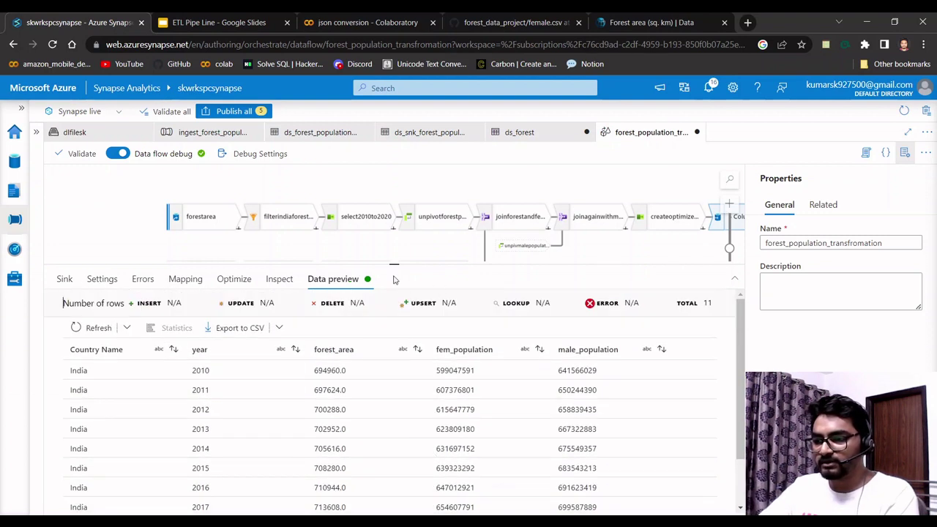
Enlarge the data flow canvas and hide the data flow's properties so the whole flow fits in view.
left_click_drag(394, 267, 393, 356)
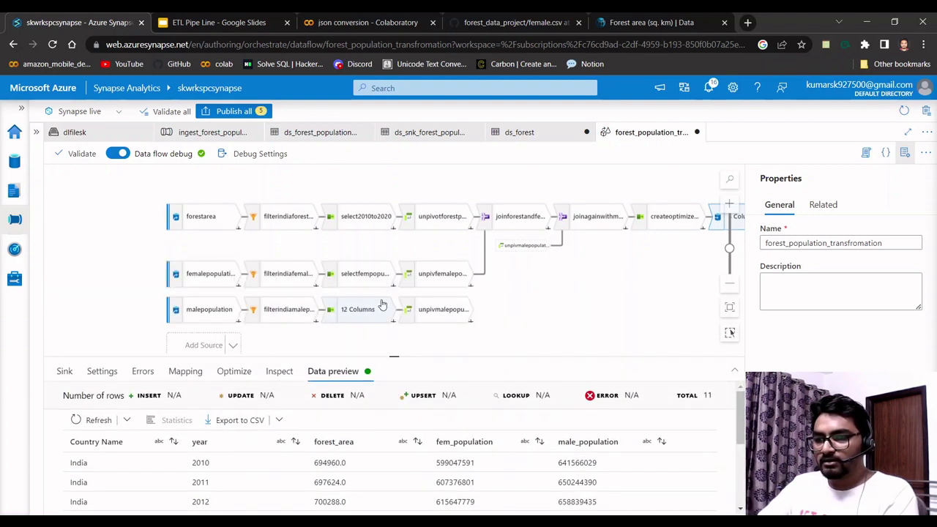
left_click(907, 152)
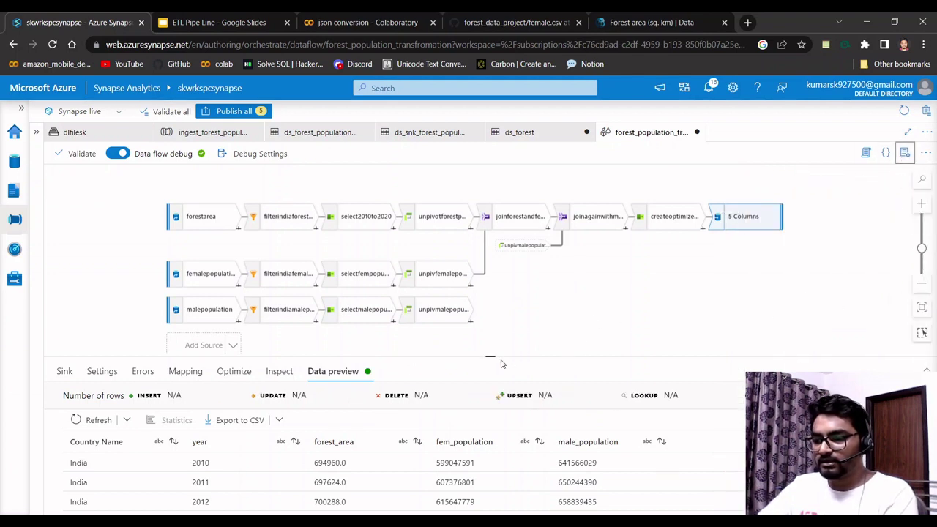
left_click_drag(491, 356, 490, 334)
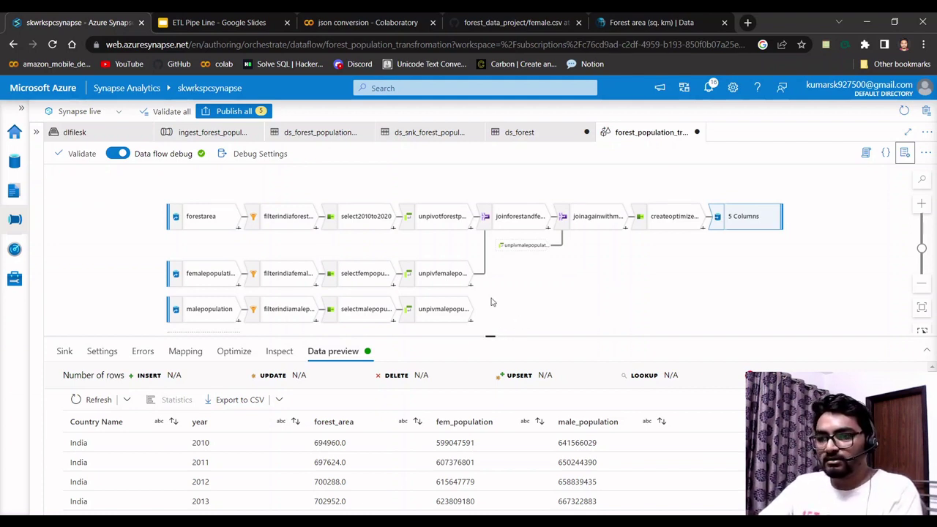
Publish all pending changes to the workspace and dismiss the publishing notifications.
left_click(233, 112)
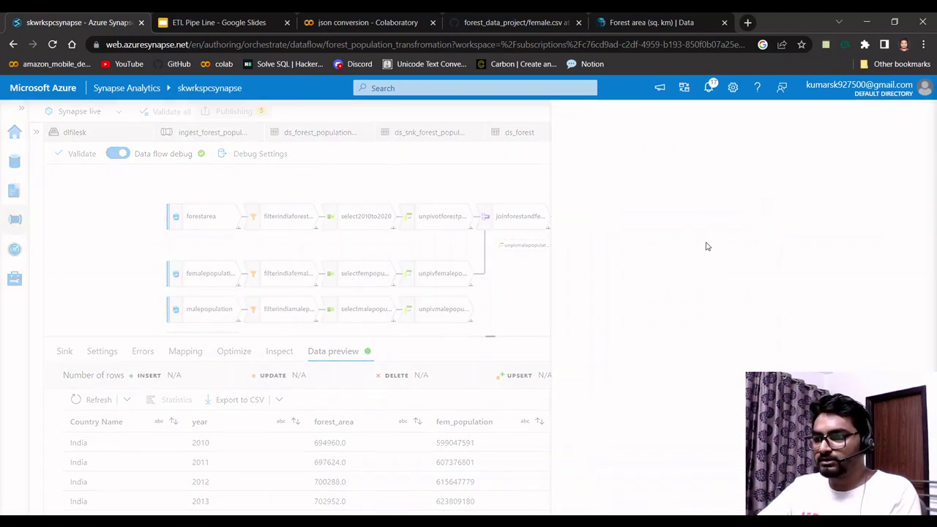
left_click(590, 498)
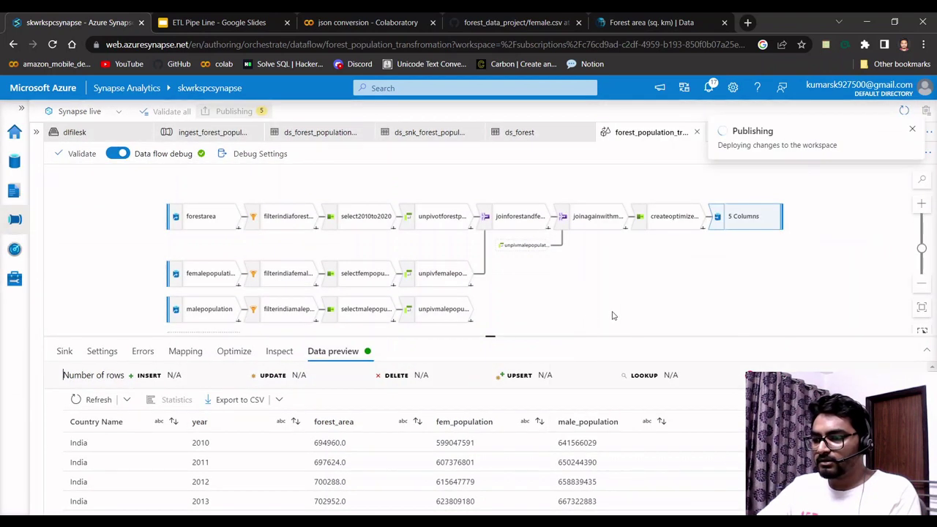
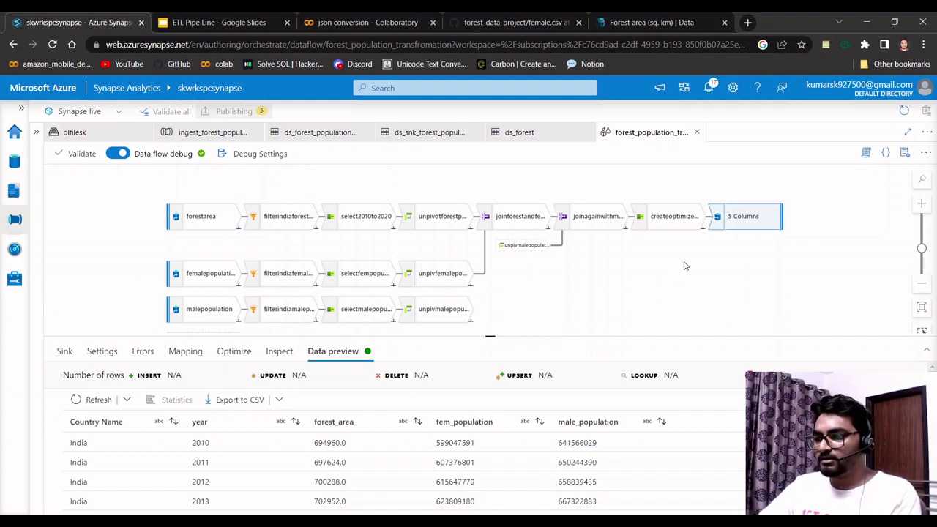
left_click(708, 88)
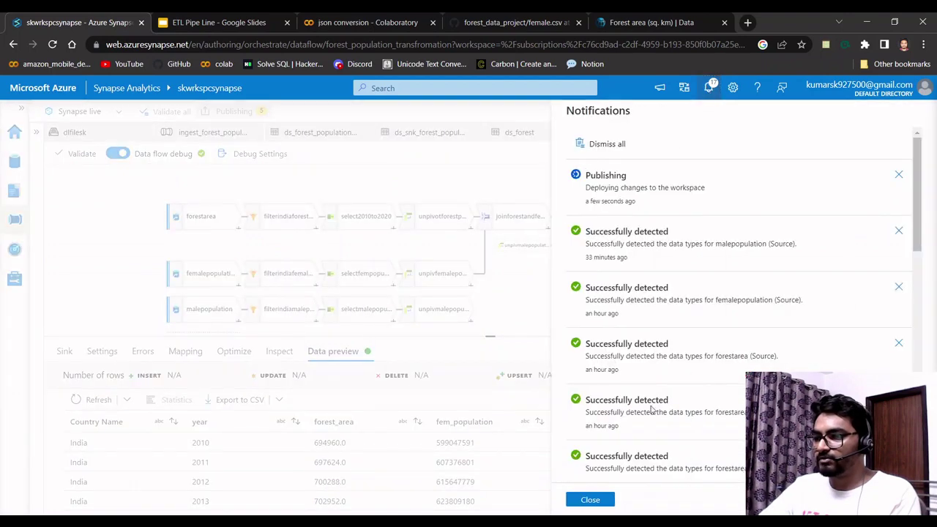
left_click(592, 500)
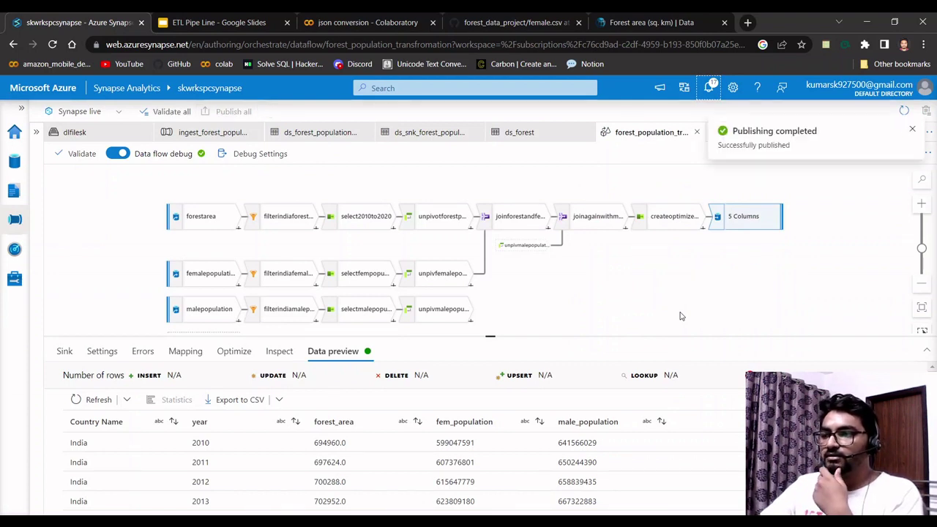
left_click(912, 130)
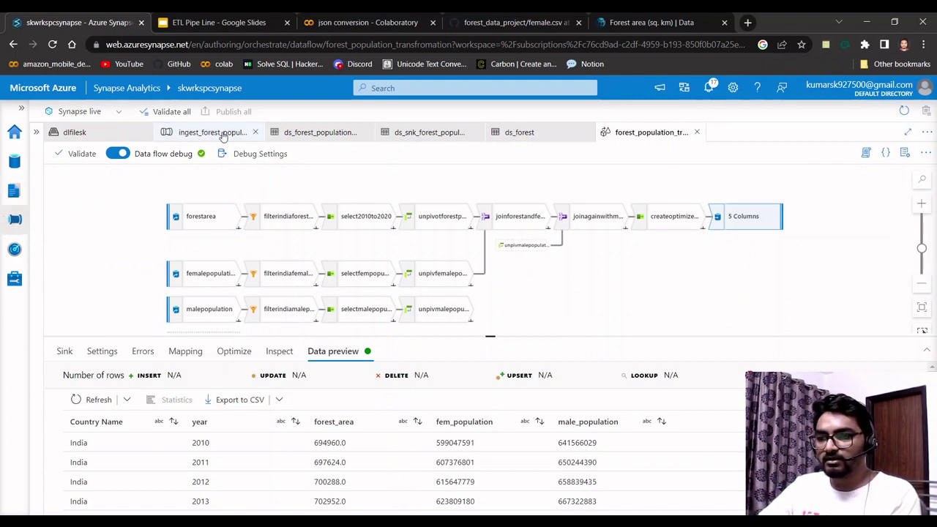
Create a new pipeline alongside ingest_forest_population_data.
left_click(14, 219)
left_click(38, 133)
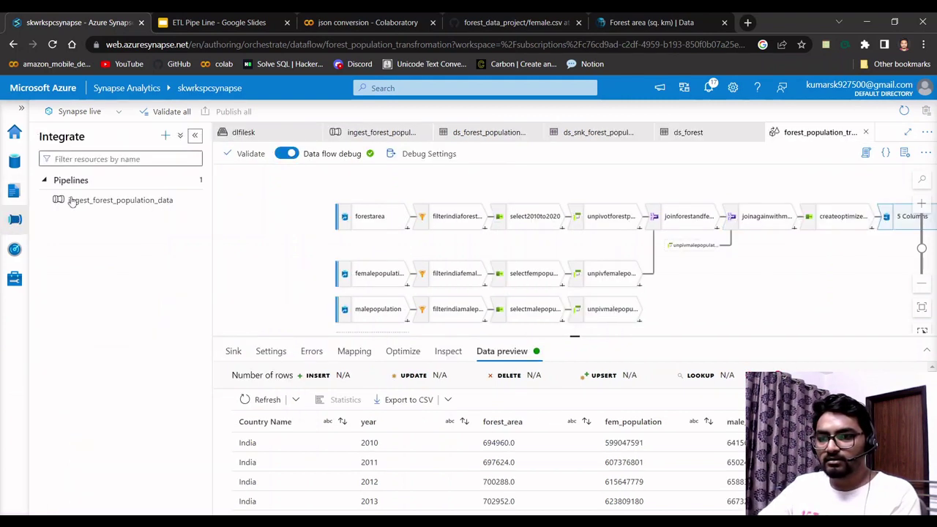
left_click(165, 136)
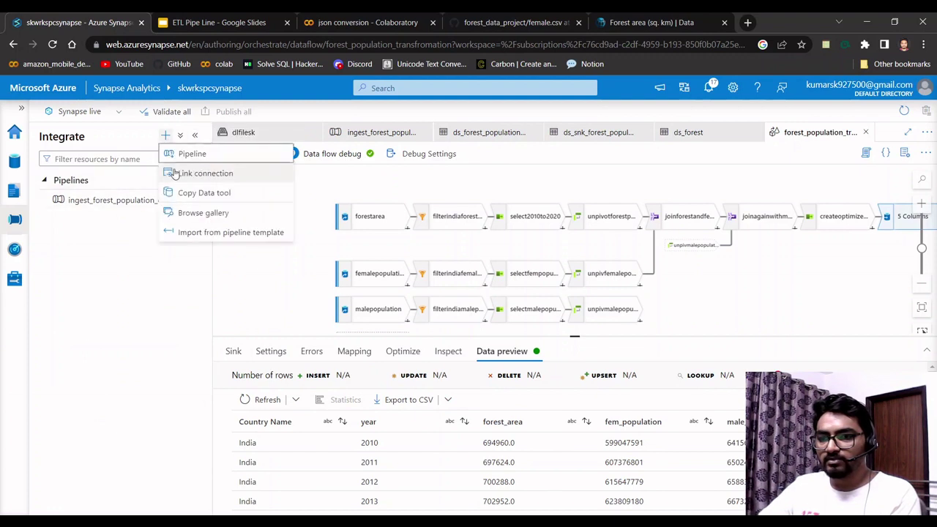
left_click(164, 156)
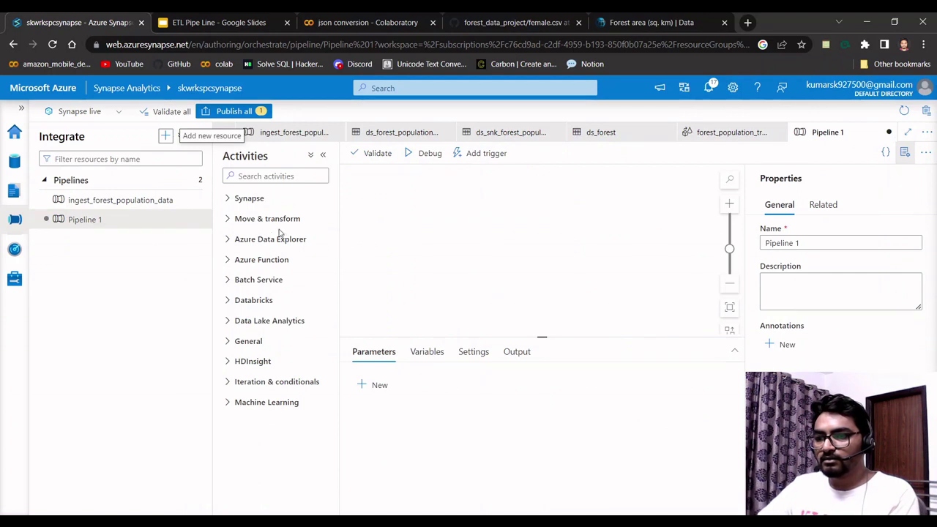
Search the activities for "data" and add a Data flow activity to the new pipeline's canvas.
left_click(269, 175)
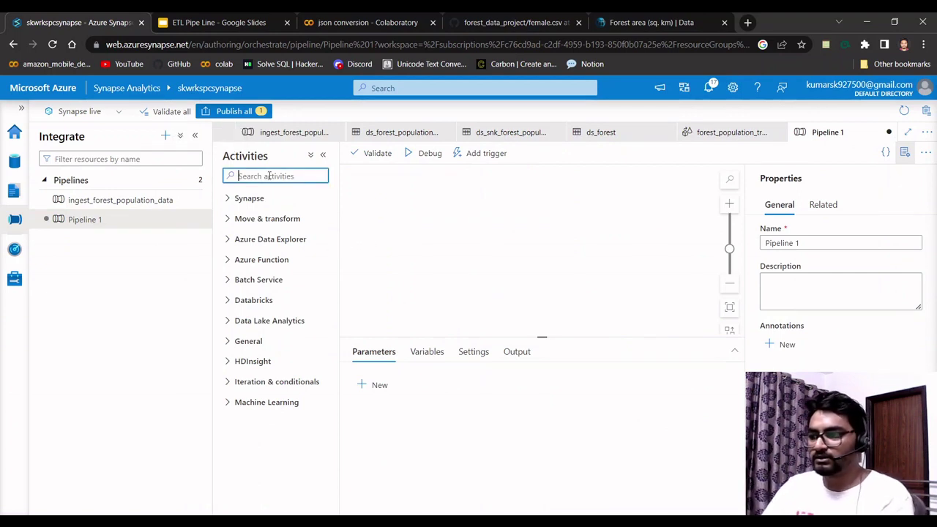
type("data")
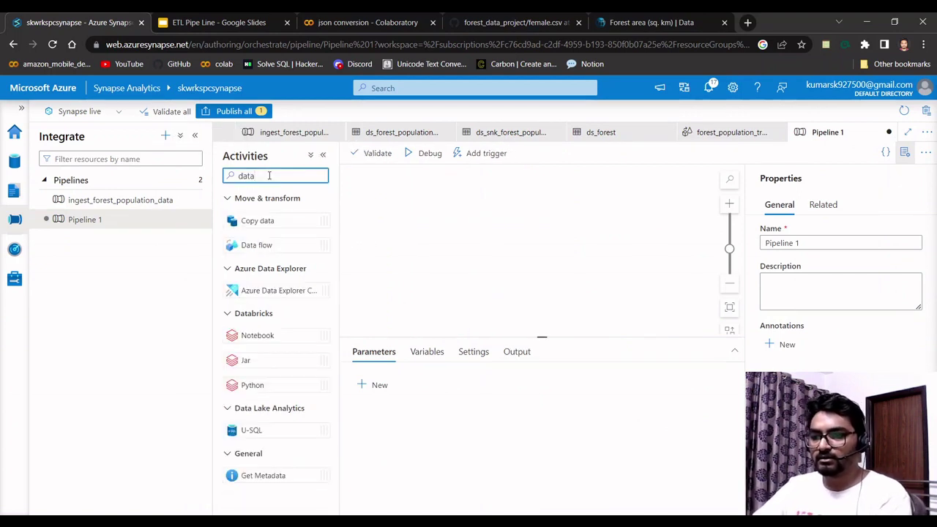
left_click_drag(252, 246, 470, 216)
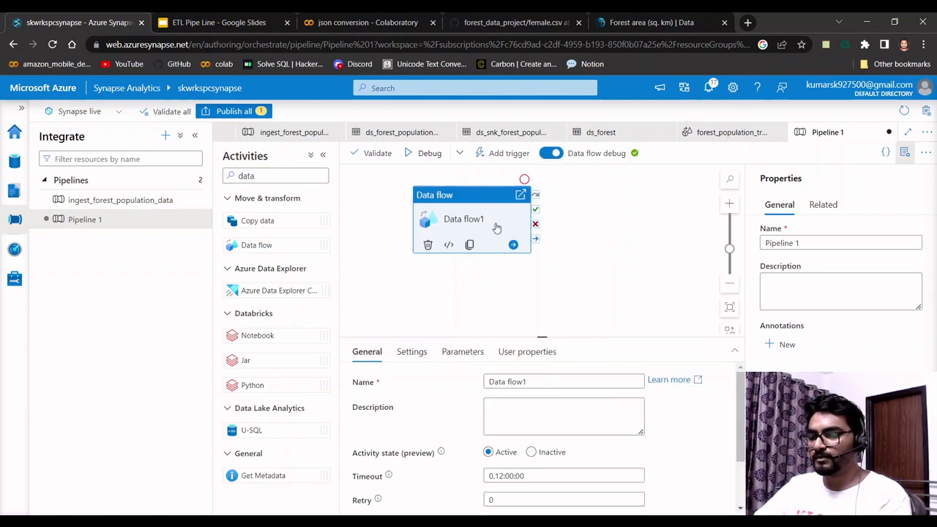
Name the Data flow activity transform_forest_population_data.
triple_click(524, 381)
type("tr")
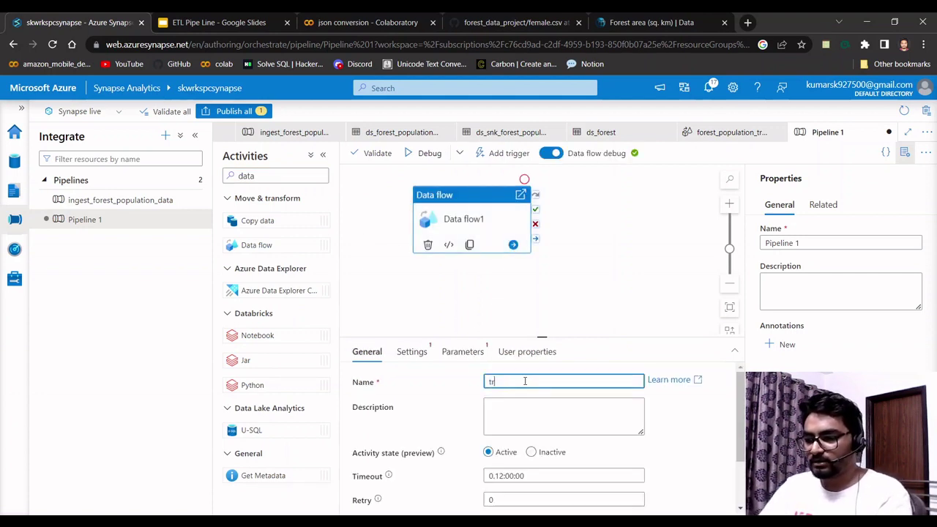
type("ansform")
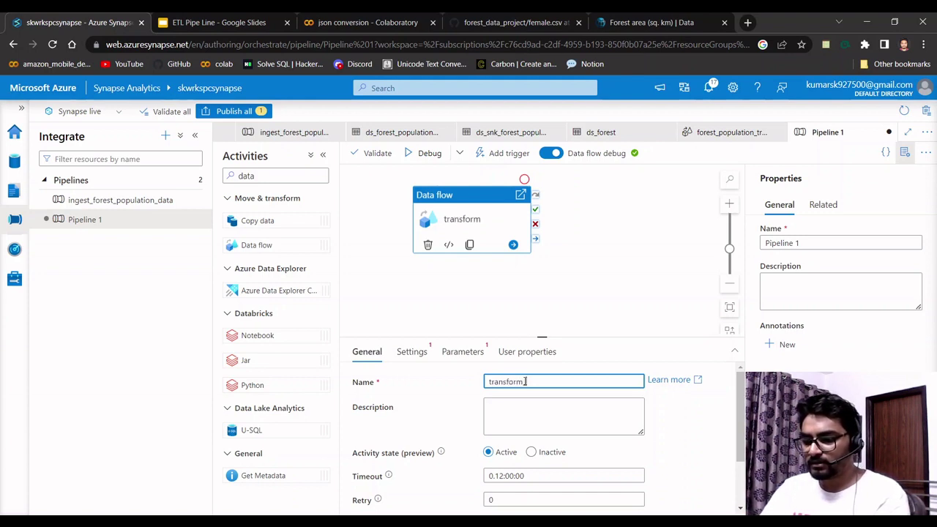
type("_forest_")
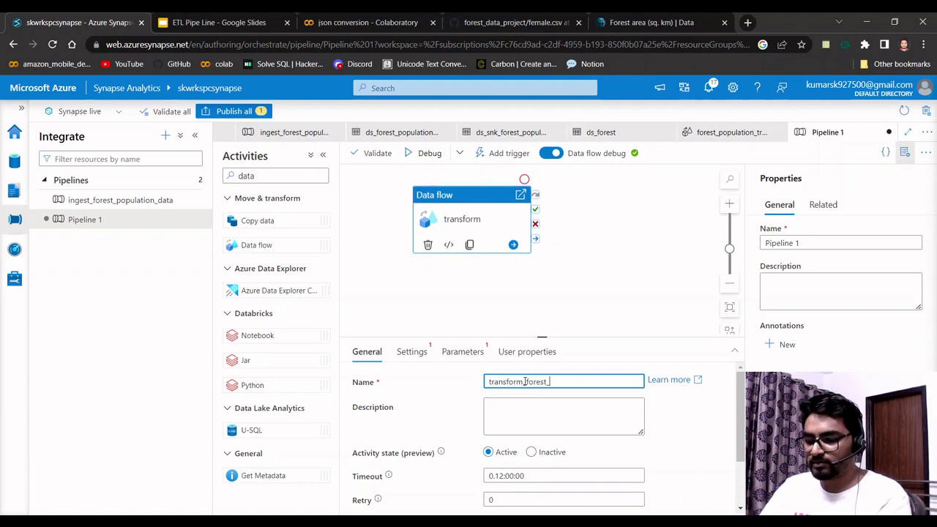
type("population")
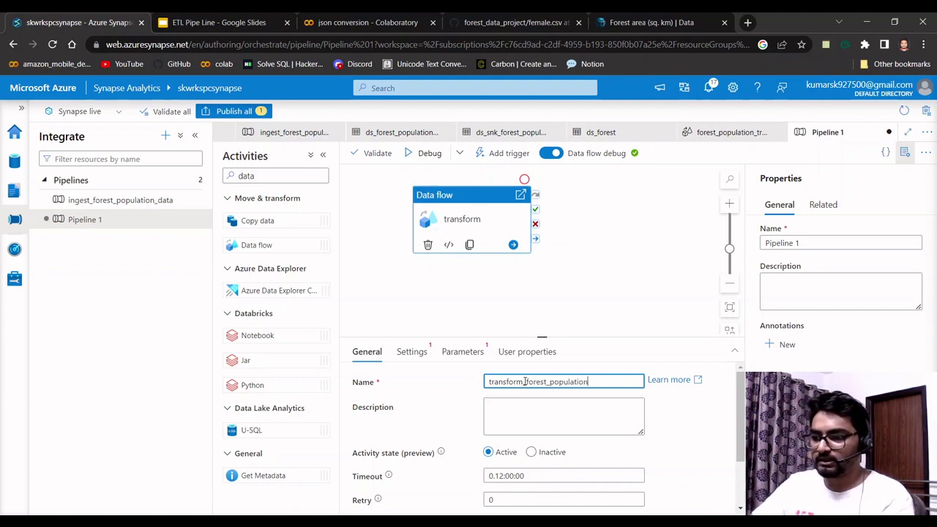
type("_data")
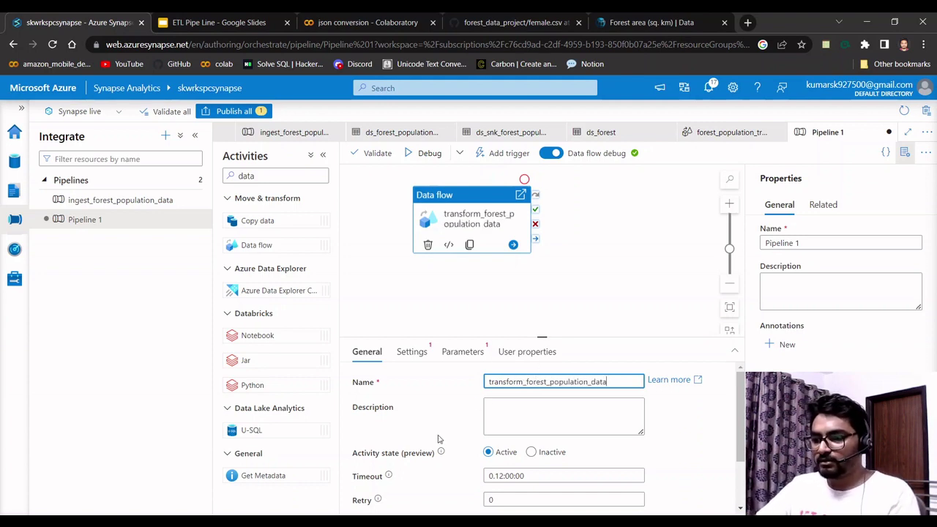
Assign the forest_population_transfromation data flow to the activity.
scroll(438, 439, "down", 1)
scroll(438, 439, "down", 1)
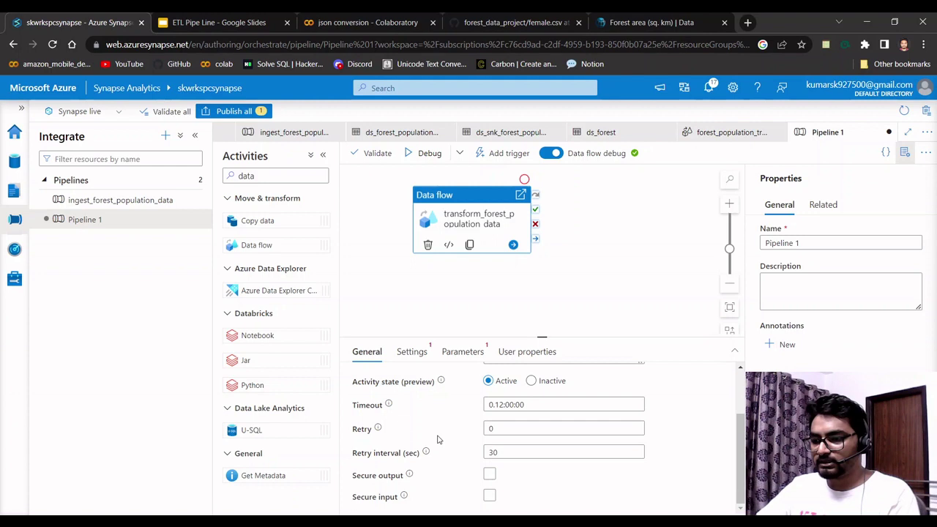
left_click(411, 351)
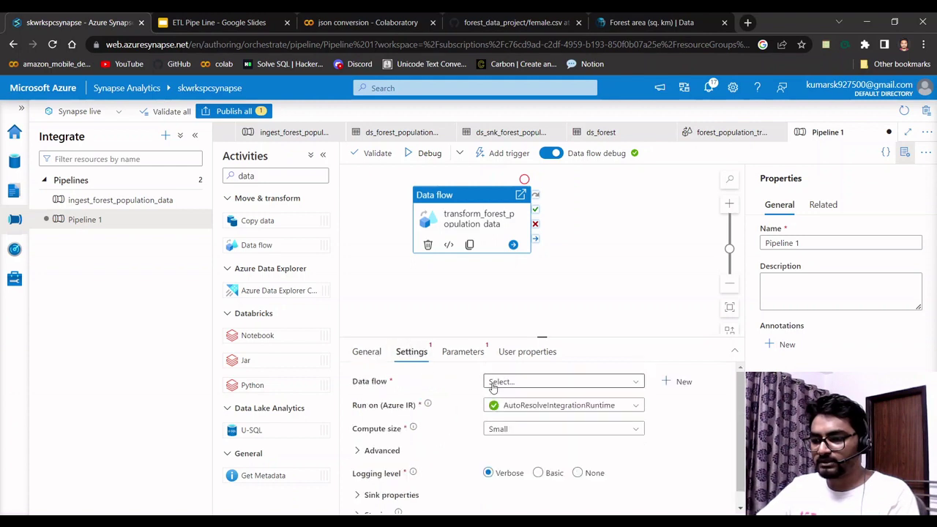
left_click(565, 380)
left_click(546, 442)
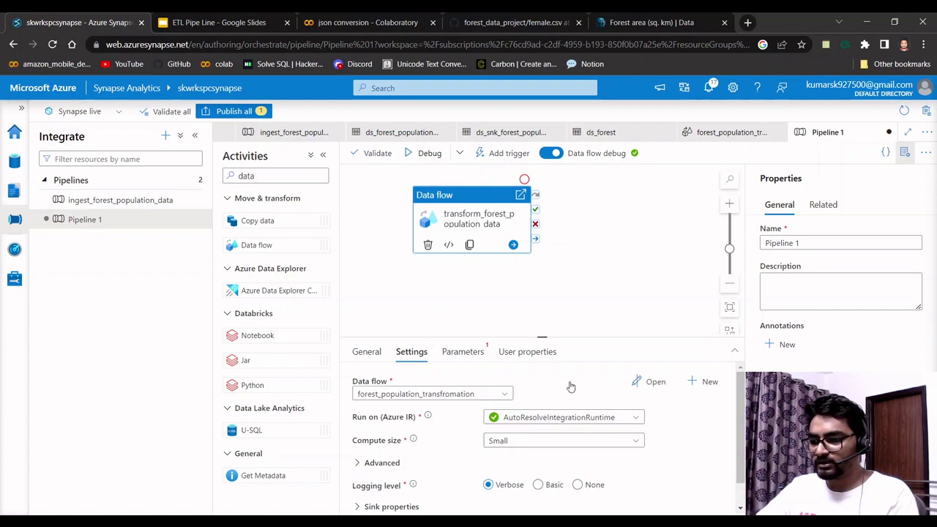
Set the activity's logging level to None, keeping the Small compute size, and check its sink properties.
scroll(571, 386, "down", 1)
left_click(571, 414)
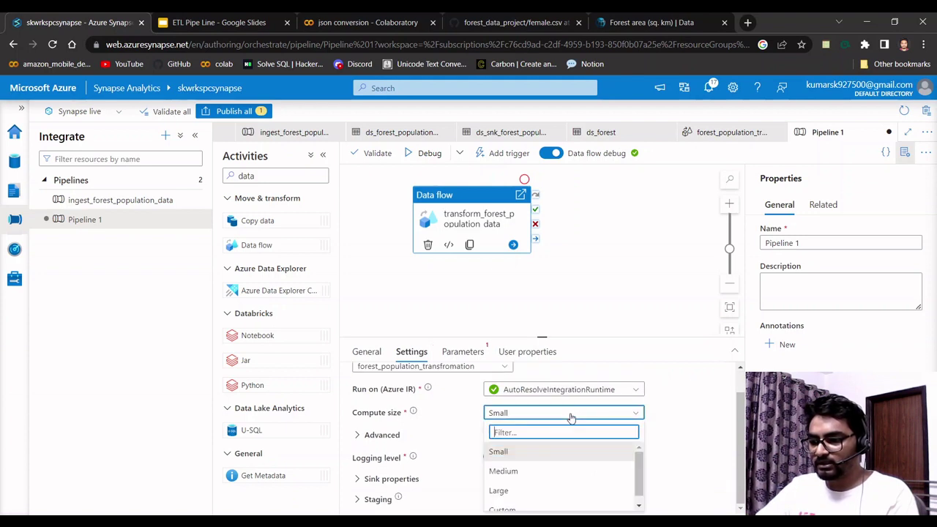
left_click(571, 416)
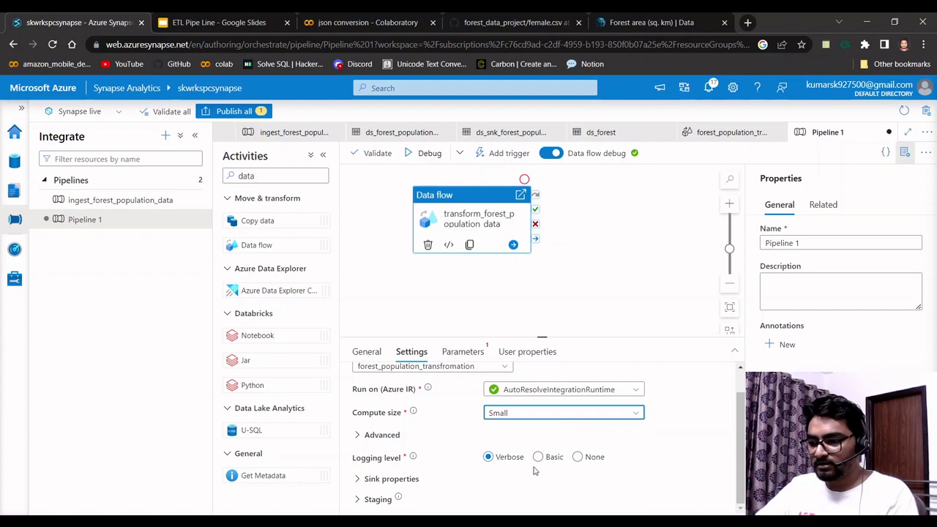
left_click(577, 457)
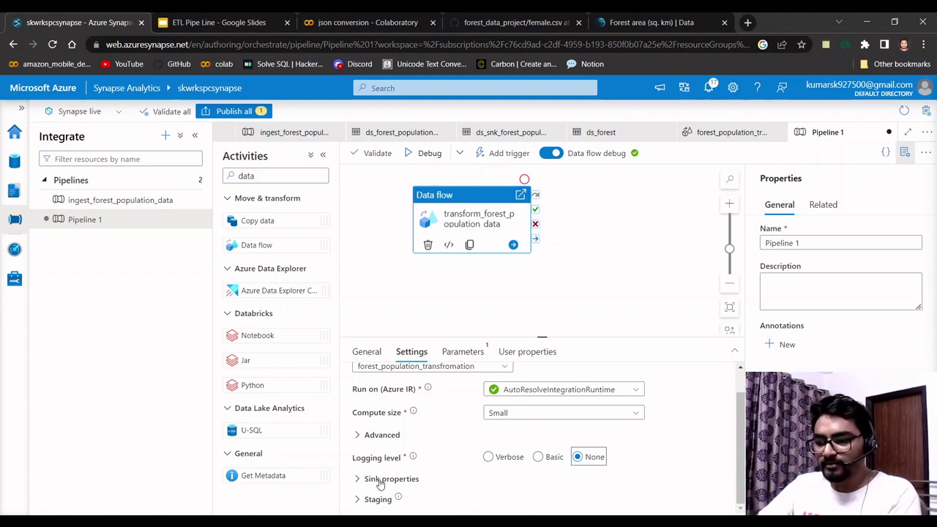
left_click(491, 469)
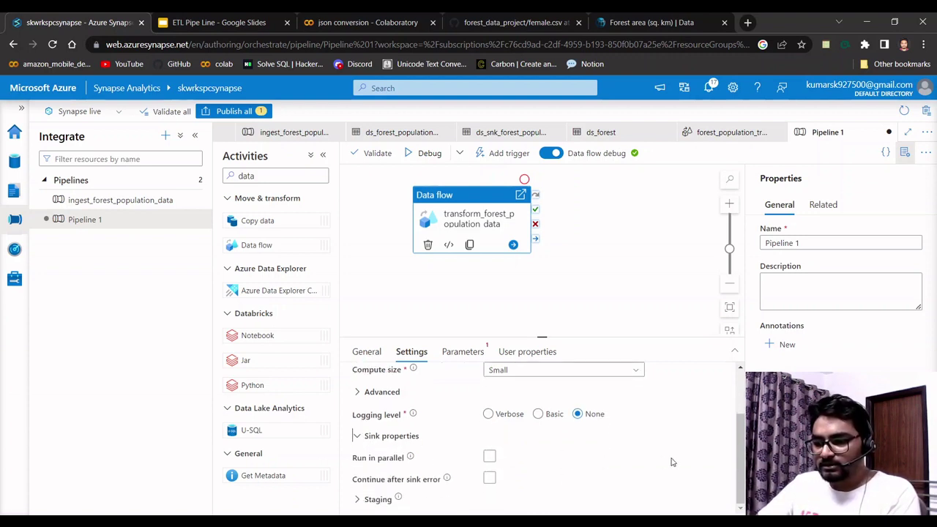
left_click(357, 436)
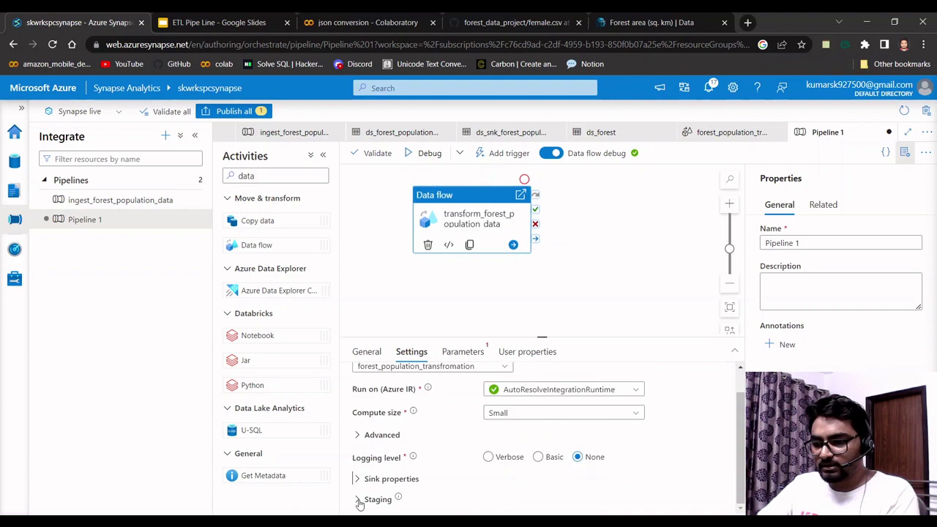
Check the Data flow activity's staging options, data flow parameters and user properties.
left_click(359, 501)
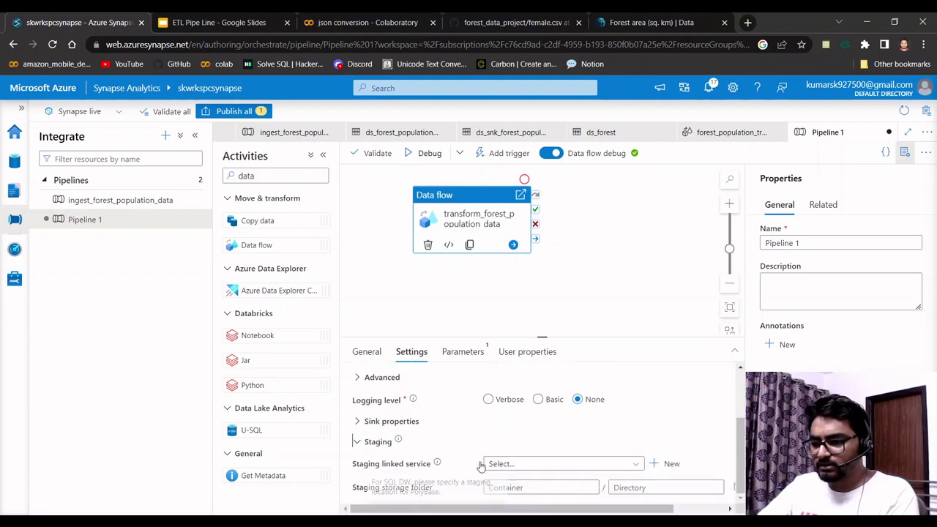
left_click(358, 444)
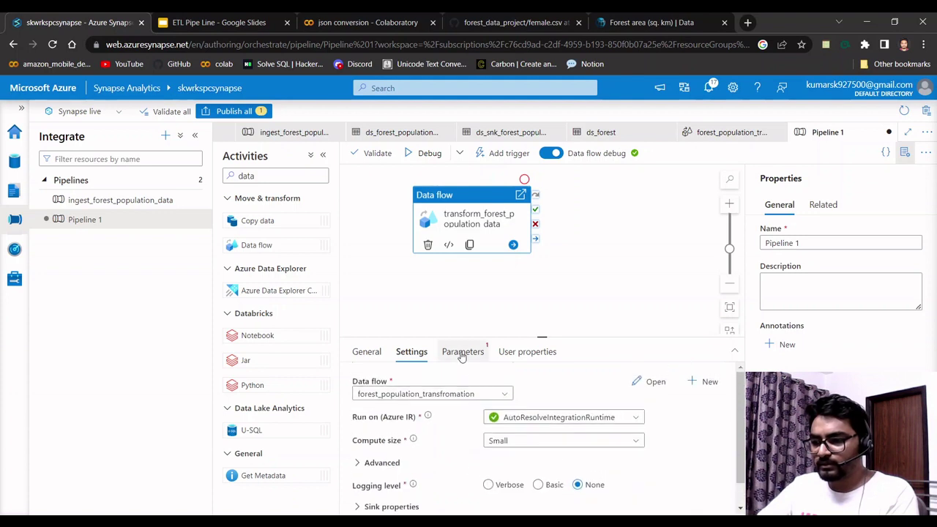
left_click(462, 351)
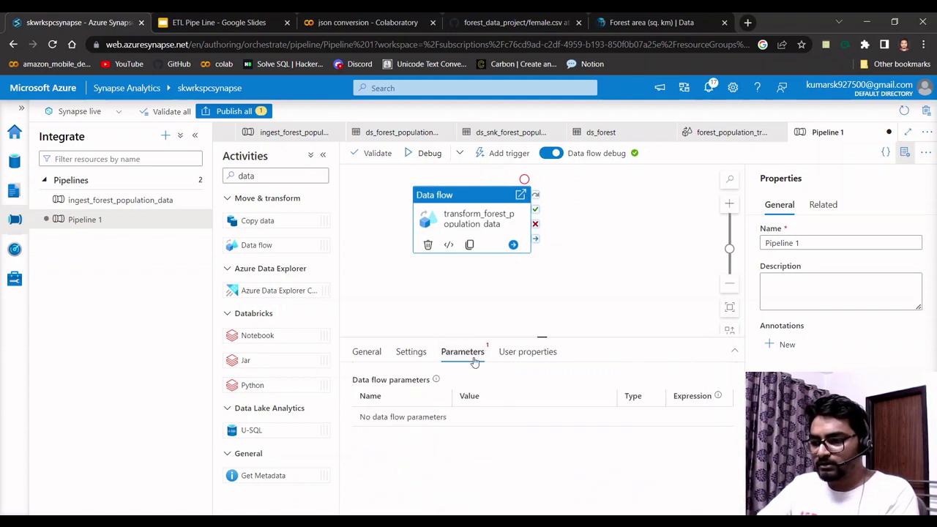
left_click(516, 352)
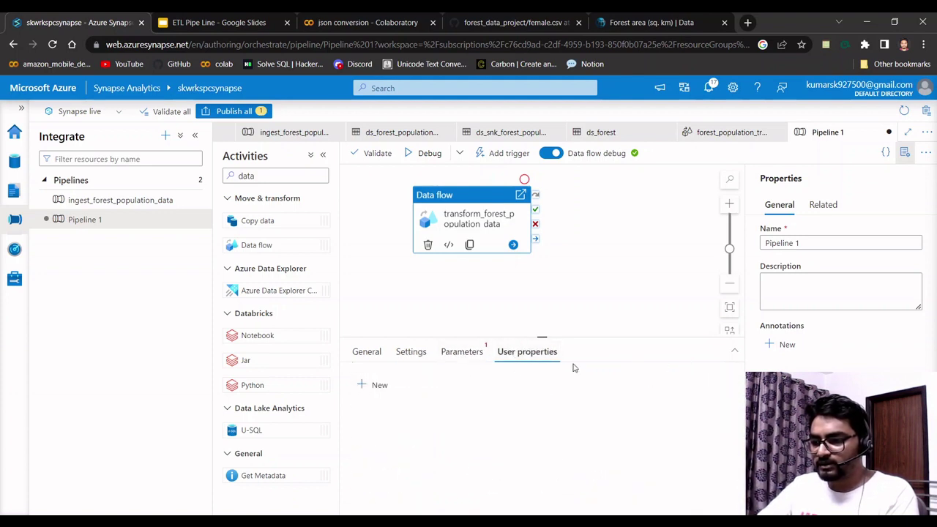
left_click(465, 352)
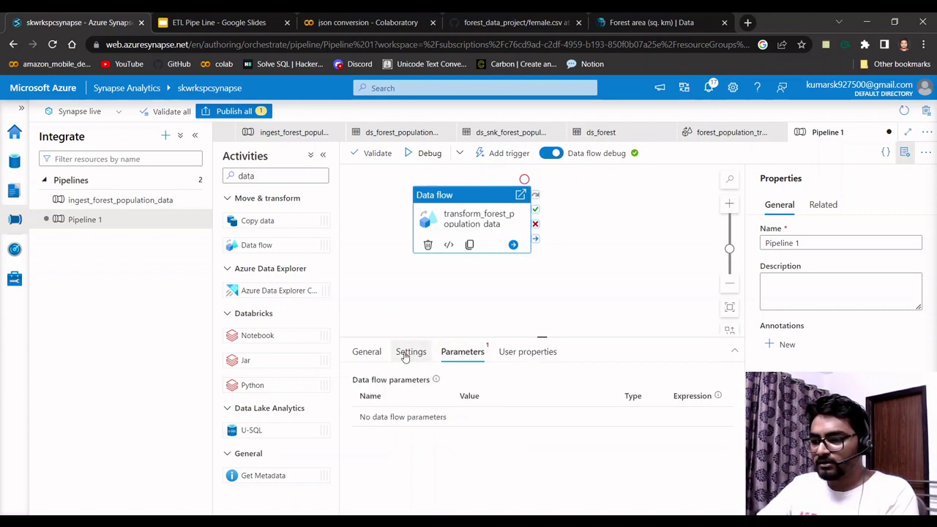
left_click(405, 354)
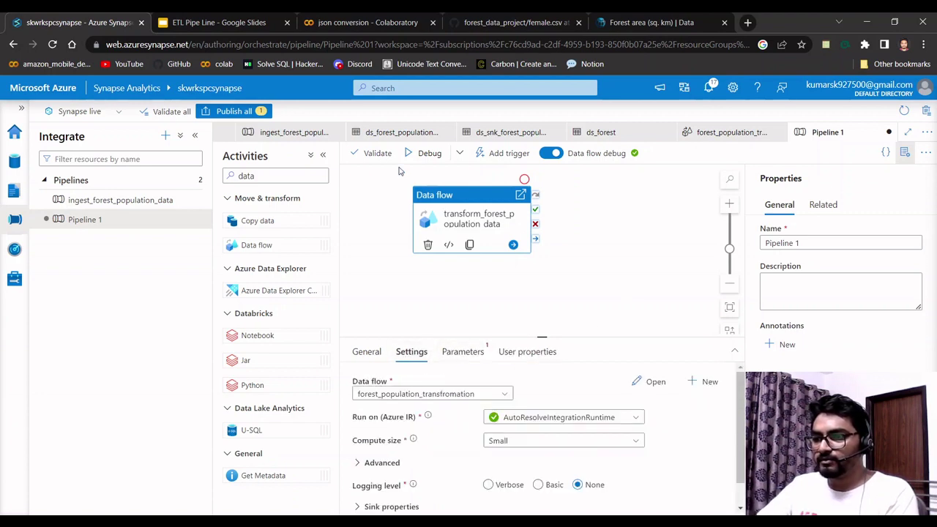
Validate Pipeline 1 and recheck the parameters, user properties and general settings of transform_forest_population_data.
left_click(379, 155)
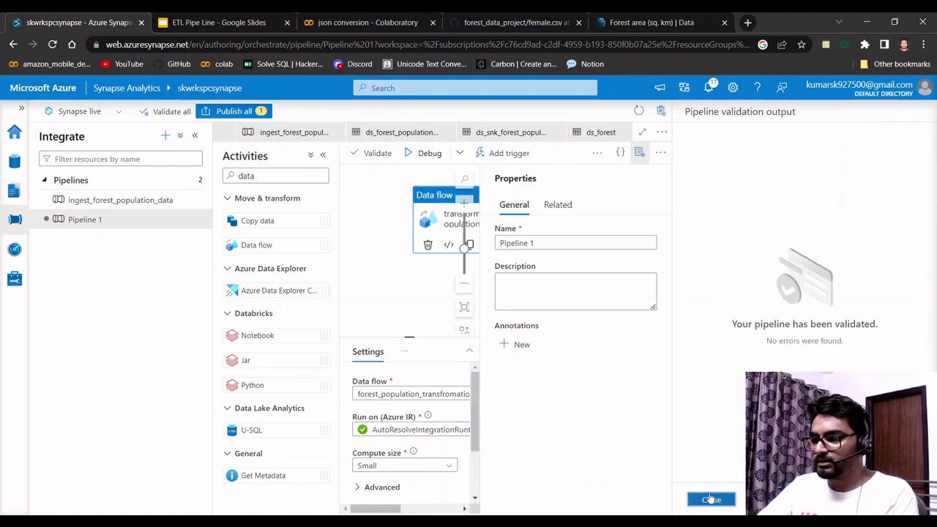
left_click(710, 498)
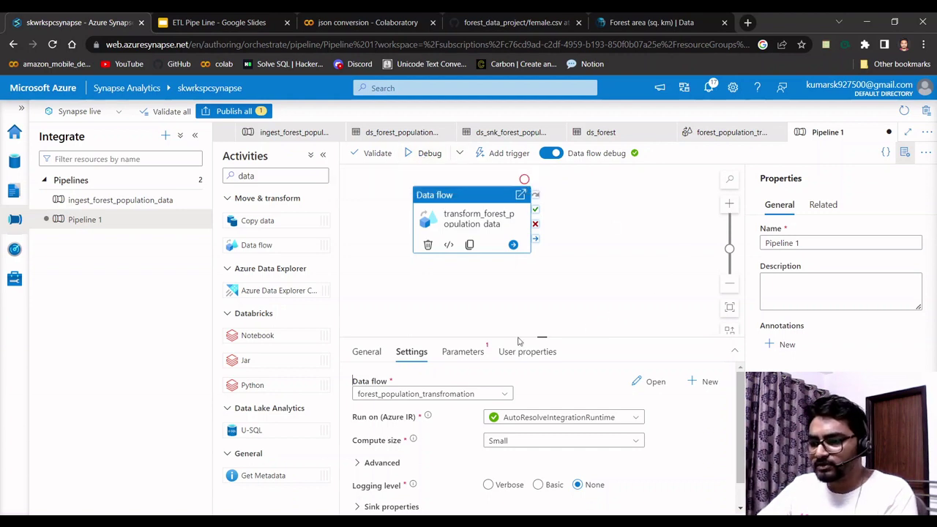
left_click(464, 353)
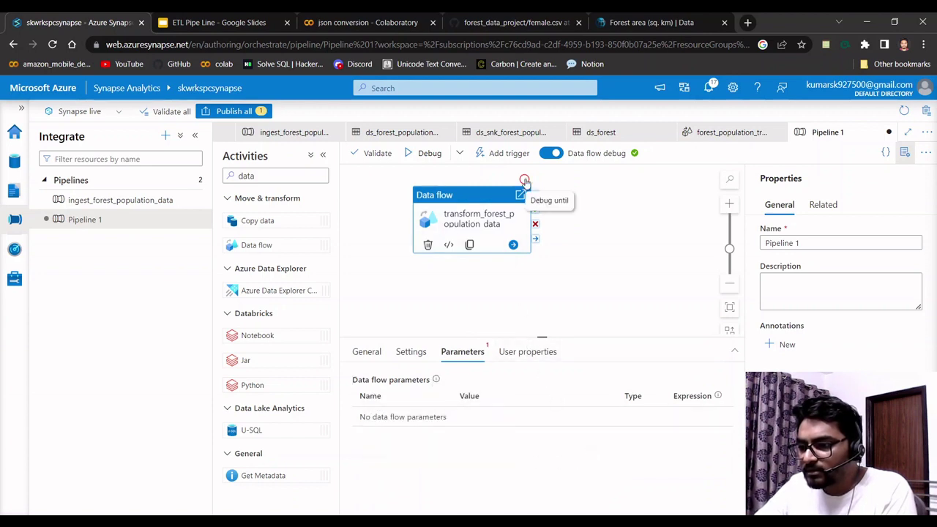
left_click(521, 356)
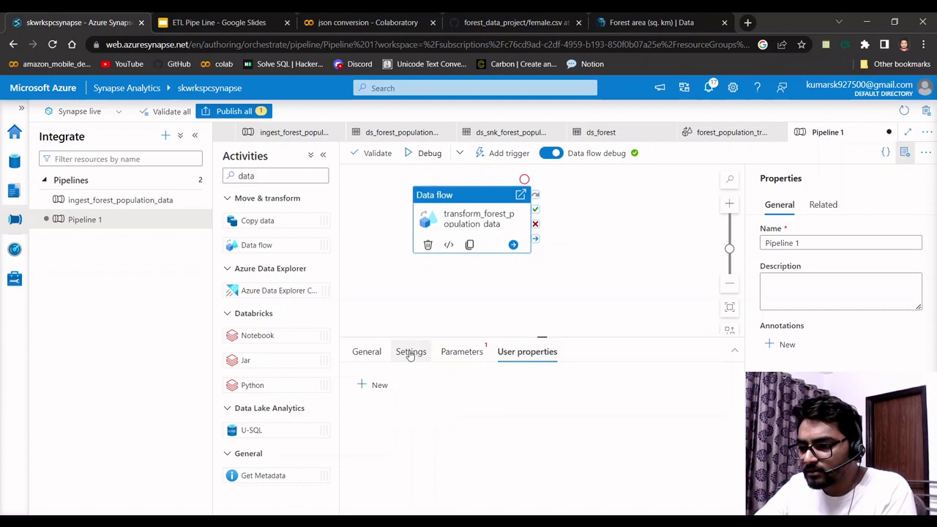
left_click(366, 352)
left_click(590, 302)
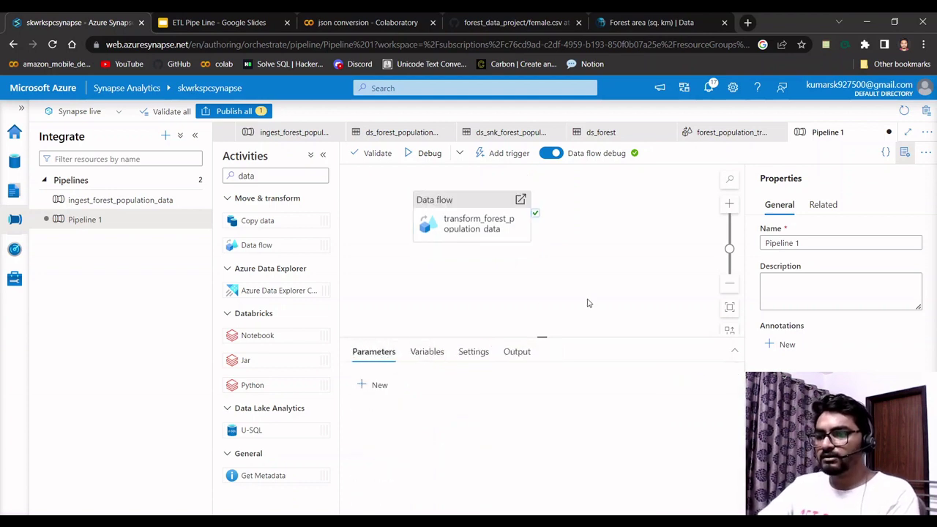
left_click(455, 204)
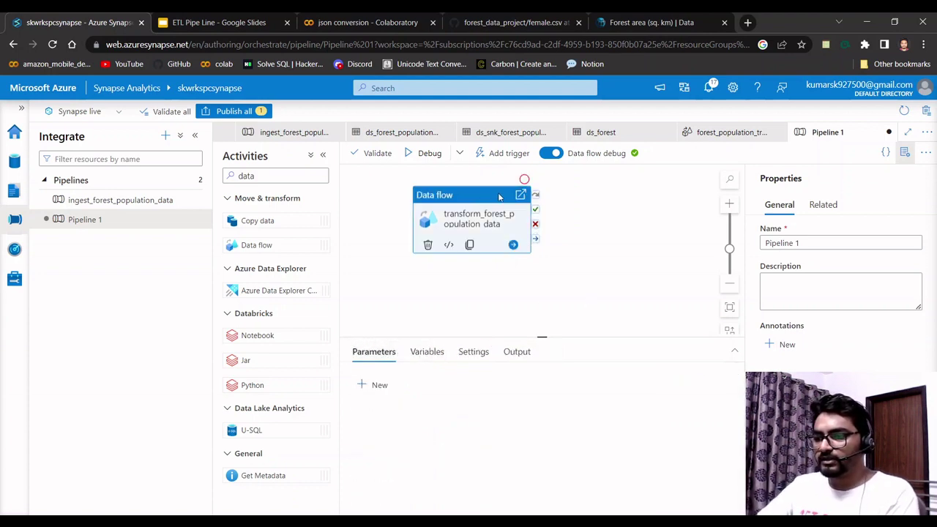
Try to trigger an on-demand run of the unpublished Pipeline 1.
left_click(510, 156)
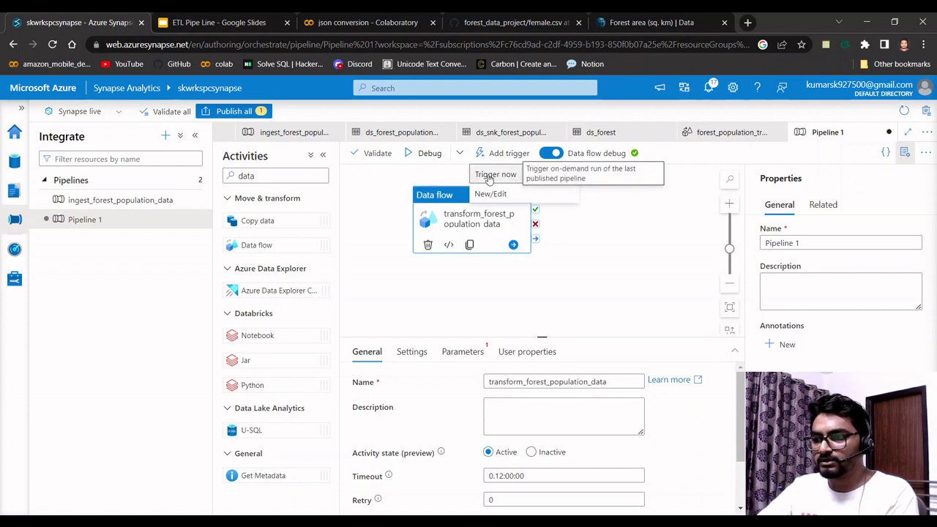
left_click(488, 177)
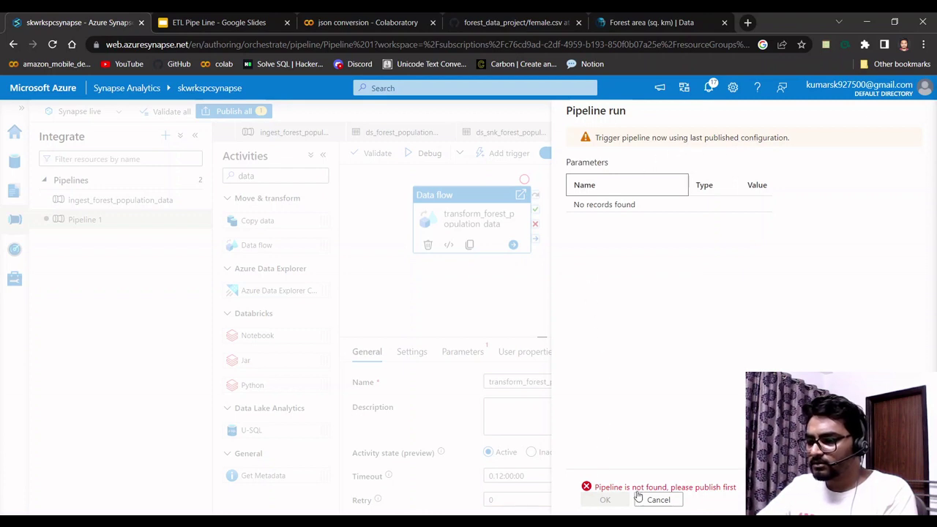
left_click(661, 501)
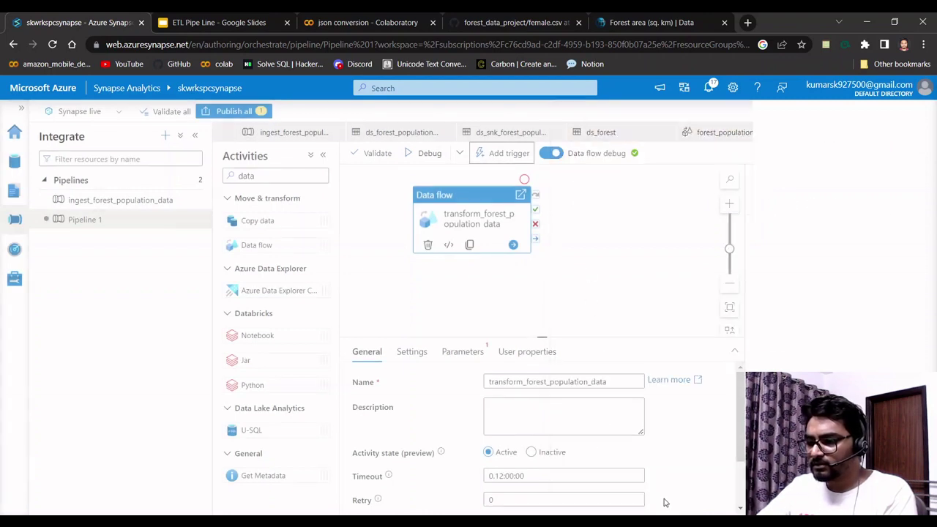
Publish Pipeline 1 to the live environment and trigger an on-demand run of it.
left_click(234, 112)
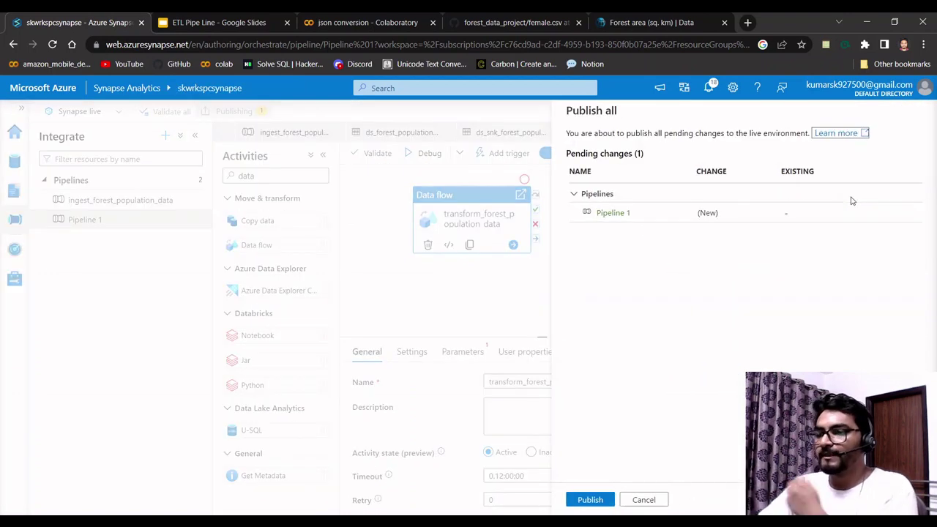
left_click(590, 499)
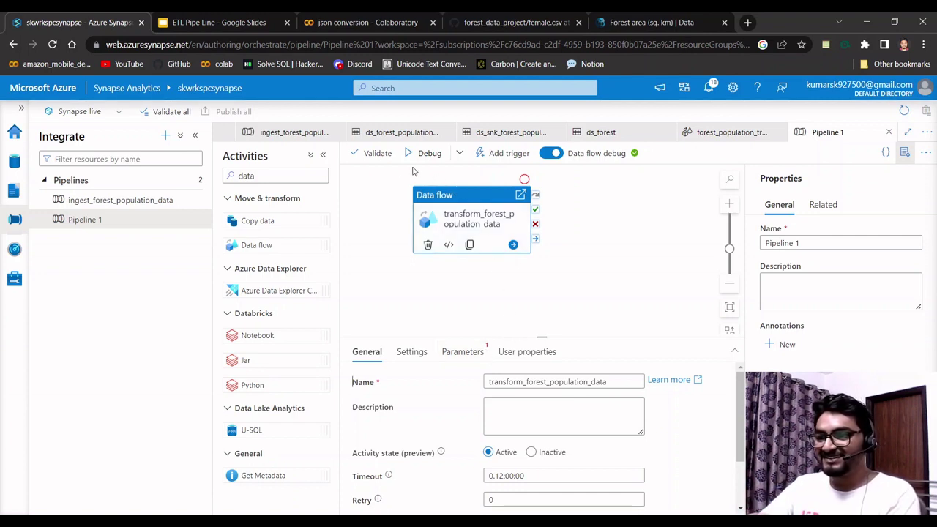
left_click(505, 153)
left_click(500, 178)
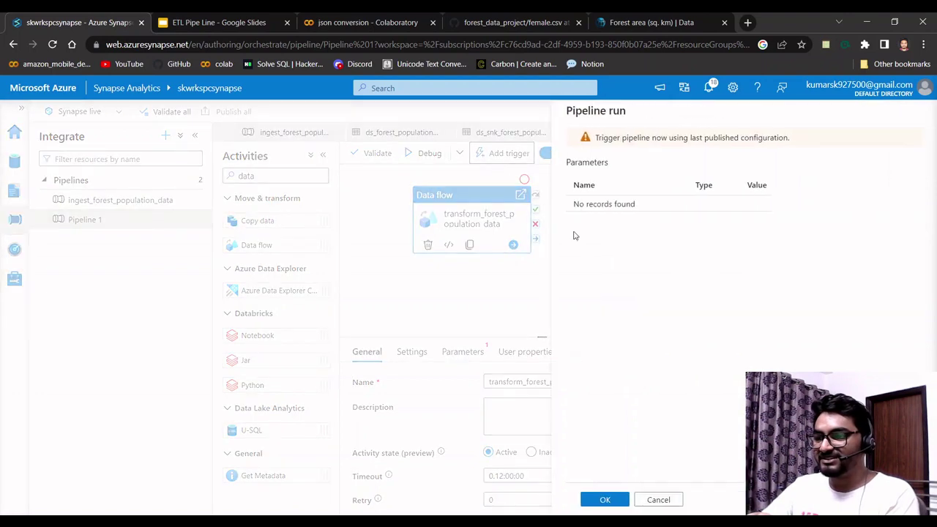
left_click(605, 500)
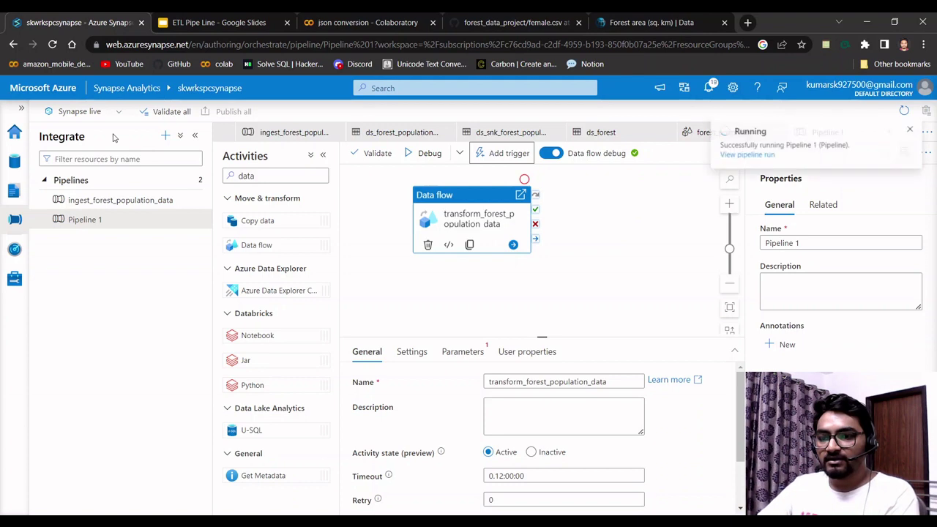
Monitor the triggered run of Pipeline 1 in the pipeline runs list, refreshing its status until it finishes.
left_click(15, 249)
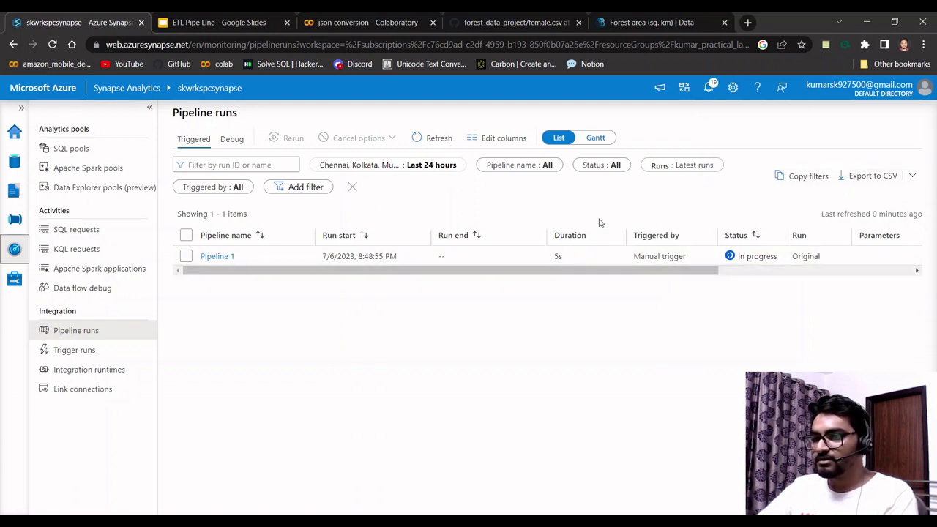
left_click(451, 137)
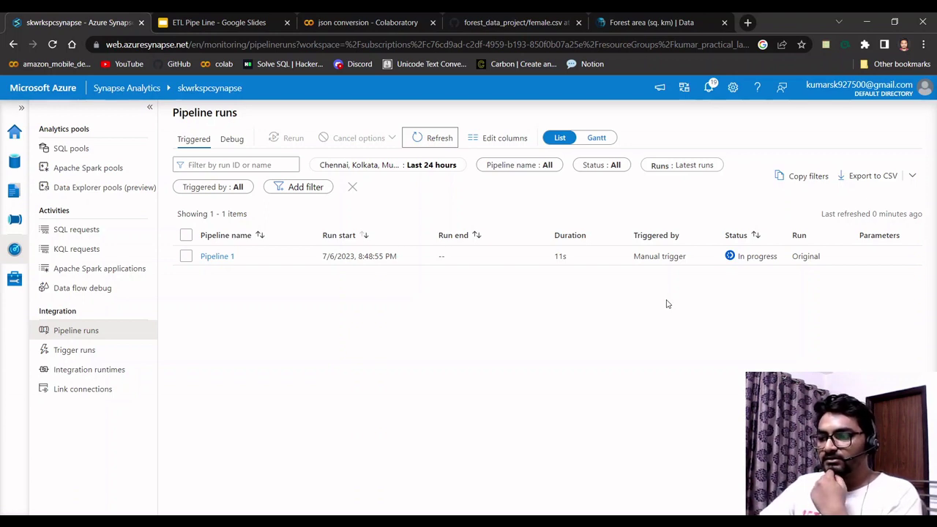
left_click(418, 139)
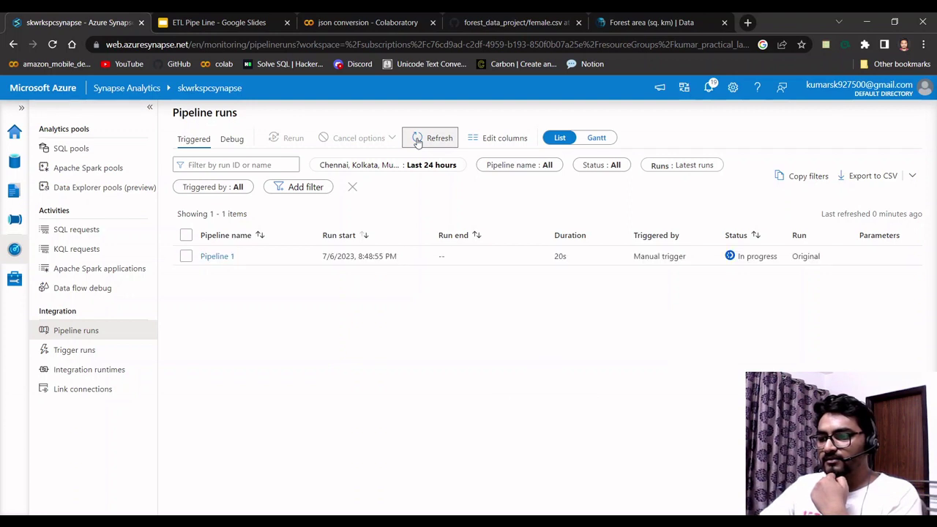
left_click(418, 140)
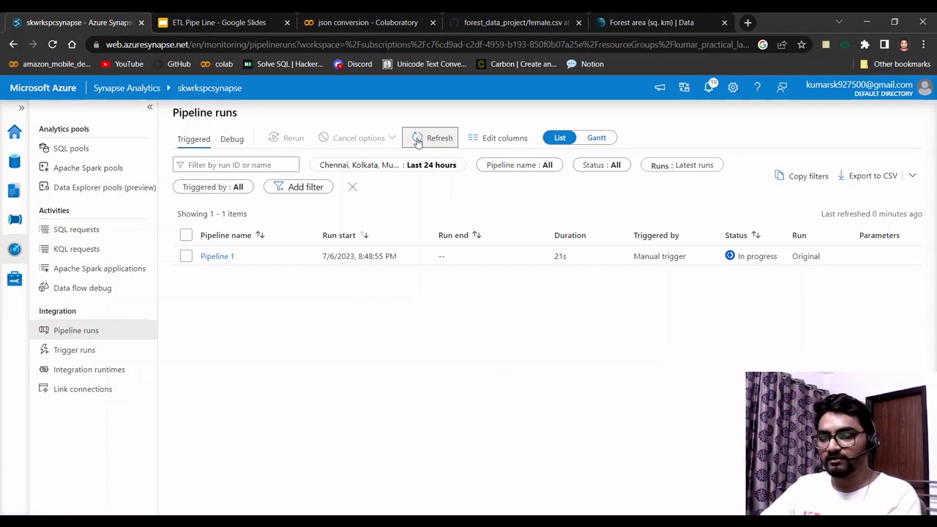
left_click(417, 141)
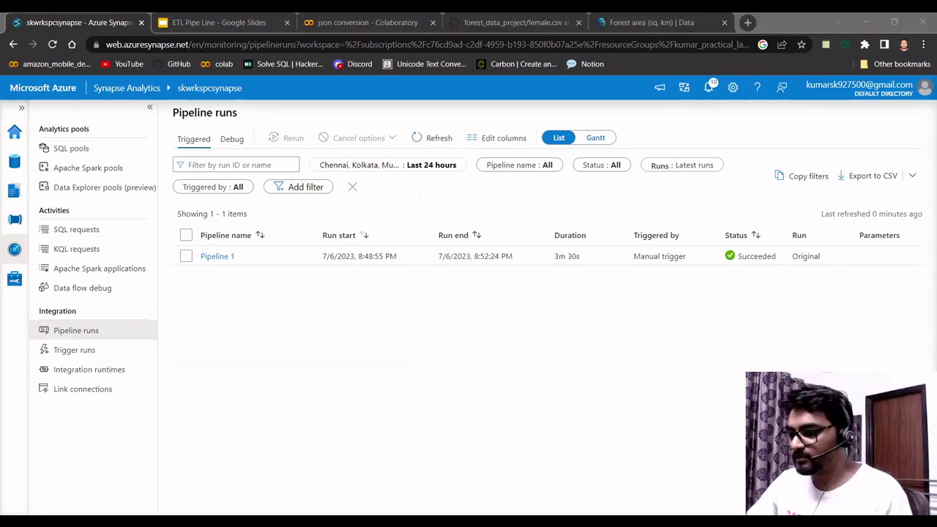
key("alt+Tab")
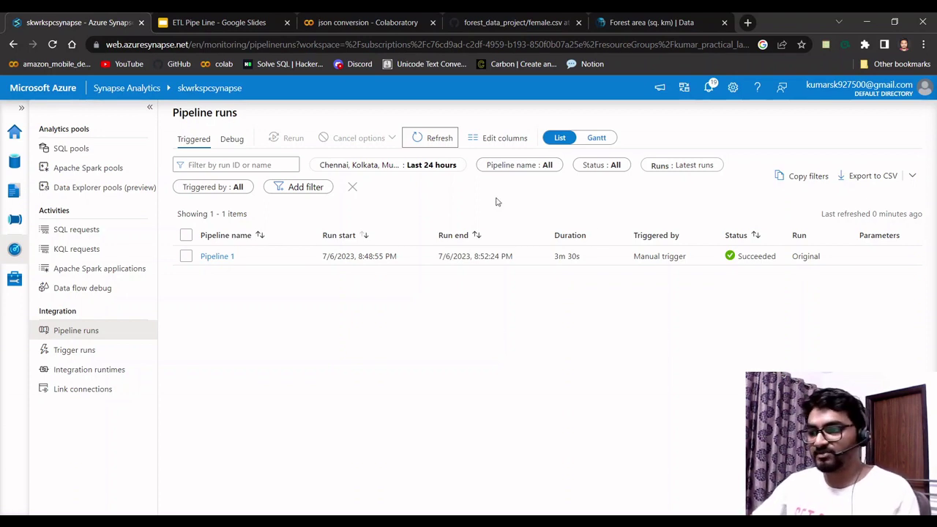
left_click(437, 139)
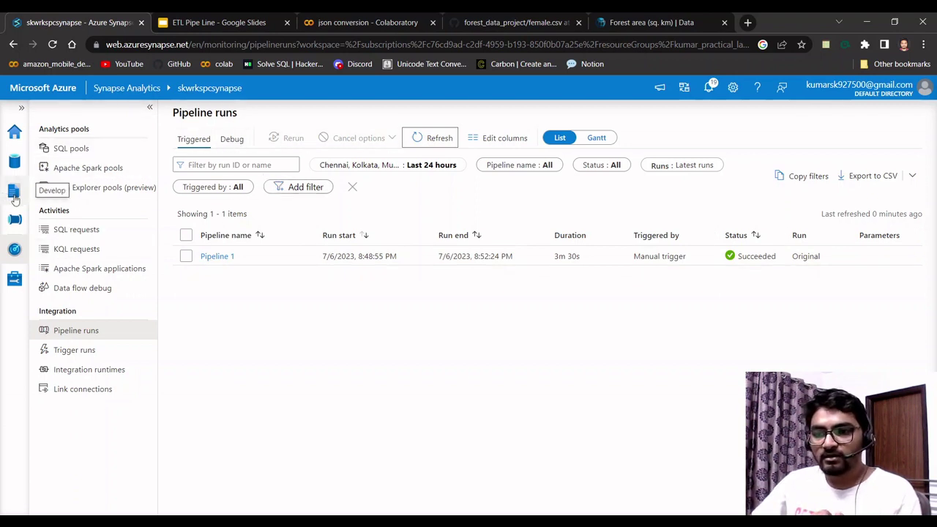
Open the worldbank_forest_population_cleaned folder in the linked dlfilesk storage container.
left_click(14, 162)
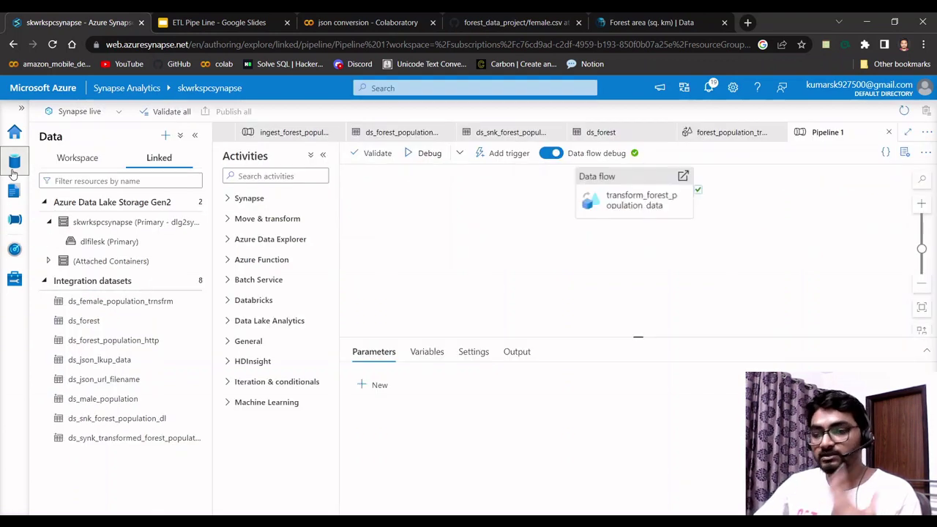
left_click(113, 244)
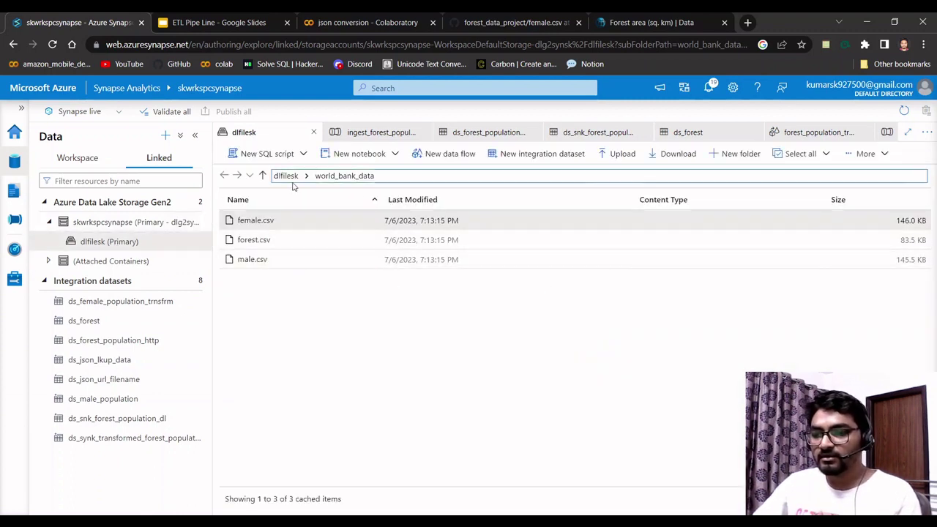
left_click(256, 176)
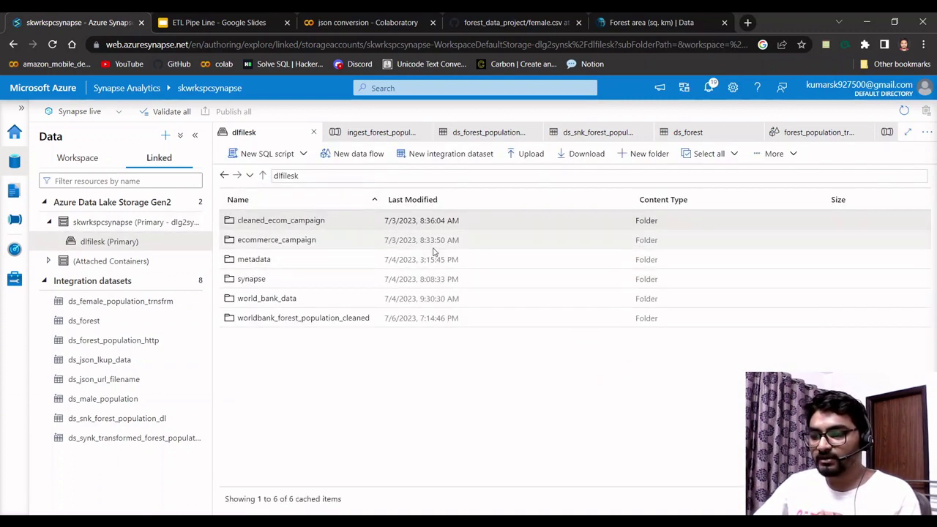
double_click(304, 319)
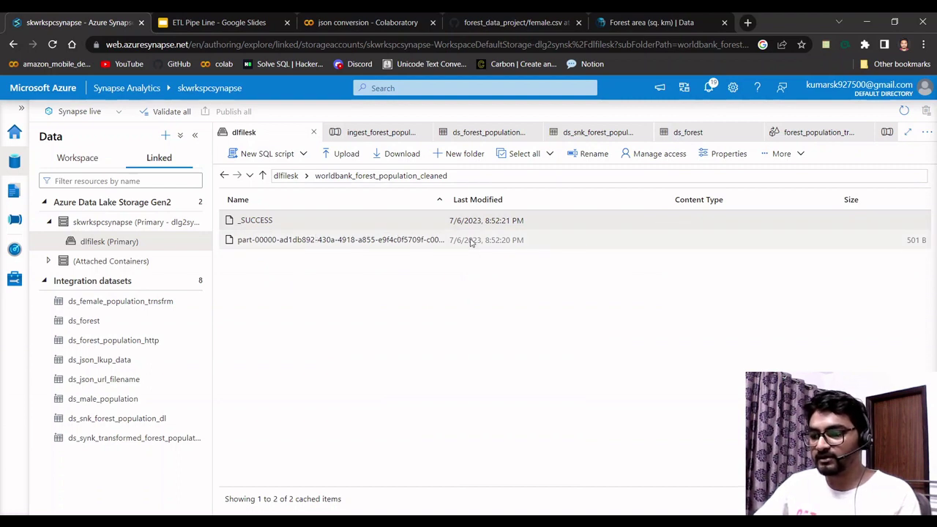
Preview the part-00000 CSV output file and examine its country, year, forest area and female and male population columns.
left_click(372, 242)
right_click(372, 243)
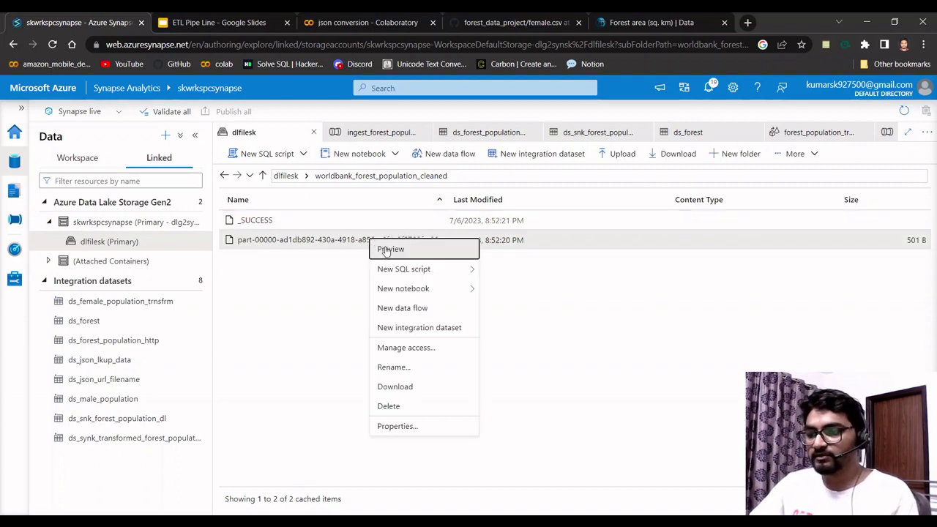
left_click(385, 247)
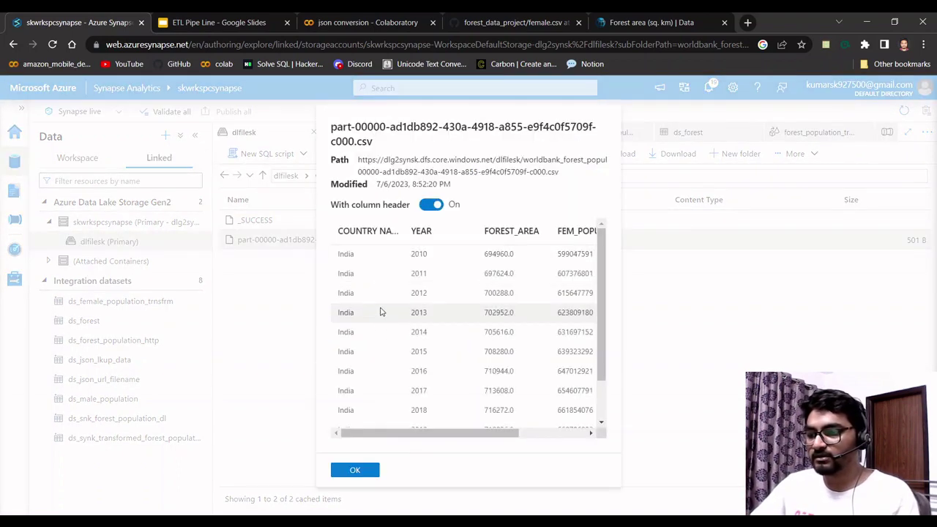
mouse_move(431, 434)
left_mouse_down()
mouse_move(457, 435)
mouse_move(431, 435)
left_mouse_up()
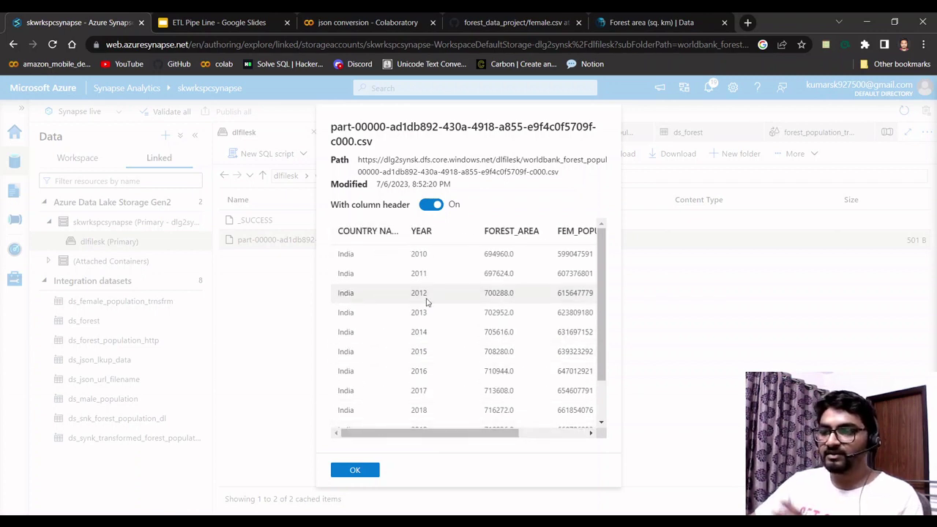
left_click_drag(426, 435, 518, 436)
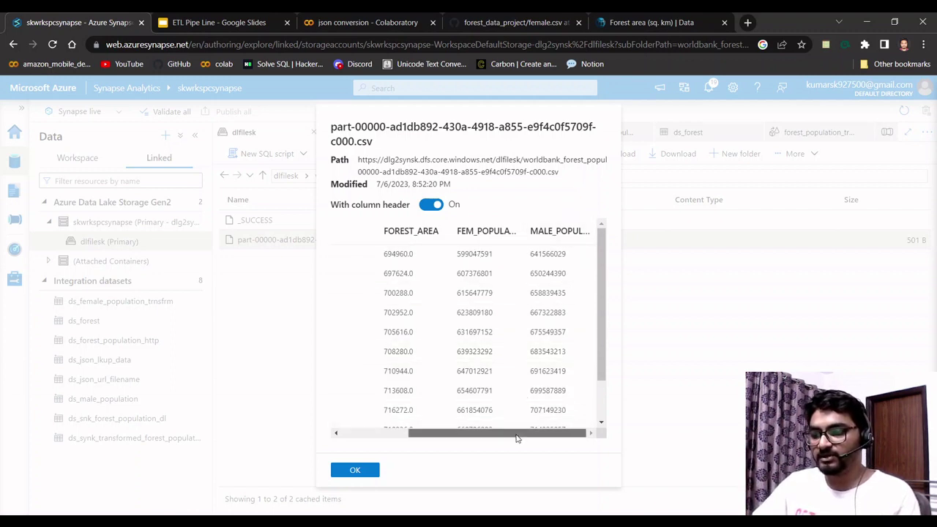
left_click_drag(516, 433, 397, 436)
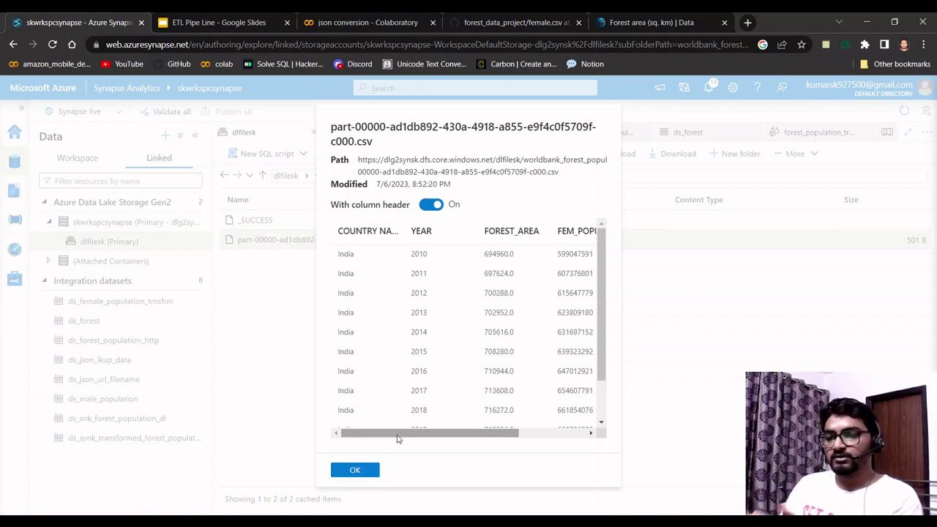
left_click_drag(456, 434, 408, 436)
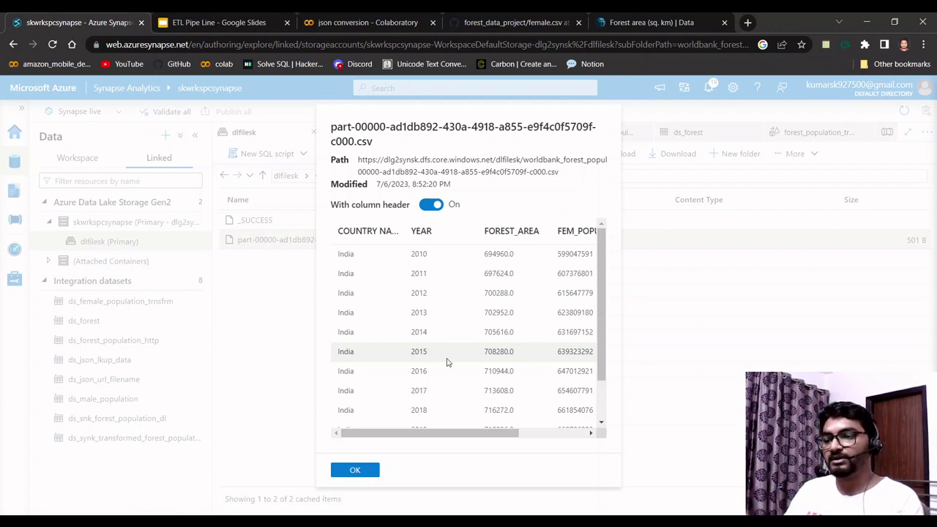
left_click_drag(499, 435, 563, 436)
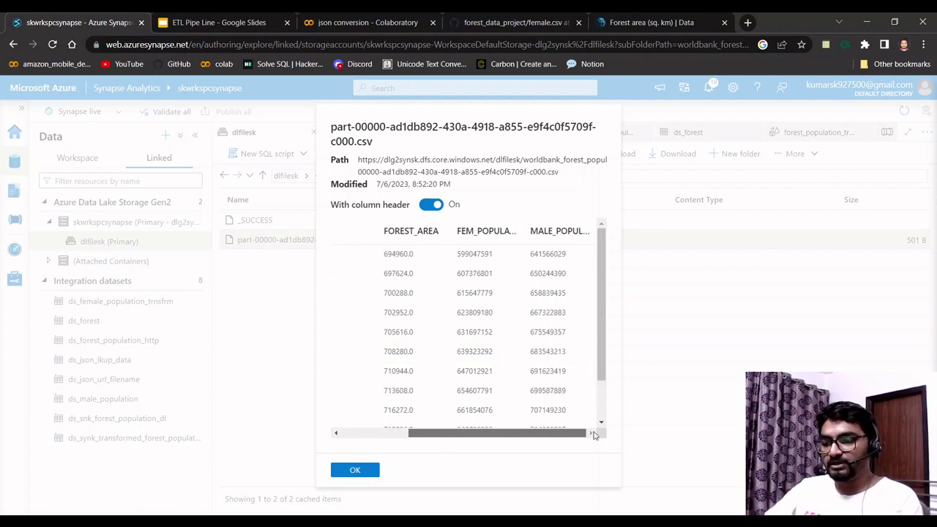